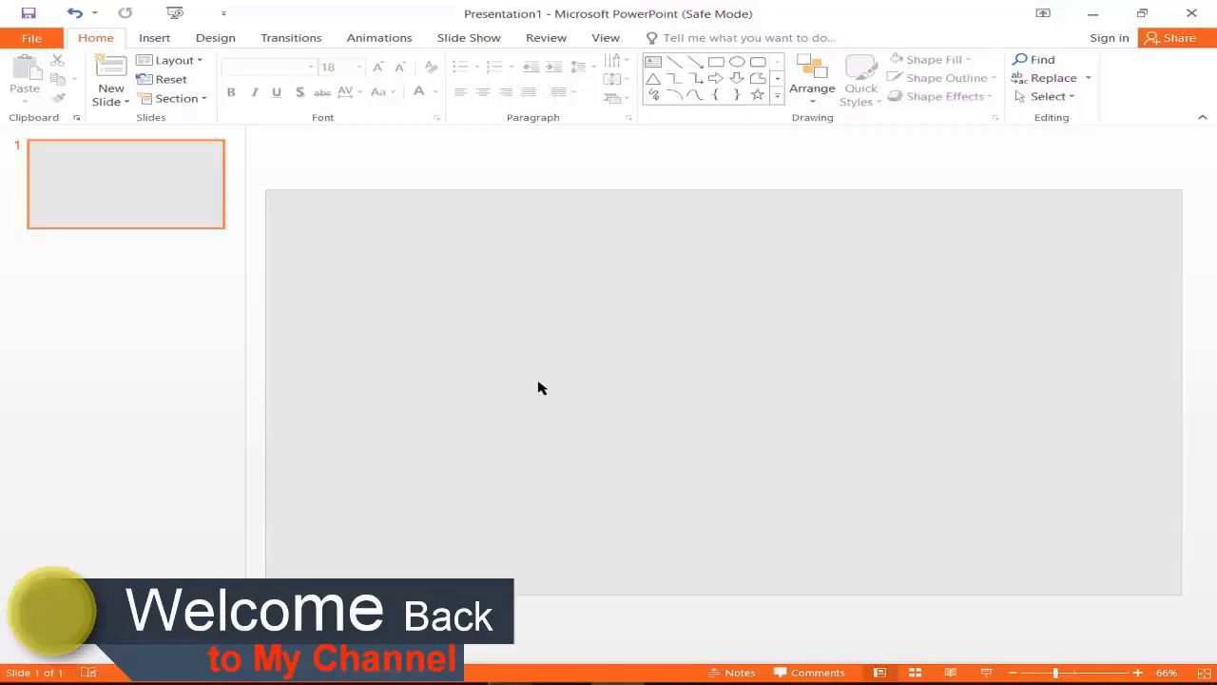
Open a new blank presentation, Presentation1, from the start screen.
click(154, 37)
click(95, 37)
Draw a tall thin rectangle with black fill and no outline.
drag(506, 239, 516, 561)
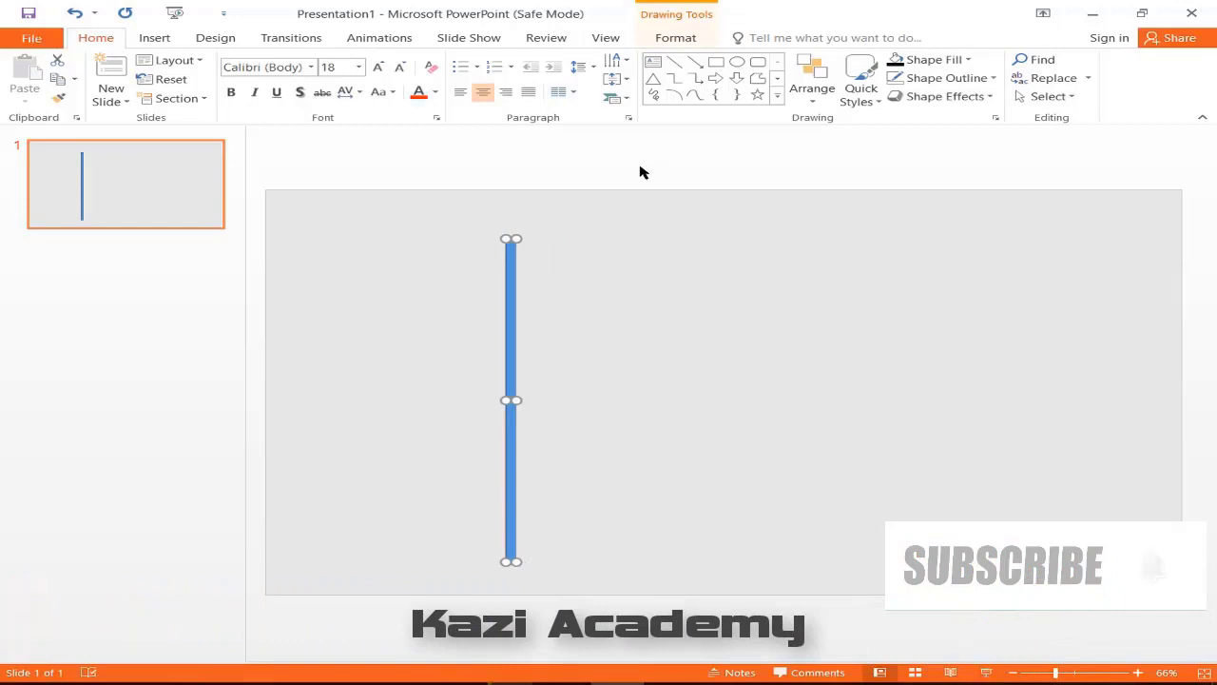
click(676, 38)
click(532, 60)
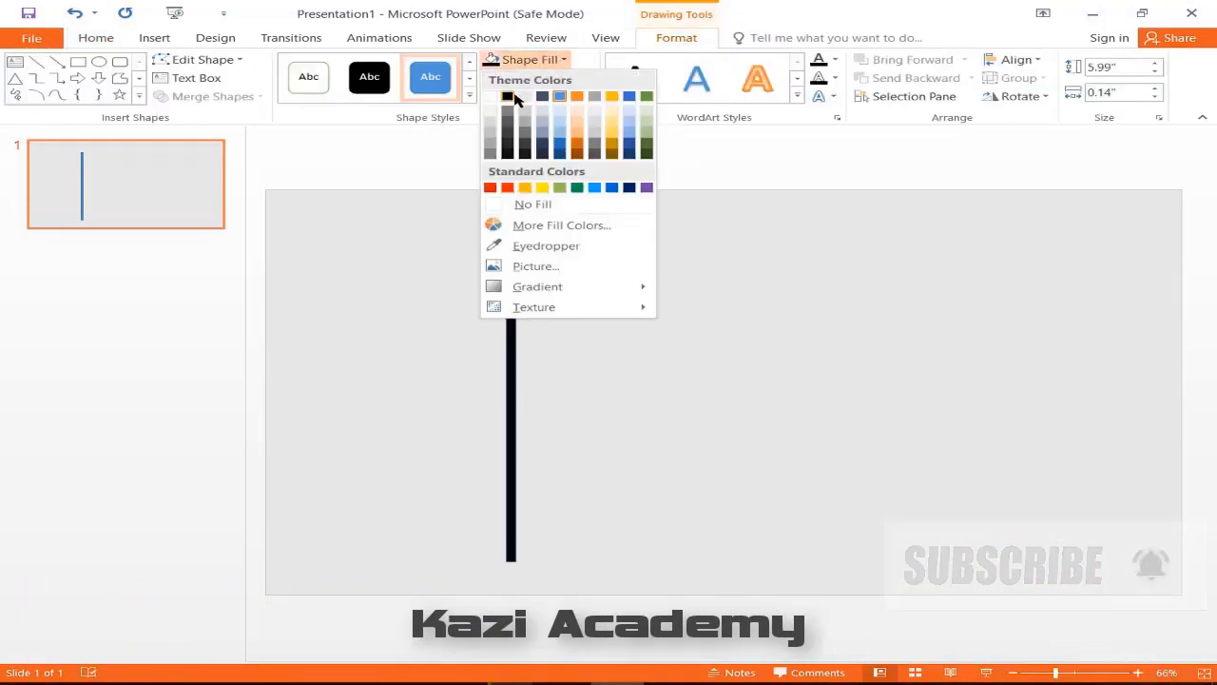
click(509, 96)
click(570, 78)
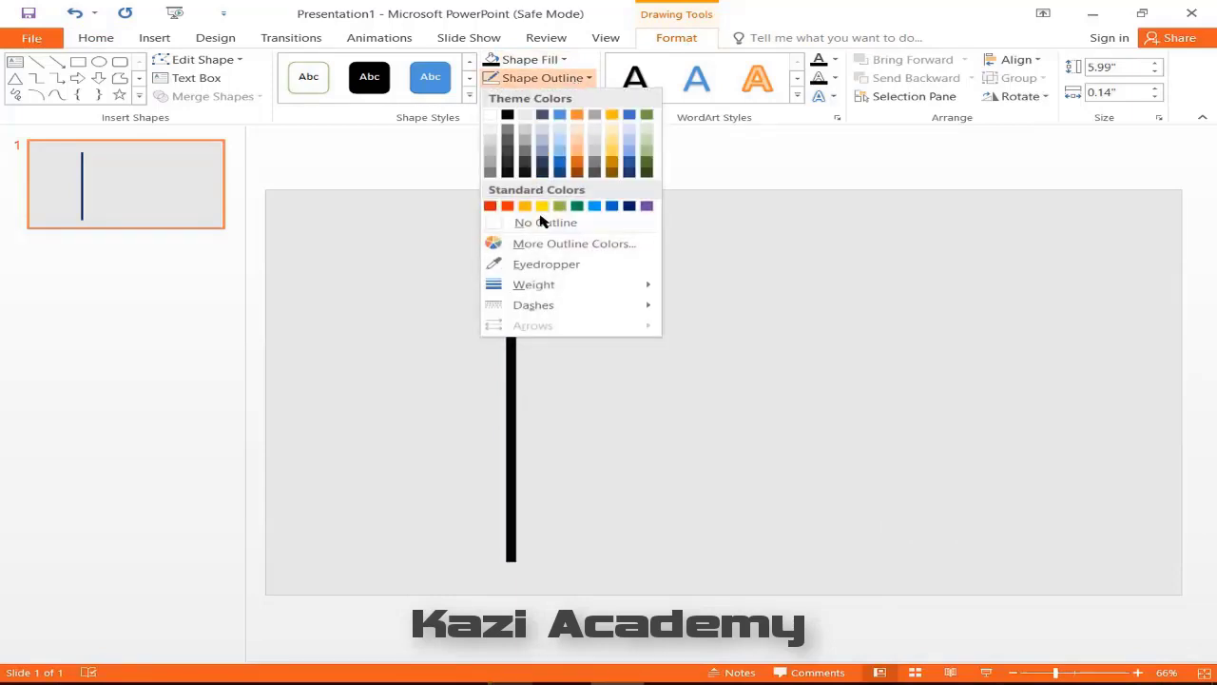
click(542, 225)
click(614, 247)
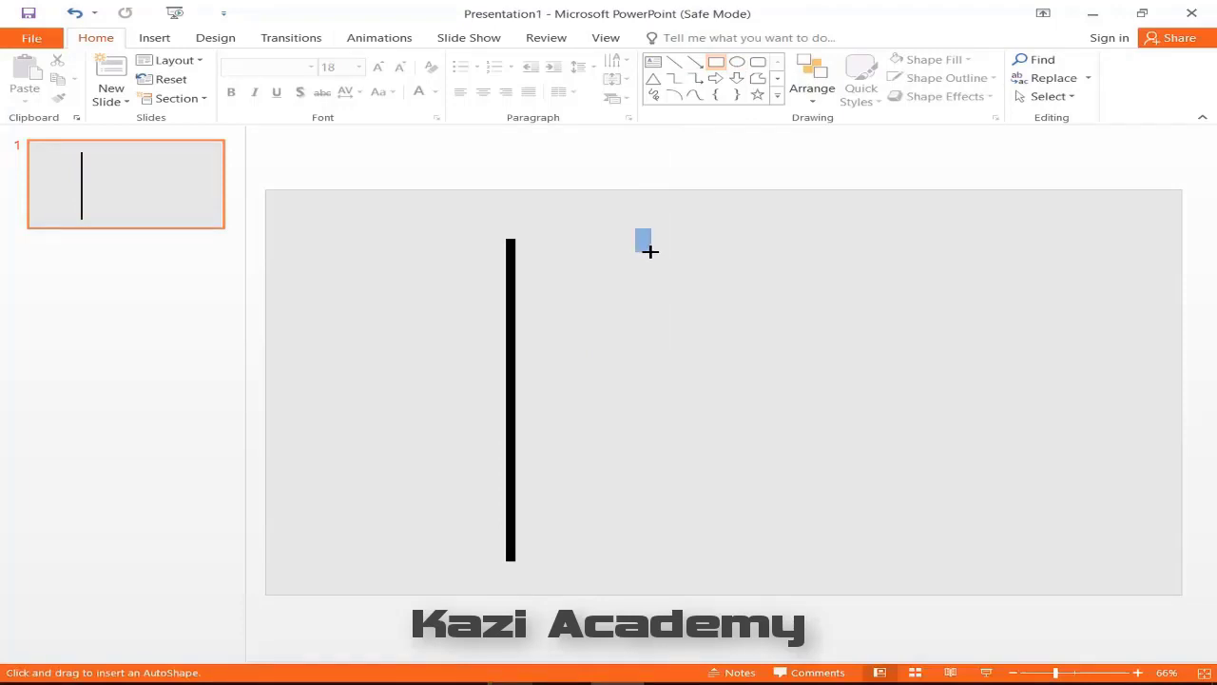
Add a small black, outline-free square, rotate it into a diamond, and place it atop the bar.
drag(652, 244, 657, 245)
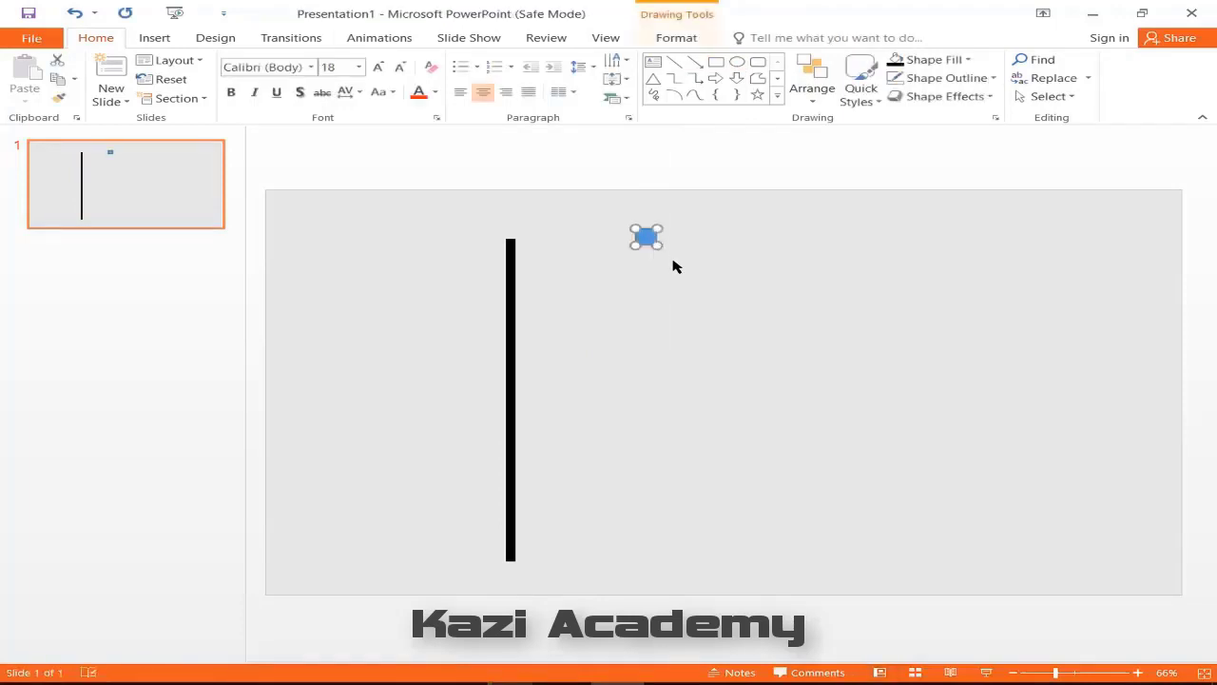
click(688, 38)
click(530, 59)
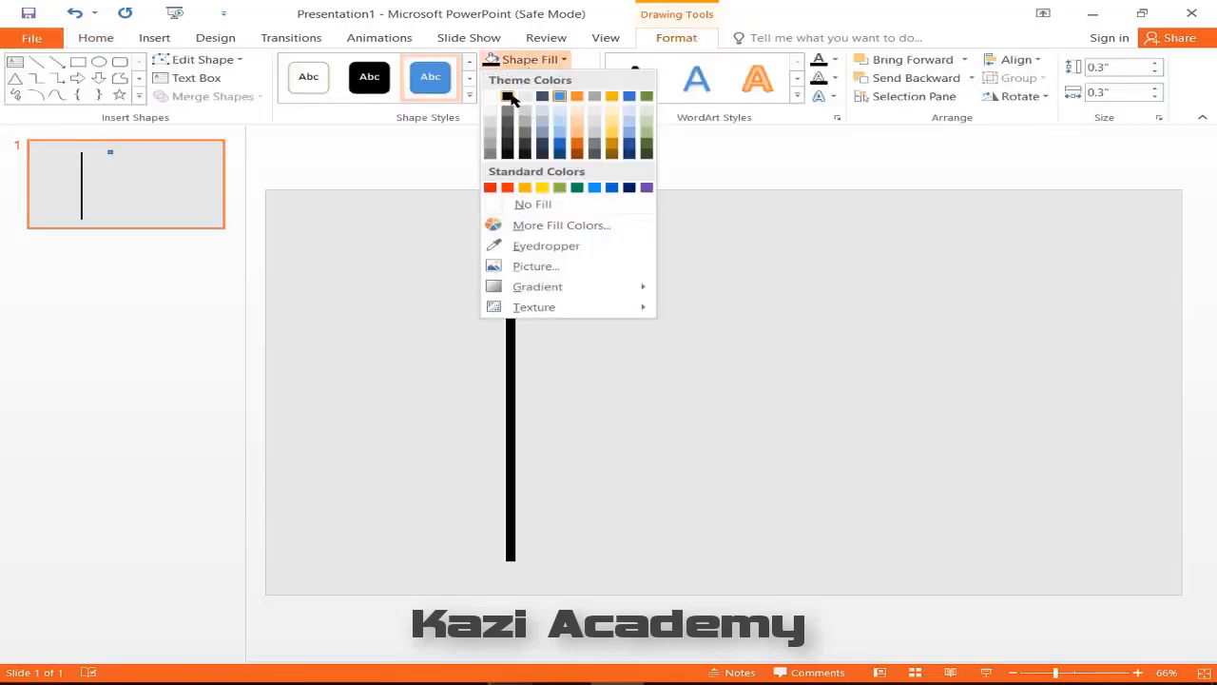
click(509, 96)
click(584, 78)
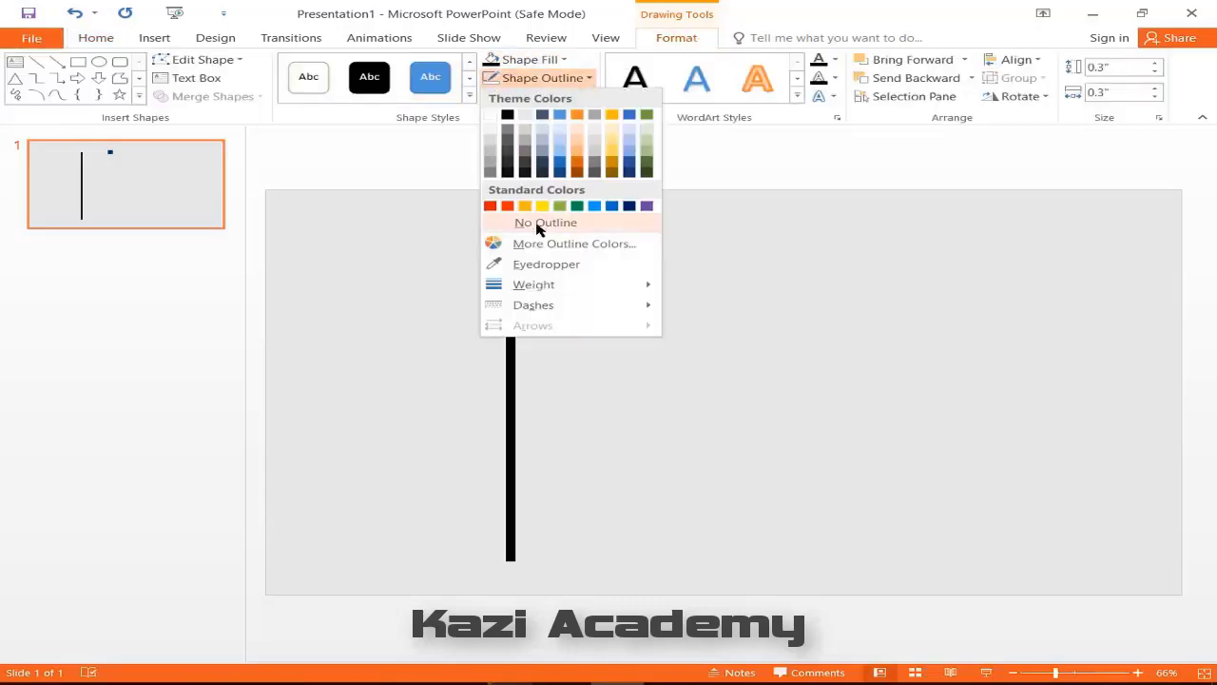
click(538, 223)
scroll(694, 254, up, 5)
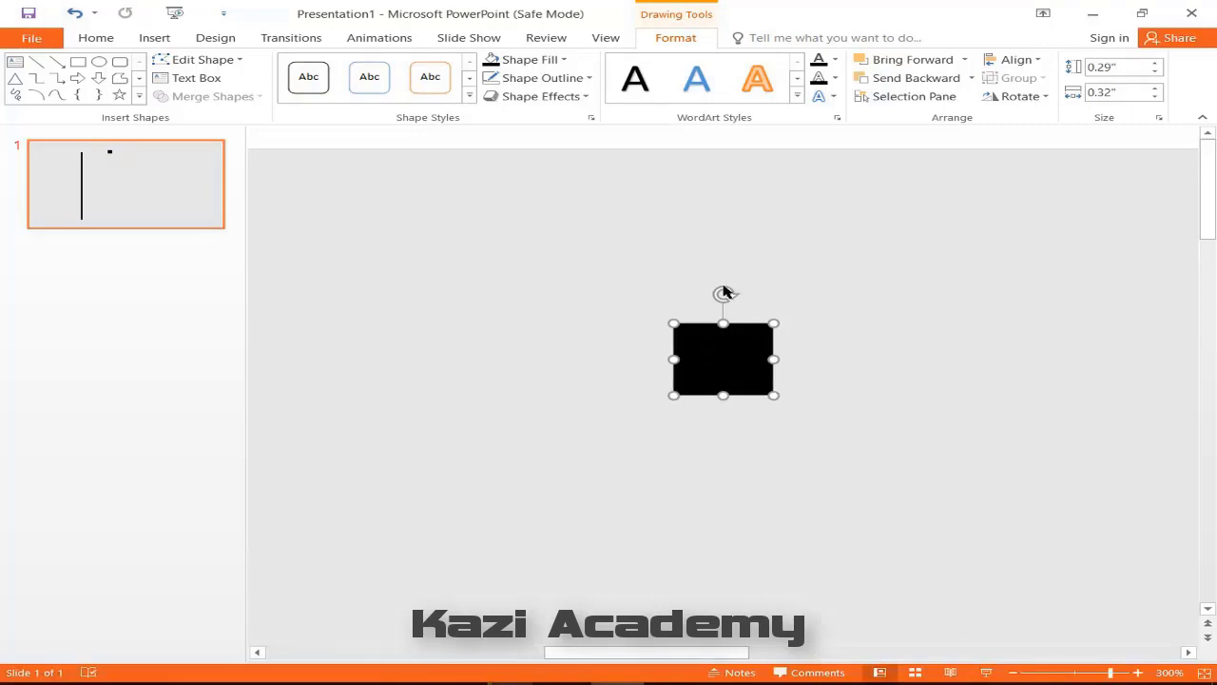
mouse_move(723, 288)
mouse_down()
mouse_move(770, 333)
mouse_move(777, 298)
mouse_move(602, 324)
mouse_up()
mouse_move(1134, 328)
mouse_down()
mouse_move(730, 337)
mouse_move(740, 354)
mouse_up()
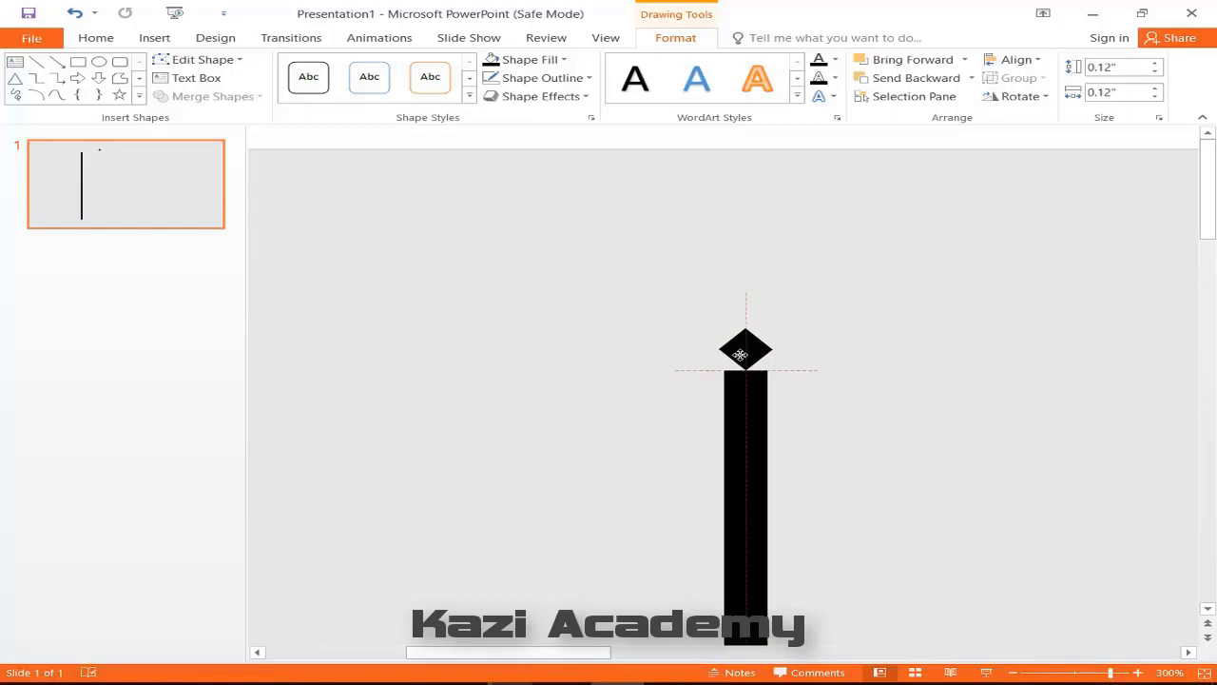
ctrl+scroll(740, 354, down, 5)
Group the bar and its diamonds into a single piece.
click(536, 195)
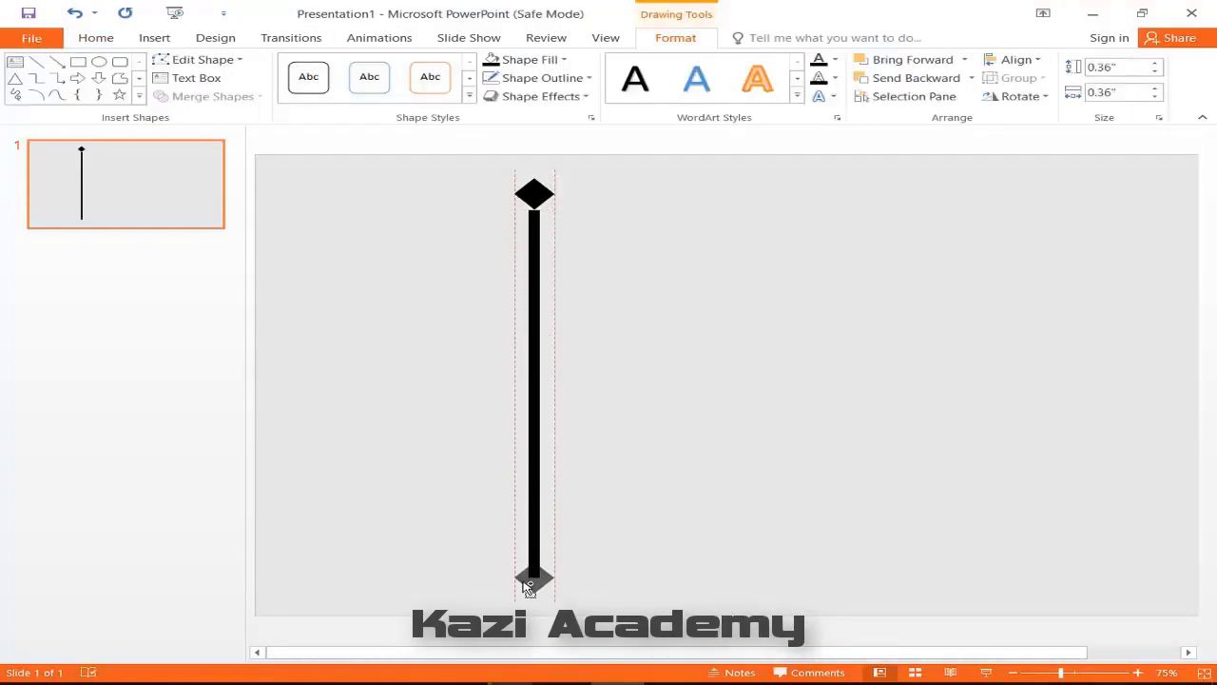
drag(408, 152, 786, 648)
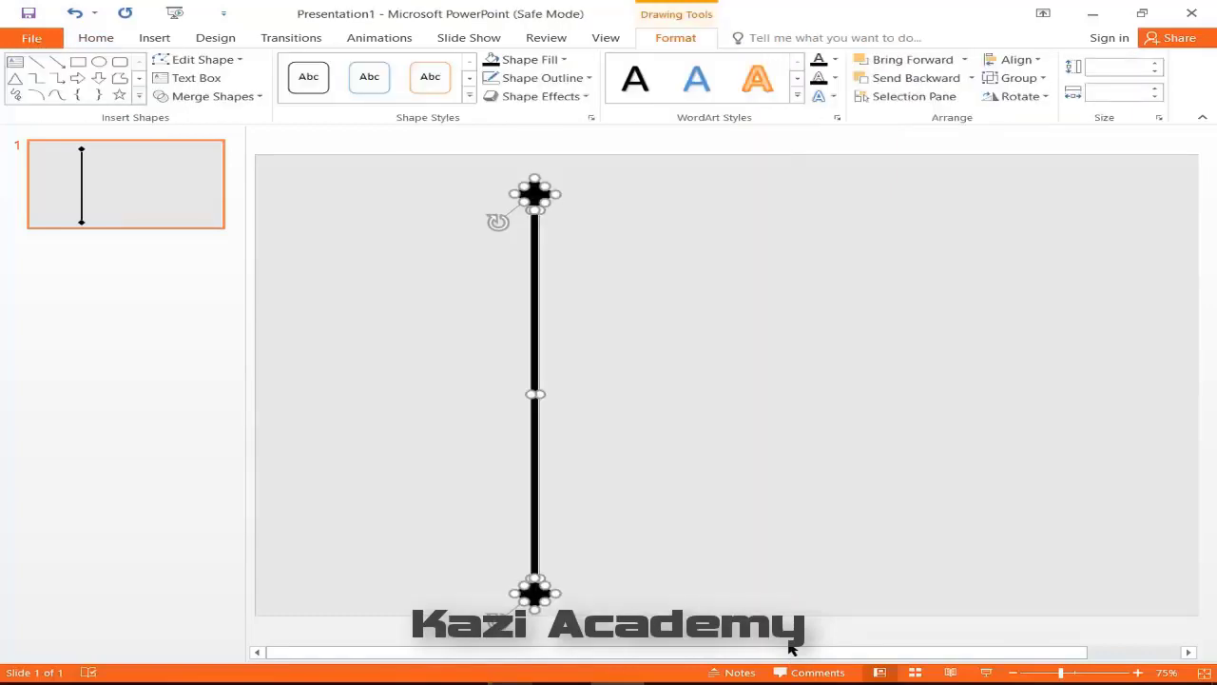
key(ctrl+g)
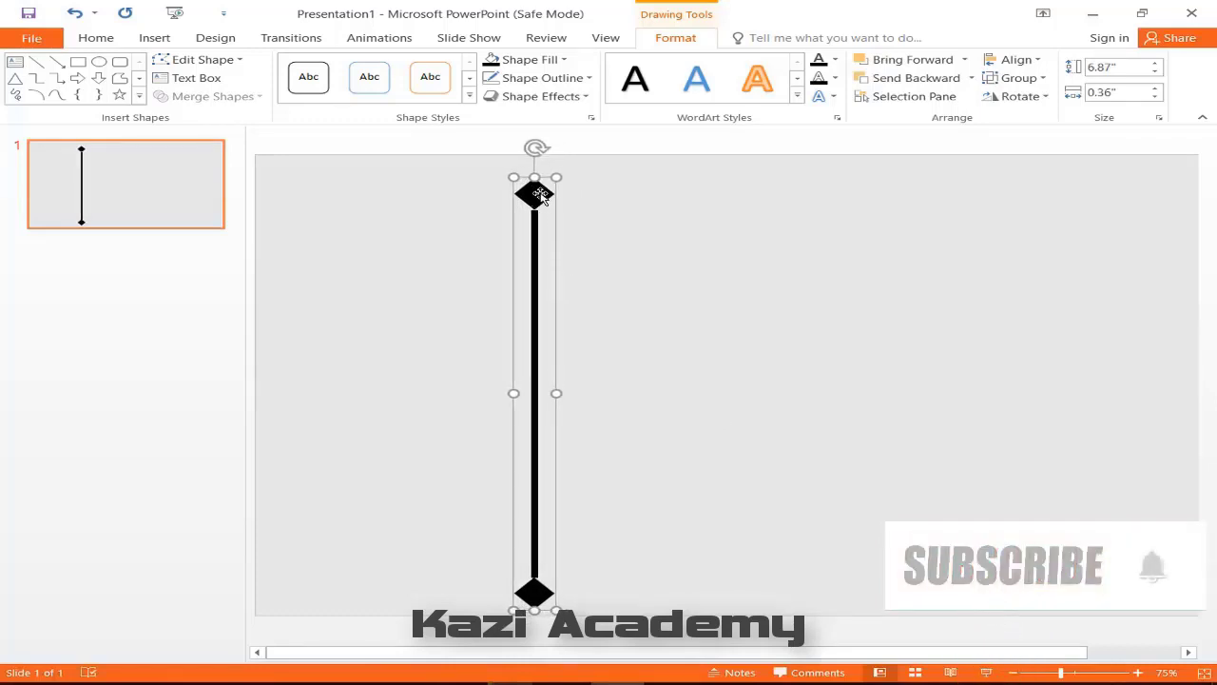
Add rotated copies of the grouped bar, repeating with F4 to fan them around.
drag(539, 149, 637, 199)
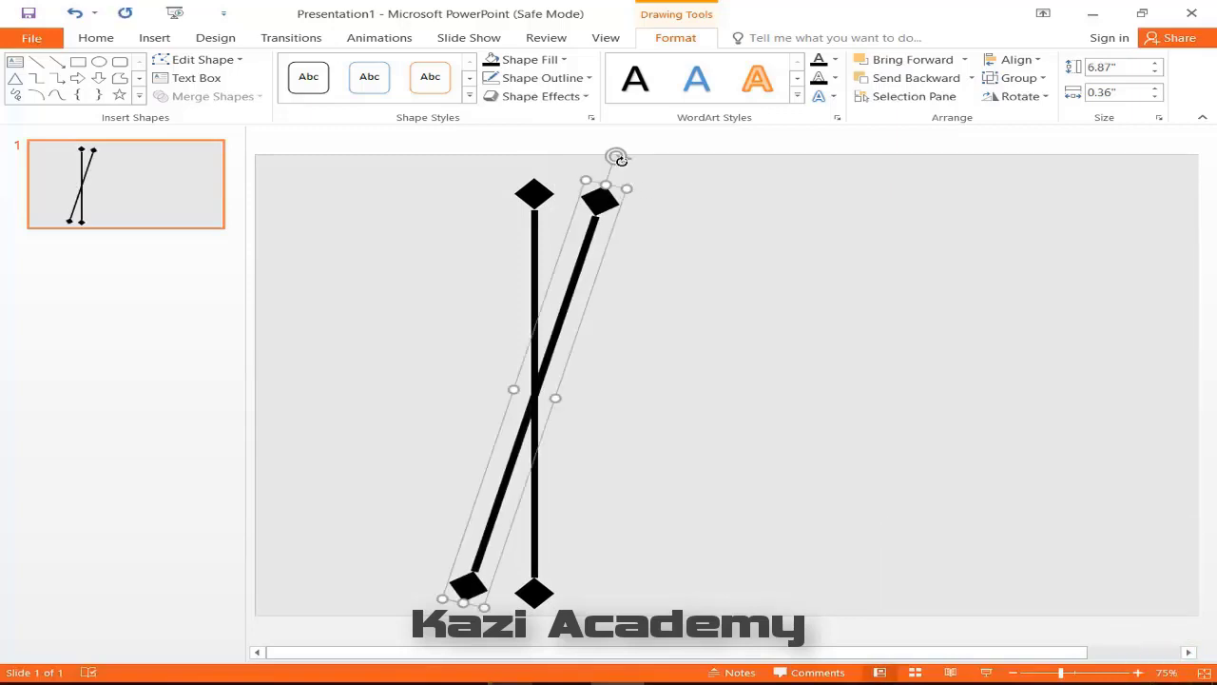
click(677, 197)
drag(685, 201, 695, 212)
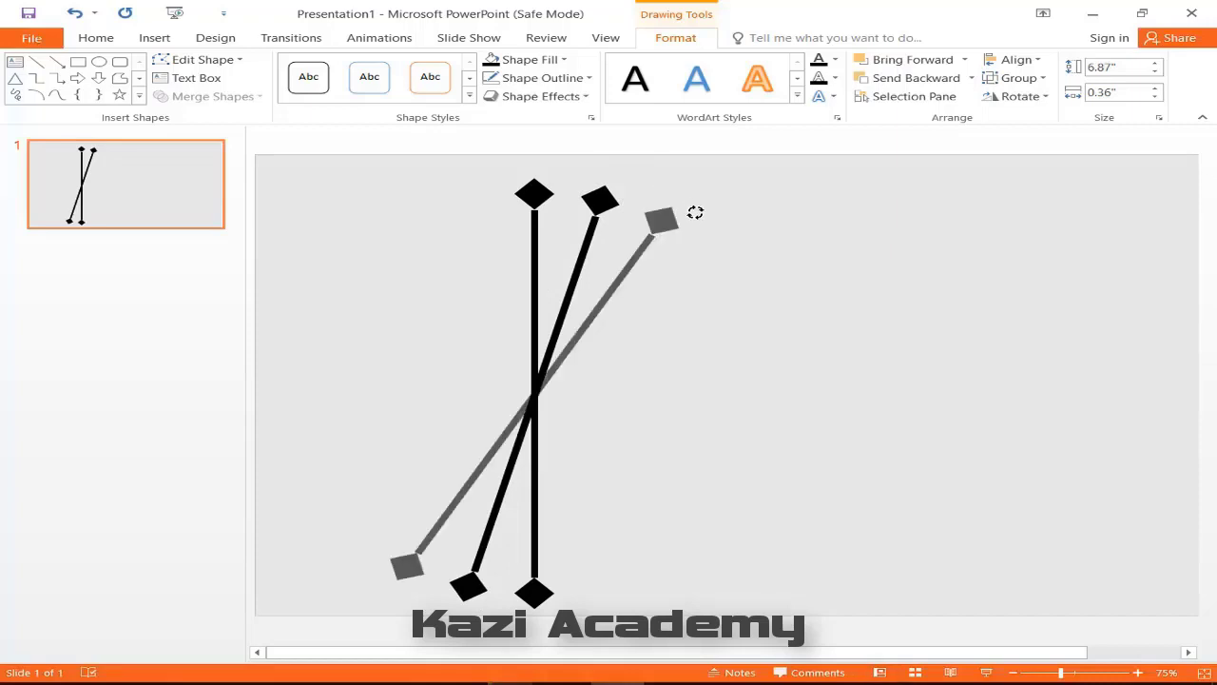
key(F4)
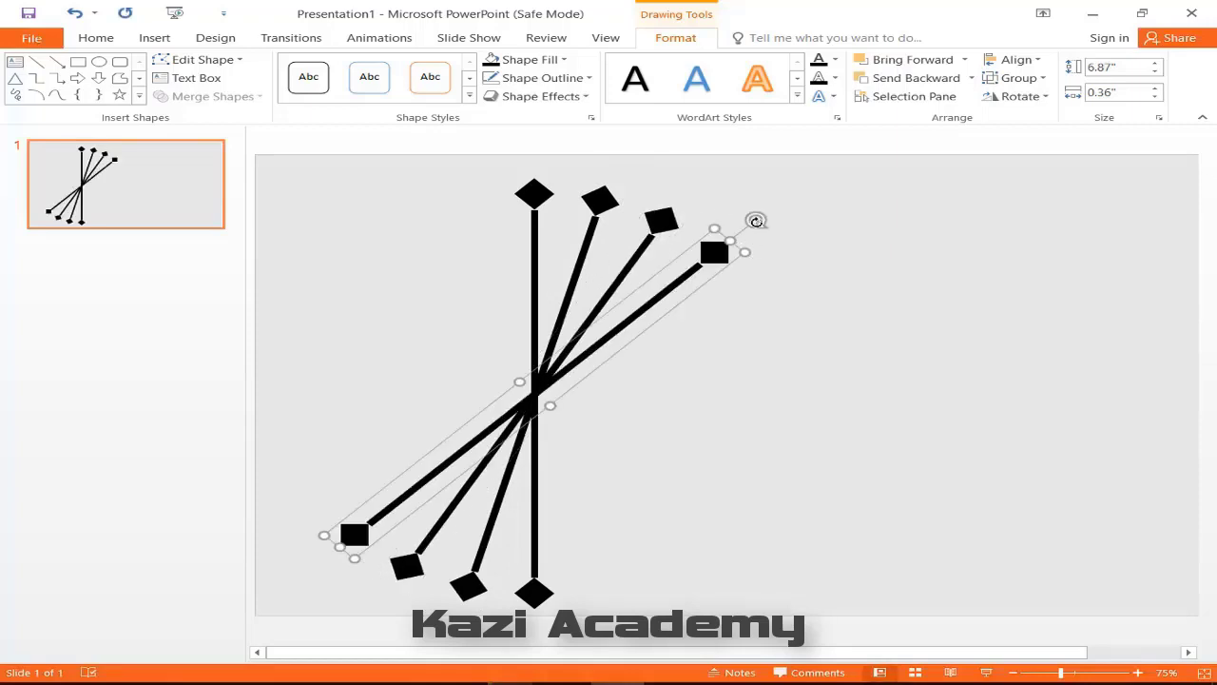
key(F4)
key(F4)
key(F4)
key(F4)
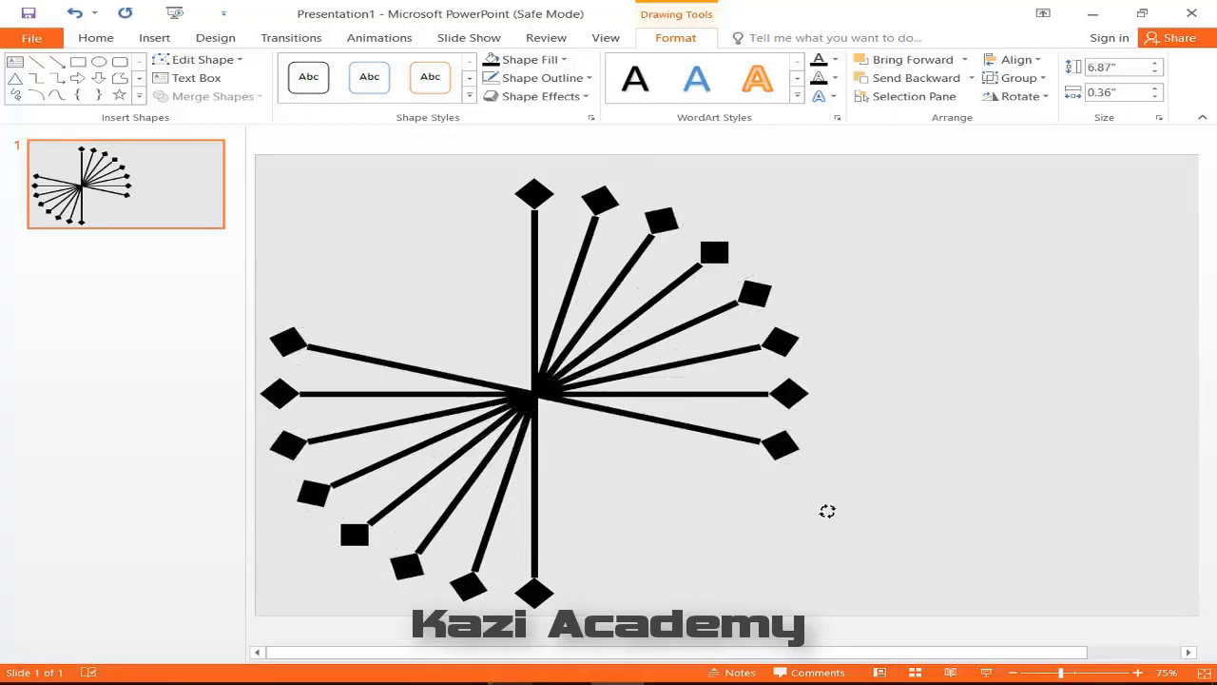
key(F4)
key(F4)
key(F4)
key(F4)
Select the whole starburst and ungroup it into separate shapes.
click(253, 168)
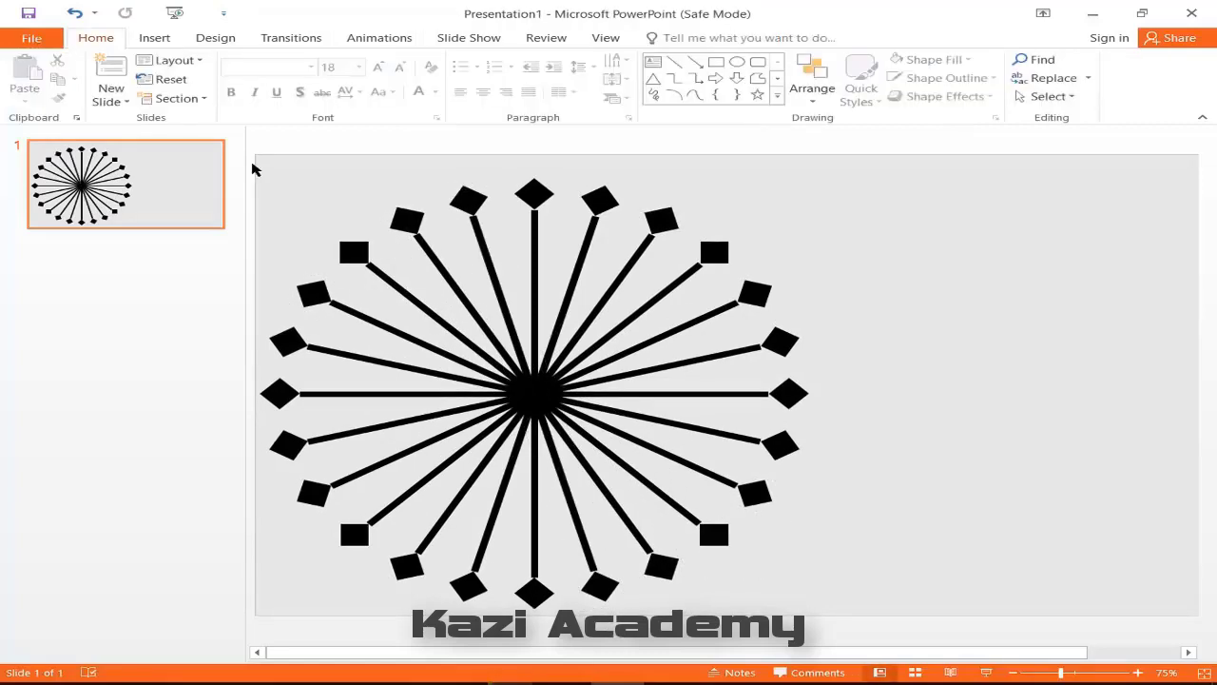
drag(253, 169, 894, 625)
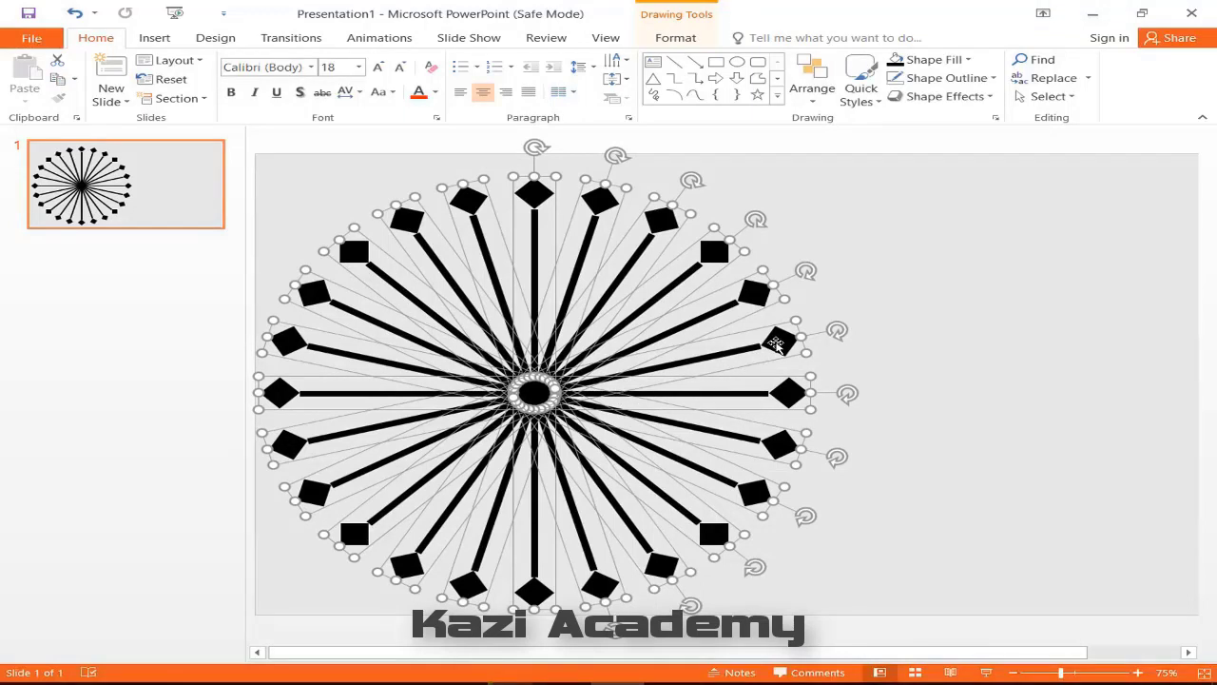
right_click(776, 343)
mouse_move(856, 447)
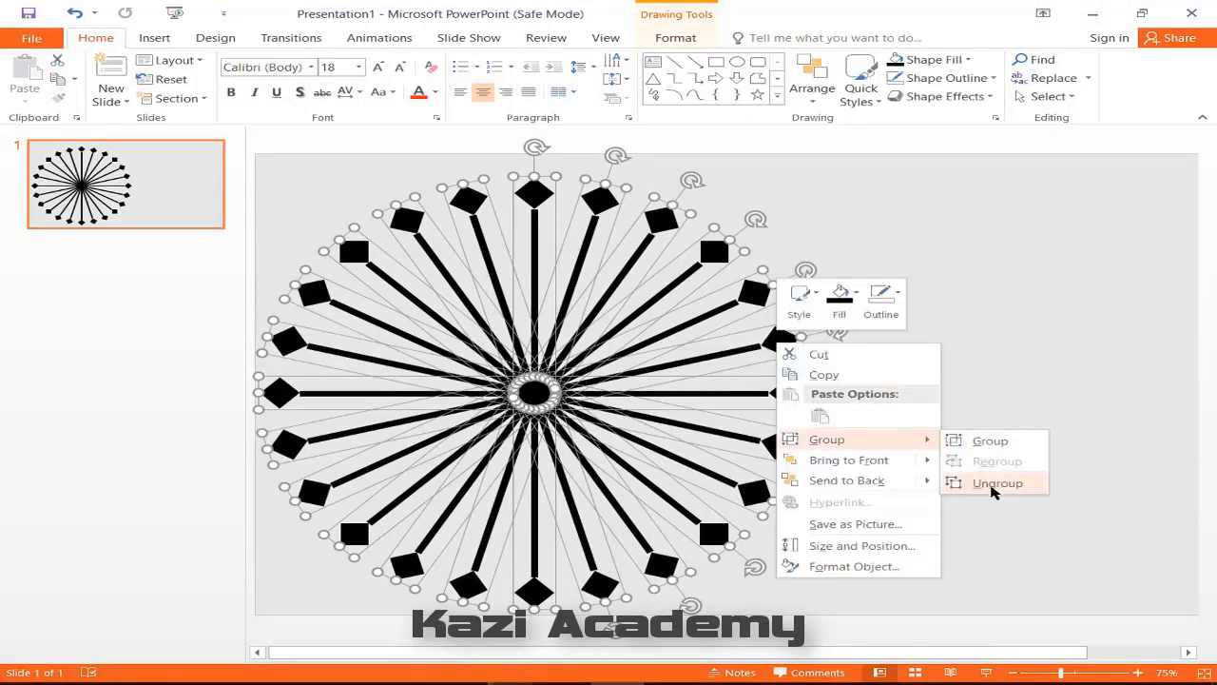
click(994, 483)
click(990, 491)
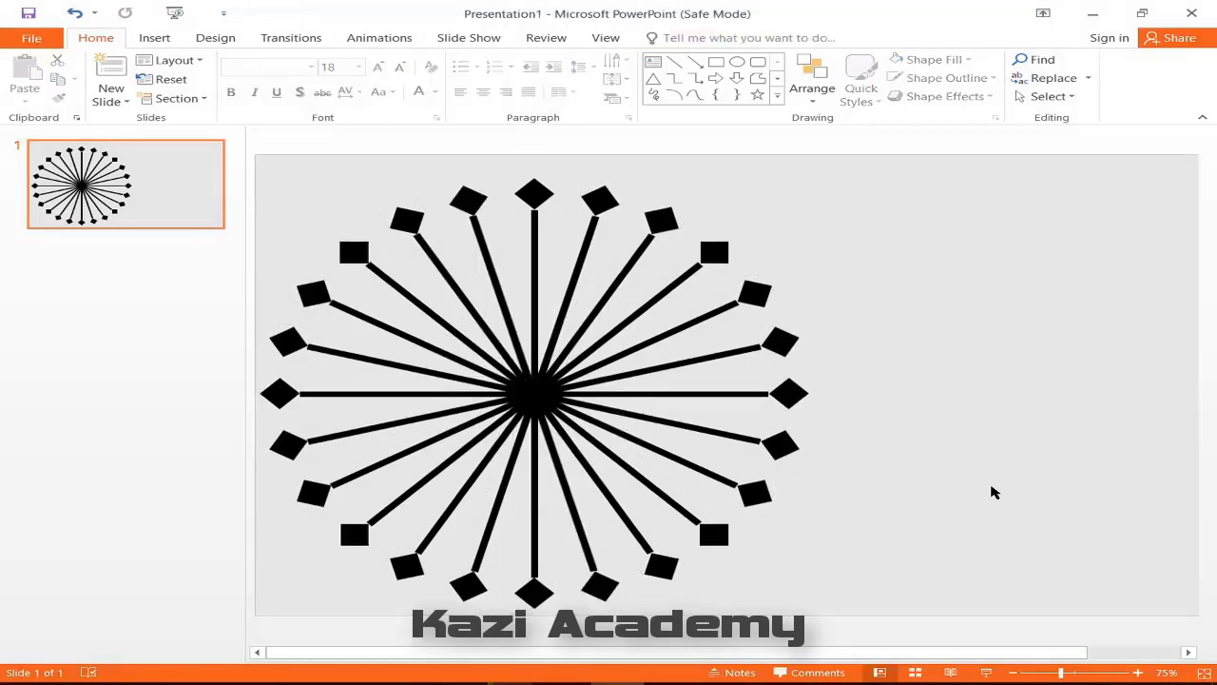
Select all the spoke lines and move them right of the diamond ring.
click(489, 266)
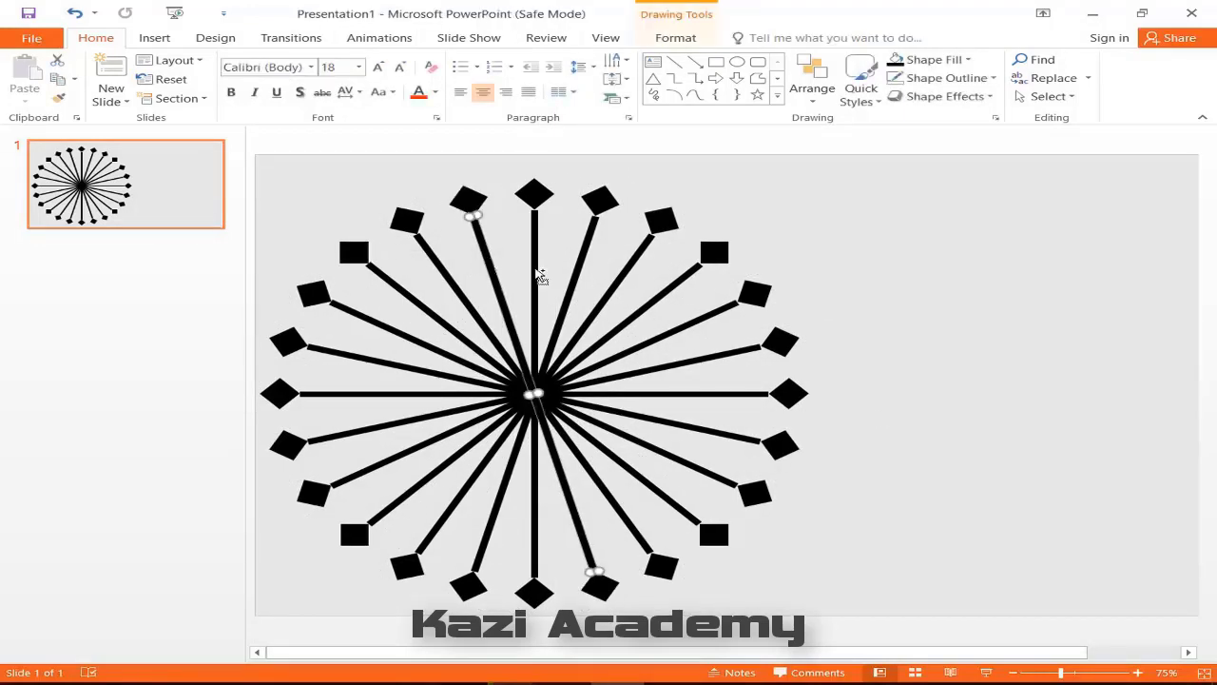
shift+click(540, 276)
shift+click(577, 280)
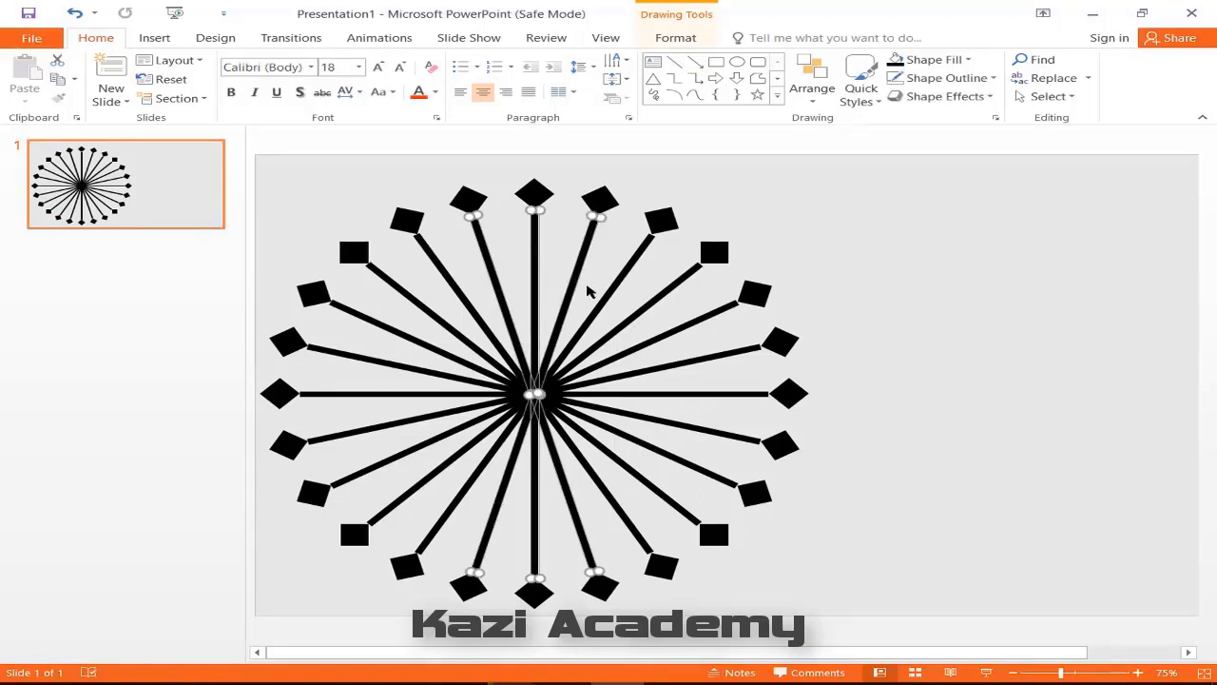
shift+click(604, 301)
shift+click(631, 321)
shift+click(643, 344)
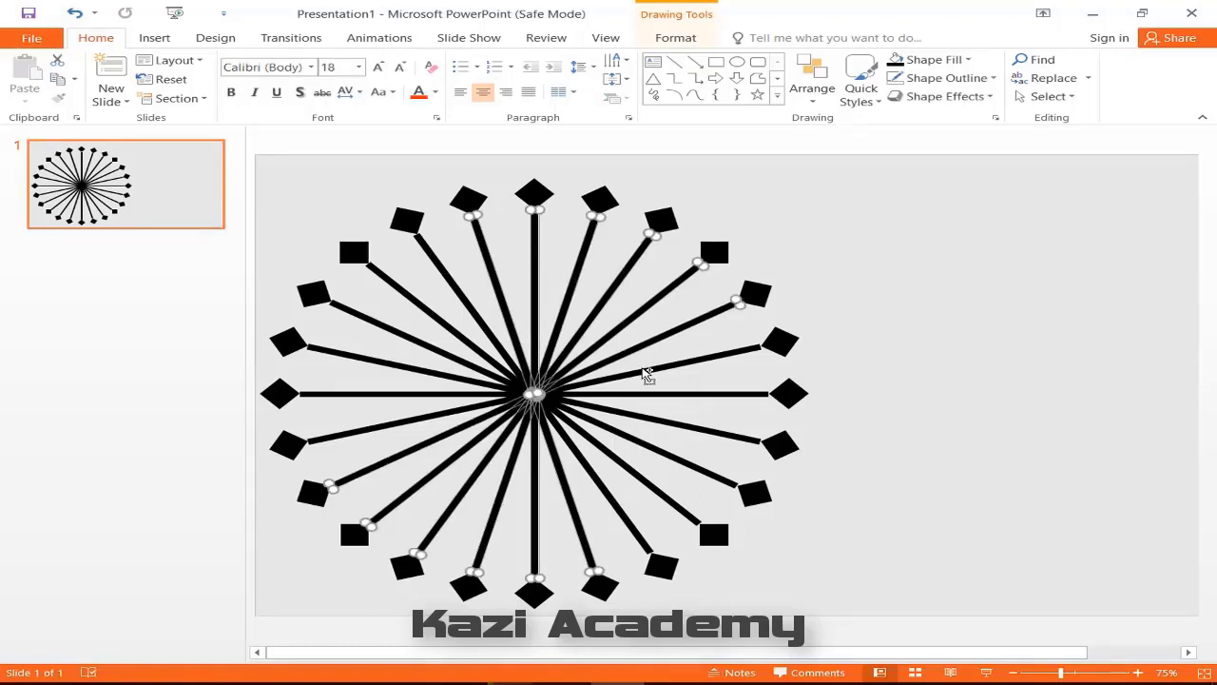
shift+click(648, 371)
shift+click(647, 394)
shift+click(643, 416)
shift+click(633, 438)
shift+click(615, 455)
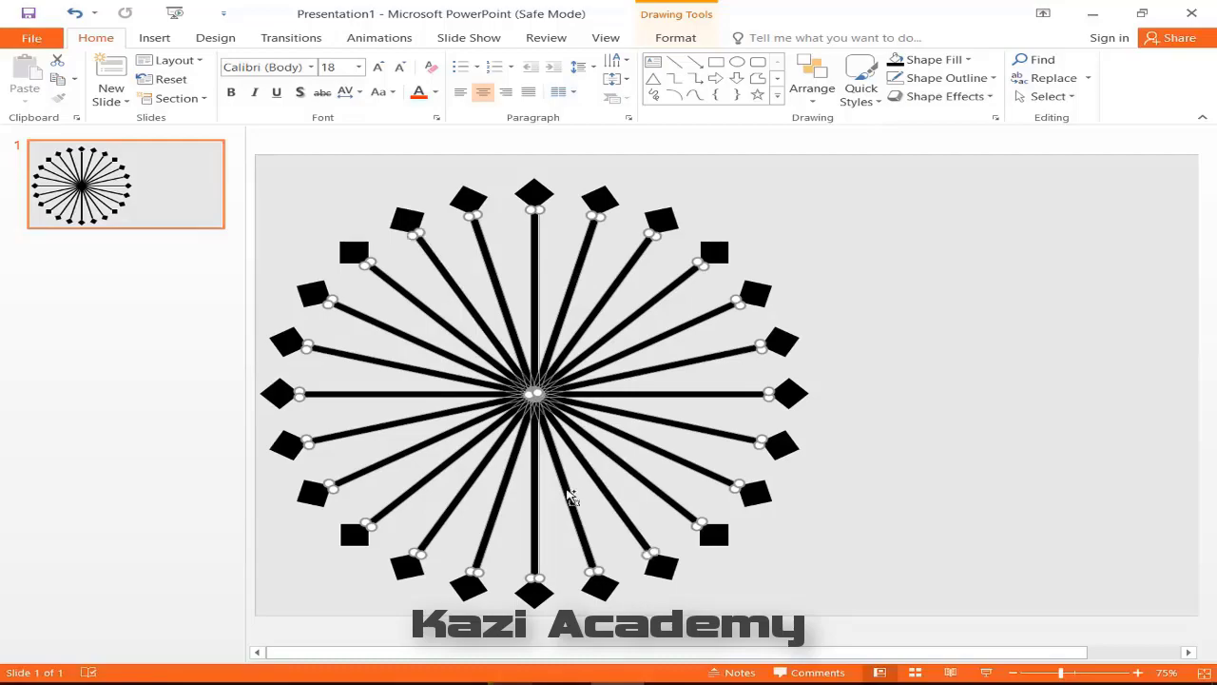
shift+click(571, 496)
shift+click(569, 496)
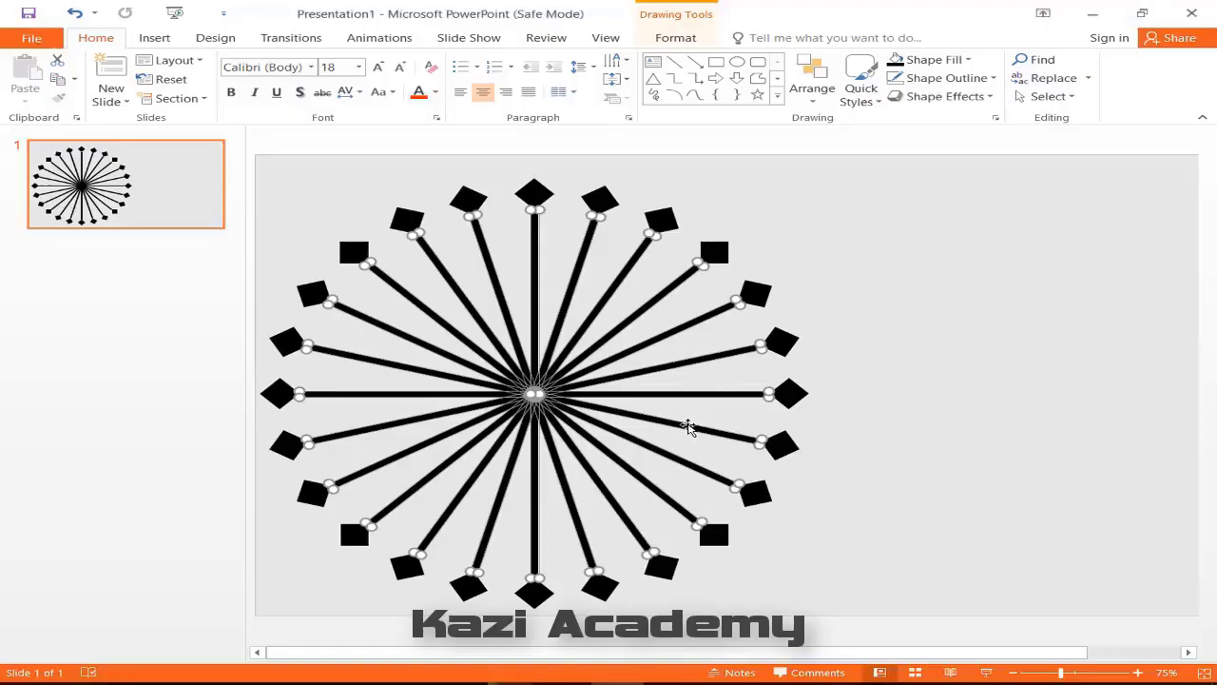
ctrl+scroll(713, 427, down, 2)
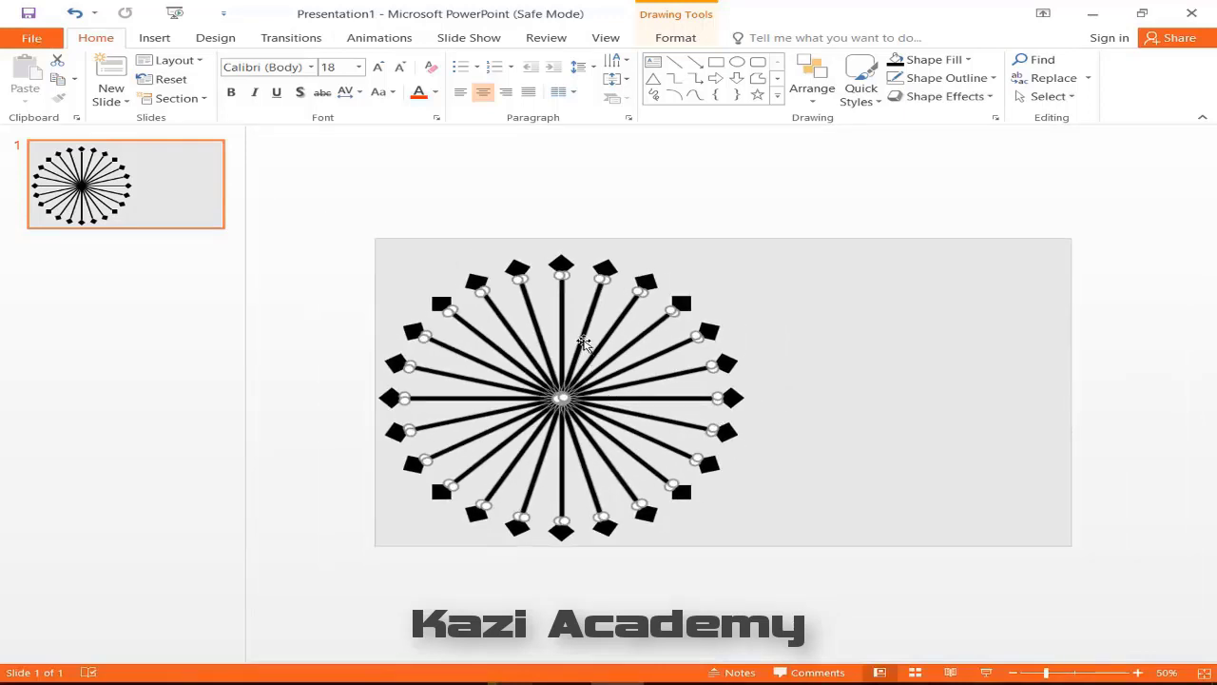
drag(583, 342, 950, 352)
click(701, 229)
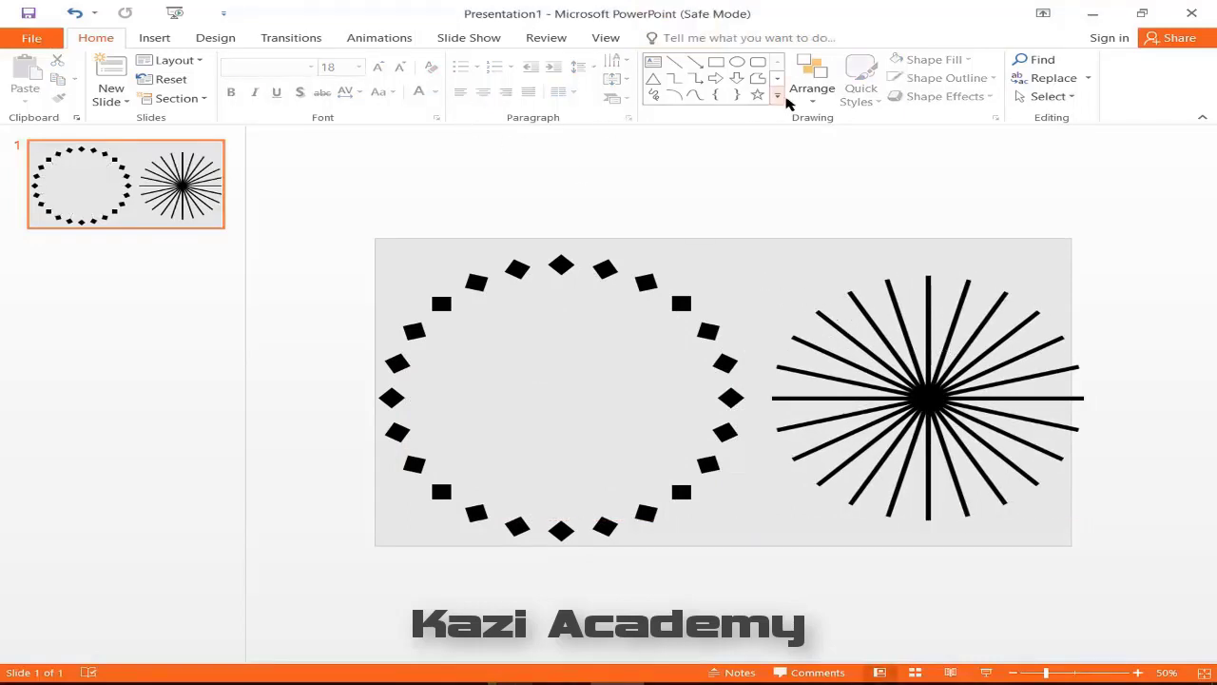
Draw a donut shape inside the diamond ring and thin its band.
click(778, 99)
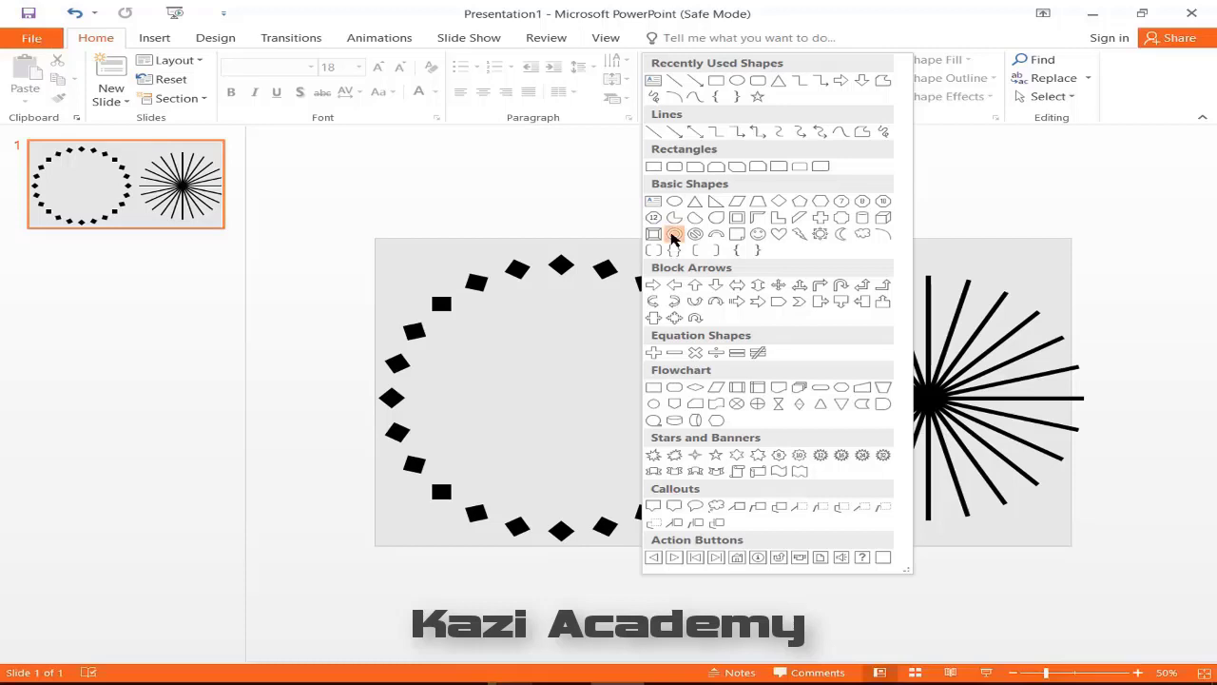
click(672, 235)
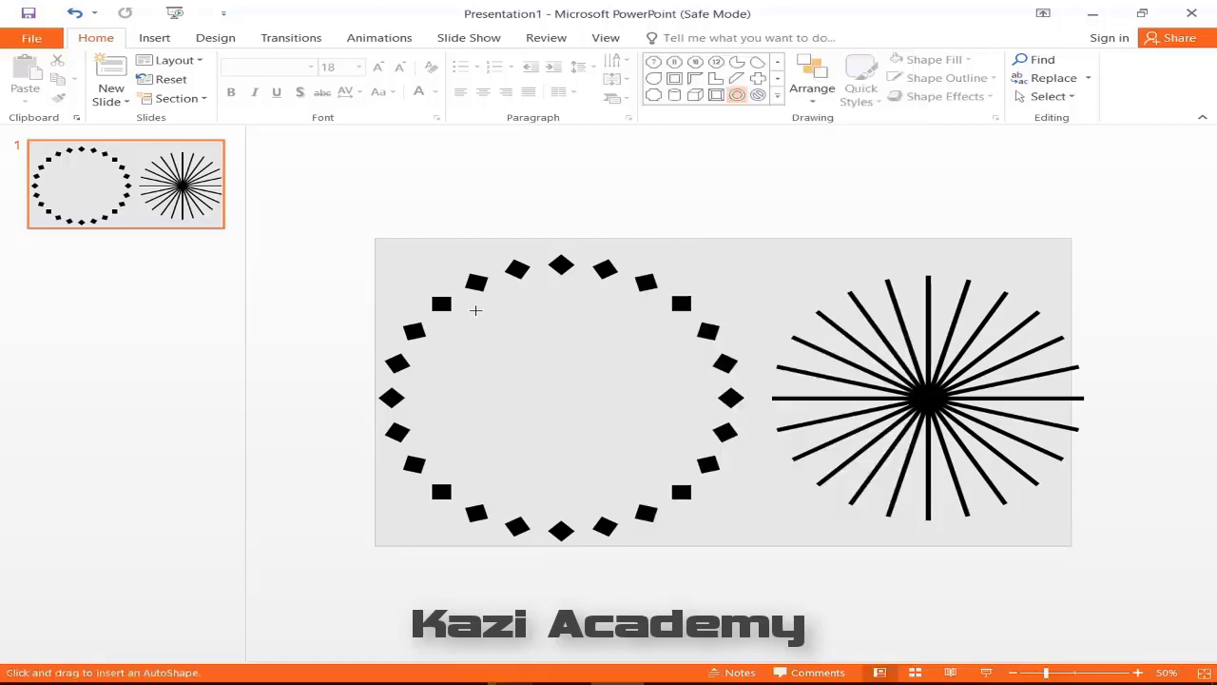
mouse_move(475, 310)
mouse_down()
mouse_move(632, 451)
mouse_move(746, 522)
mouse_up()
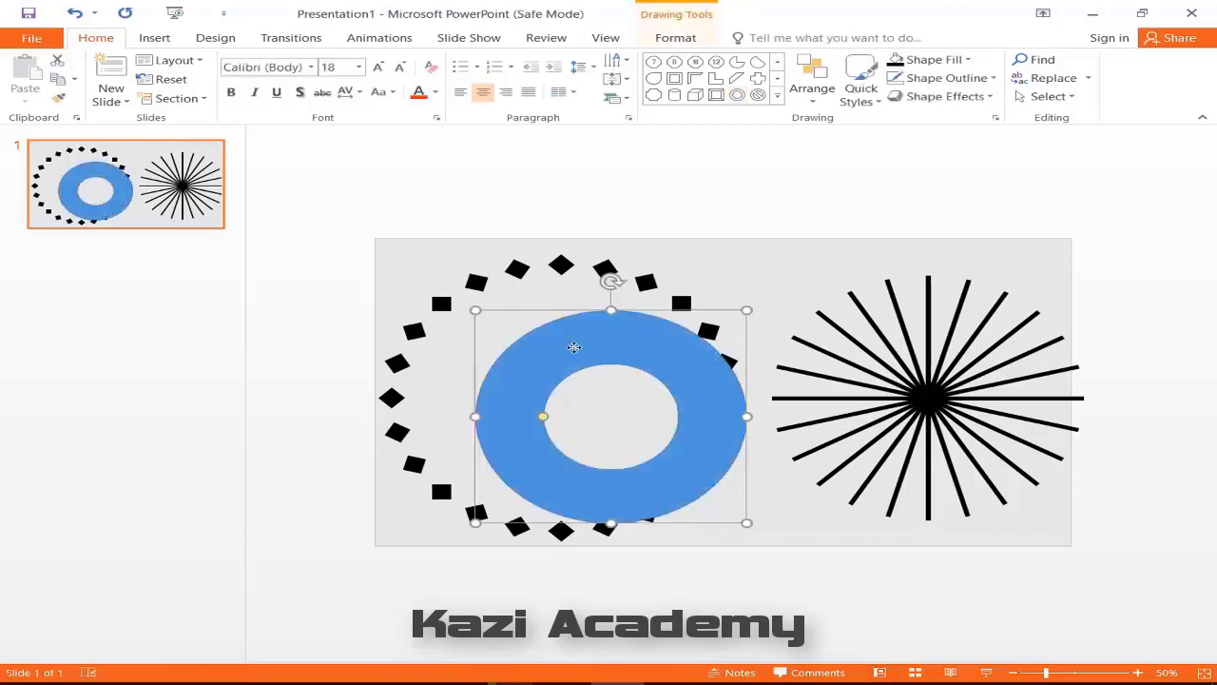
drag(577, 346, 524, 320)
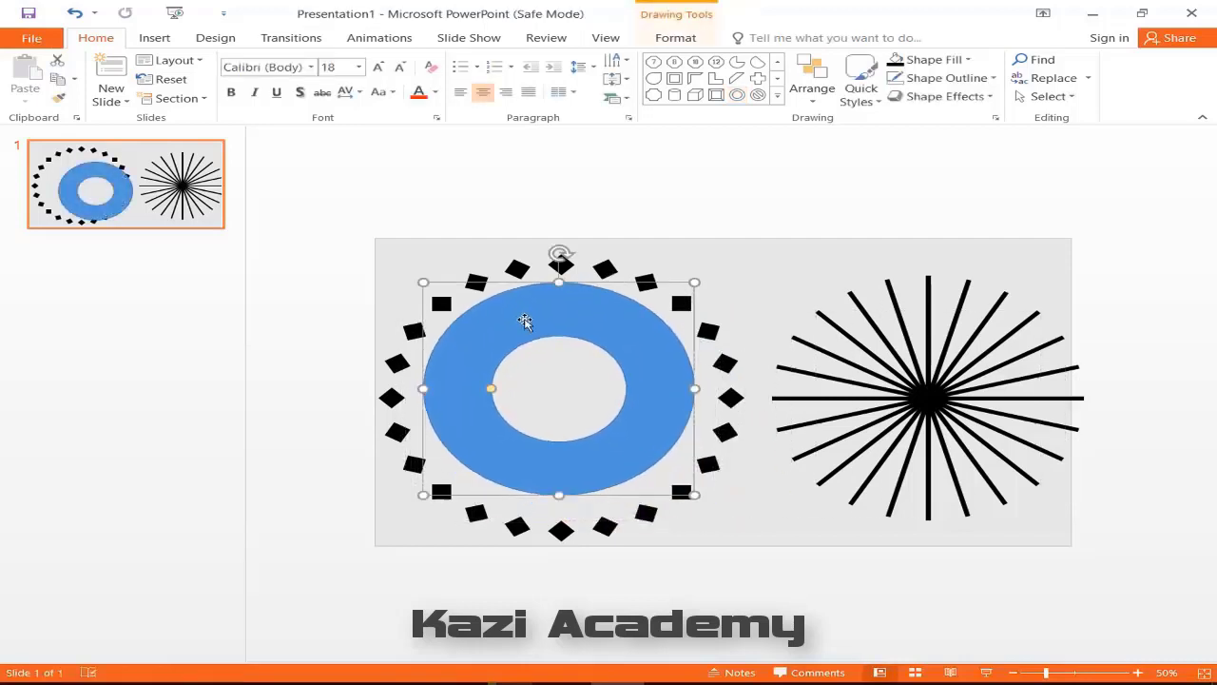
drag(492, 389, 429, 389)
Fill the ring black with no outline and move it up to the right.
click(677, 40)
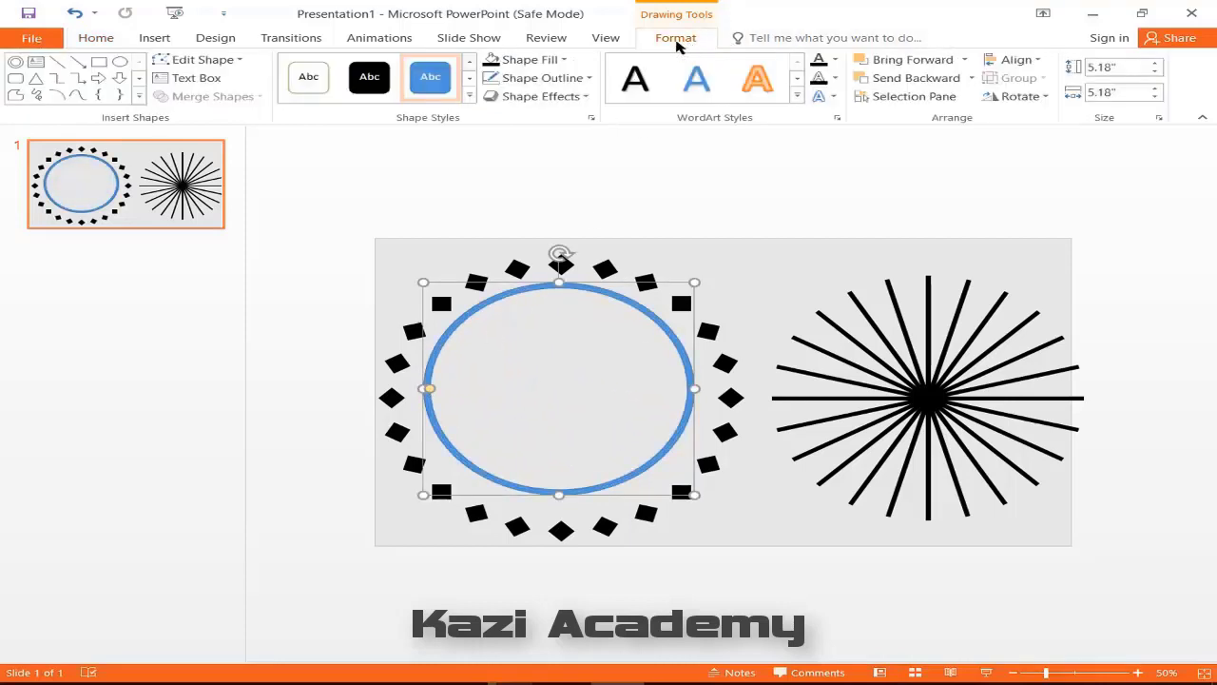
click(565, 61)
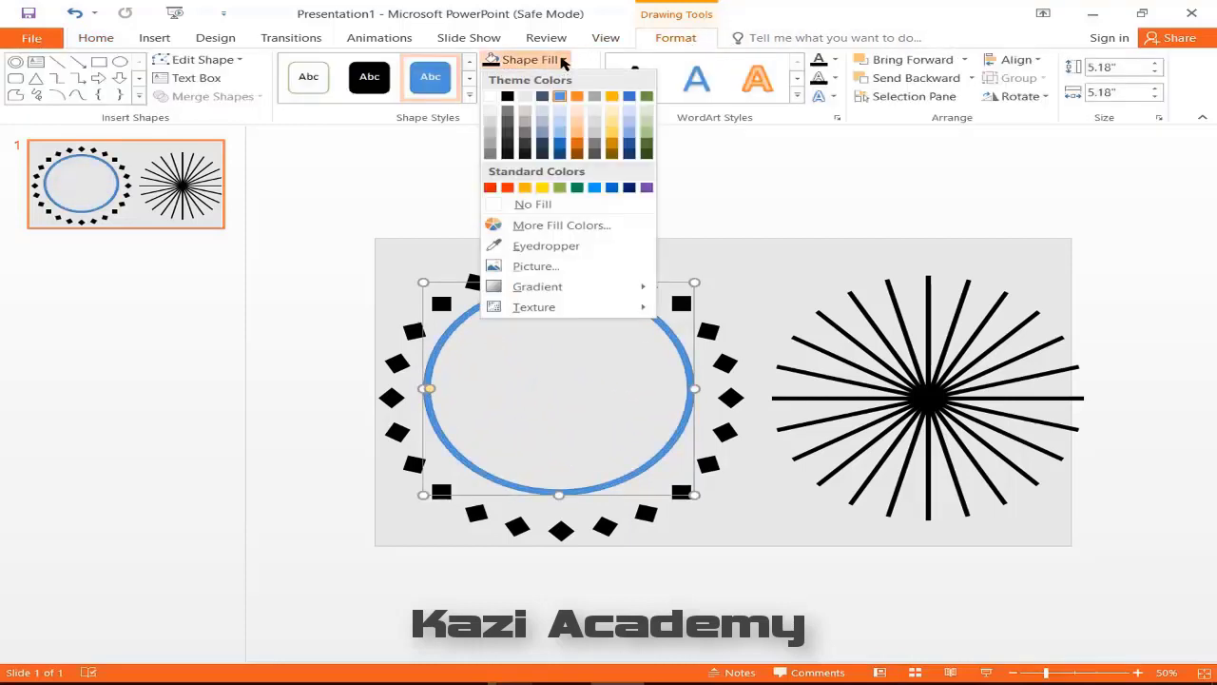
click(513, 160)
click(540, 78)
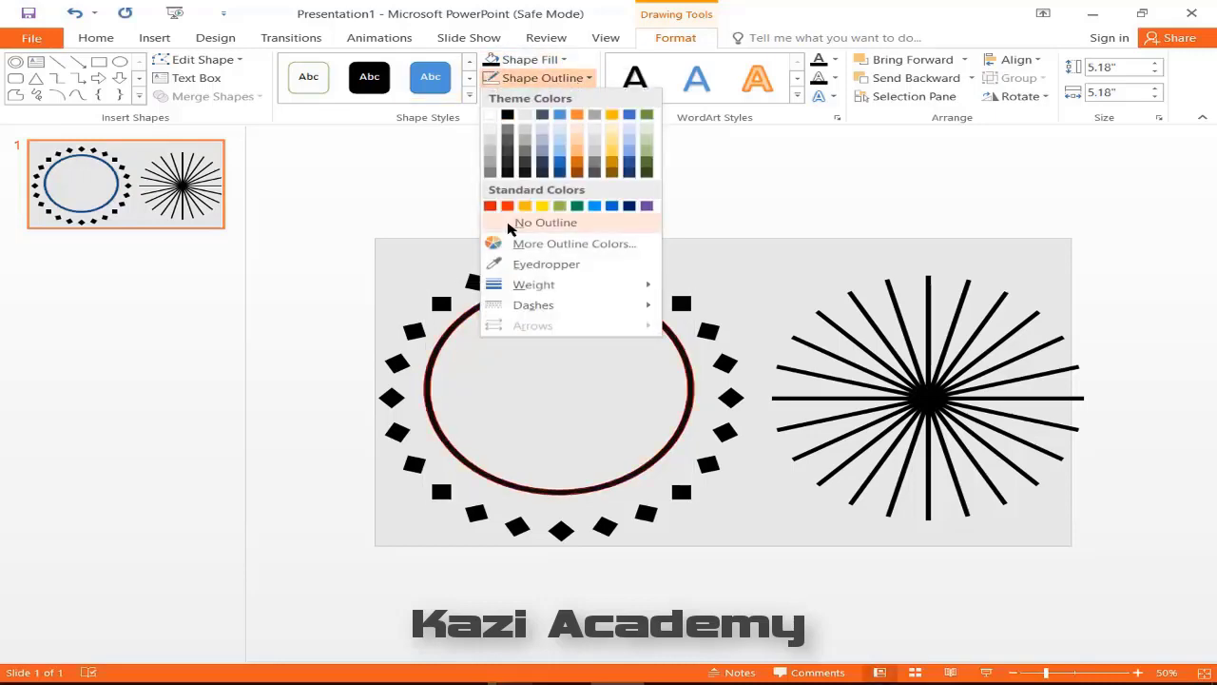
click(516, 291)
mouse_move(518, 302)
mouse_down()
mouse_move(857, 157)
mouse_move(920, 111)
mouse_up()
drag(313, 195, 769, 614)
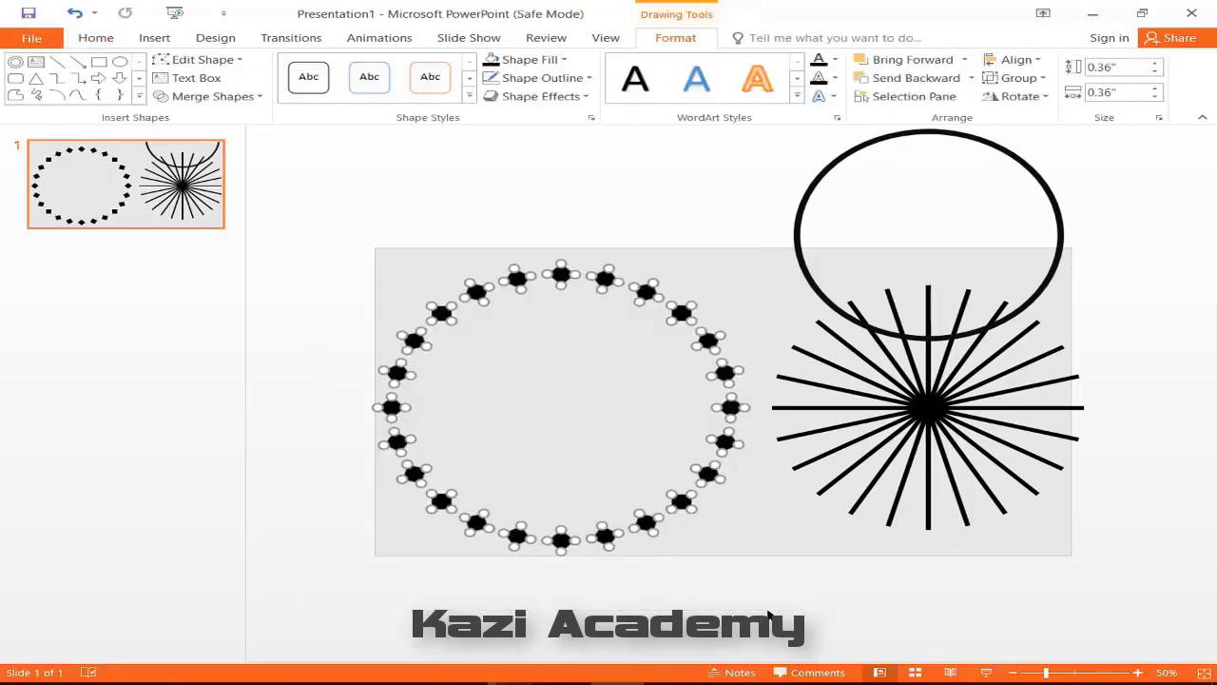
Group the diamonds and align the black ring to their centre and middle.
key(ctrl+g)
shift+click(517, 267)
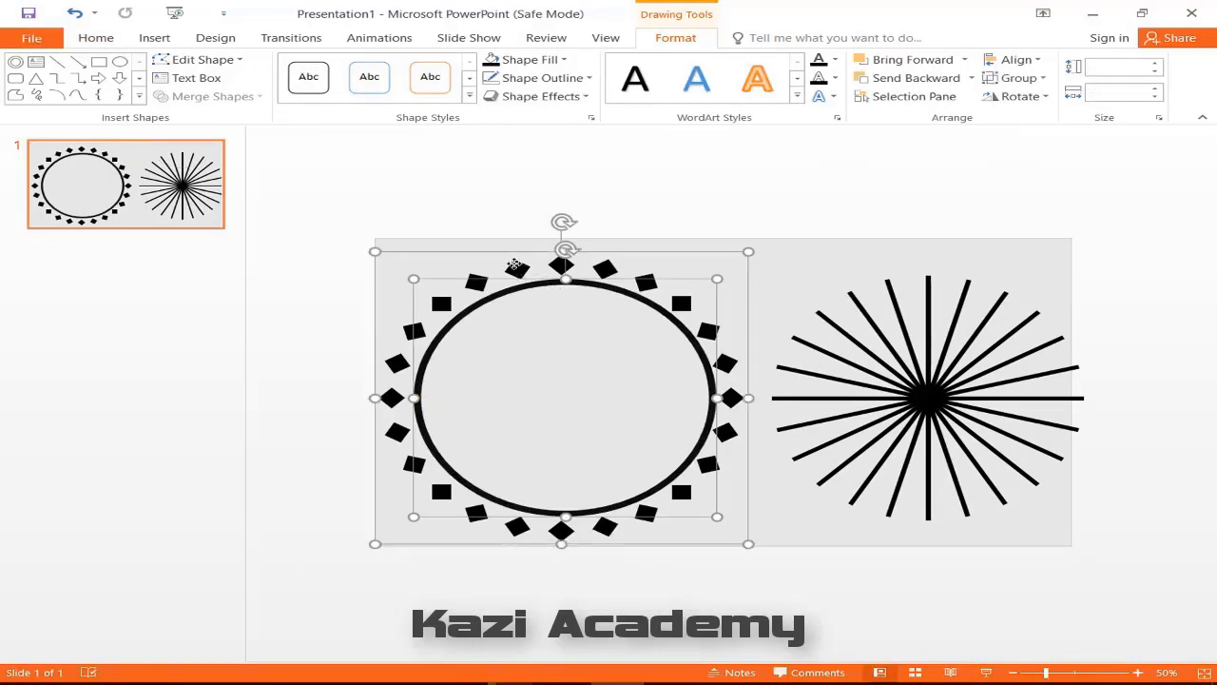
click(1015, 60)
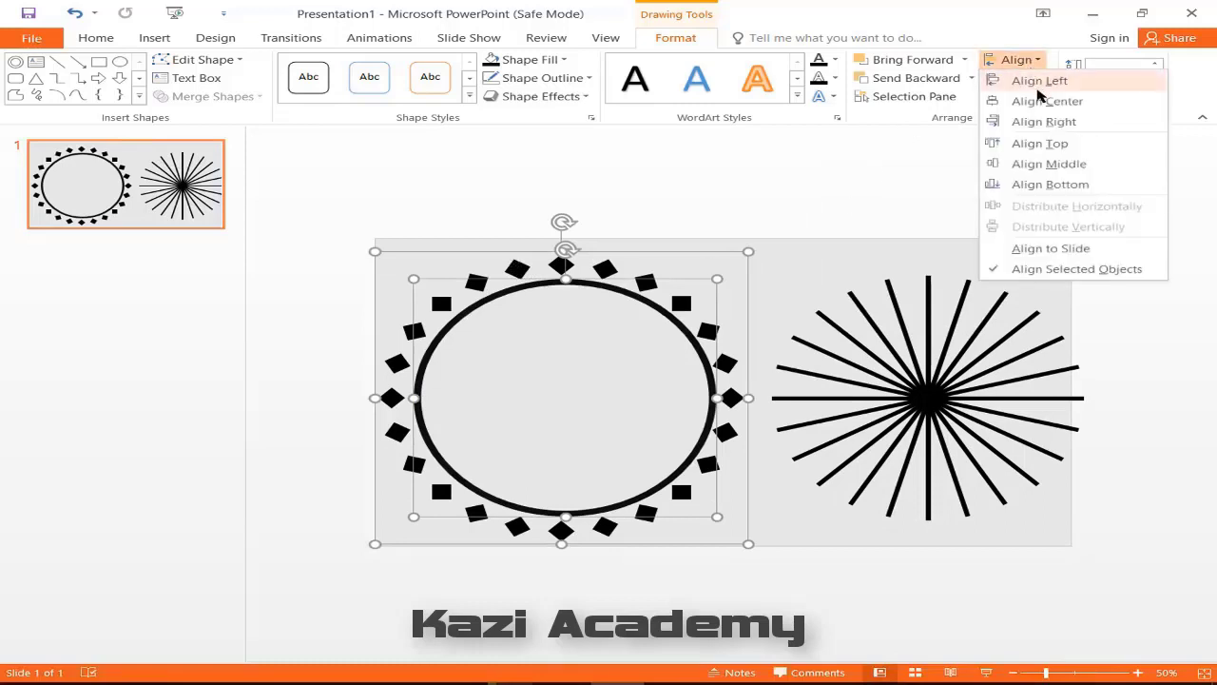
click(1046, 101)
click(1036, 60)
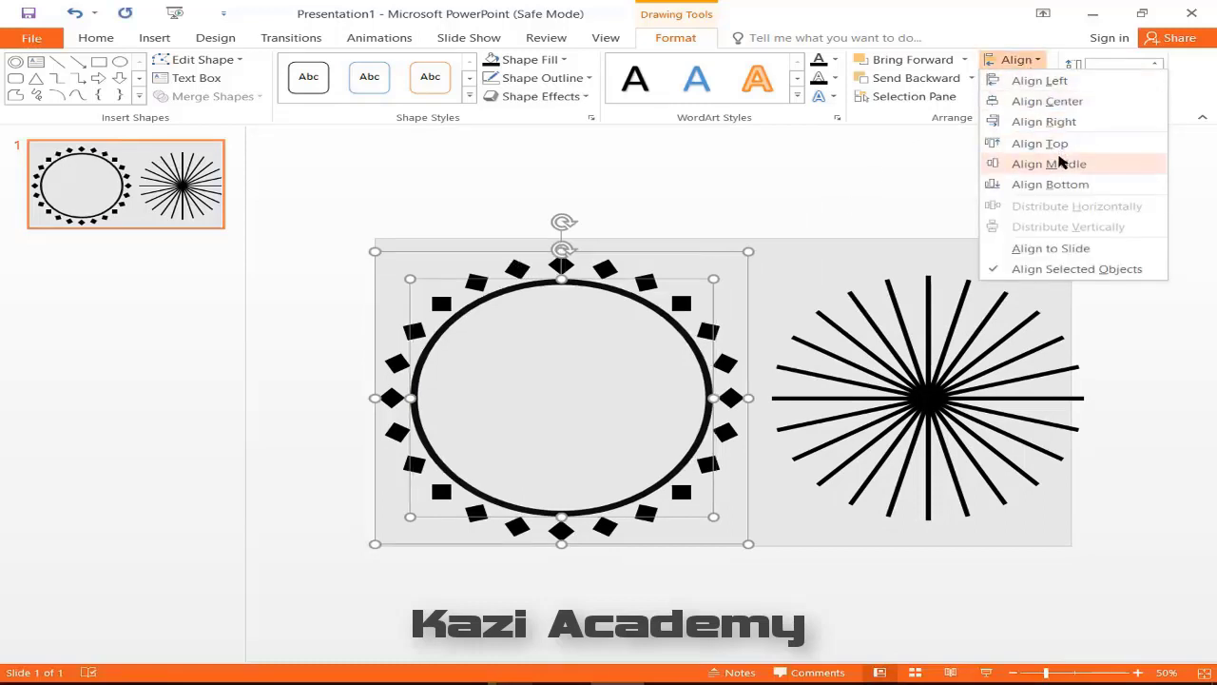
click(1062, 168)
click(923, 196)
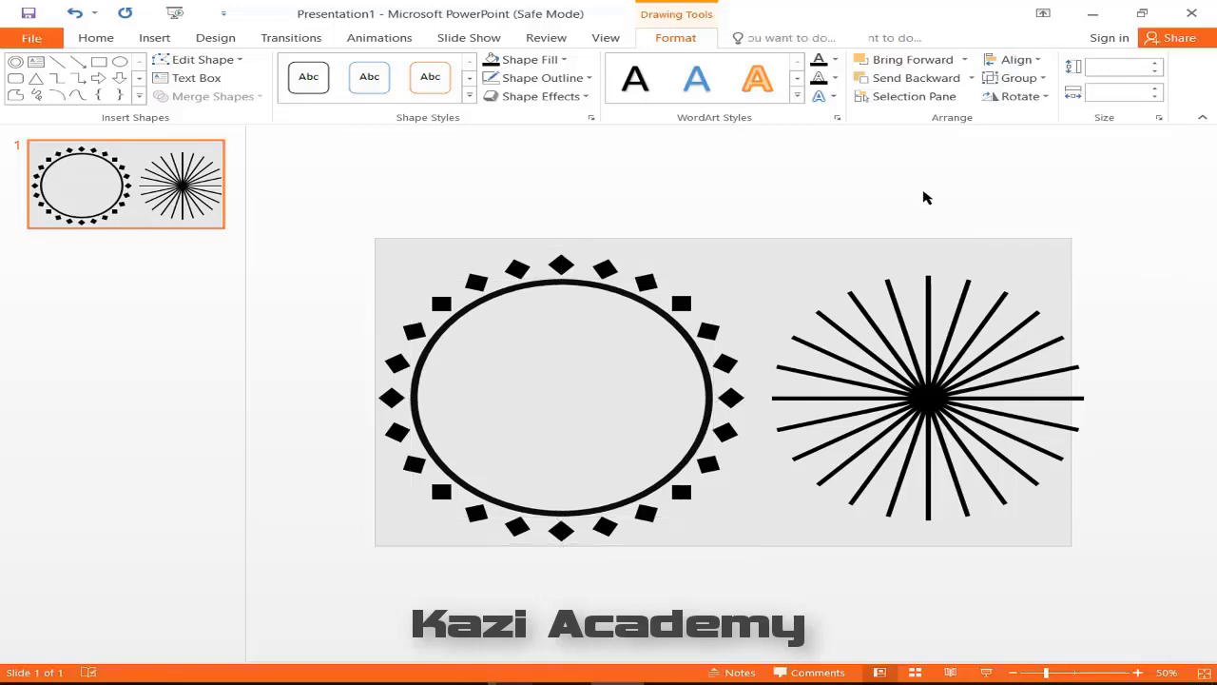
Move the diamond ring group onto the right-hand starburst.
click(603, 271)
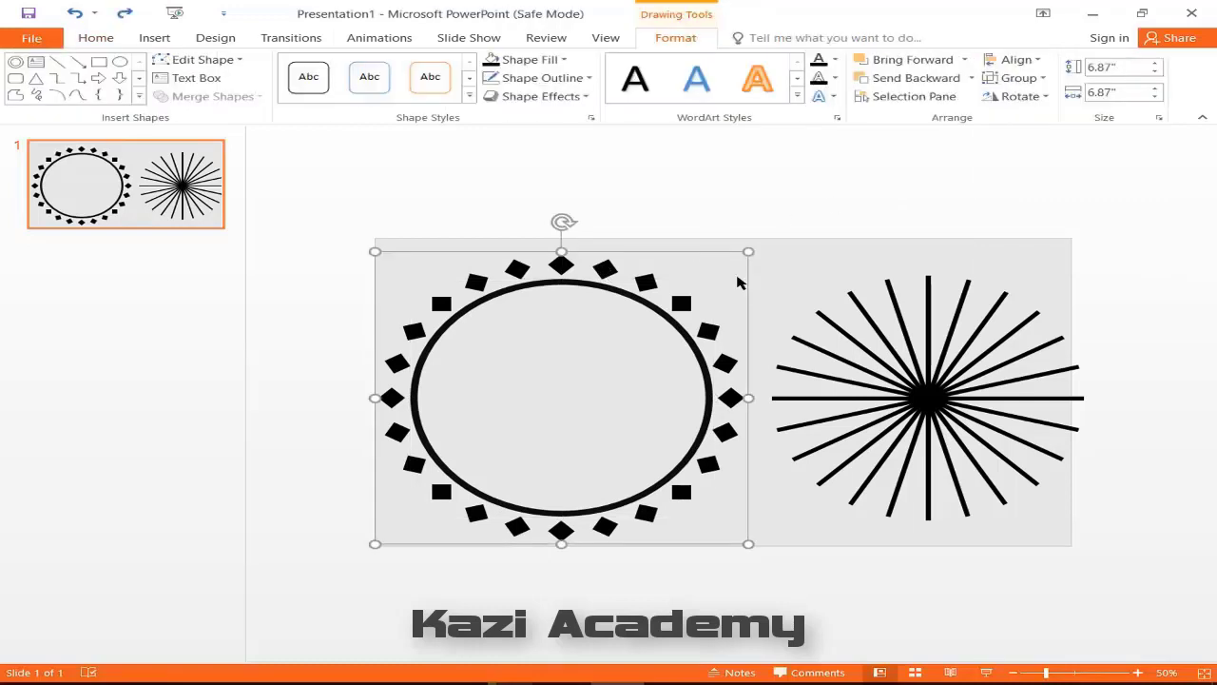
key(ctrl+z)
drag(738, 405, 1095, 395)
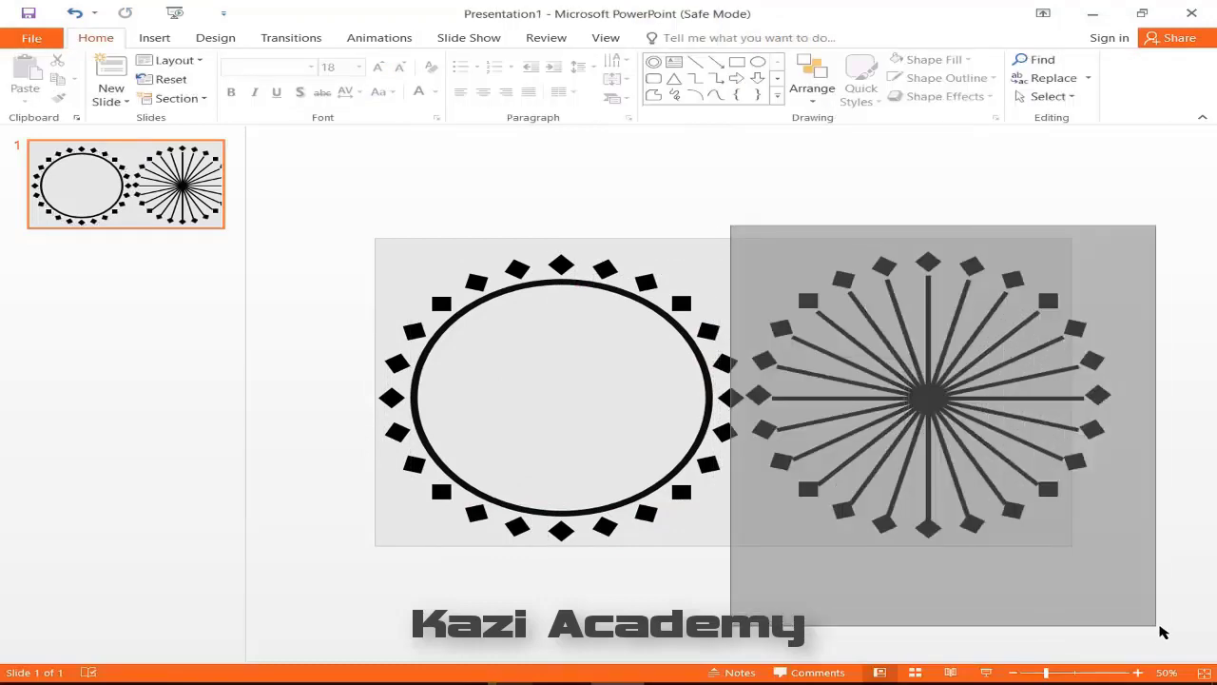
Align the starburst, diamond ring and circle by centre and middle.
drag(910, 545, 1161, 632)
click(689, 40)
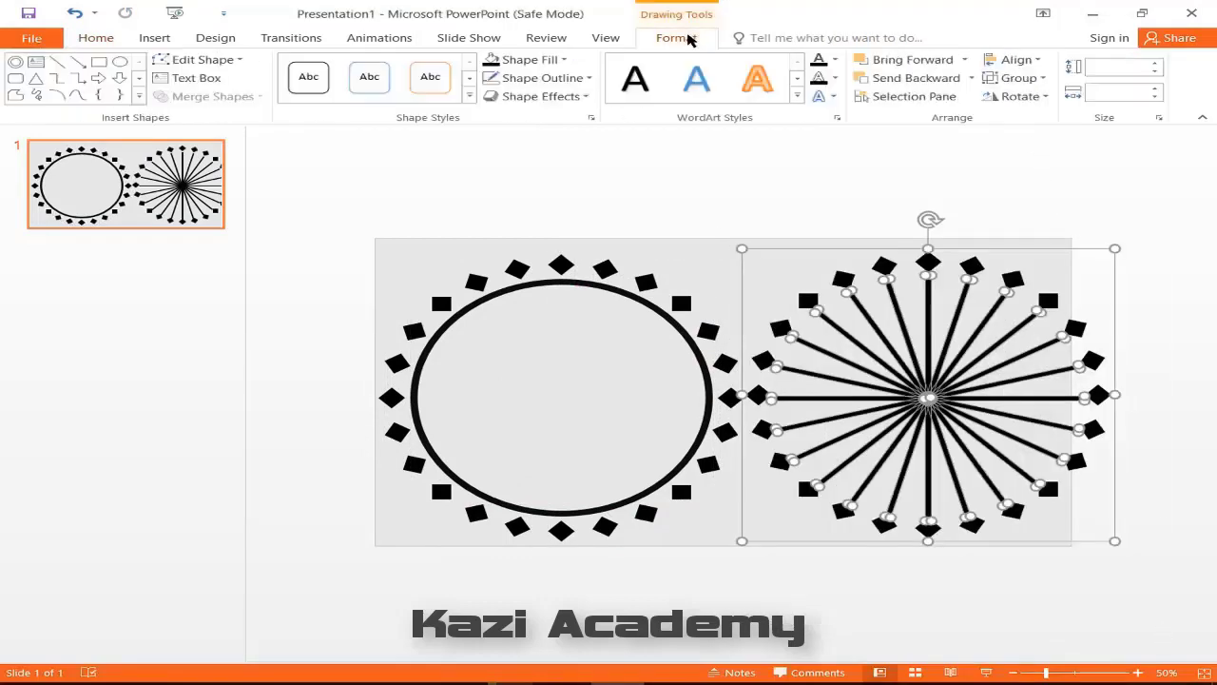
click(1042, 63)
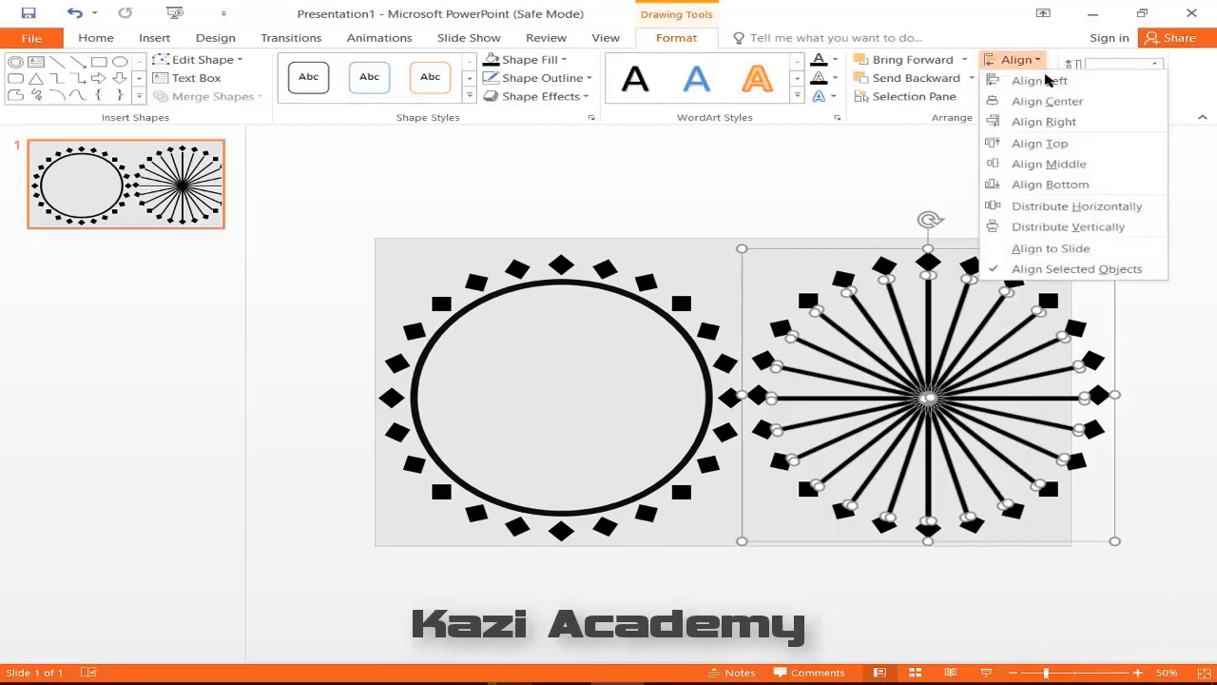
click(1058, 101)
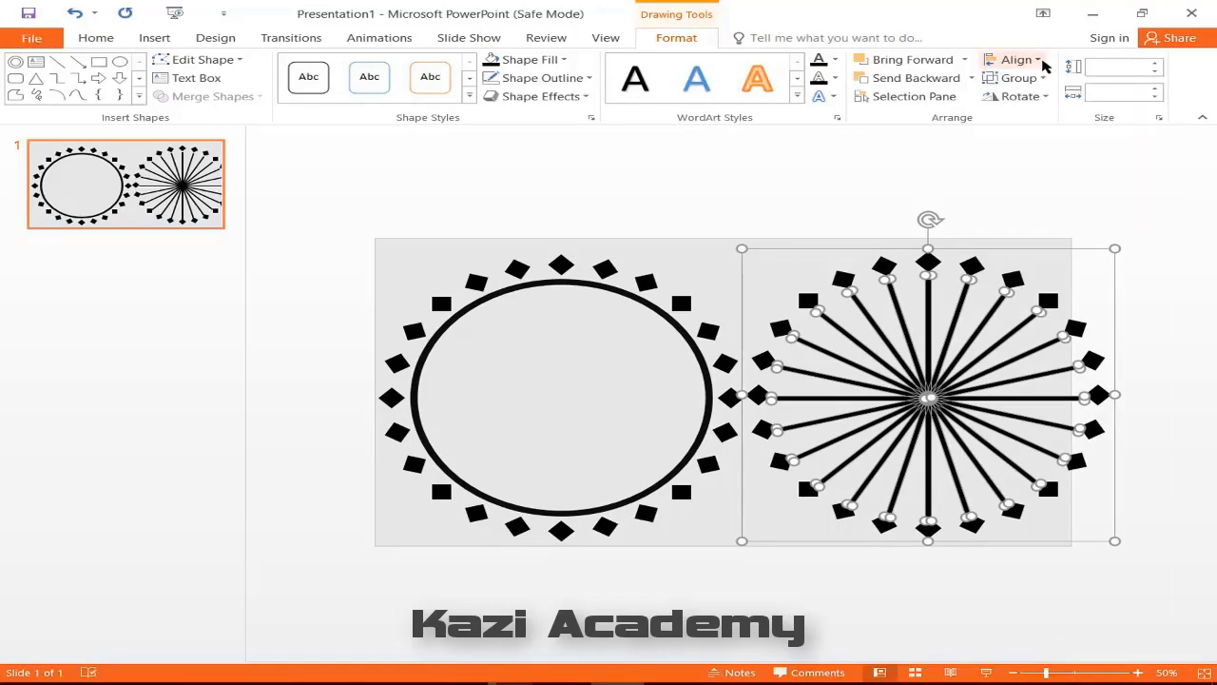
click(1043, 61)
click(1062, 165)
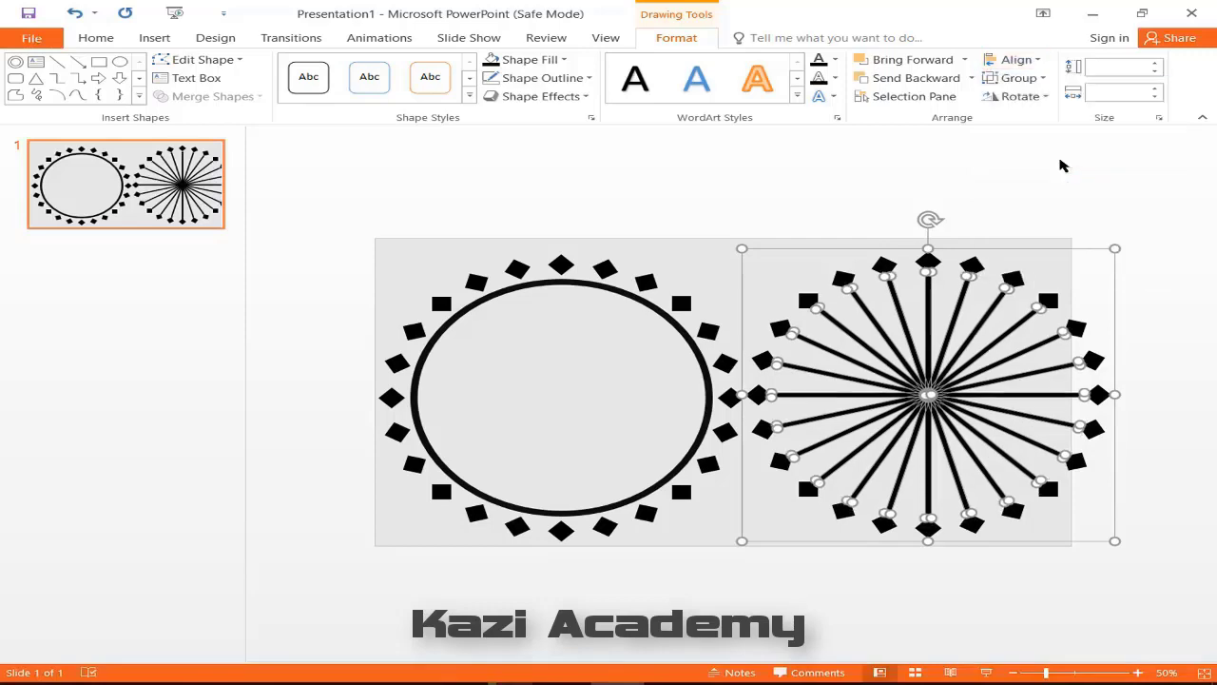
click(1030, 202)
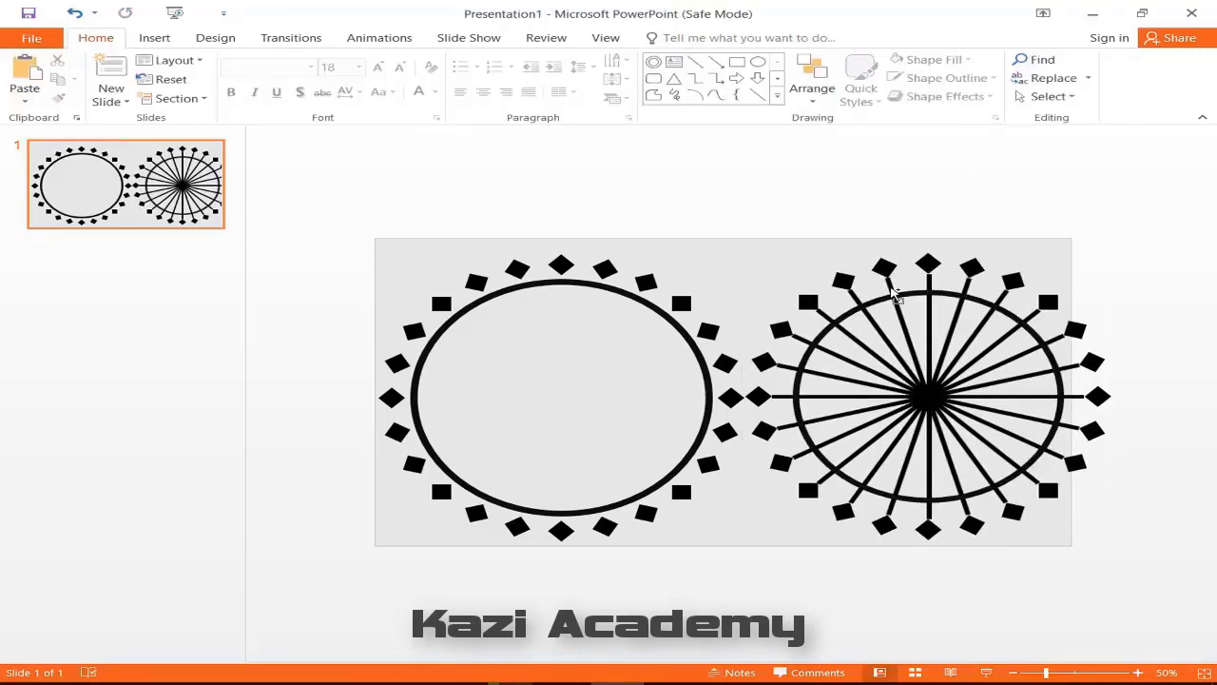
Select the right-hand starburst's spokes and group them together.
click(894, 295)
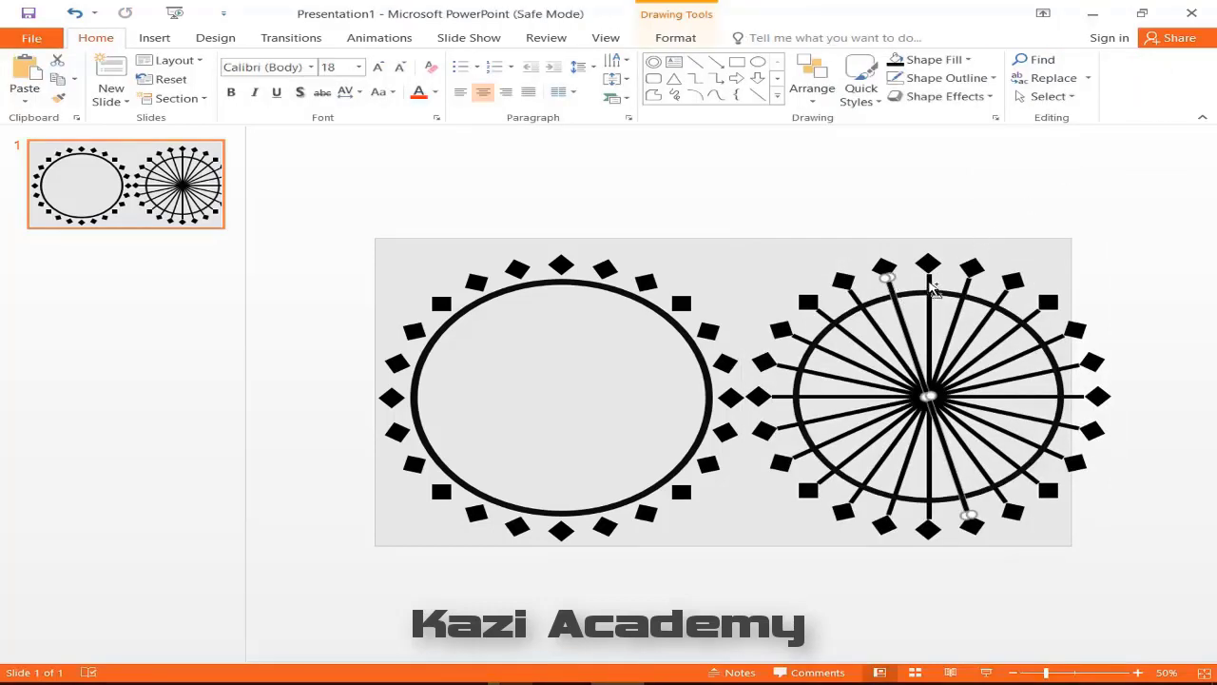
shift+click(930, 290)
shift+click(970, 293)
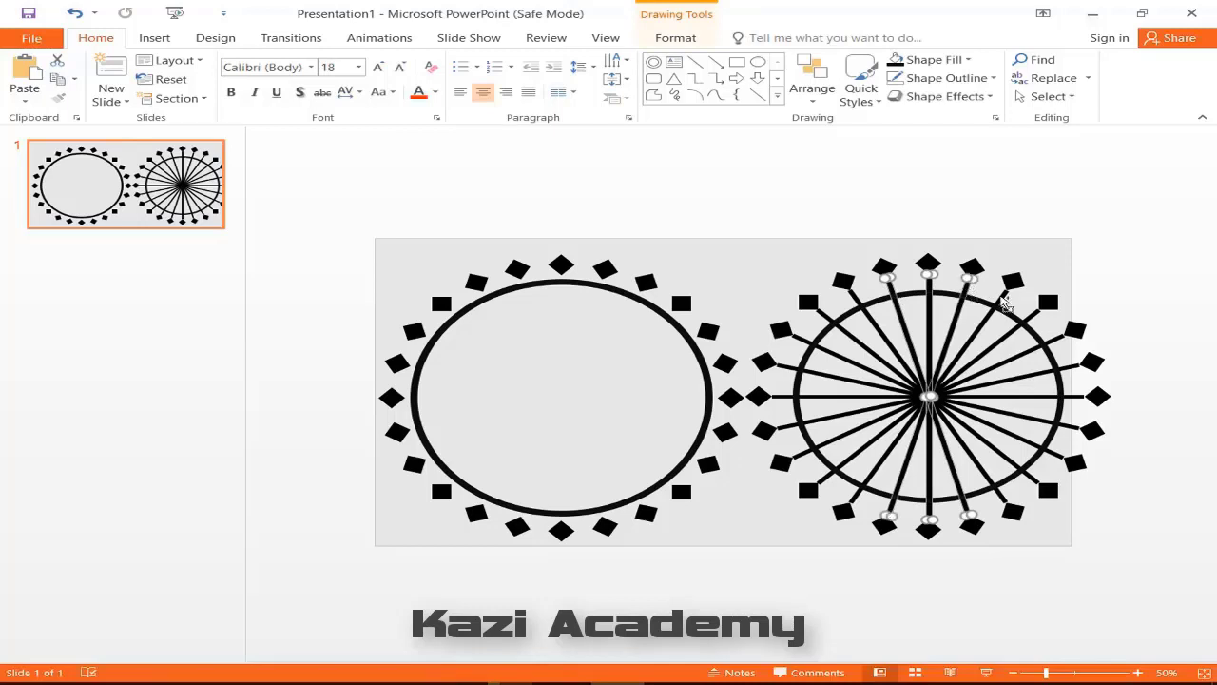
shift+click(1006, 297)
shift+click(1035, 319)
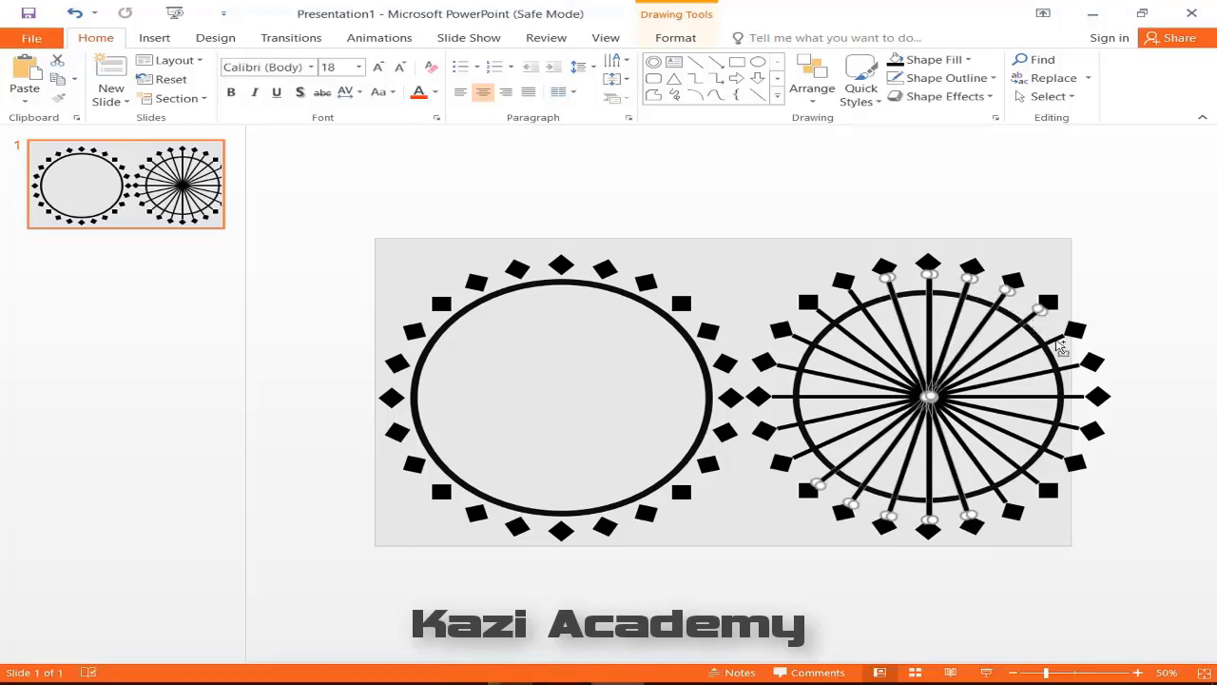
shift+click(1056, 339)
shift+click(1065, 367)
shift+click(1070, 396)
shift+click(1065, 427)
shift+click(1054, 454)
shift+click(1032, 477)
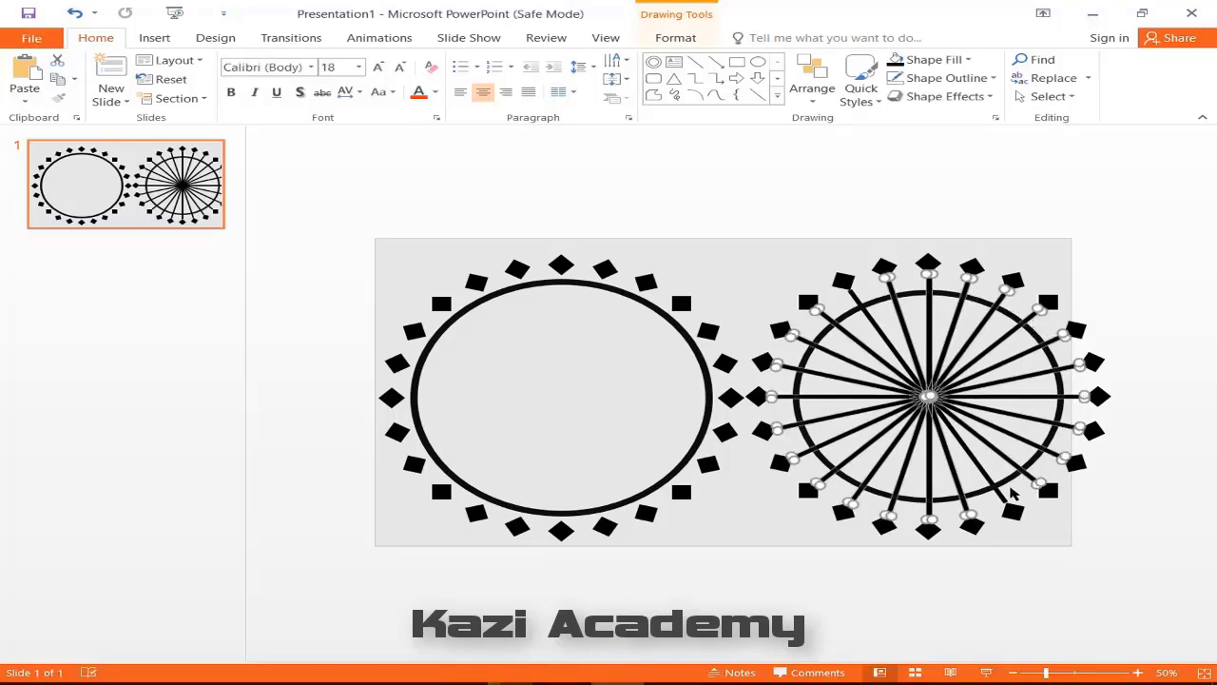
shift+click(1000, 496)
key(ctrl+g)
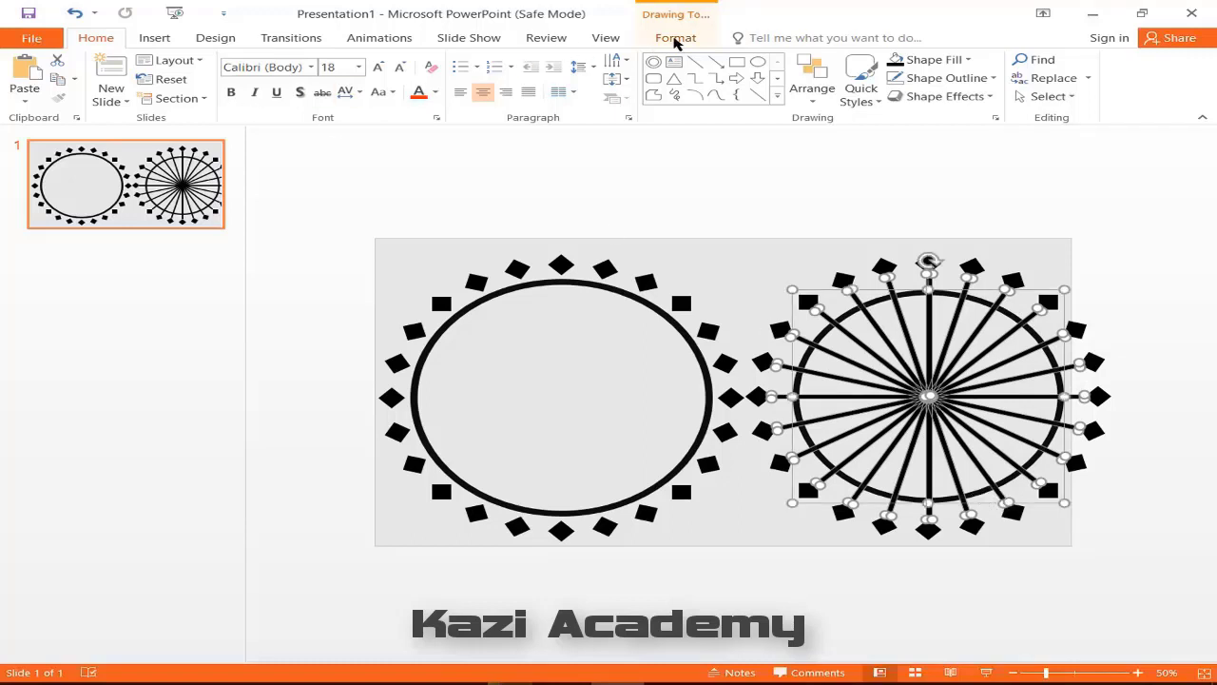
click(674, 37)
click(252, 99)
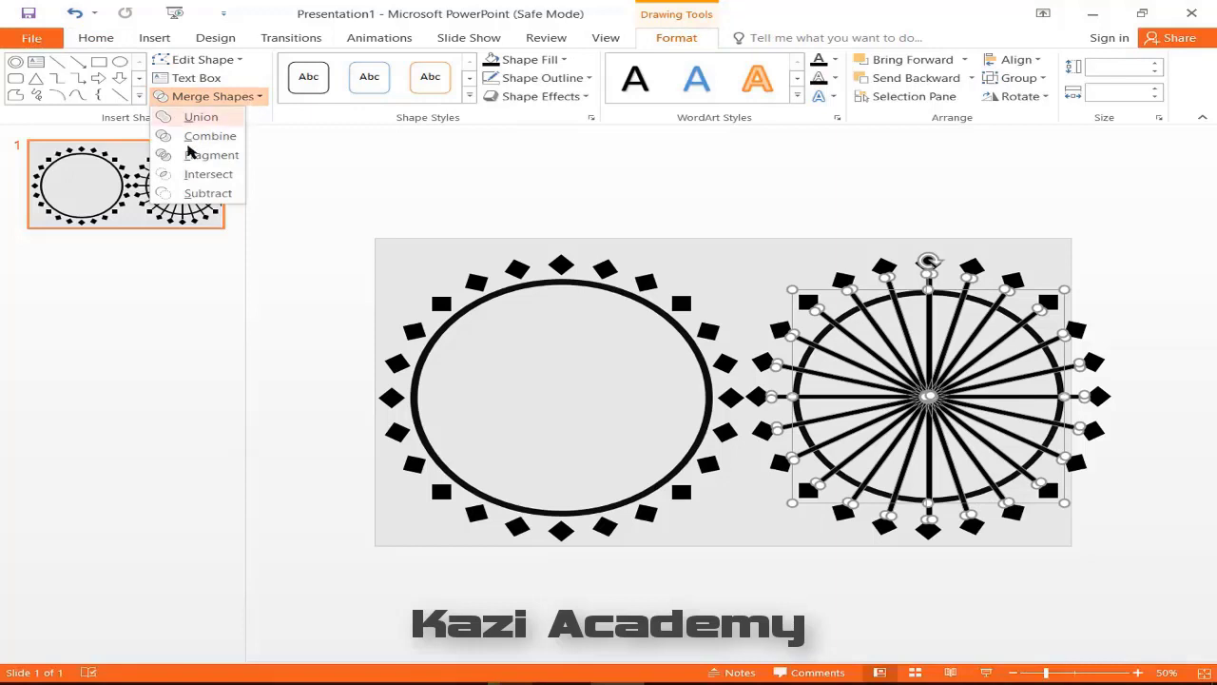
Fragment the overlapping spokes and circle, then select the spike fragments around the disc.
click(211, 157)
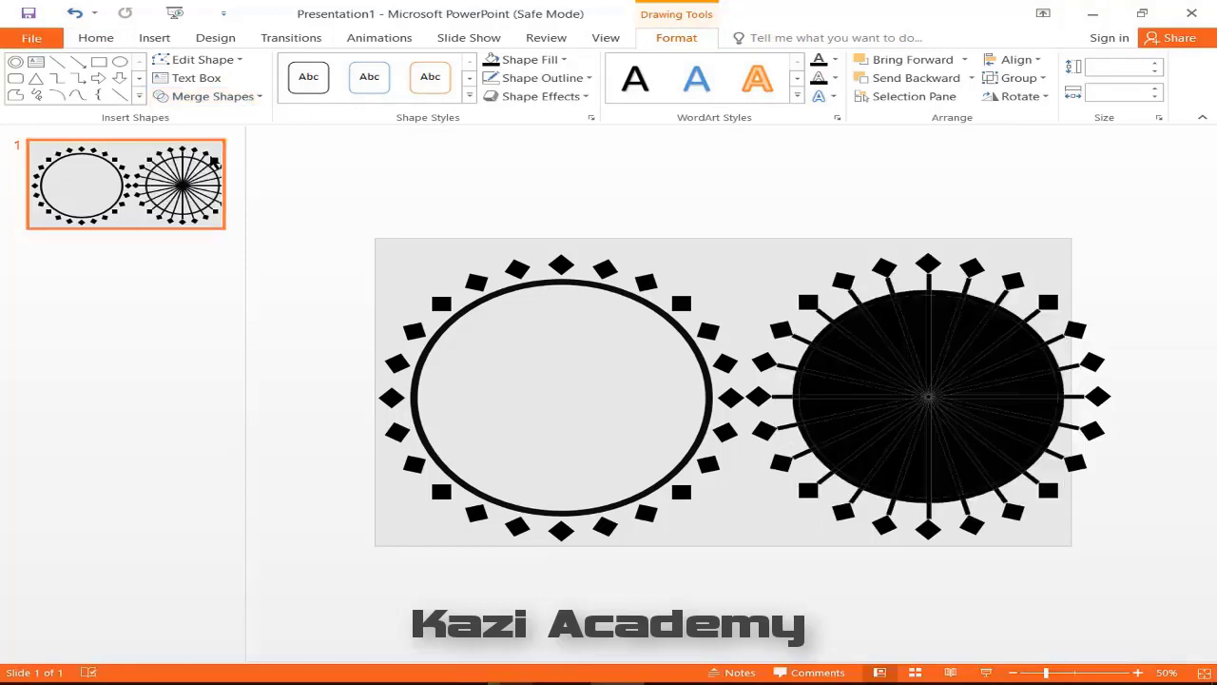
click(1022, 218)
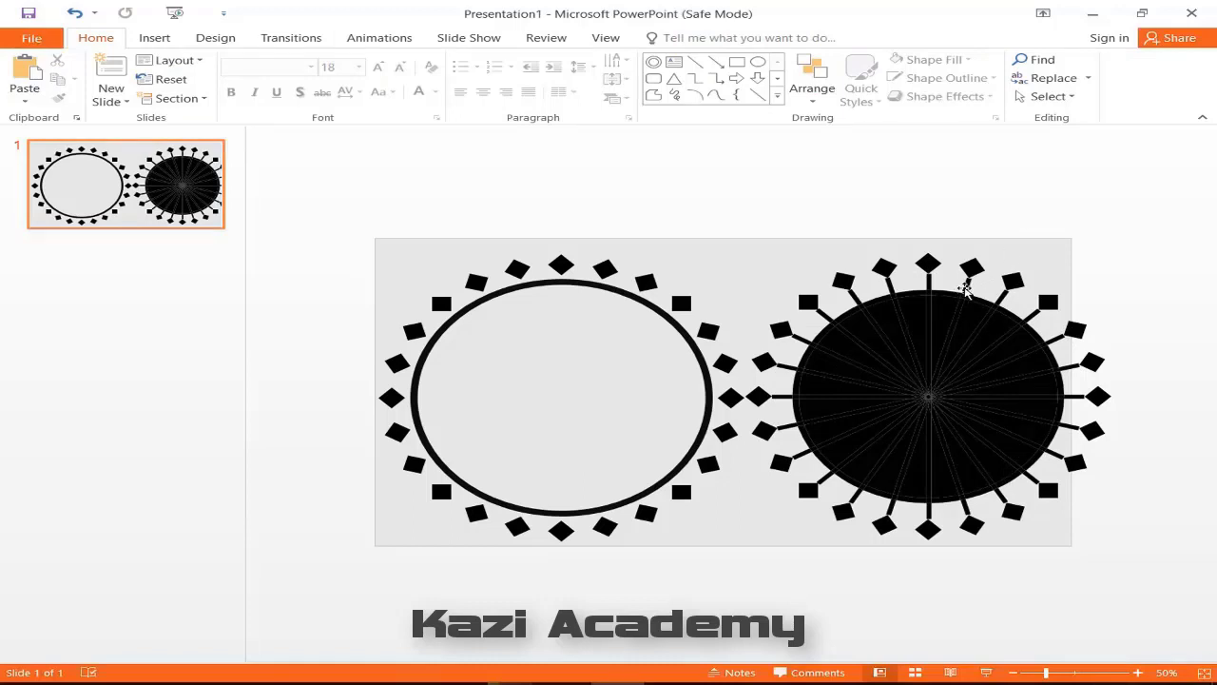
click(966, 286)
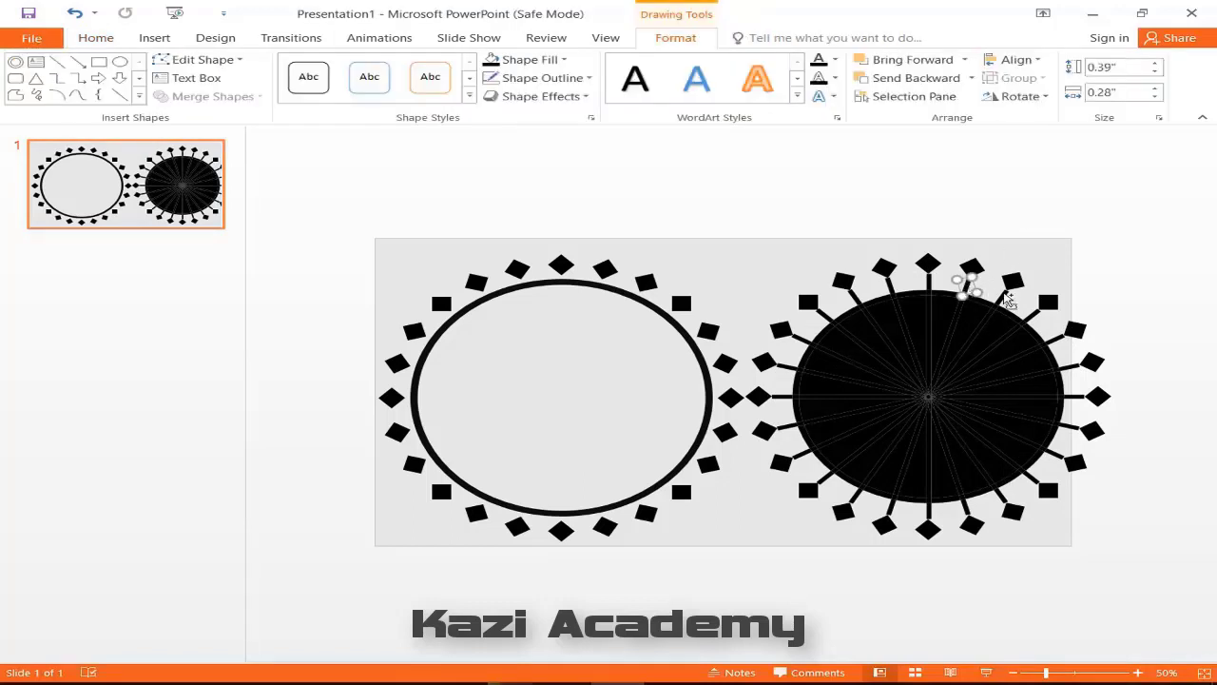
shift+click(1008, 299)
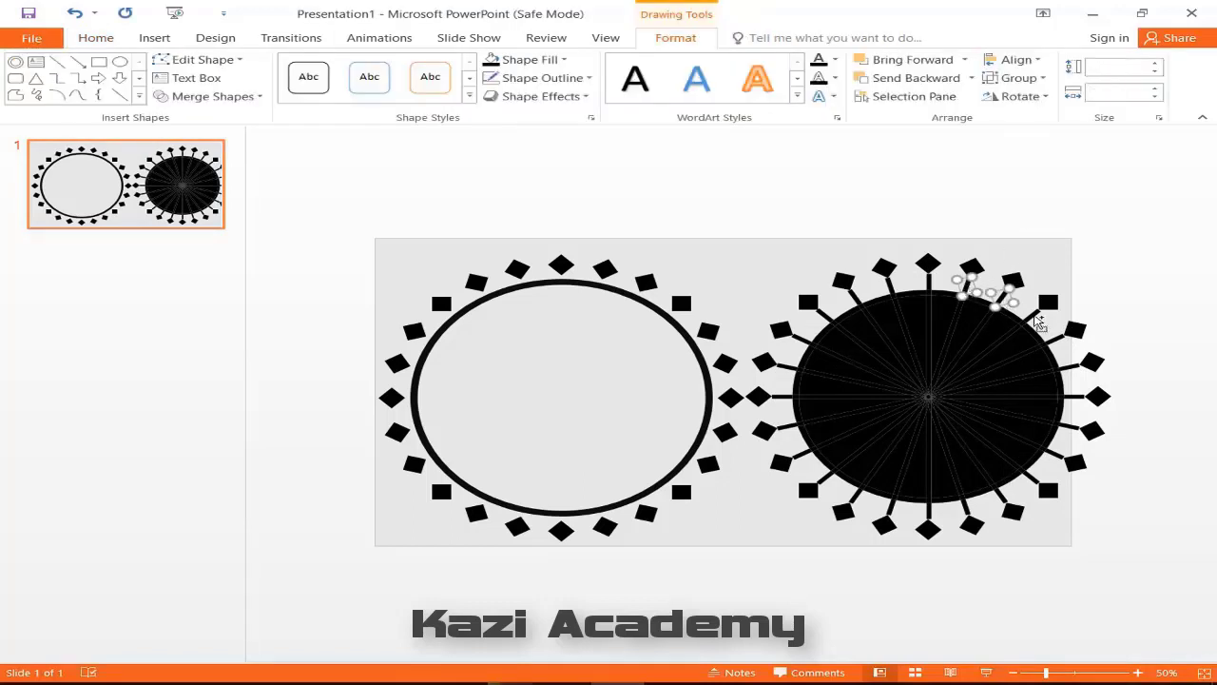
shift+click(1036, 319)
shift+click(1062, 339)
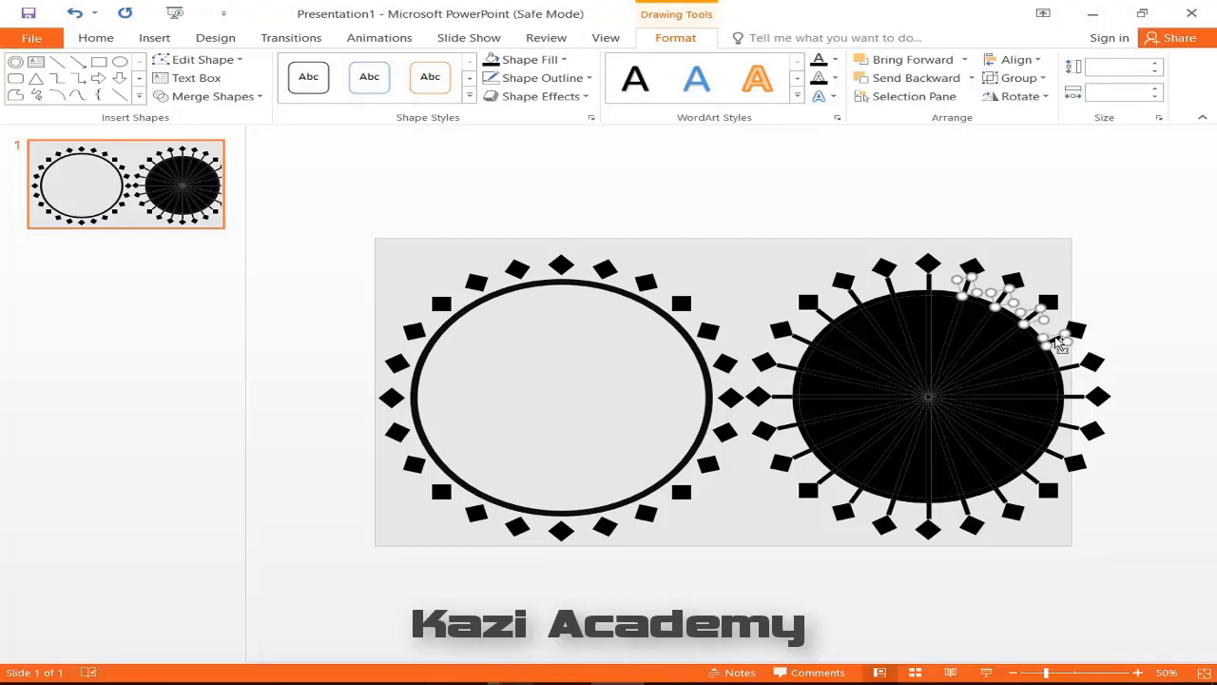
shift+click(1072, 367)
shift+click(1076, 397)
shift+click(1071, 427)
shift+click(1056, 457)
shift+click(1032, 480)
shift+click(999, 494)
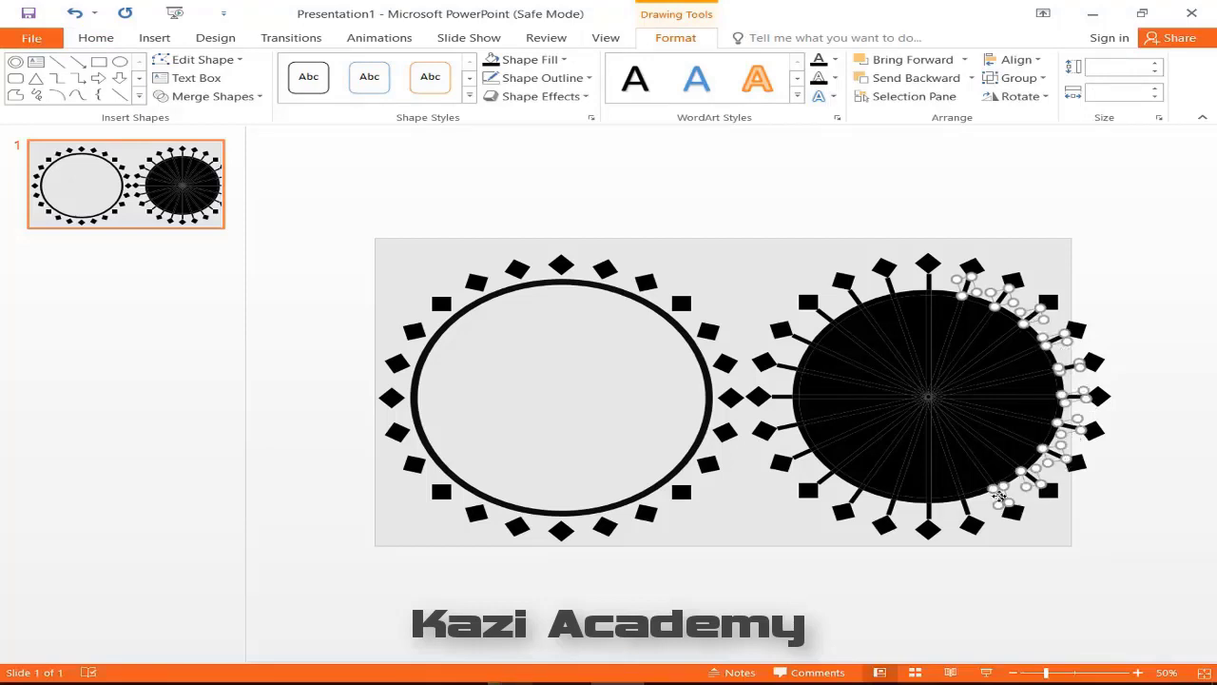
shift+click(963, 507)
shift+click(927, 511)
shift+click(886, 509)
shift+click(832, 480)
shift+click(795, 434)
shift+click(788, 405)
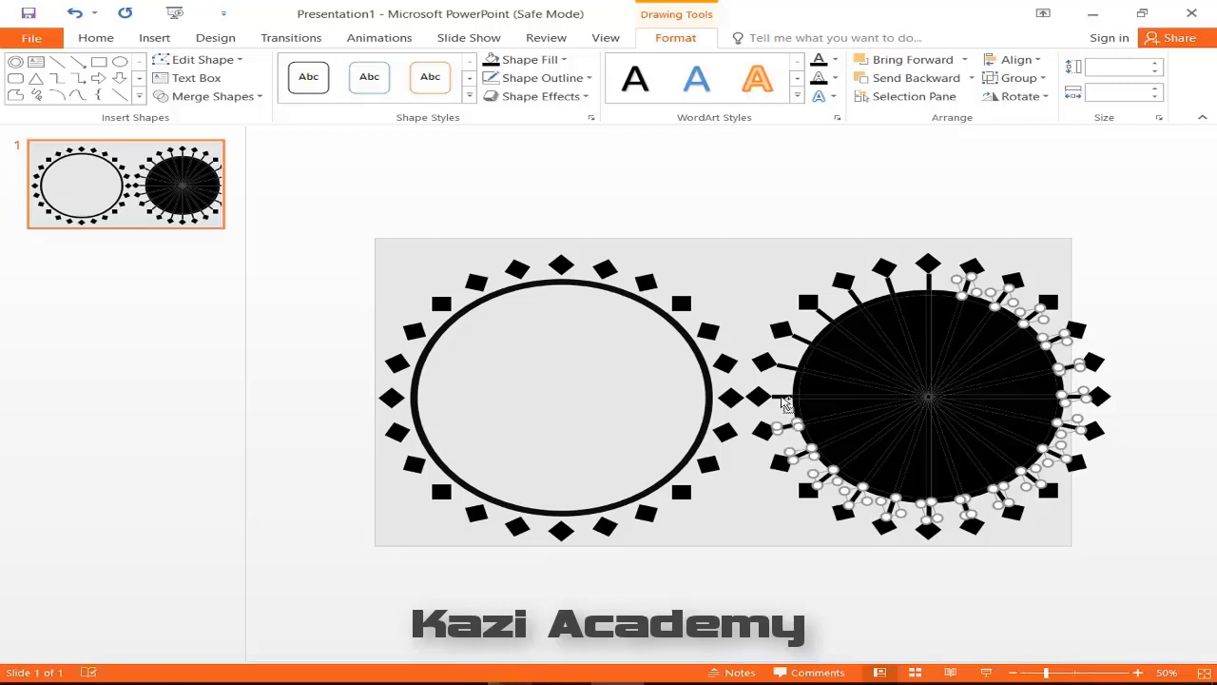
shift+click(781, 376)
shift+click(798, 343)
shift+click(824, 319)
shift+click(856, 295)
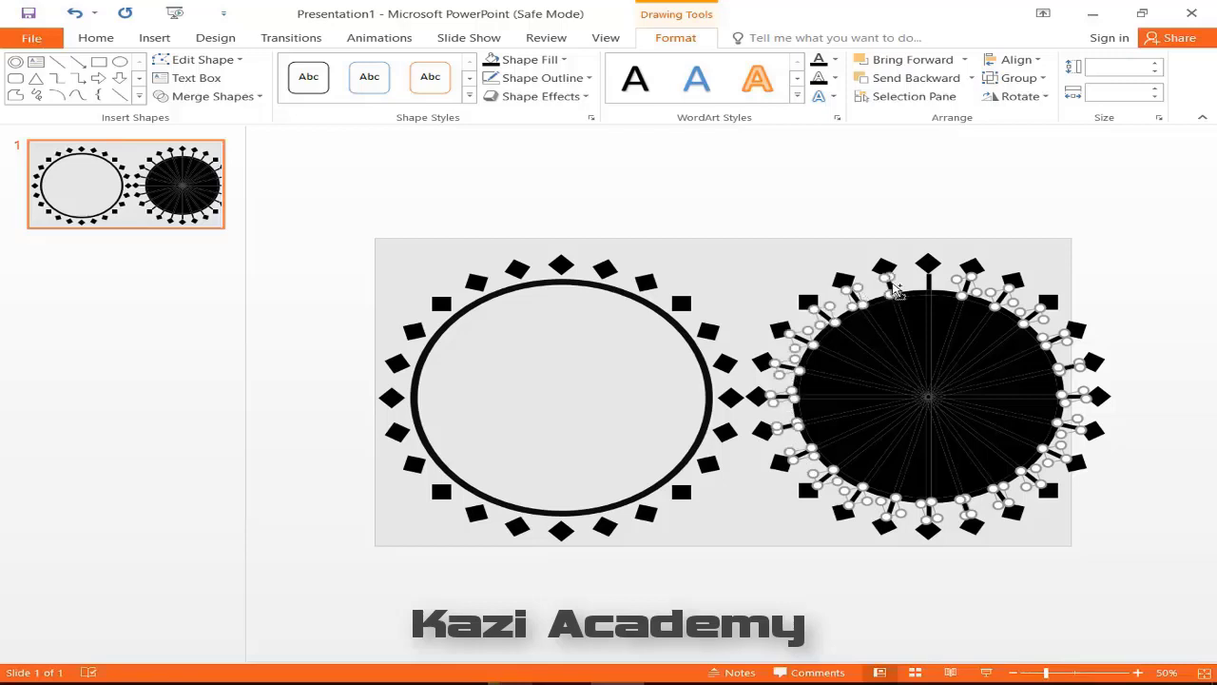
shift+click(929, 281)
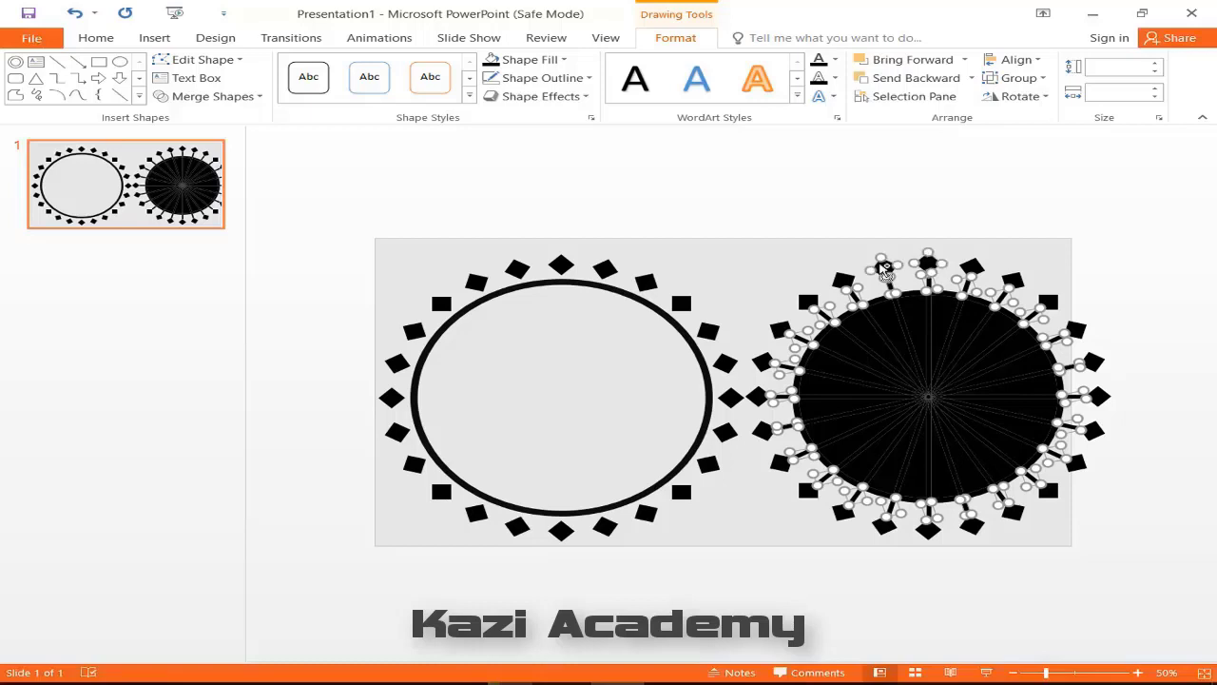
Add the remaining outer spike pieces to the selection and delete them.
shift+click(843, 280)
shift+click(807, 303)
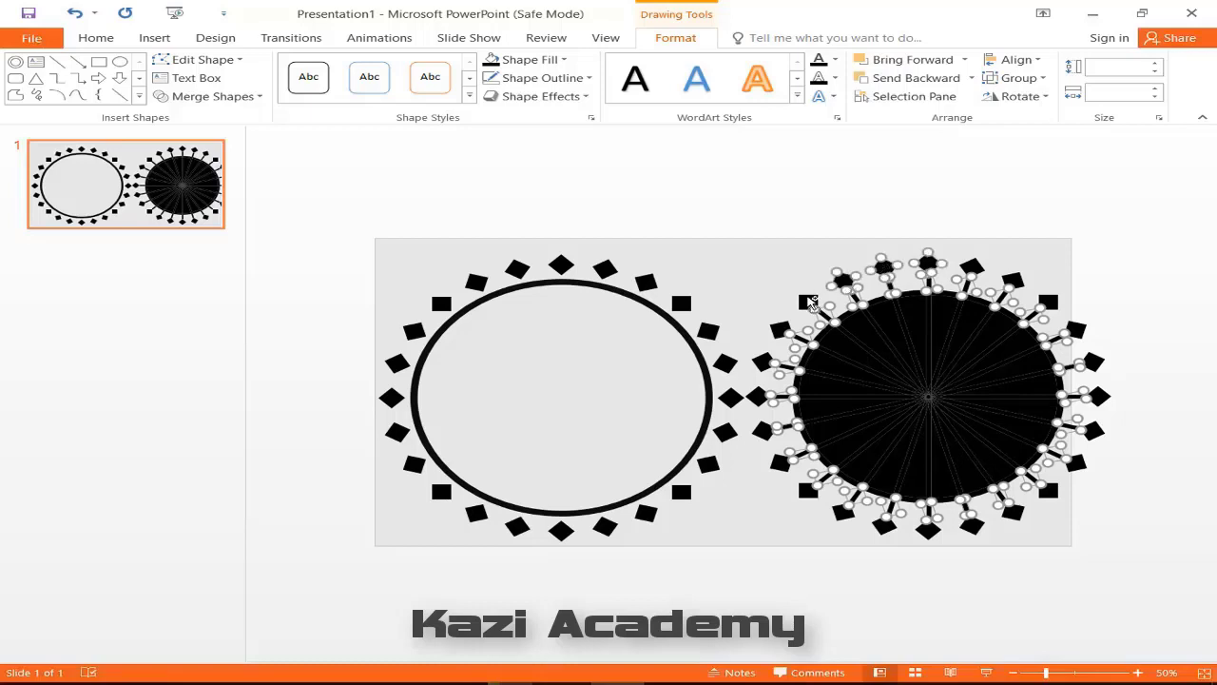
shift+click(780, 329)
shift+click(764, 362)
shift+click(757, 396)
shift+click(763, 431)
shift+click(780, 463)
shift+click(843, 514)
shift+click(928, 530)
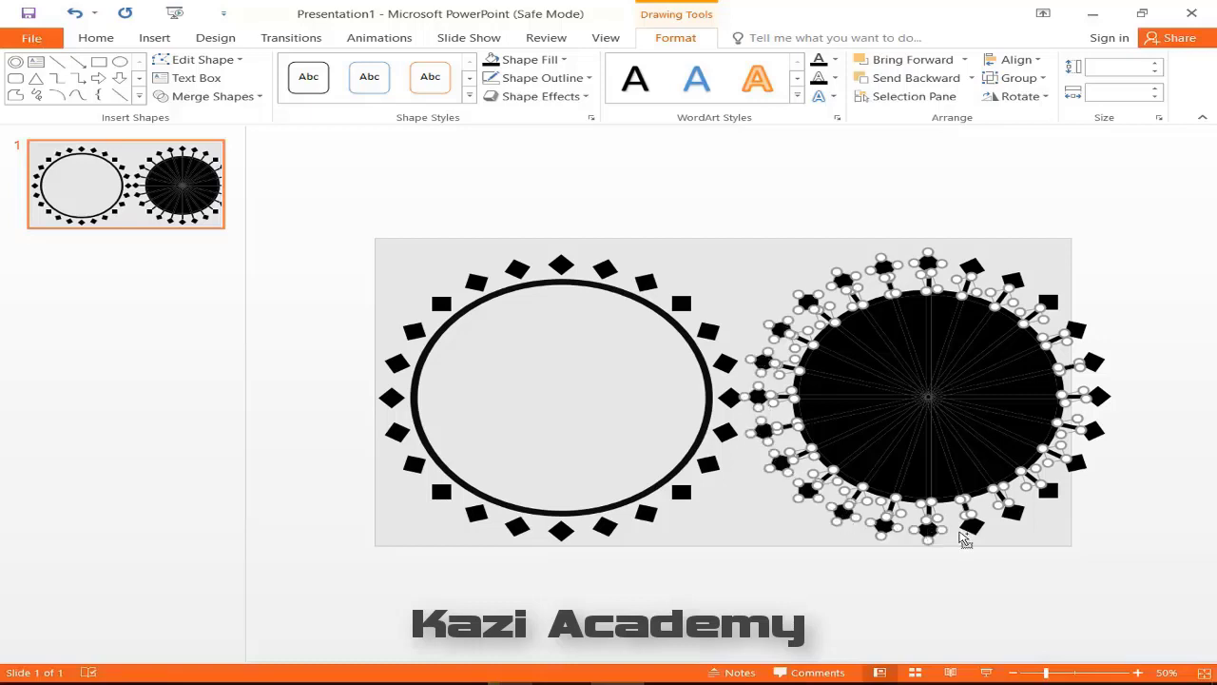
shift+click(1012, 513)
shift+click(1075, 462)
shift+click(1100, 395)
shift+click(1094, 361)
shift+click(1075, 330)
shift+click(1048, 302)
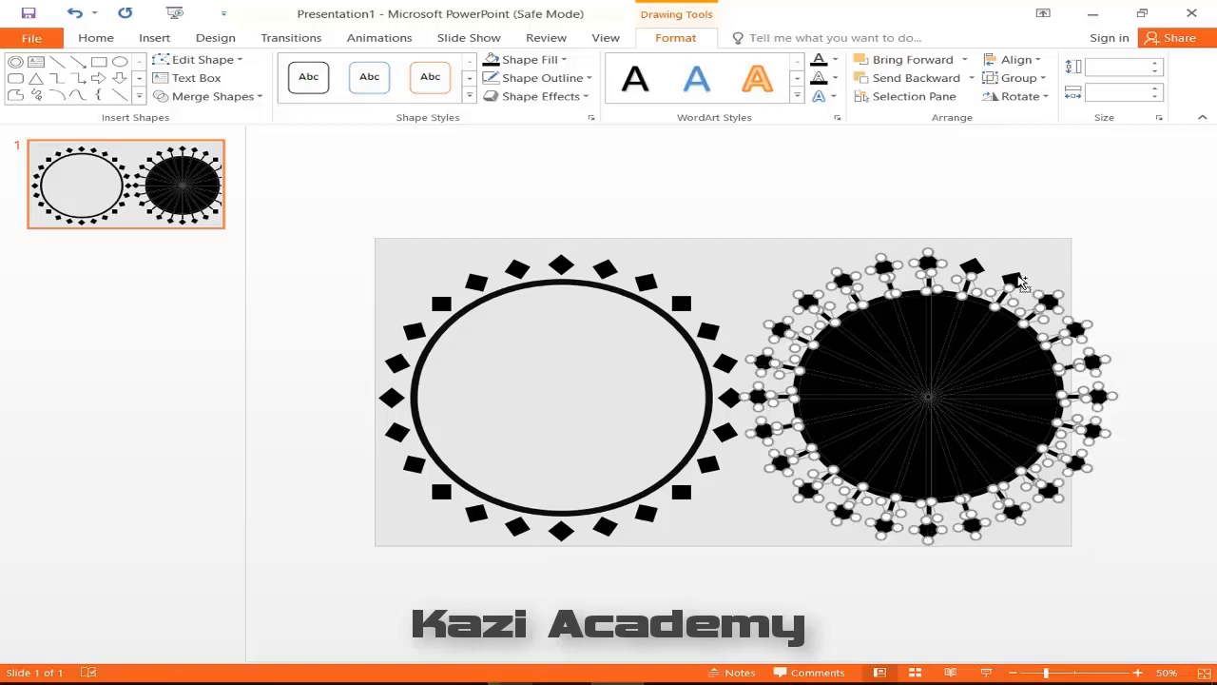
shift+click(1013, 281)
shift+click(972, 266)
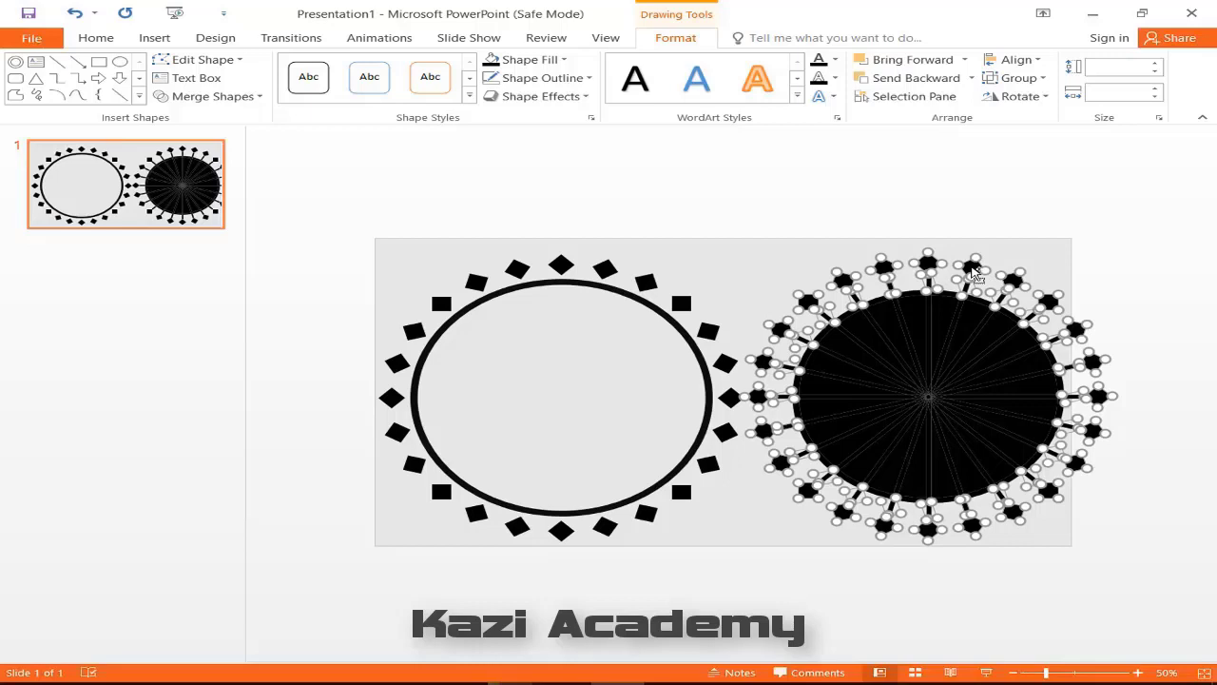
key(Delete)
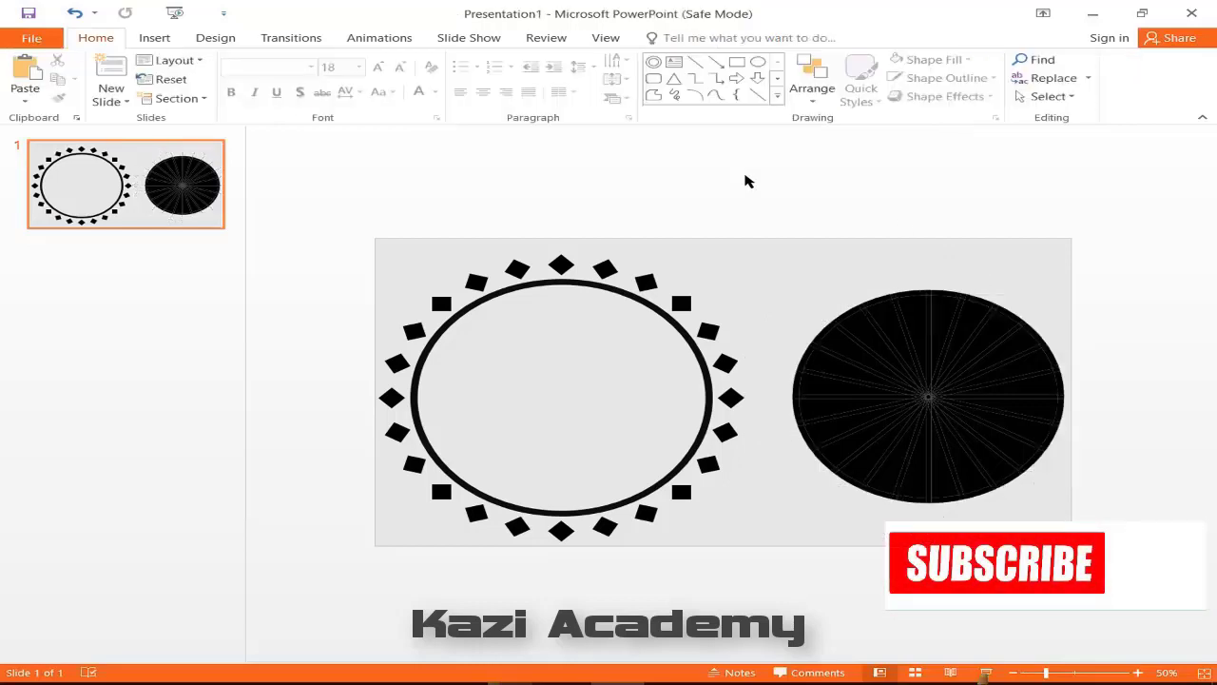
Add a blank second slide, paste the spike ring onto it, and select it.
click(113, 95)
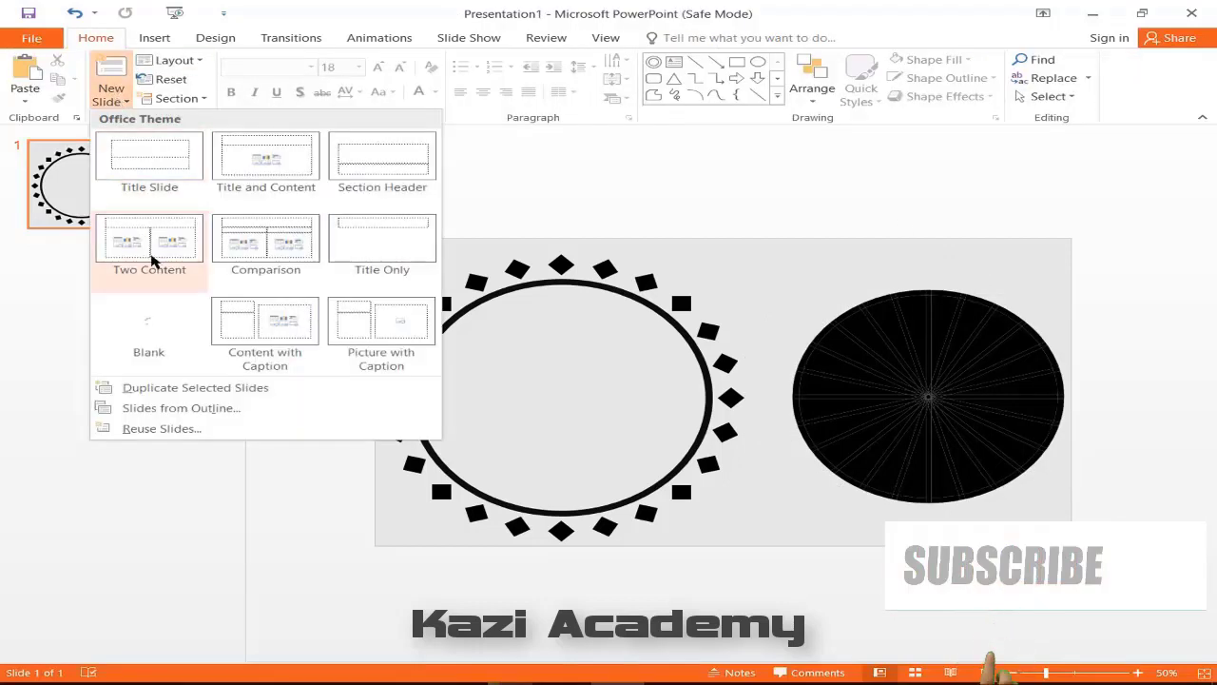
click(156, 321)
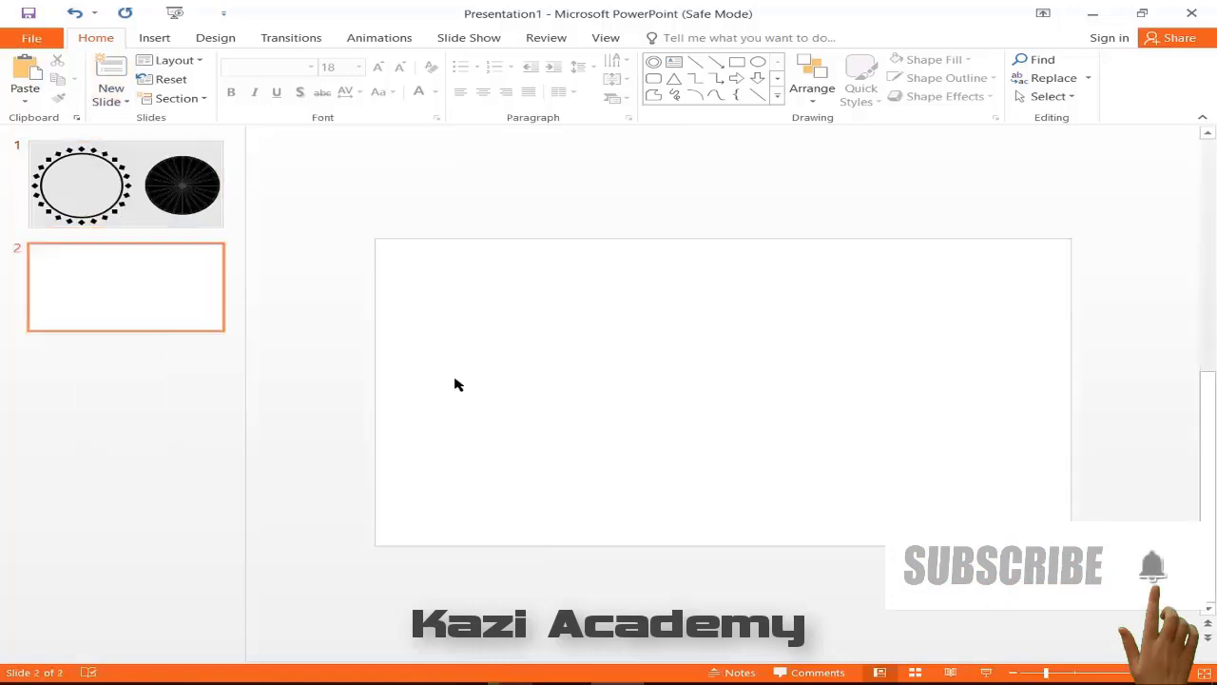
key(ctrl+v)
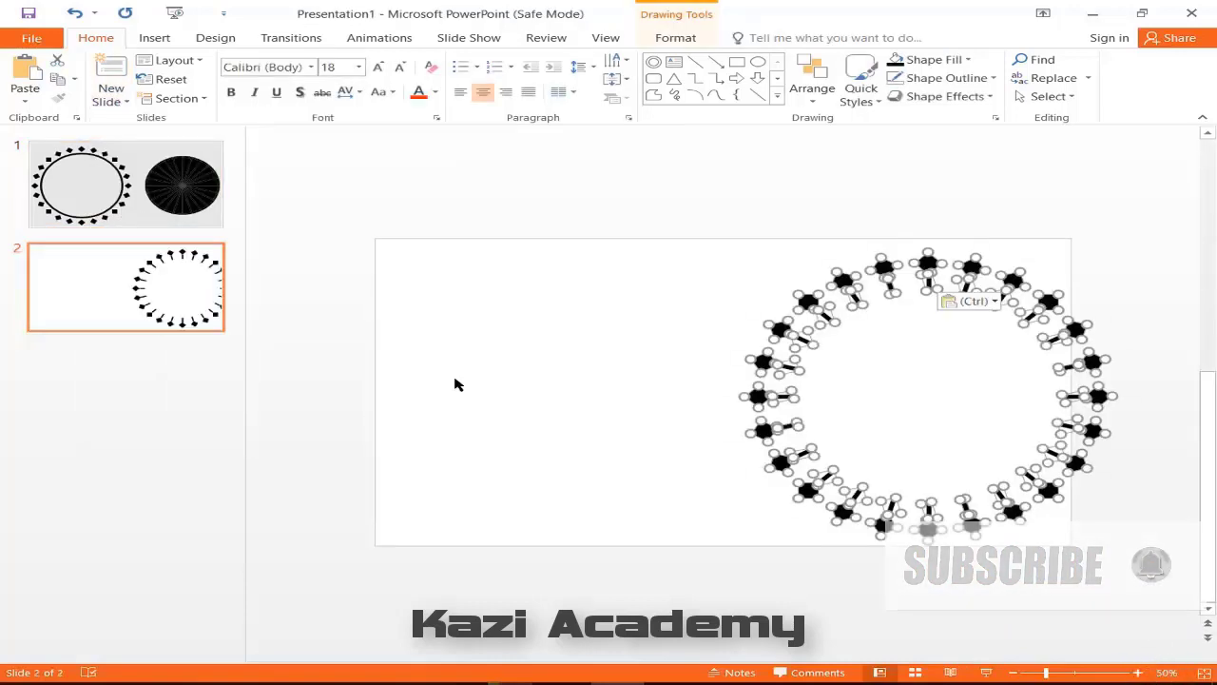
click(559, 384)
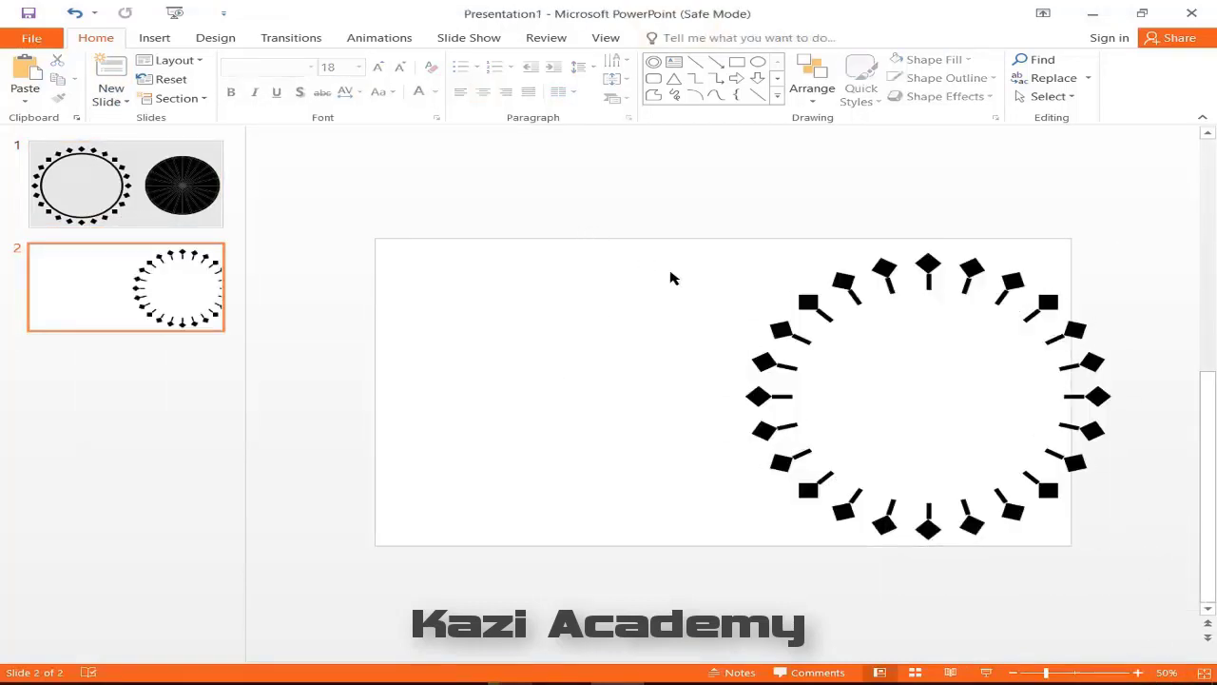
drag(613, 237, 1193, 606)
Ungroup the pasted ring into its separate diamond and tick shapes.
right_click(886, 269)
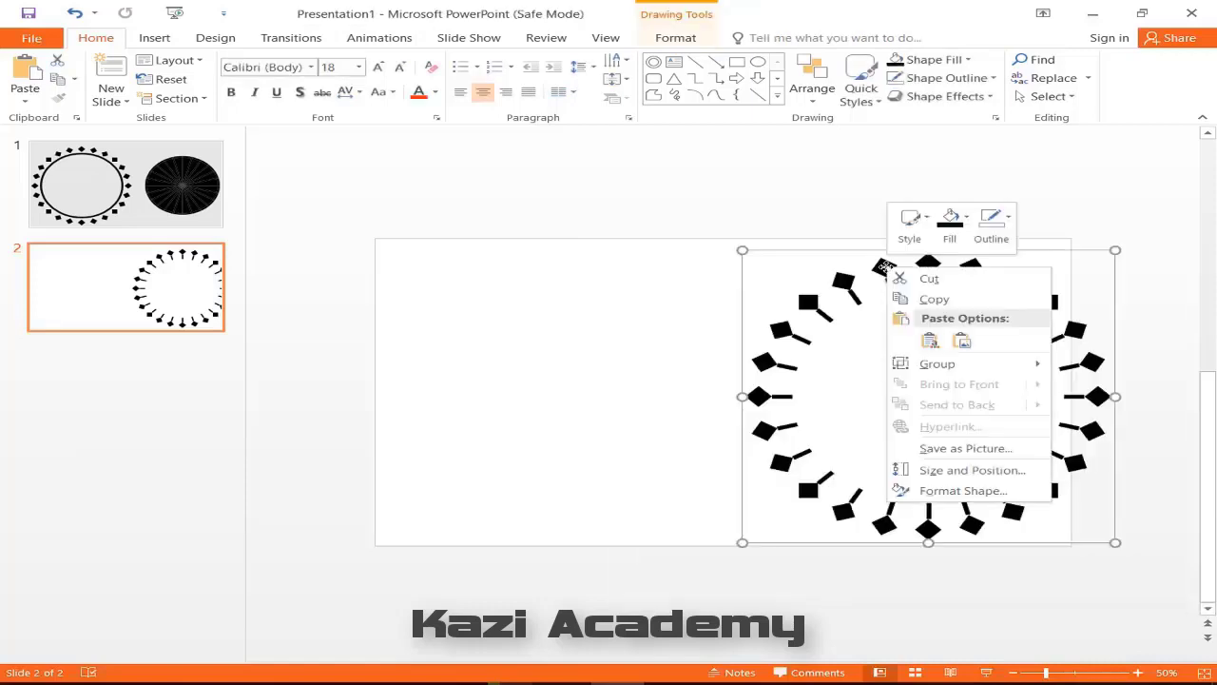
mouse_move(970, 365)
click(1103, 407)
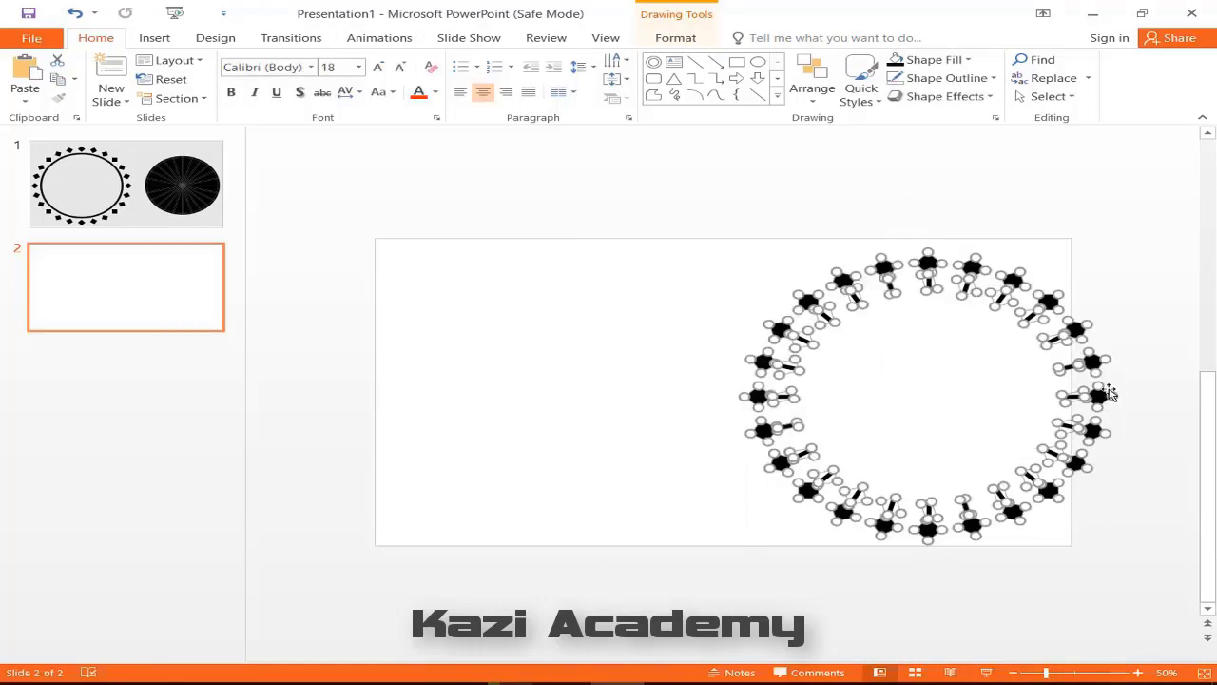
click(1136, 231)
Select all sixteen diamonds around the ring, leaving the ticks out.
click(930, 266)
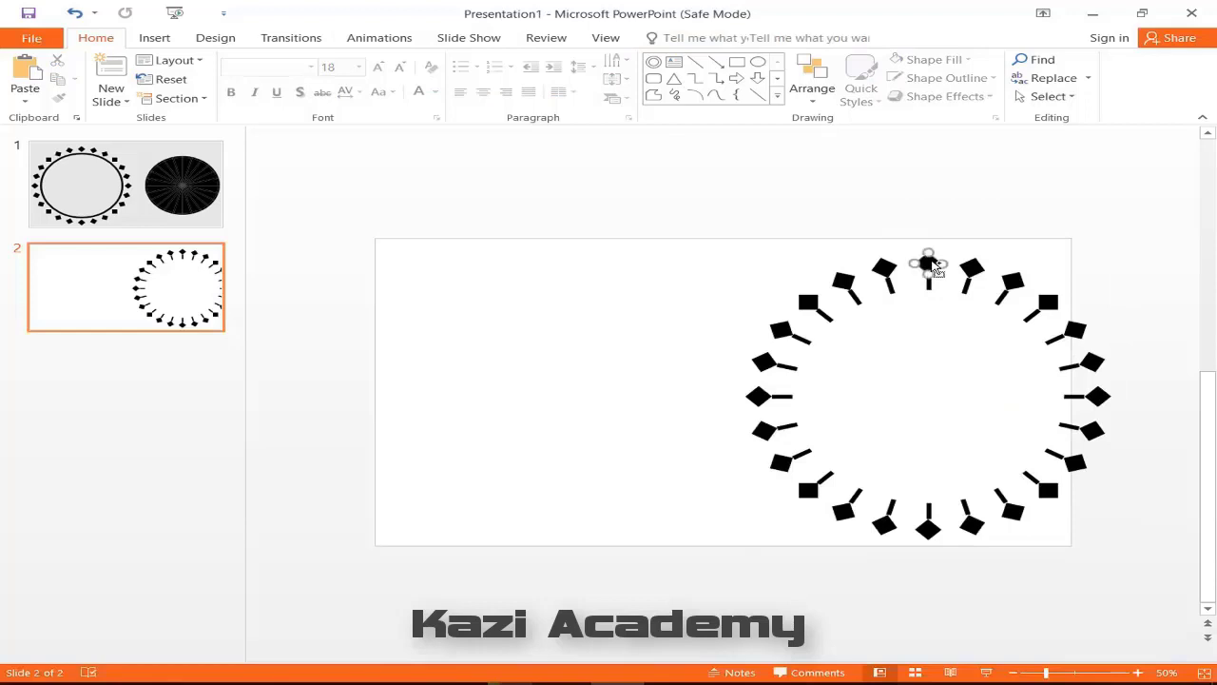
shift+click(974, 270)
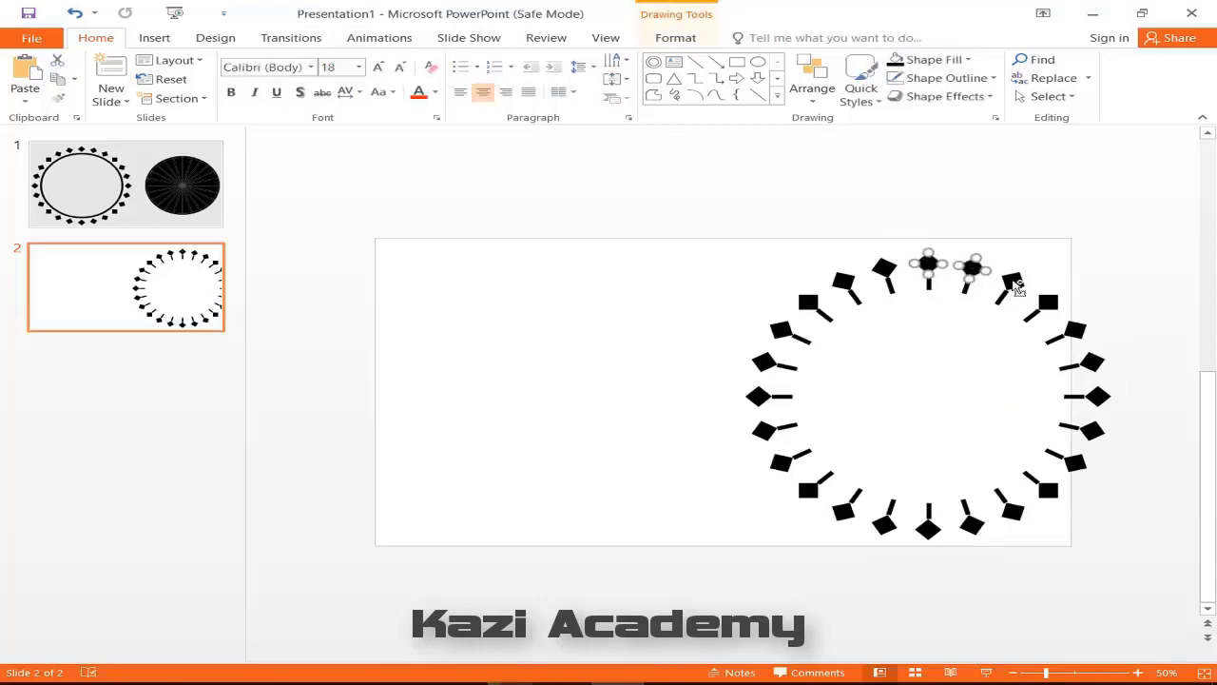
shift+click(1013, 281)
shift+click(1048, 302)
shift+click(1092, 361)
shift+click(1098, 396)
shift+click(1076, 463)
shift+click(1013, 514)
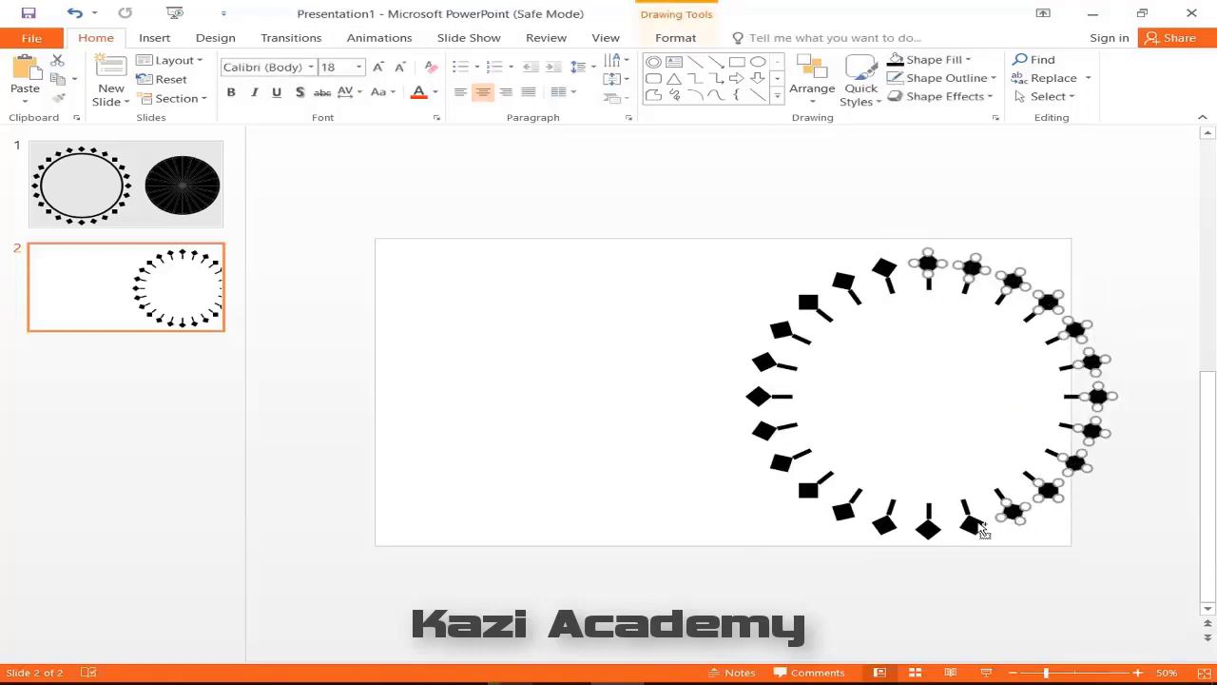
shift+click(970, 523)
shift+click(884, 523)
shift+click(808, 490)
shift+click(763, 429)
shift+click(763, 362)
shift+click(809, 301)
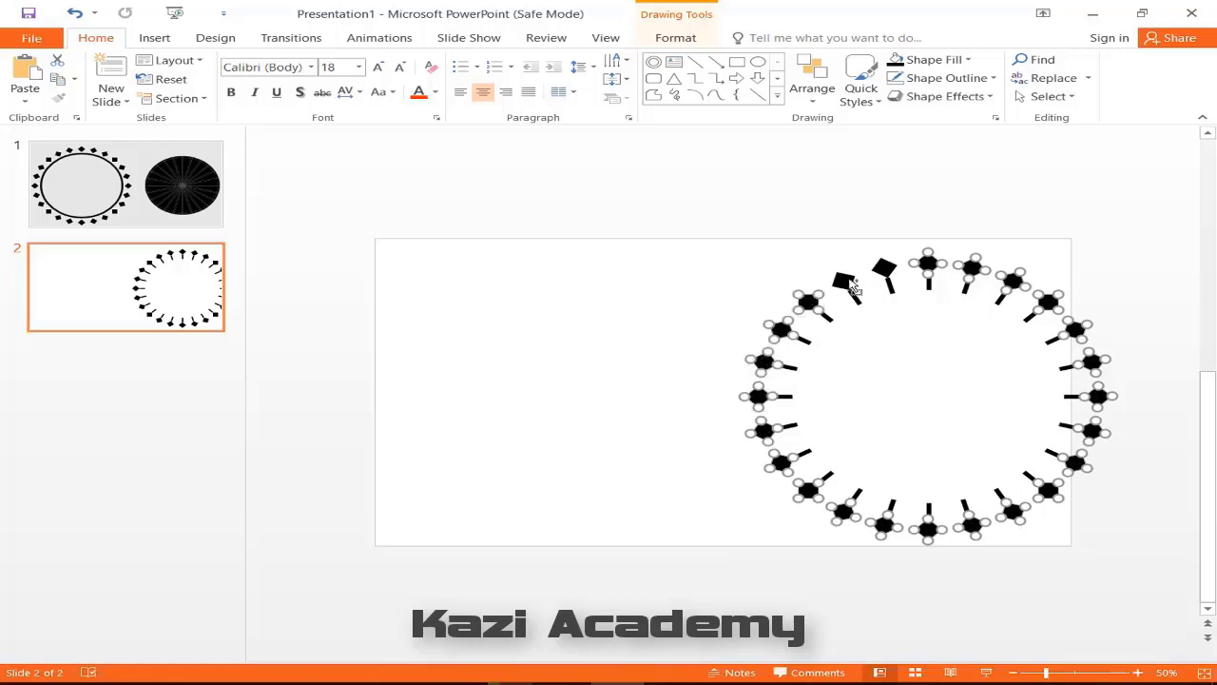
shift+click(850, 281)
shift+click(885, 268)
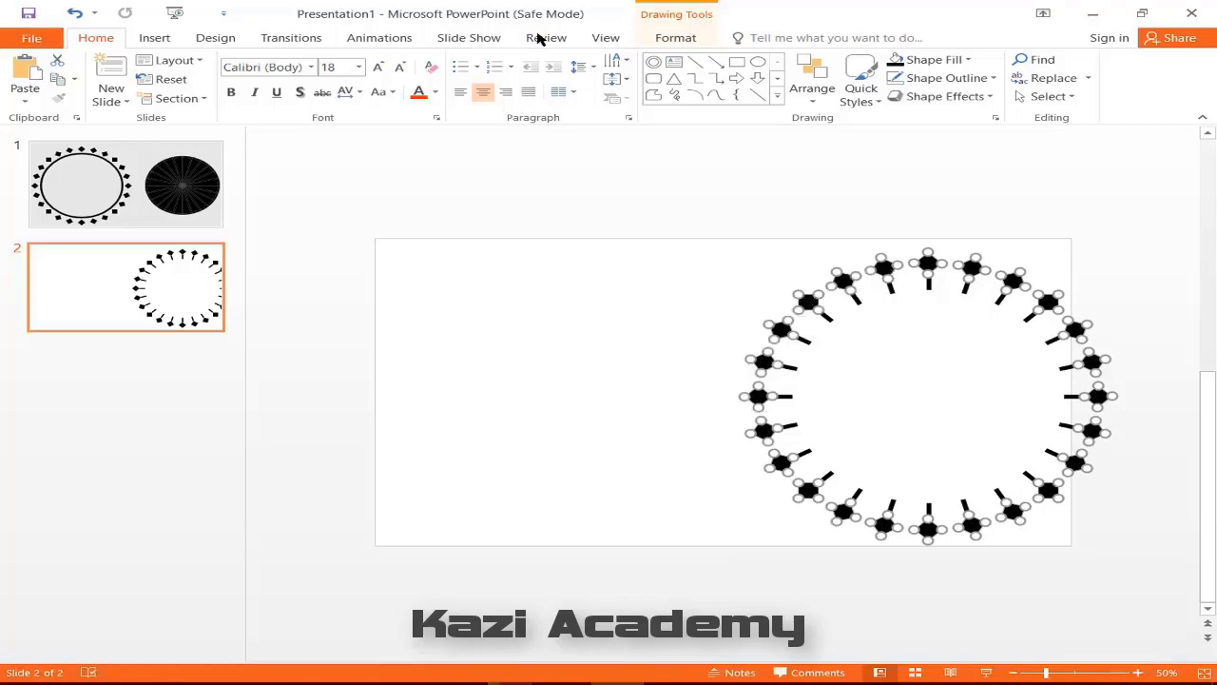
Change the selected diamonds into ovals so they become round dots.
click(719, 42)
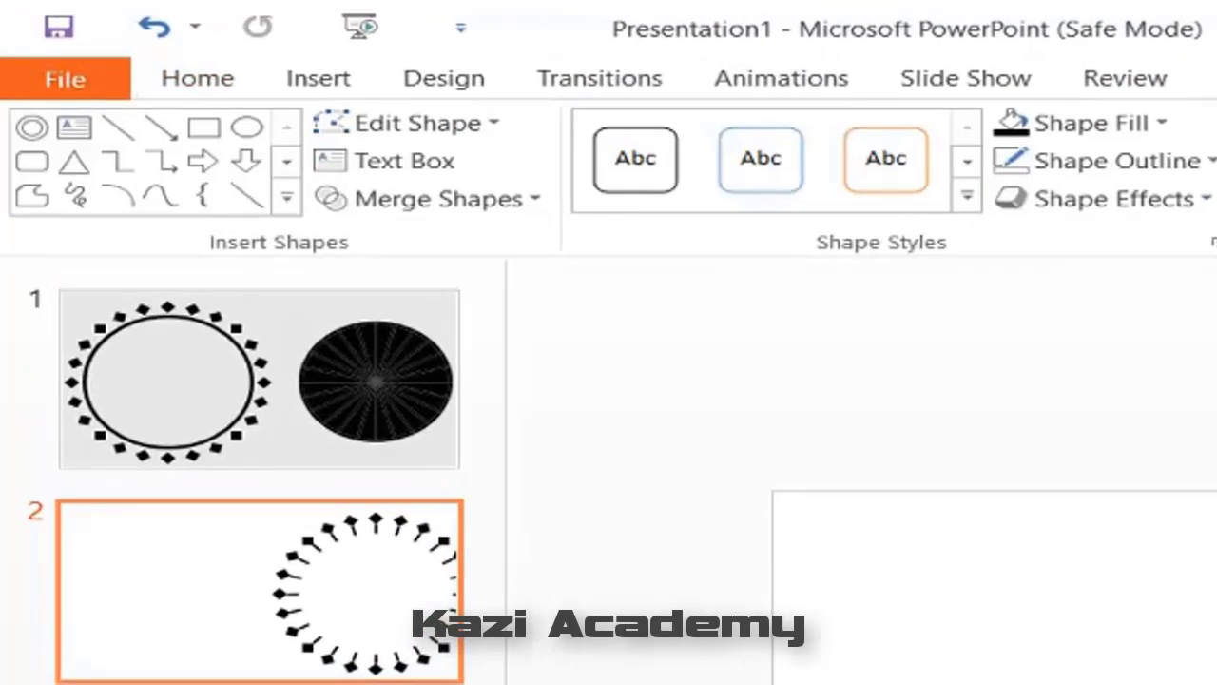
click(496, 125)
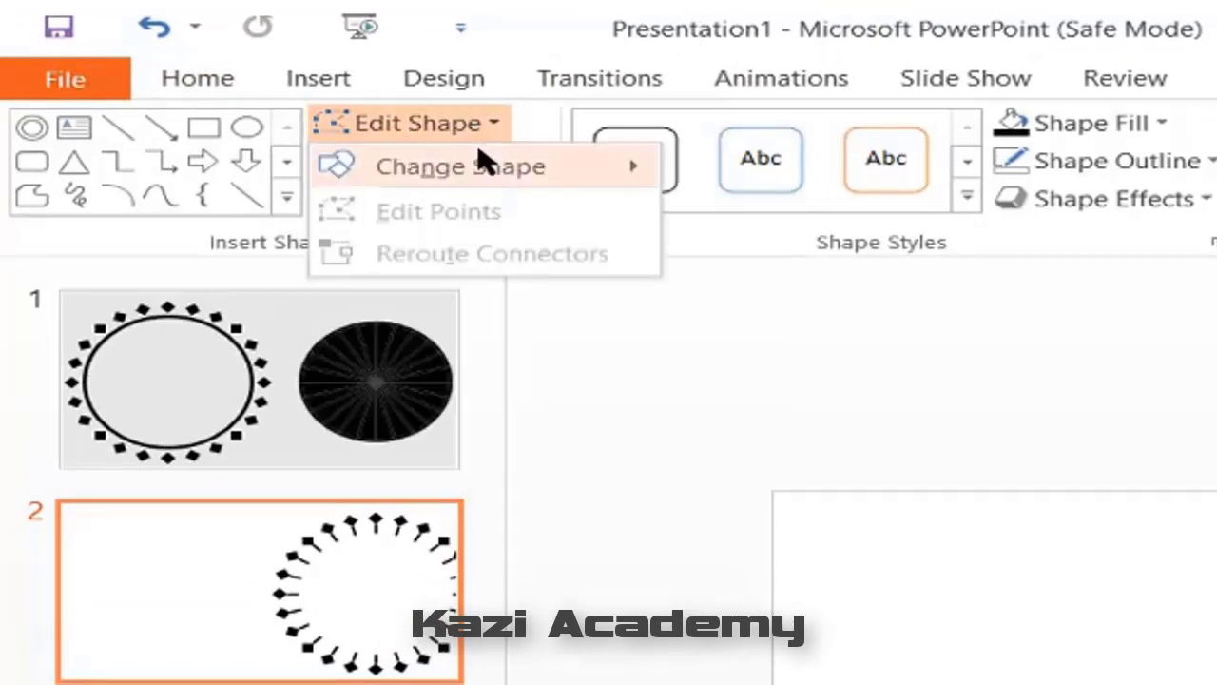
mouse_move(554, 167)
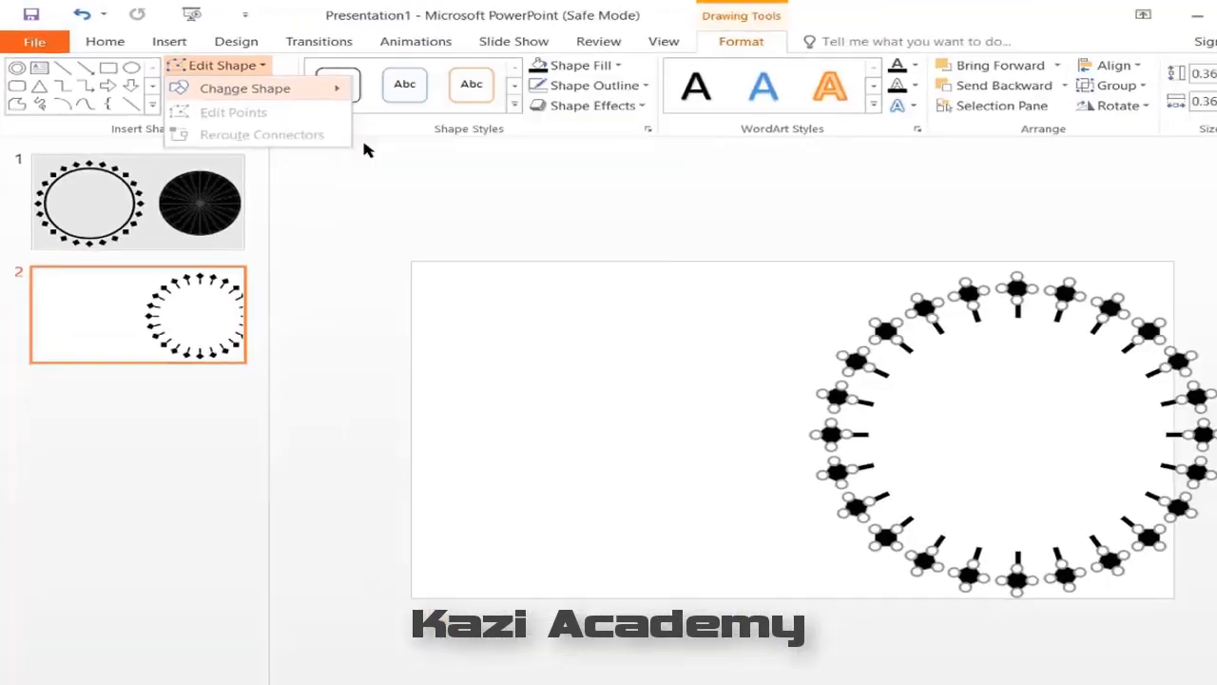
click(366, 151)
Group all the dots and ticks into one dial and move it toward the slide centre.
click(619, 357)
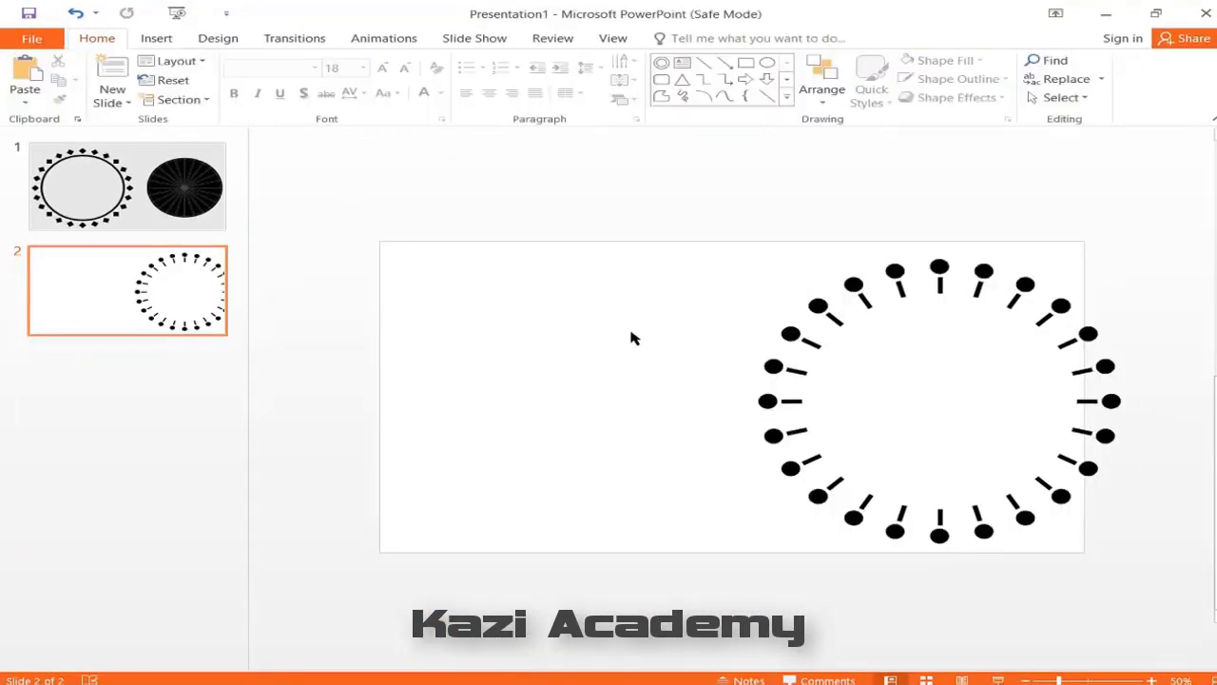
key(ctrl+a)
key(ctrl+g)
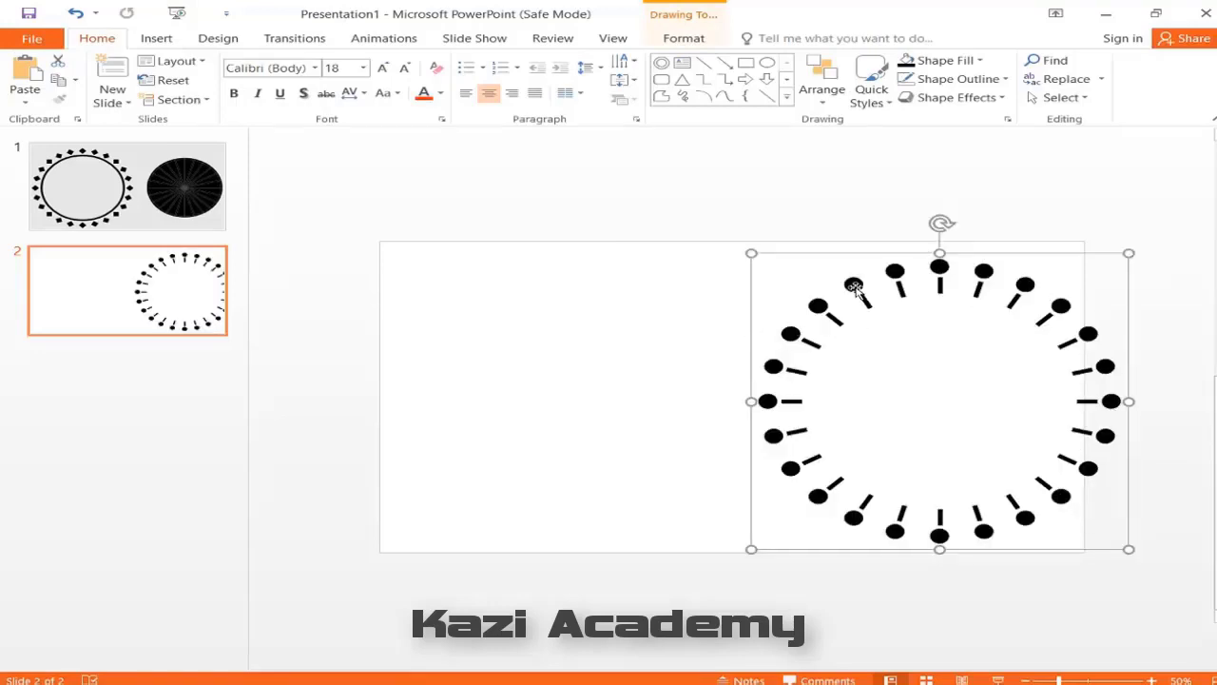
drag(856, 288, 698, 282)
click(546, 212)
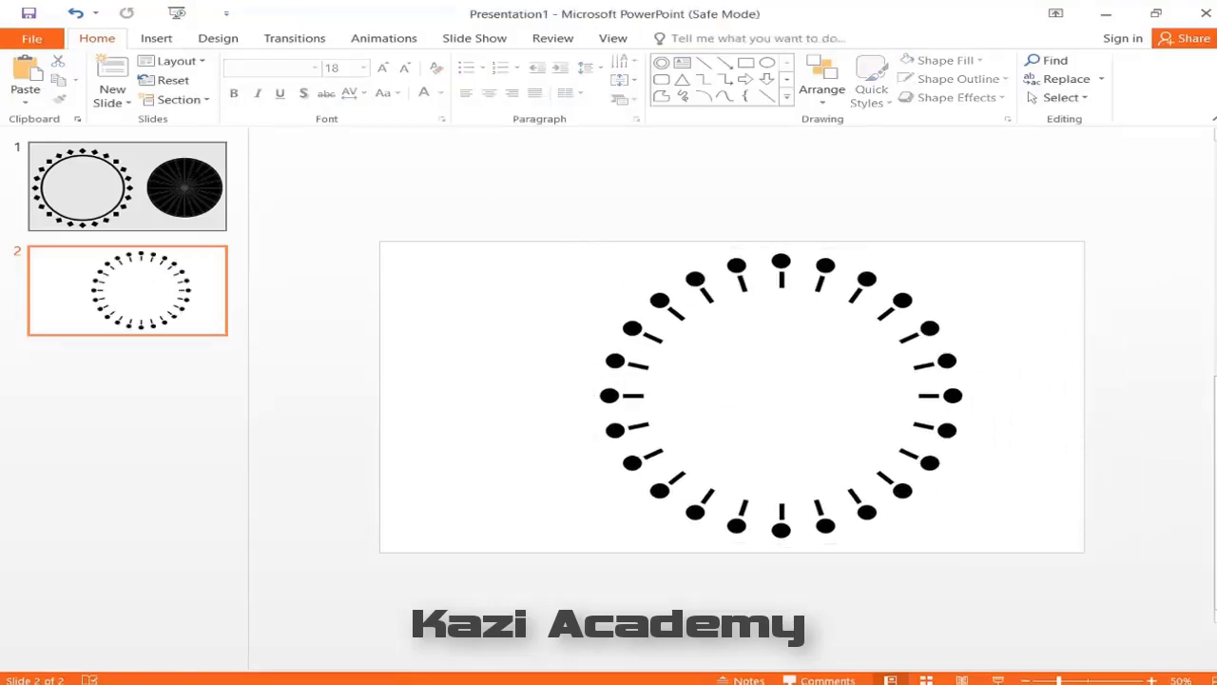
Bring the thick circle from slide 1 onto slide 2 and shrink it inside the dots.
click(112, 184)
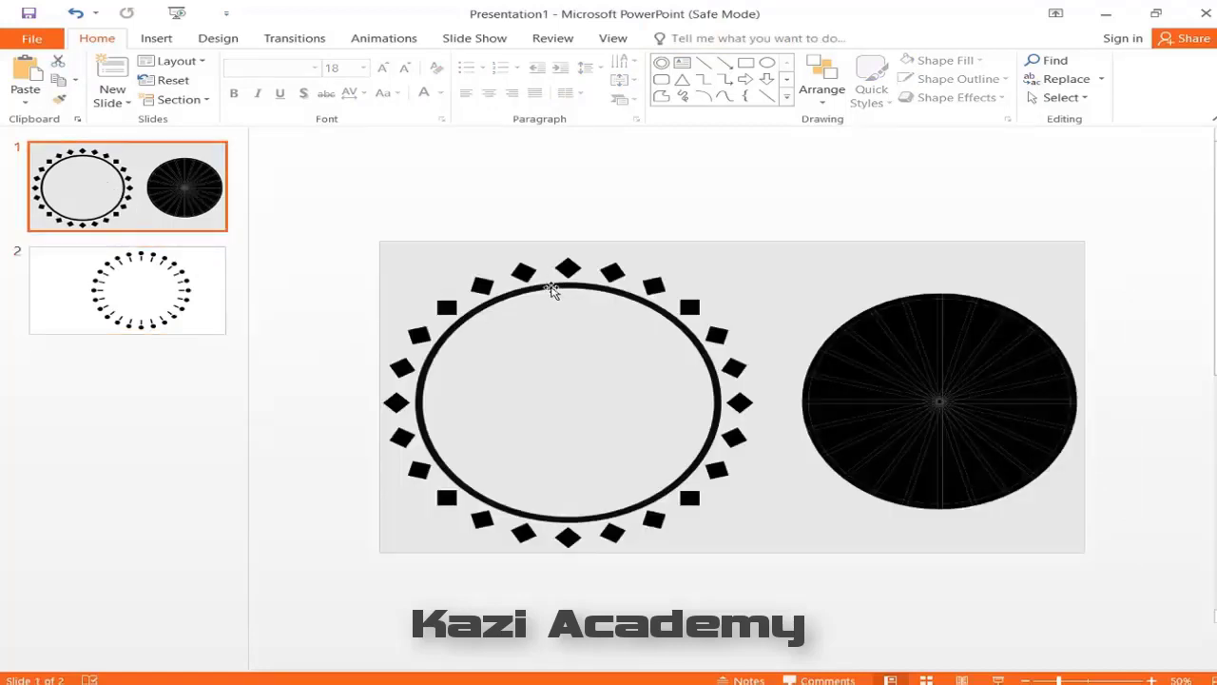
click(554, 291)
click(128, 290)
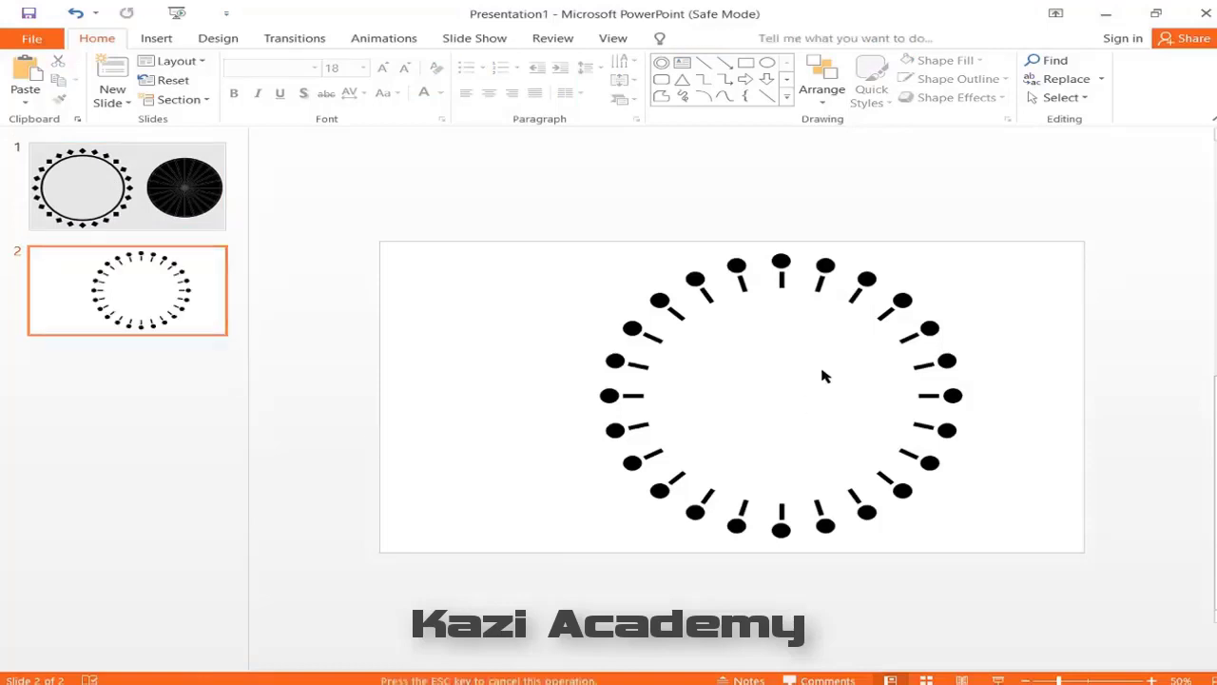
key(ctrl+v)
drag(704, 356, 910, 343)
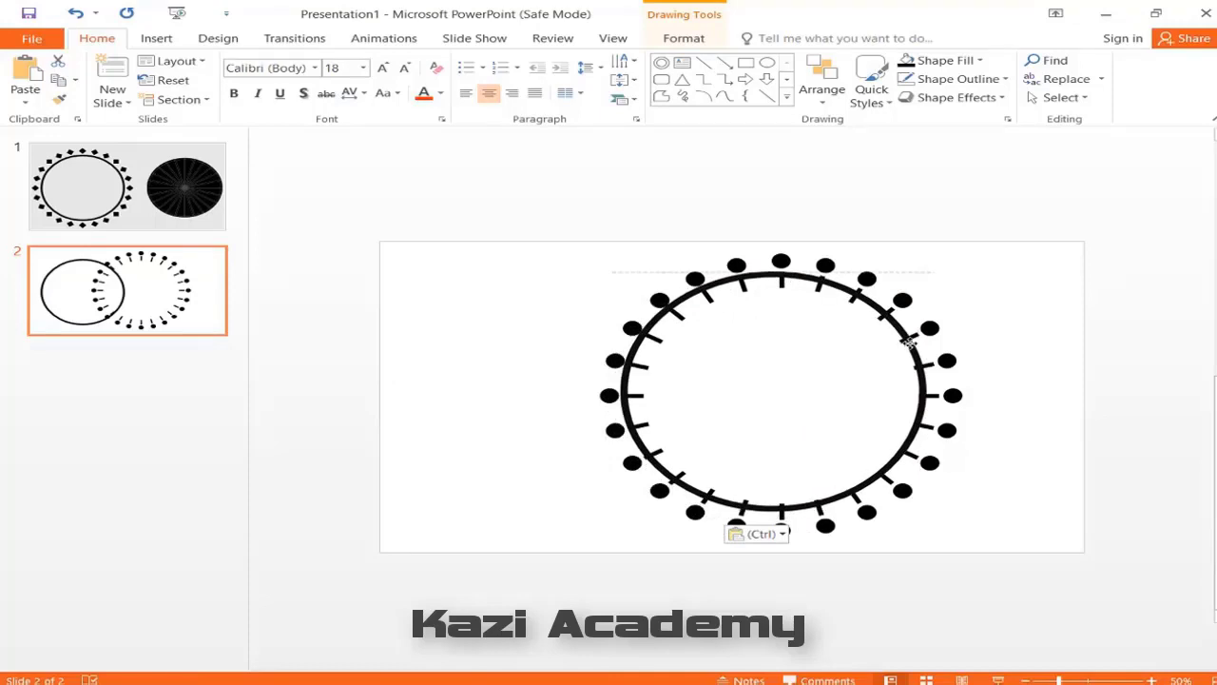
drag(910, 344, 910, 343)
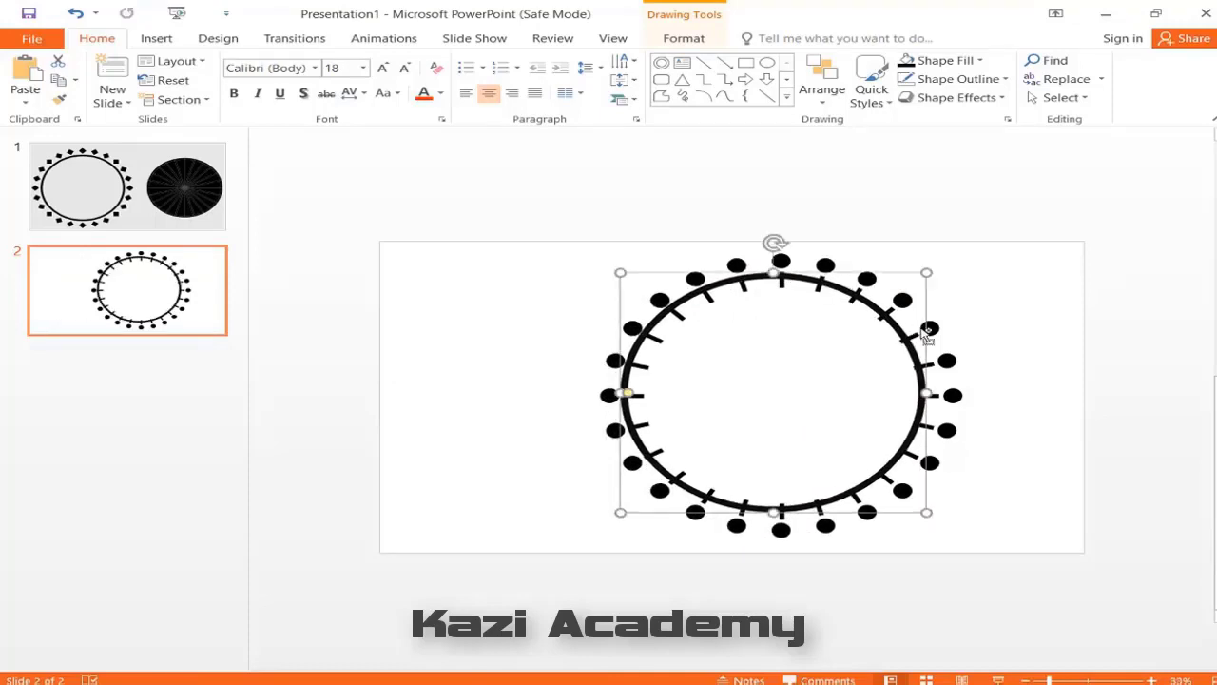
scroll(927, 333, up, 4)
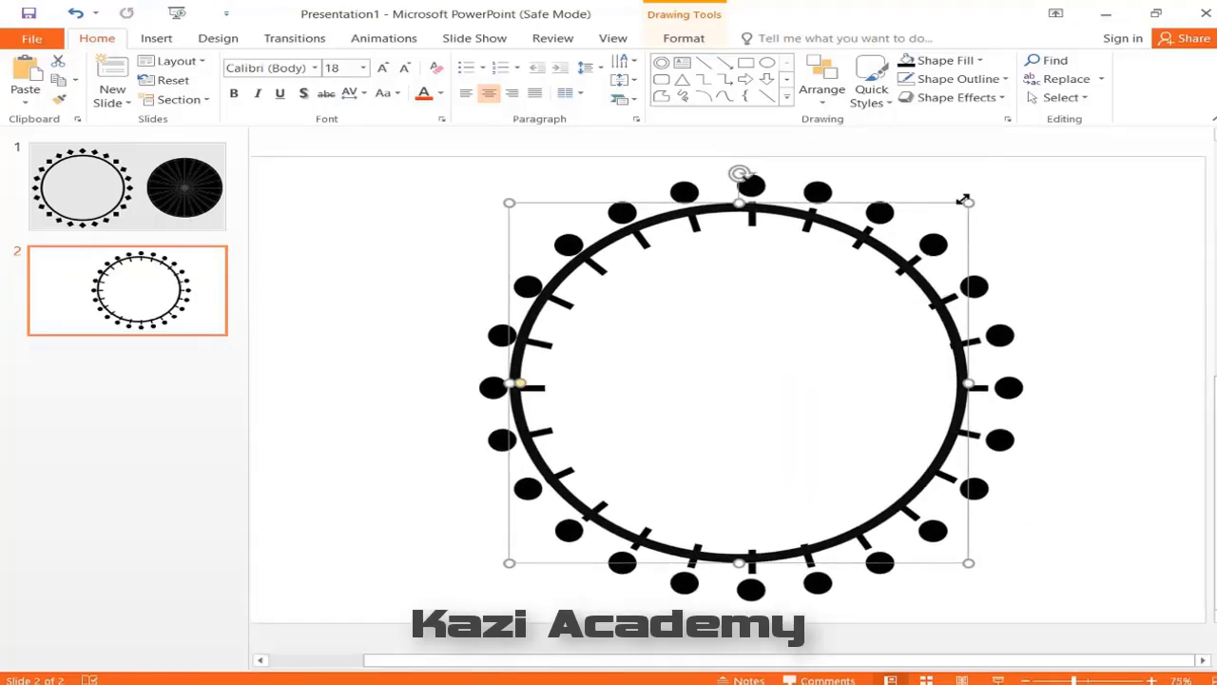
drag(969, 201, 936, 227)
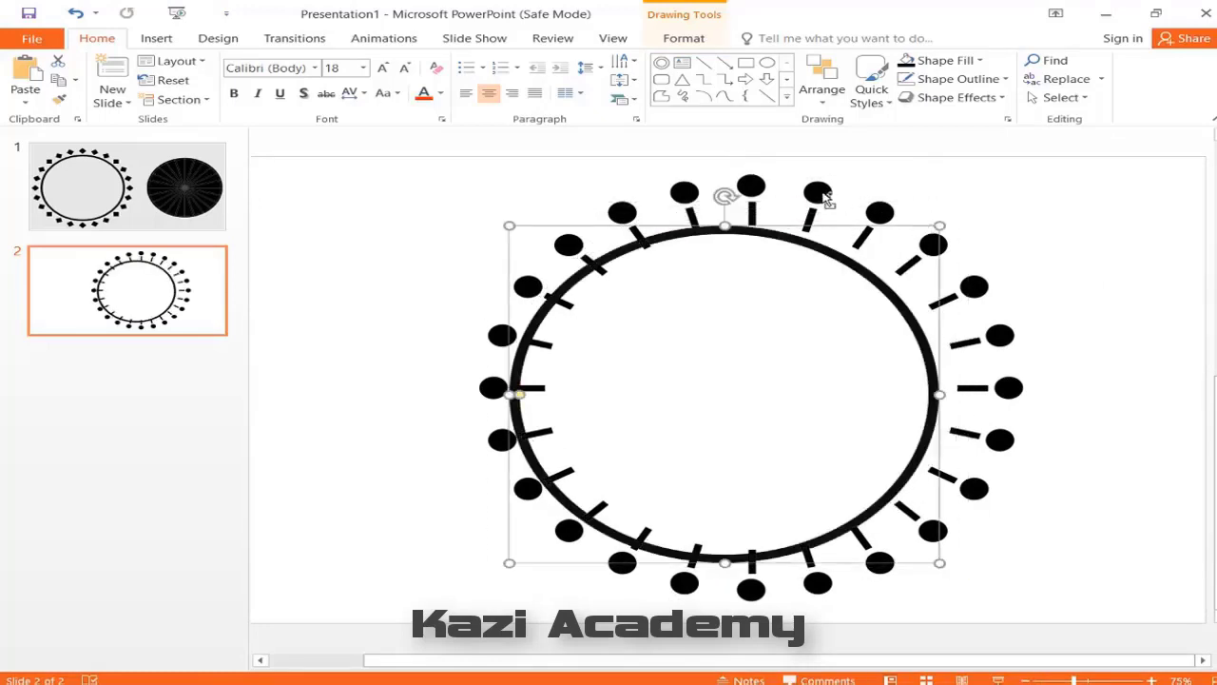
Align the circle and the dot dial to each other's centre and middle.
shift+click(821, 195)
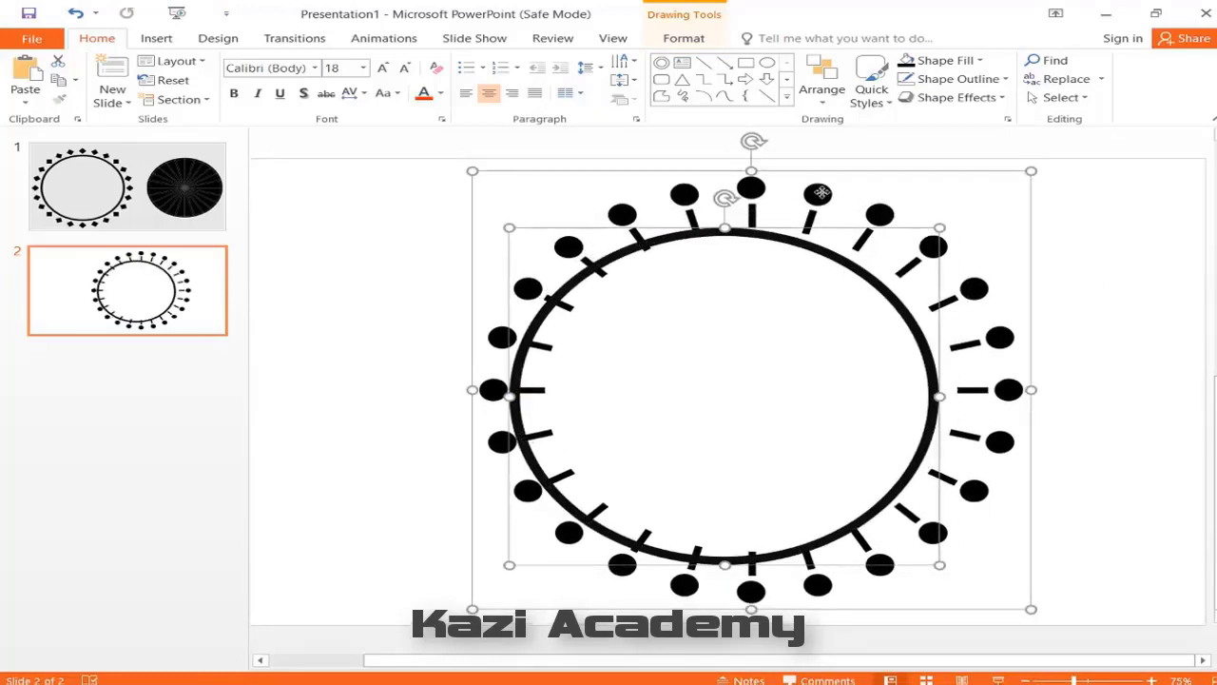
click(686, 40)
click(1041, 65)
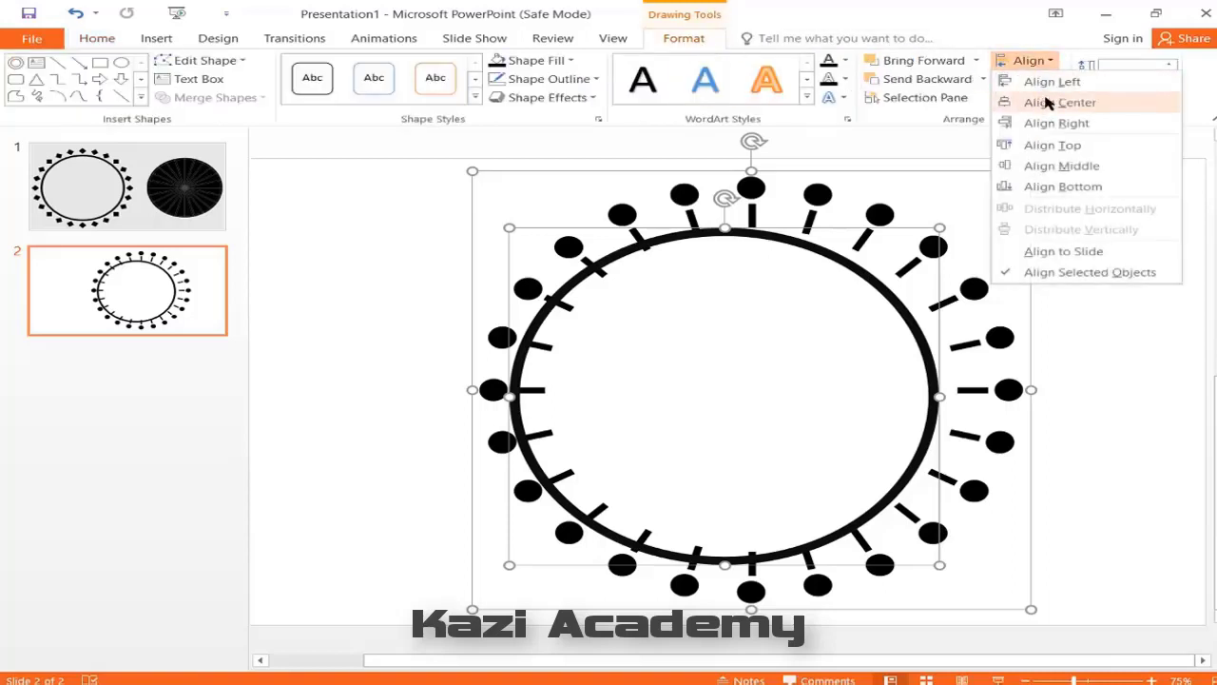
click(1047, 103)
click(1030, 59)
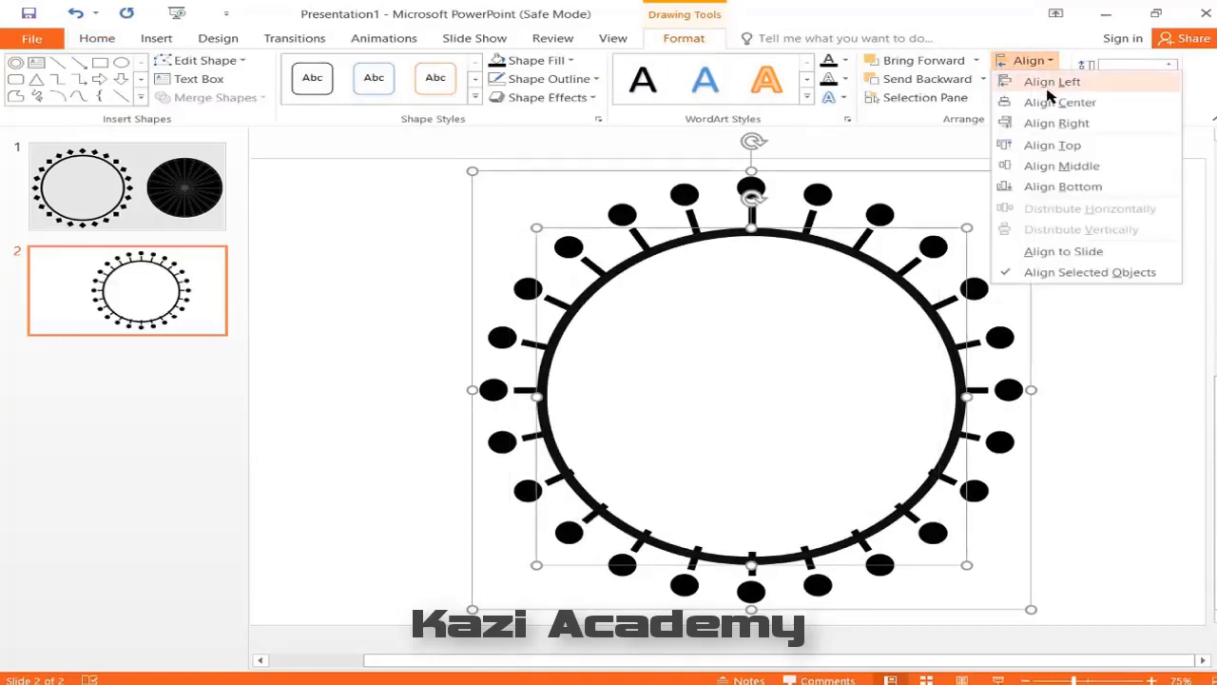
click(1084, 167)
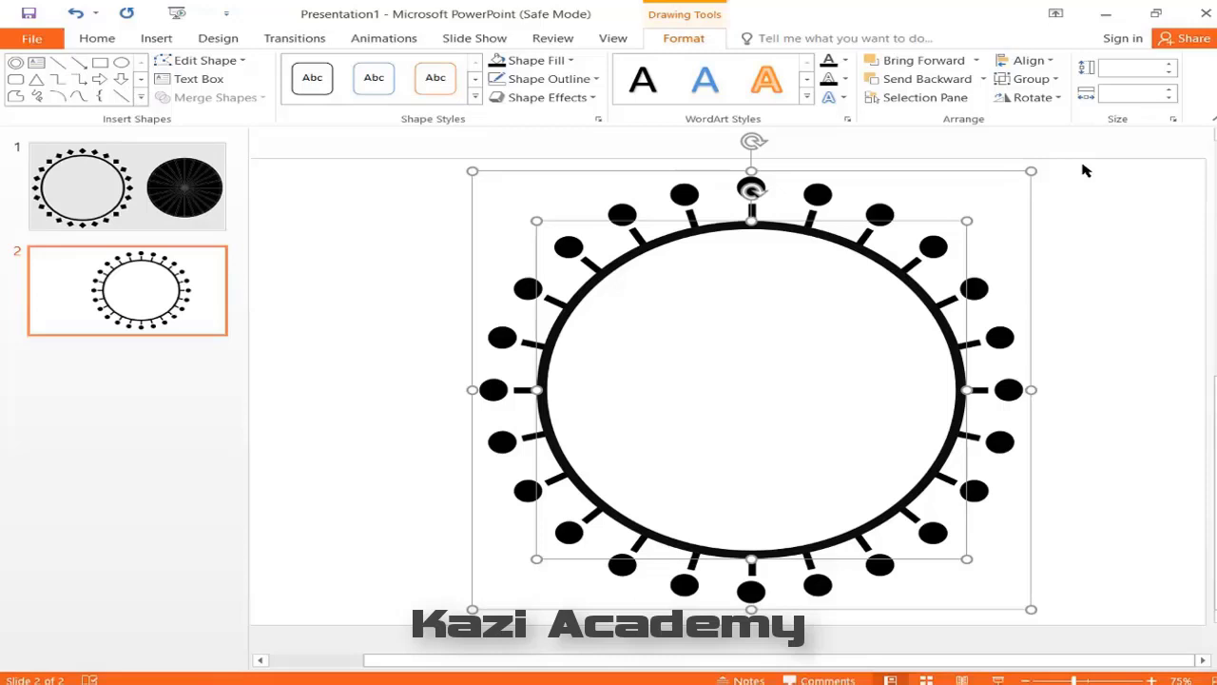
click(1118, 224)
Duplicate the inner circle and enlarge the copy to 6.58 inches so it passes through the dots.
click(844, 242)
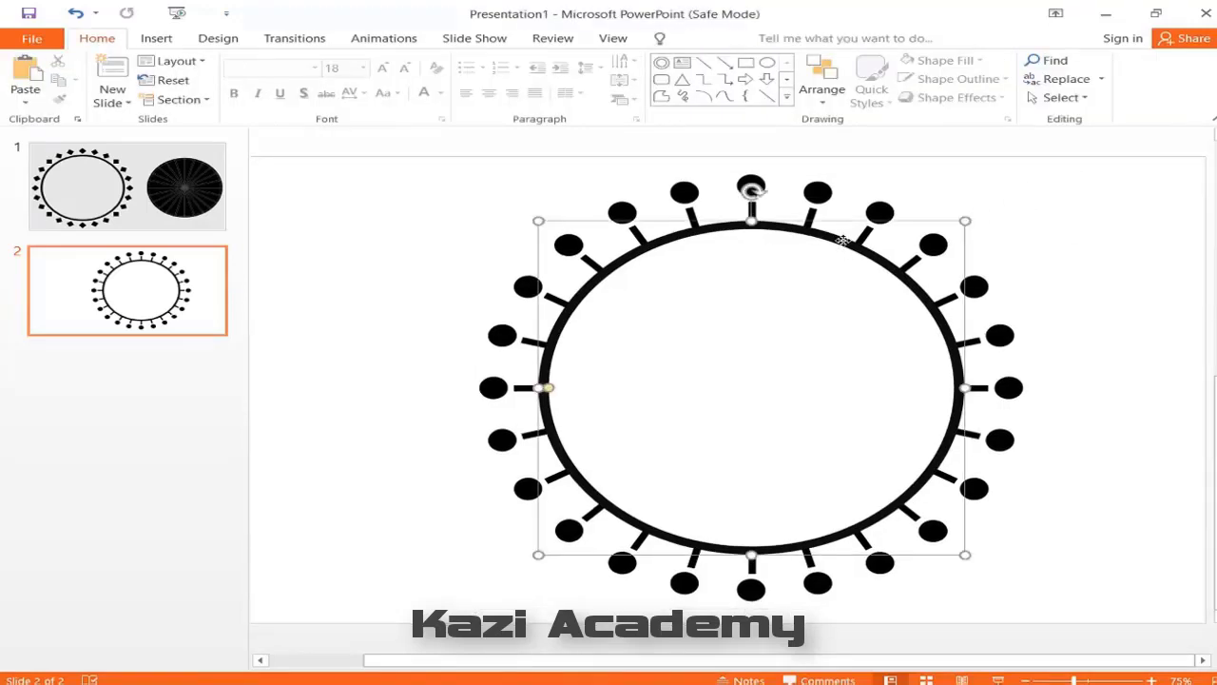
key(ctrl+d)
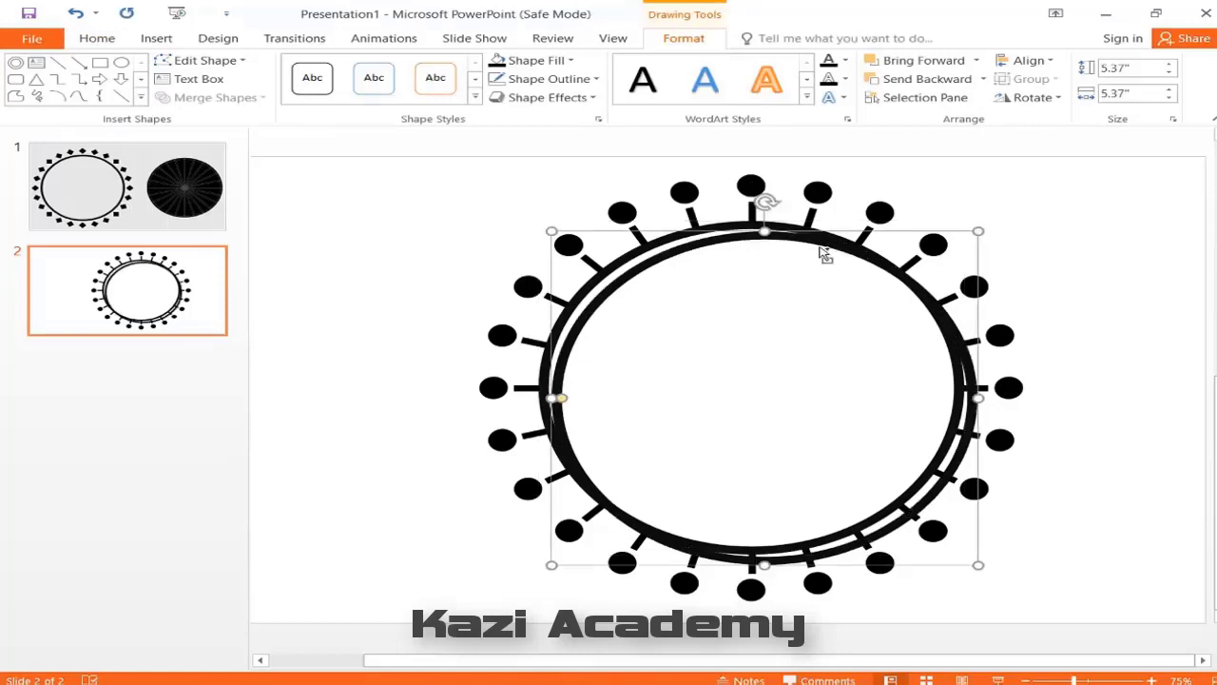
drag(551, 231, 442, 171)
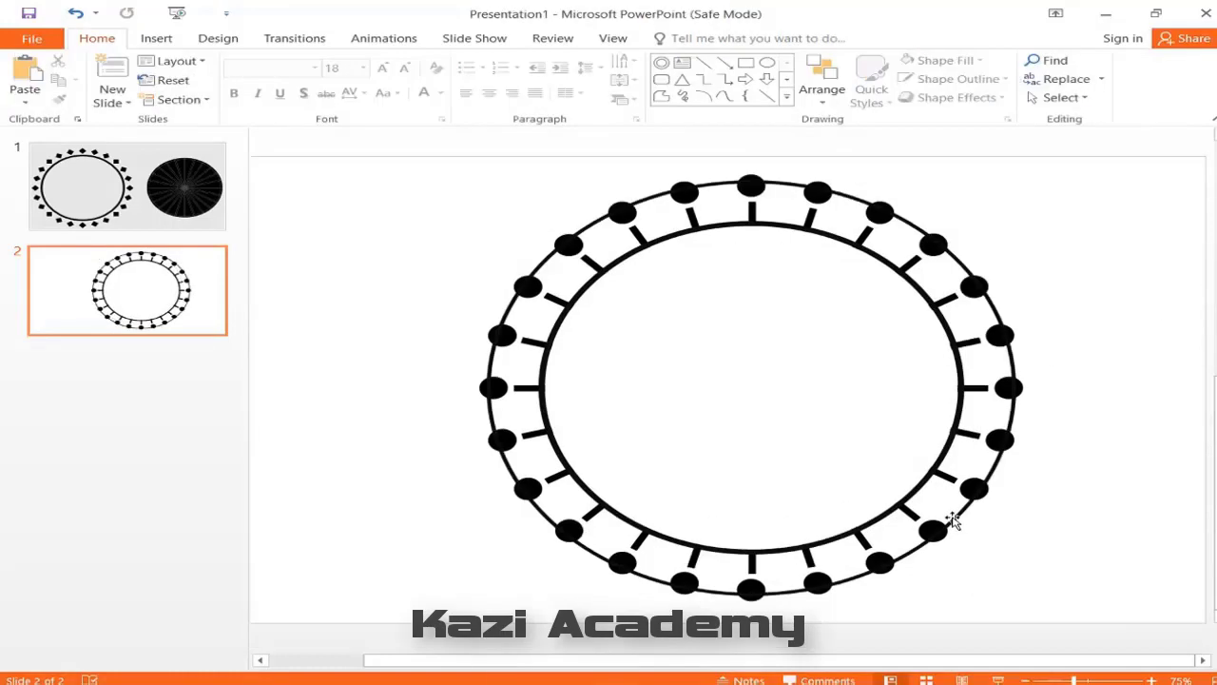
click(958, 521)
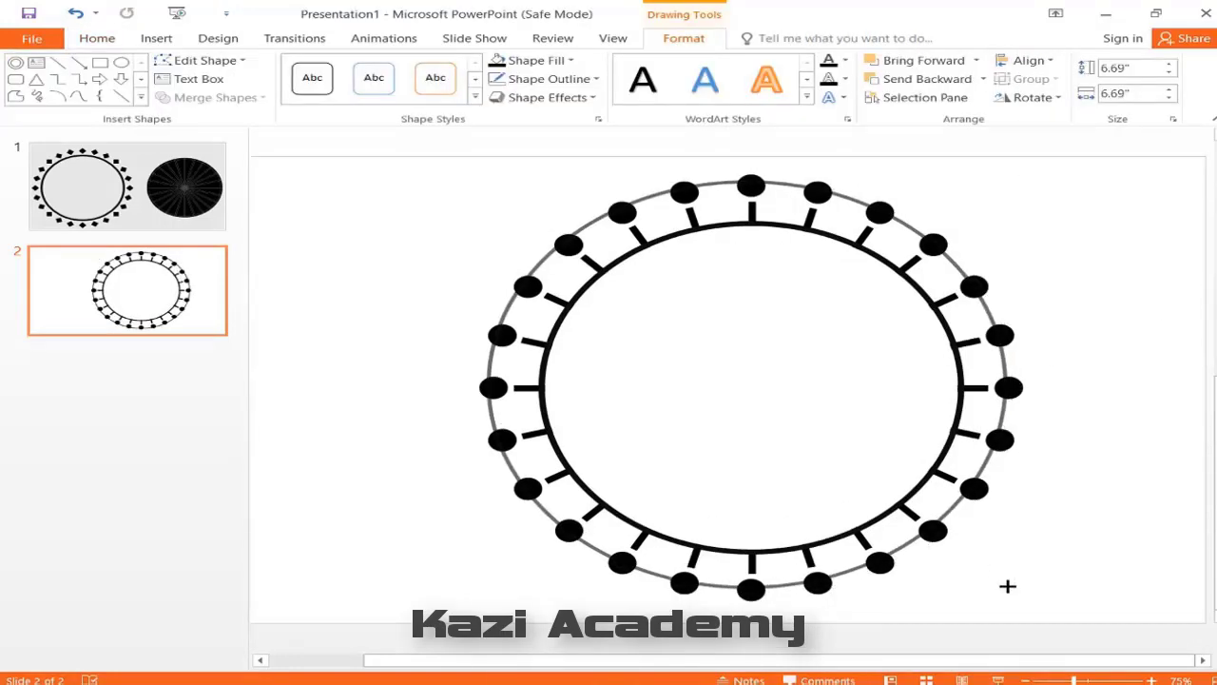
drag(1007, 586, 1008, 587)
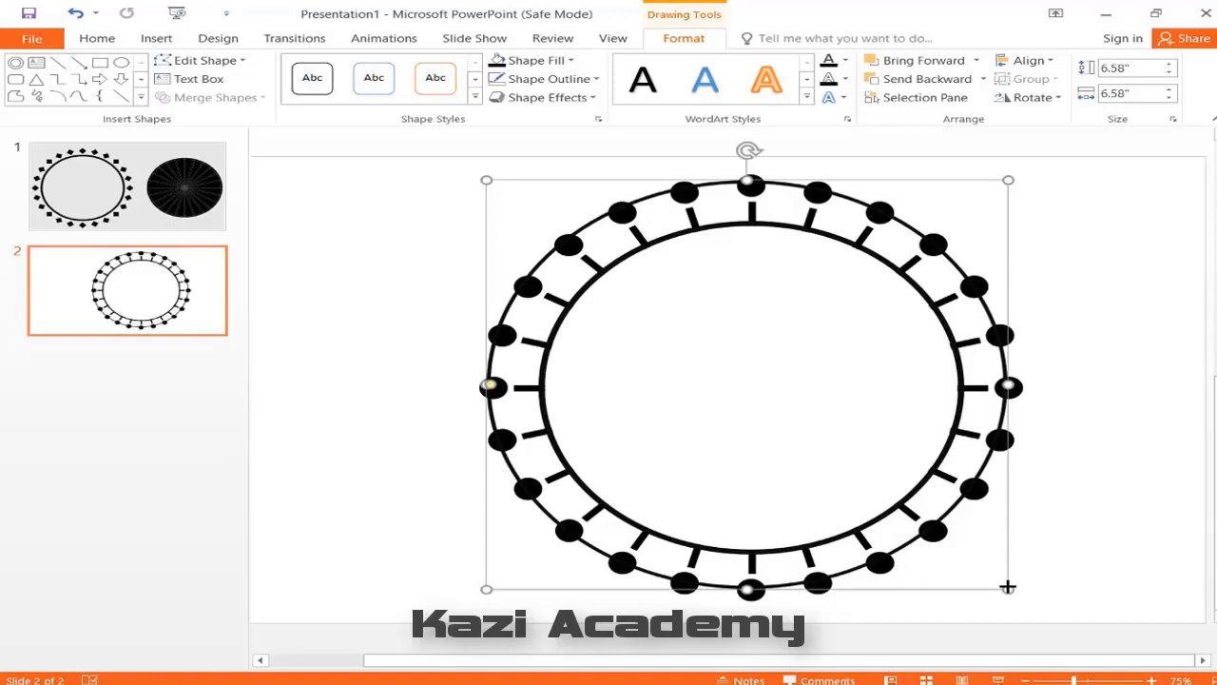
Centre the large and inner circles on each other horizontally and vertically.
shift+click(980, 495)
click(1027, 60)
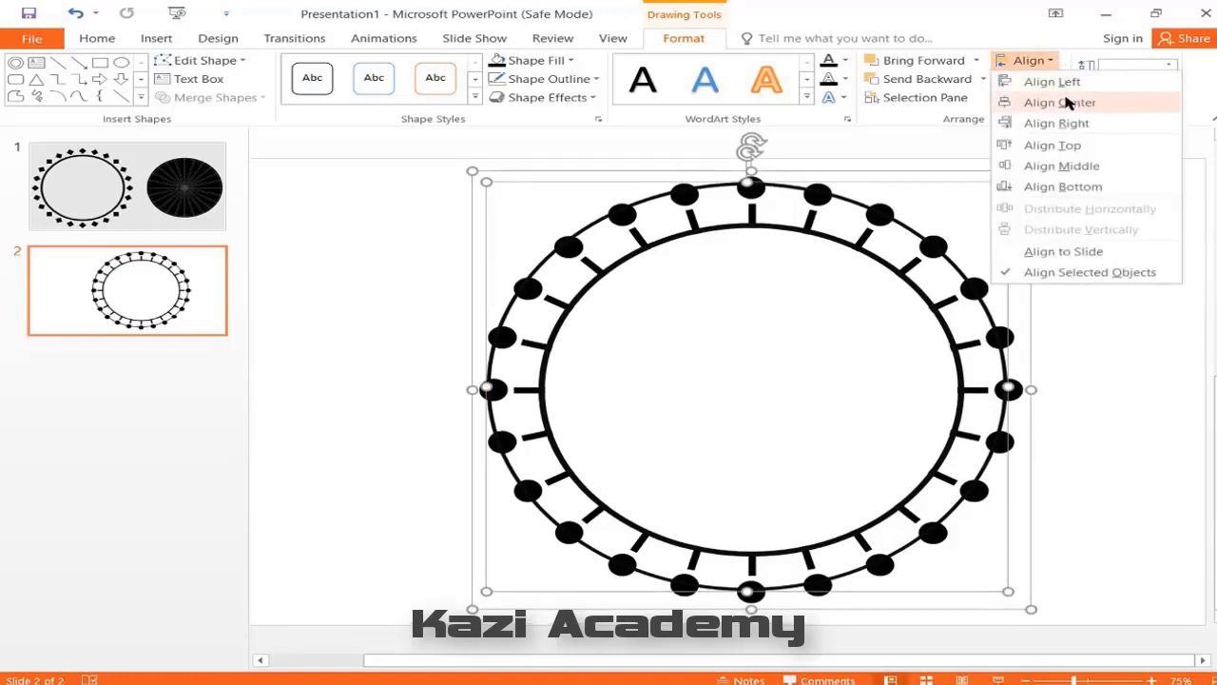
click(1065, 102)
click(1054, 61)
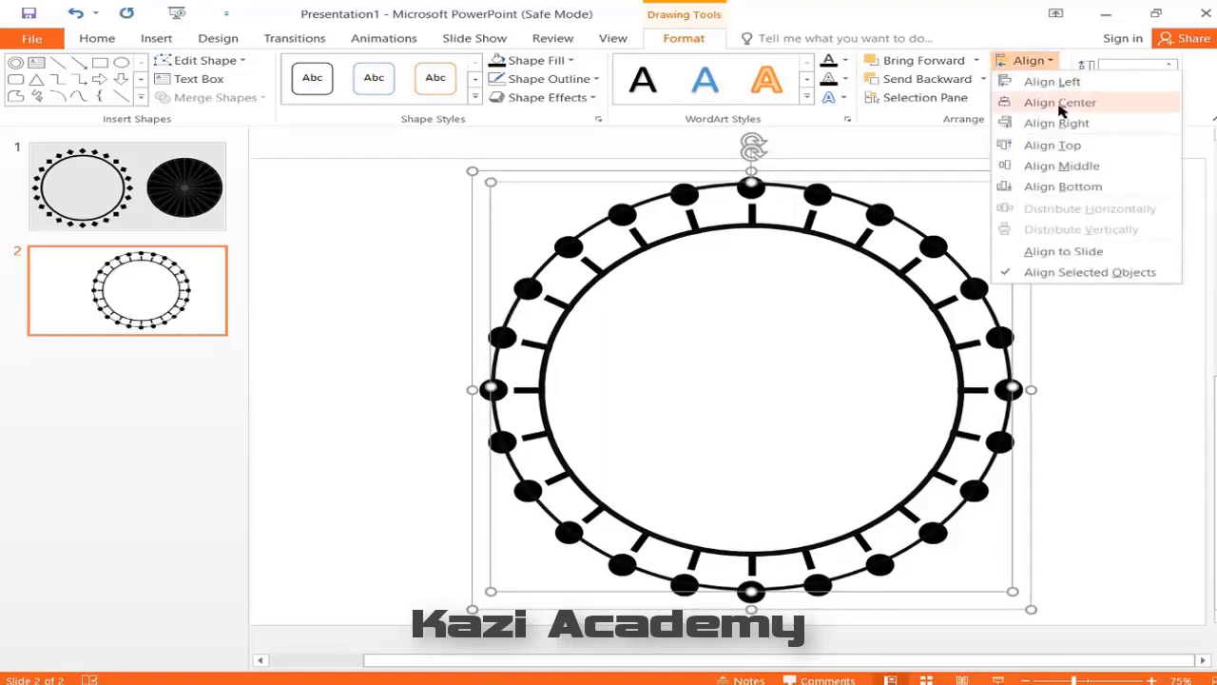
click(1076, 167)
drag(355, 163, 1111, 627)
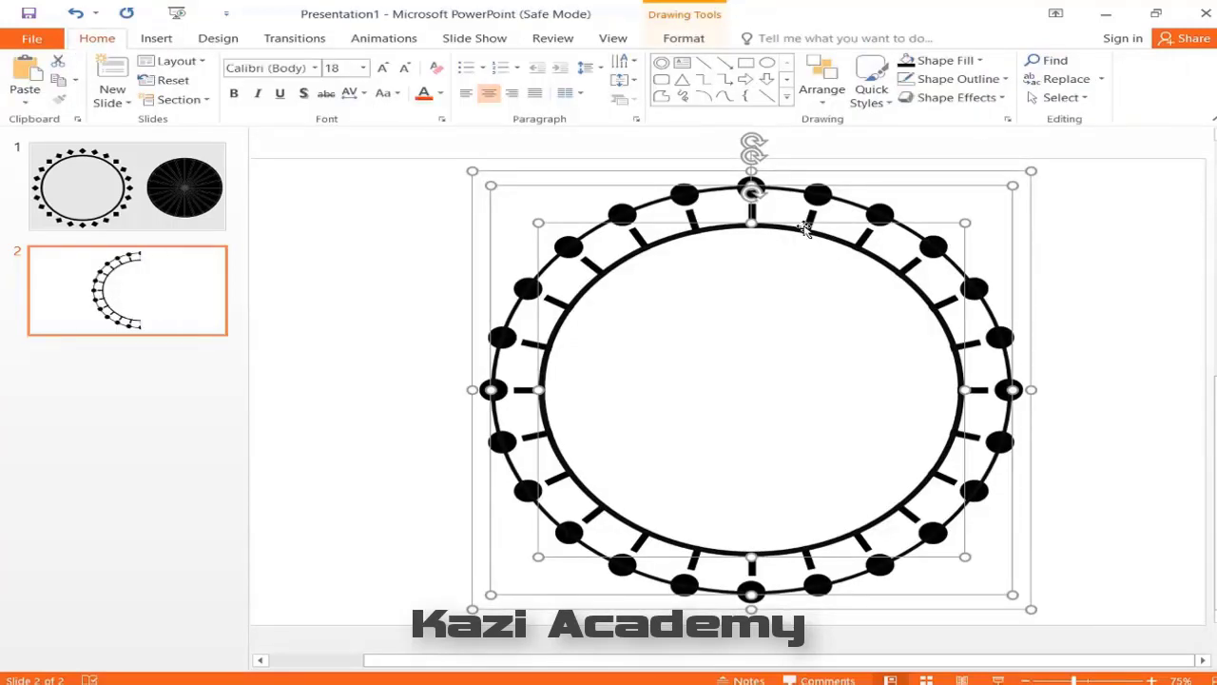
Group the dotted ring design on slide 2 into one object.
right_click(813, 198)
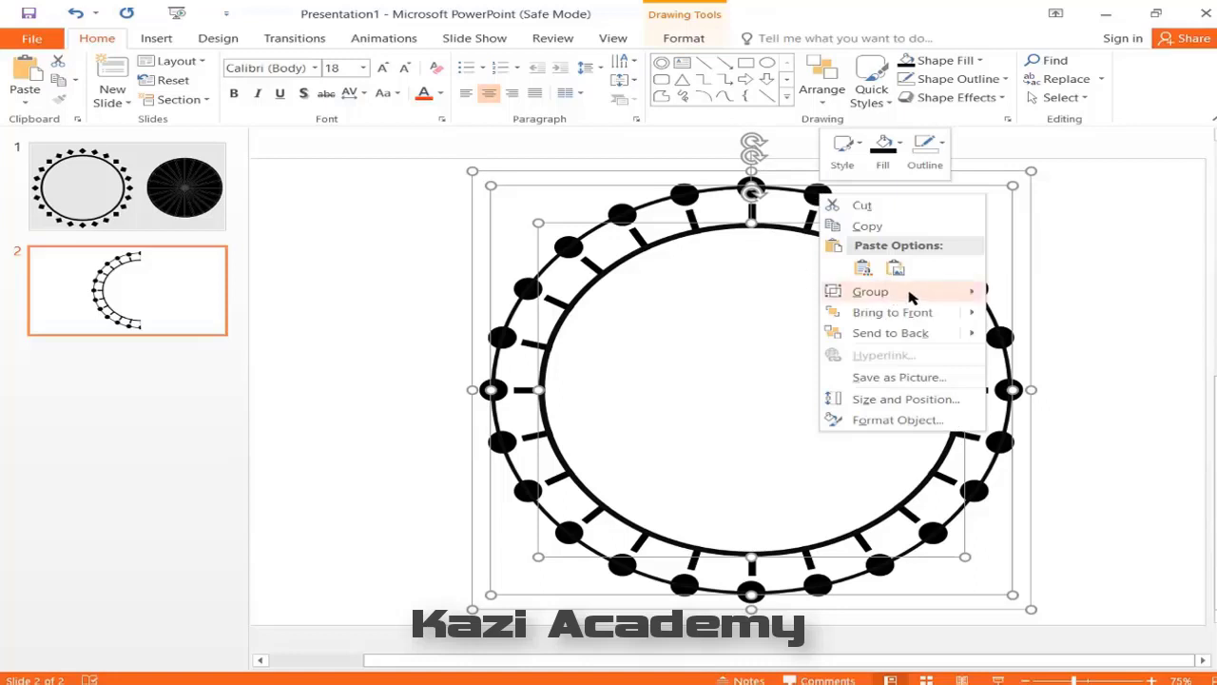
mouse_move(913, 293)
click(1037, 294)
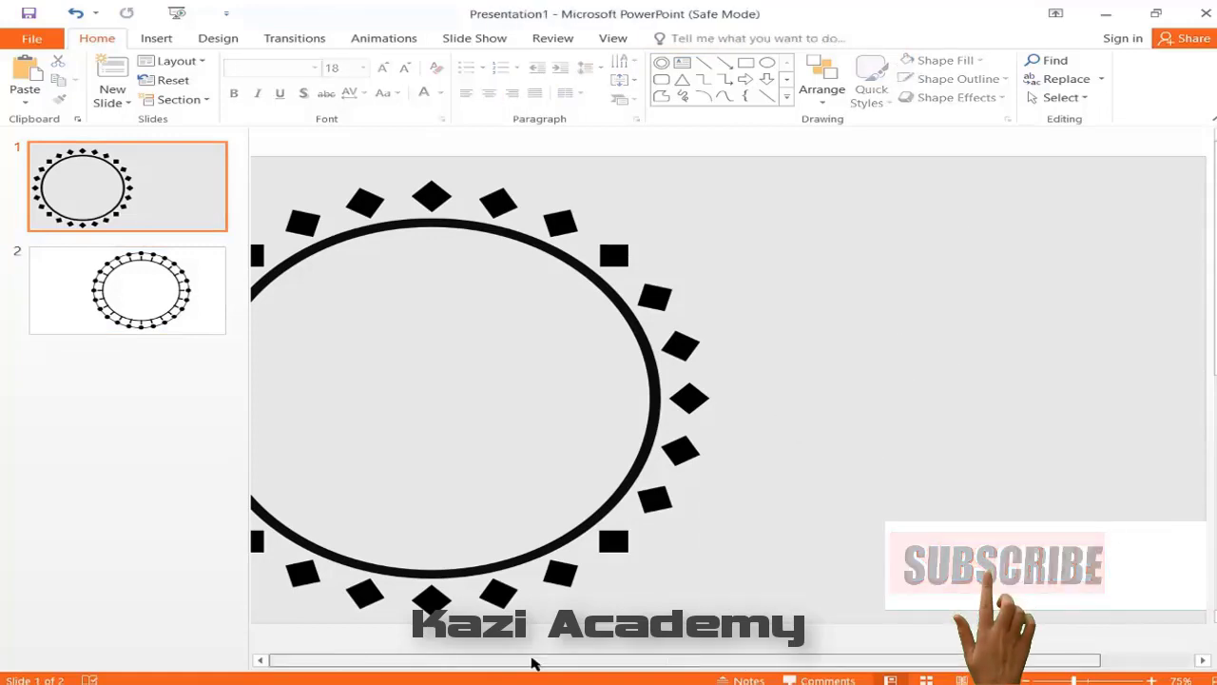
Group all the diamond ring shapes into a single object.
drag(266, 168, 808, 655)
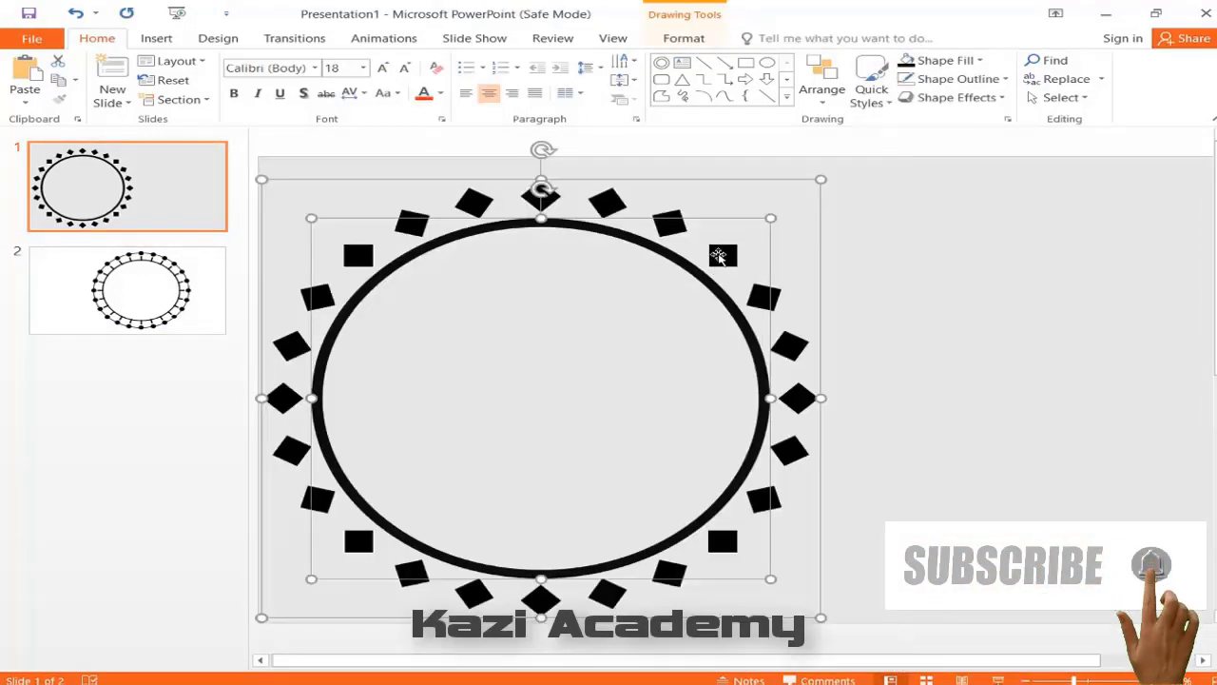
right_click(720, 255)
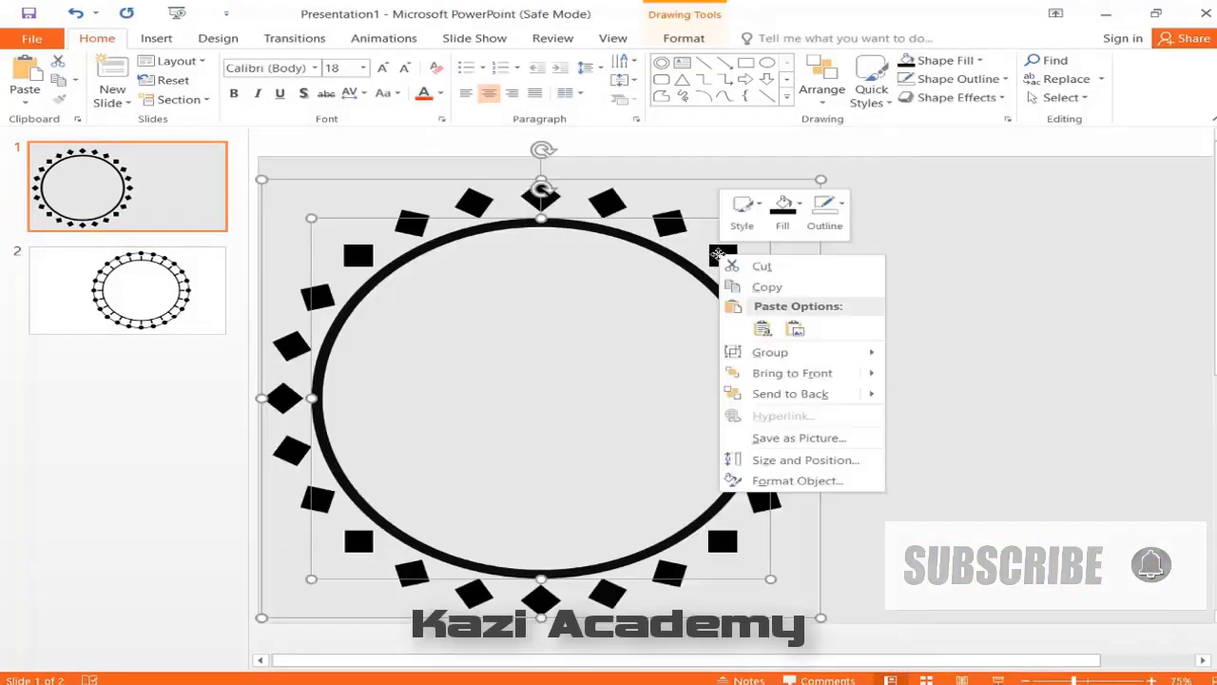
mouse_move(825, 351)
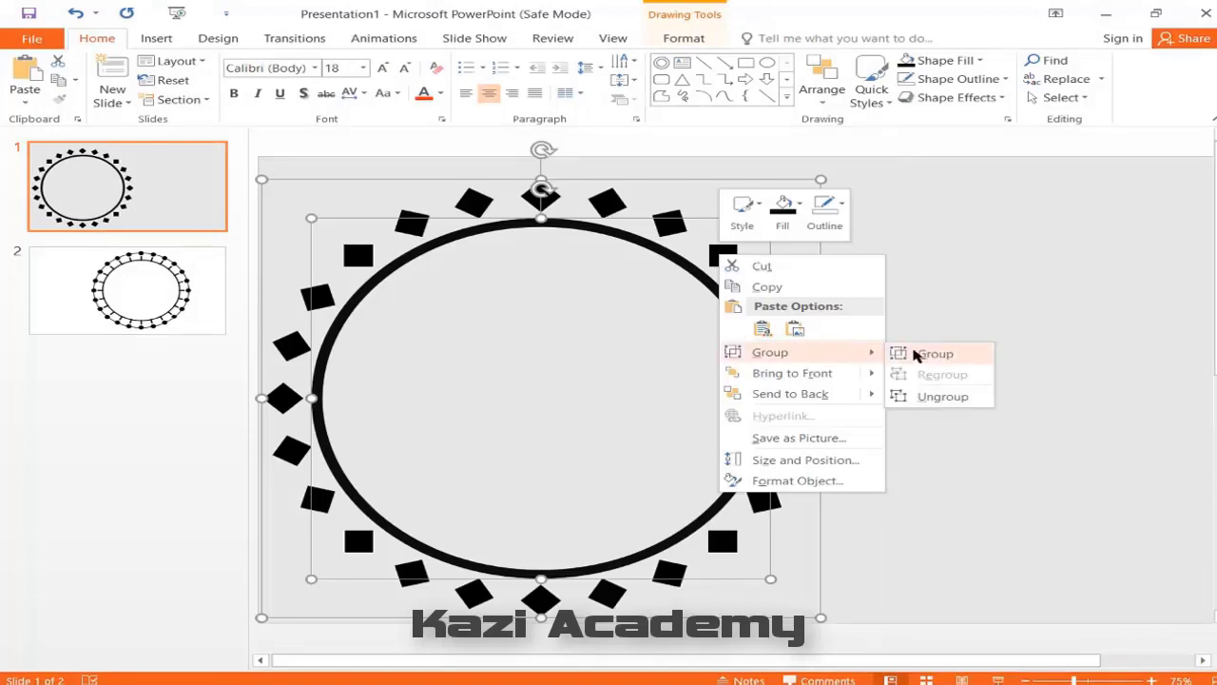
click(933, 352)
click(913, 353)
Take the grouped dotted ring from slide 2 over to slide 1.
scroll(747, 330, down, 1)
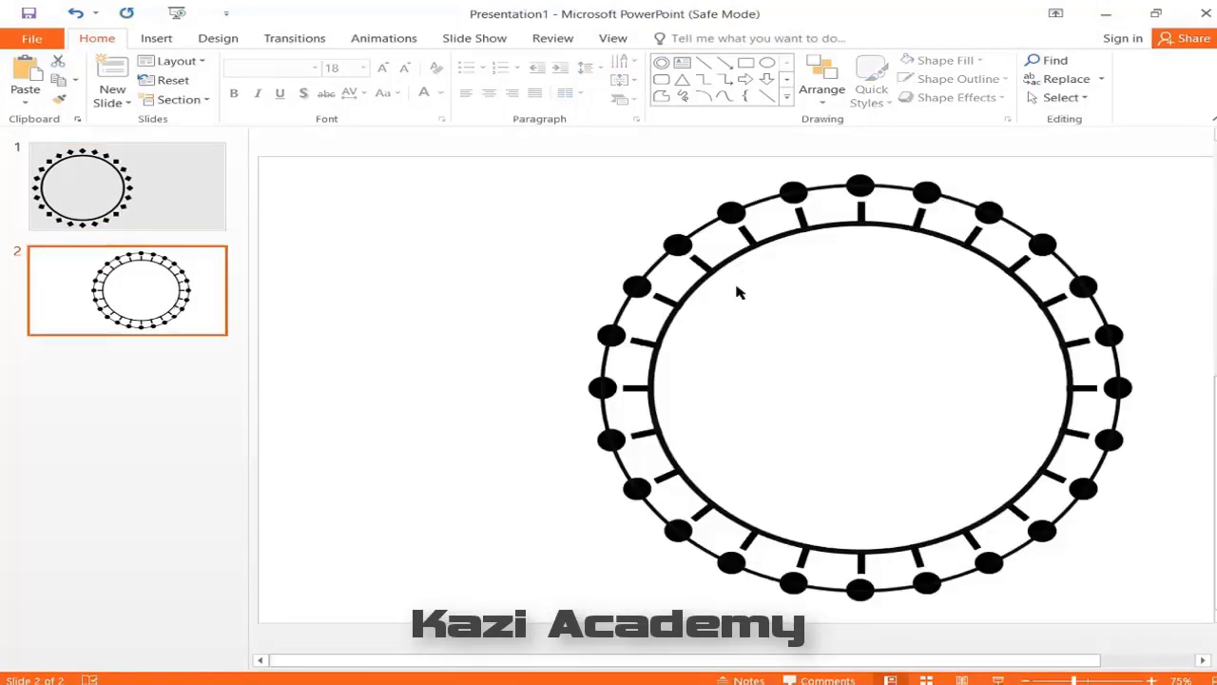
click(749, 240)
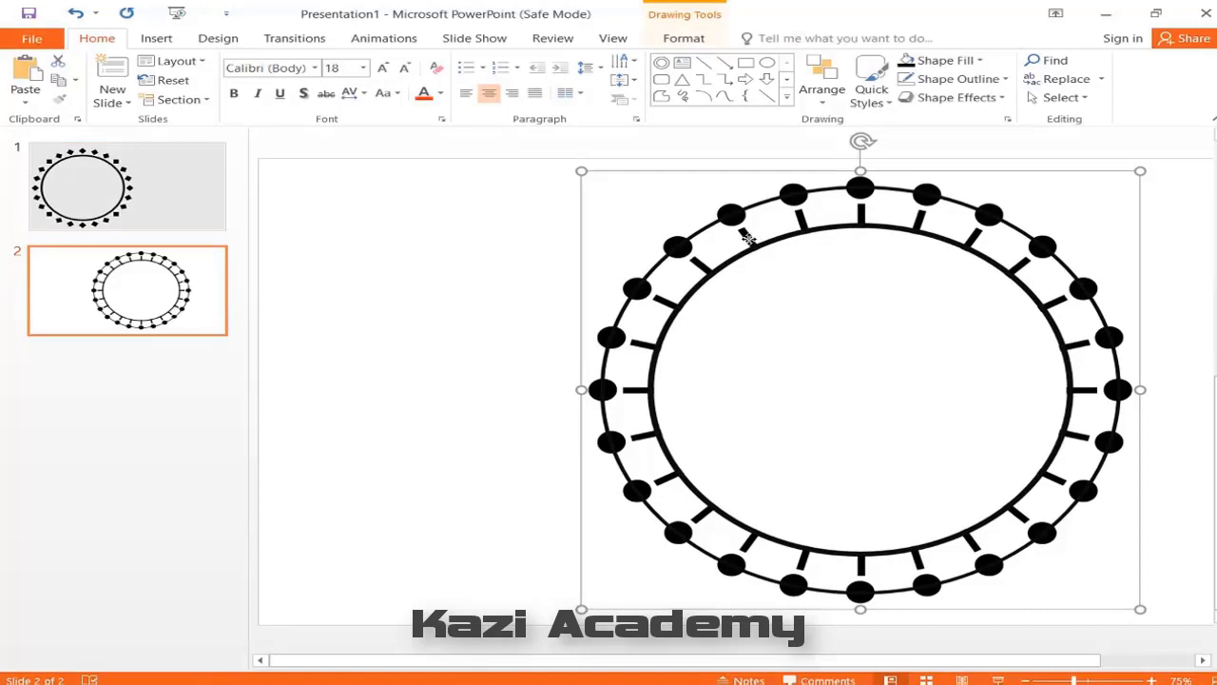
click(138, 191)
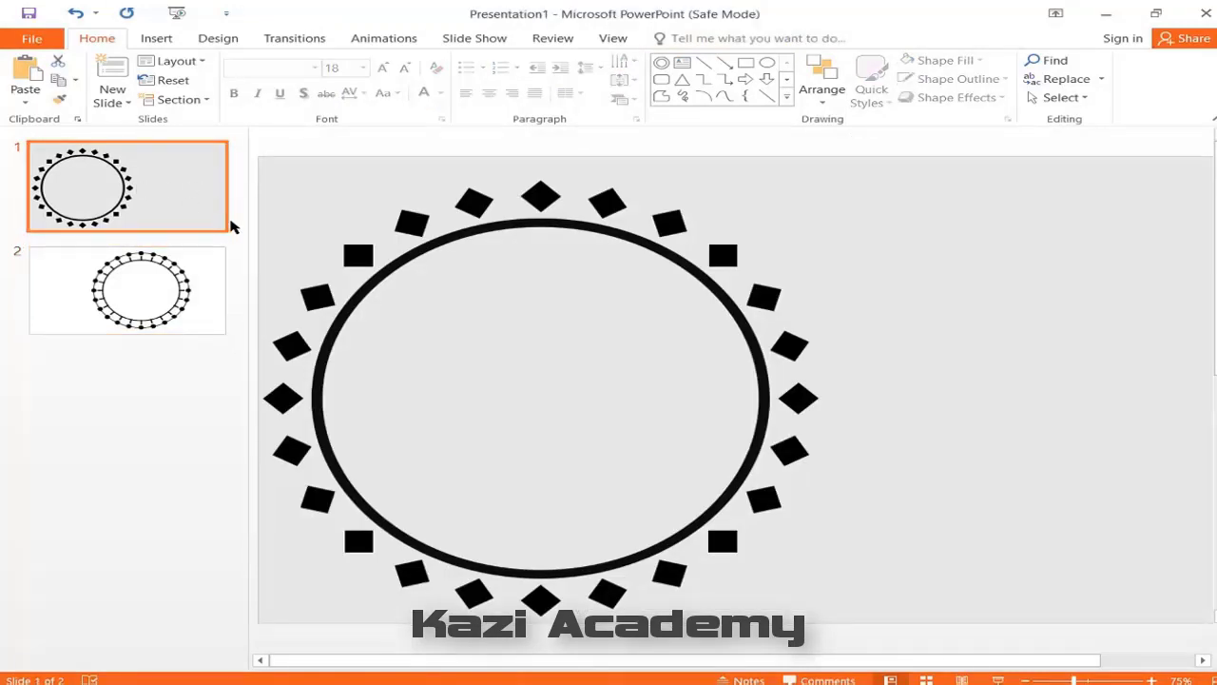
Paste the dotted ring onto slide 1 and align it centre and middle with the diamond ring.
key(ctrl+v)
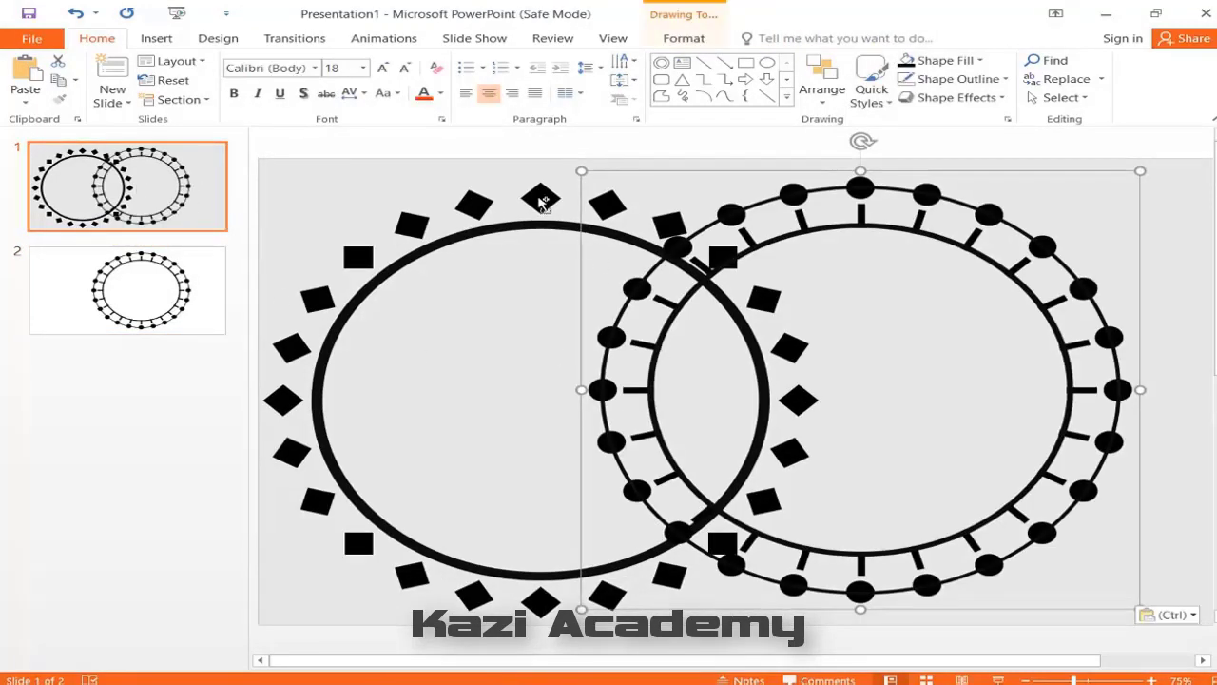
shift+click(539, 199)
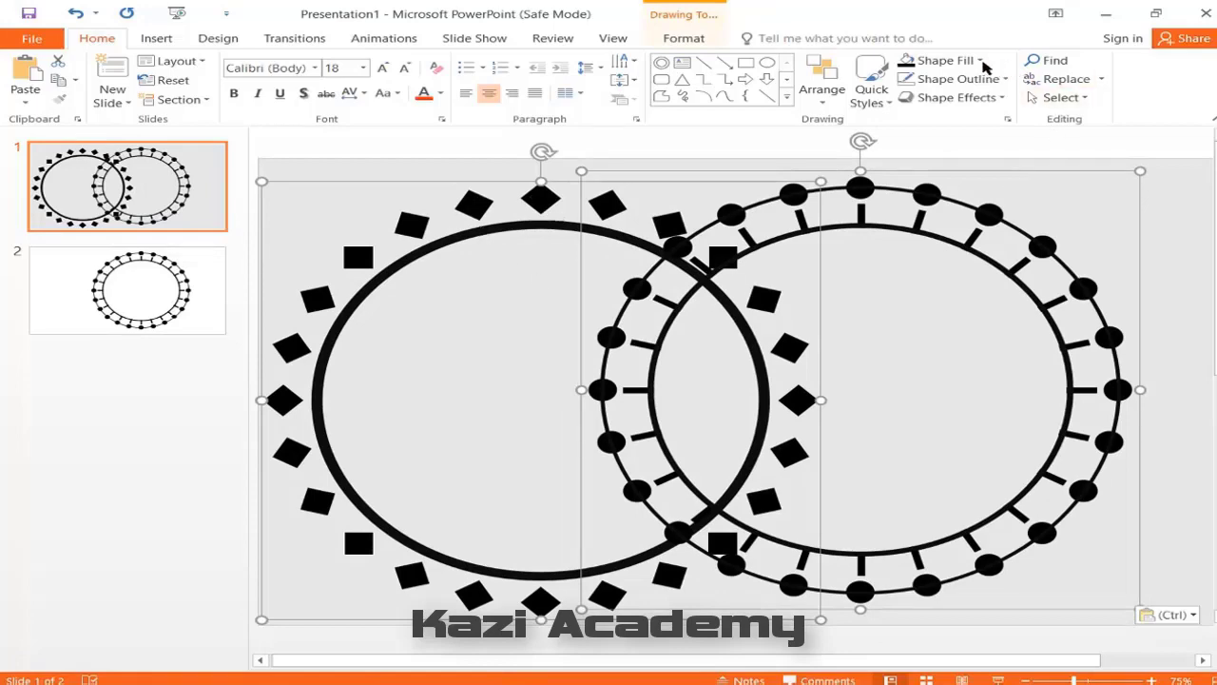
click(683, 39)
click(1046, 65)
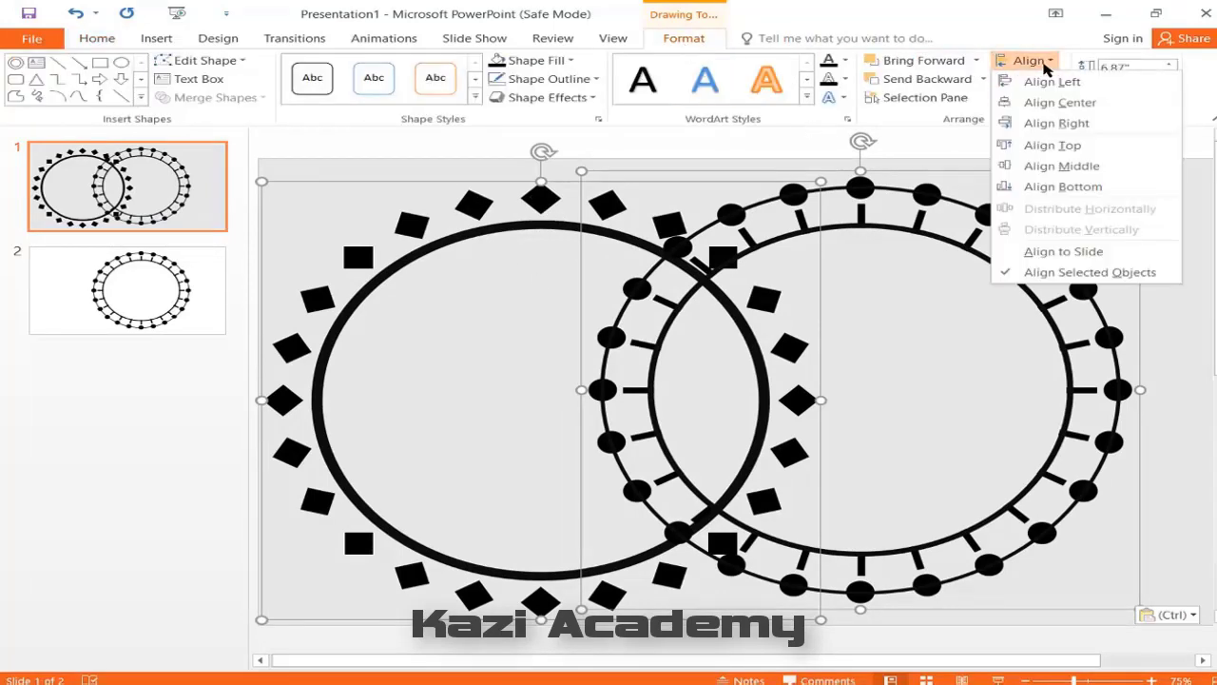
click(1066, 101)
click(1039, 63)
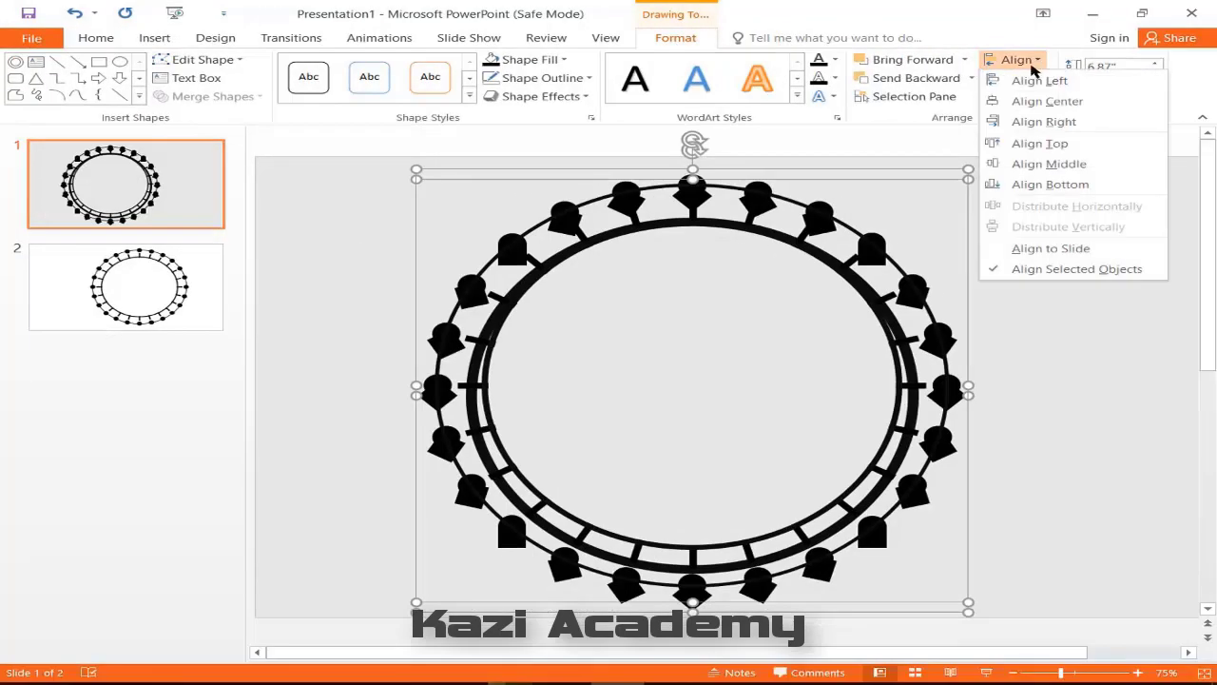
click(1054, 171)
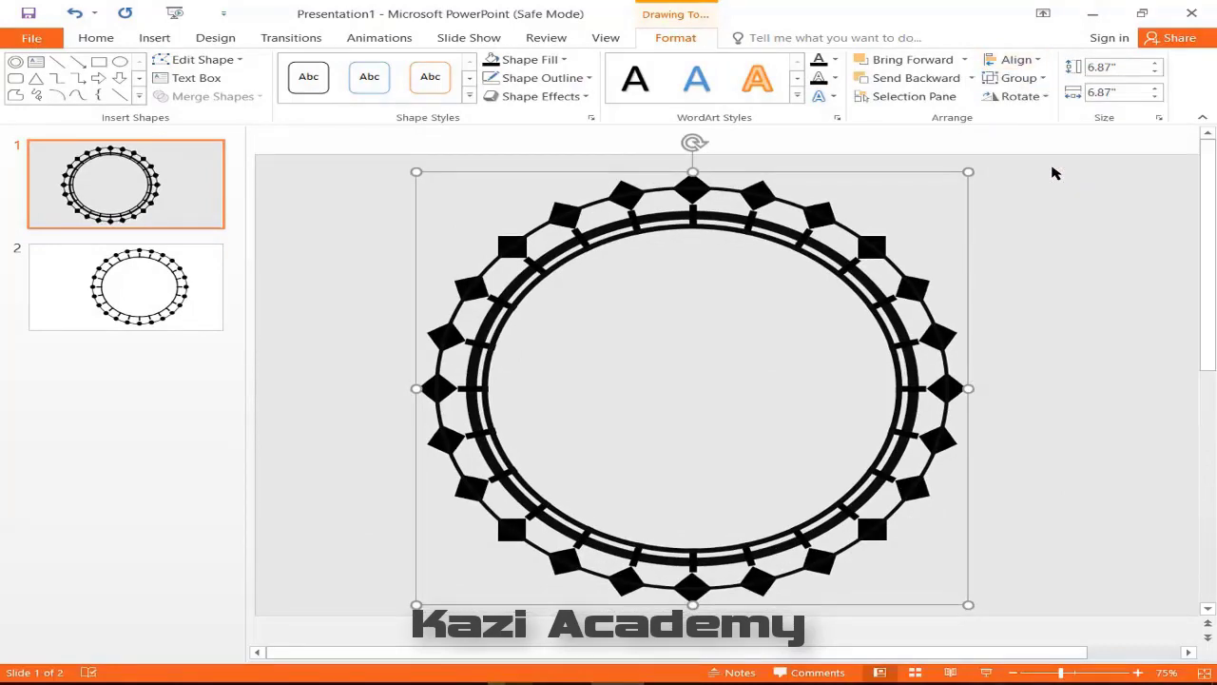
click(1052, 171)
Shrink the dotted ring to fit inside the diamonds and re-centre it both ways.
click(829, 285)
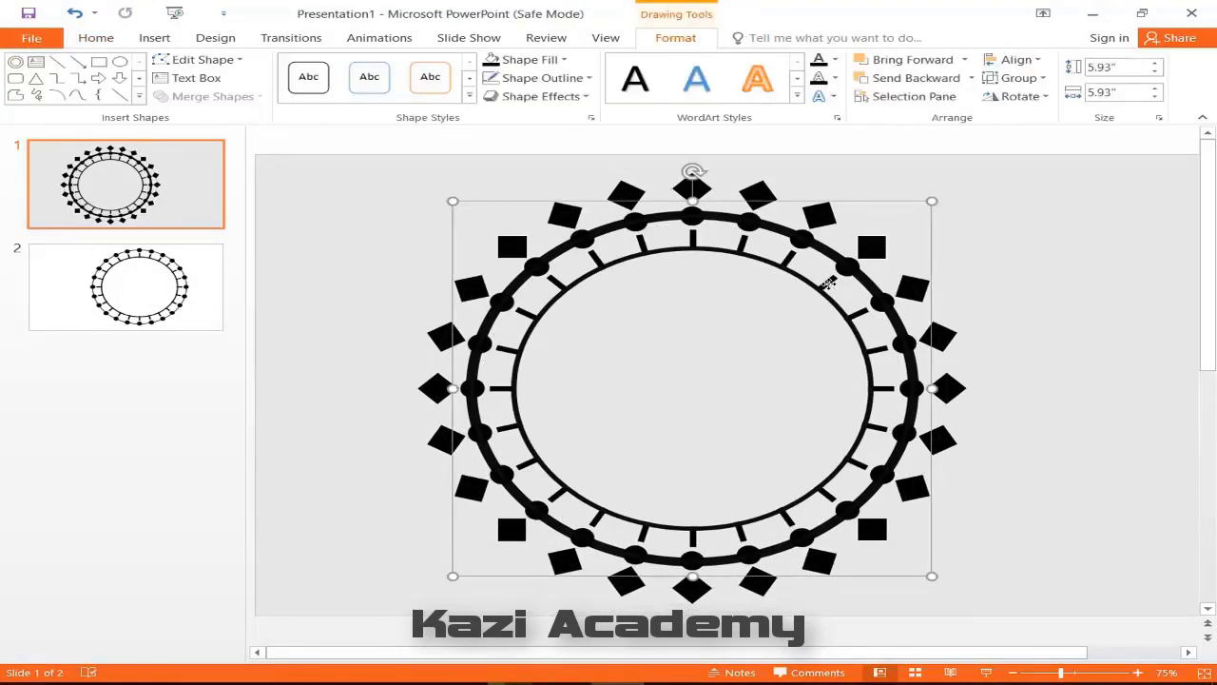
drag(936, 200, 889, 235)
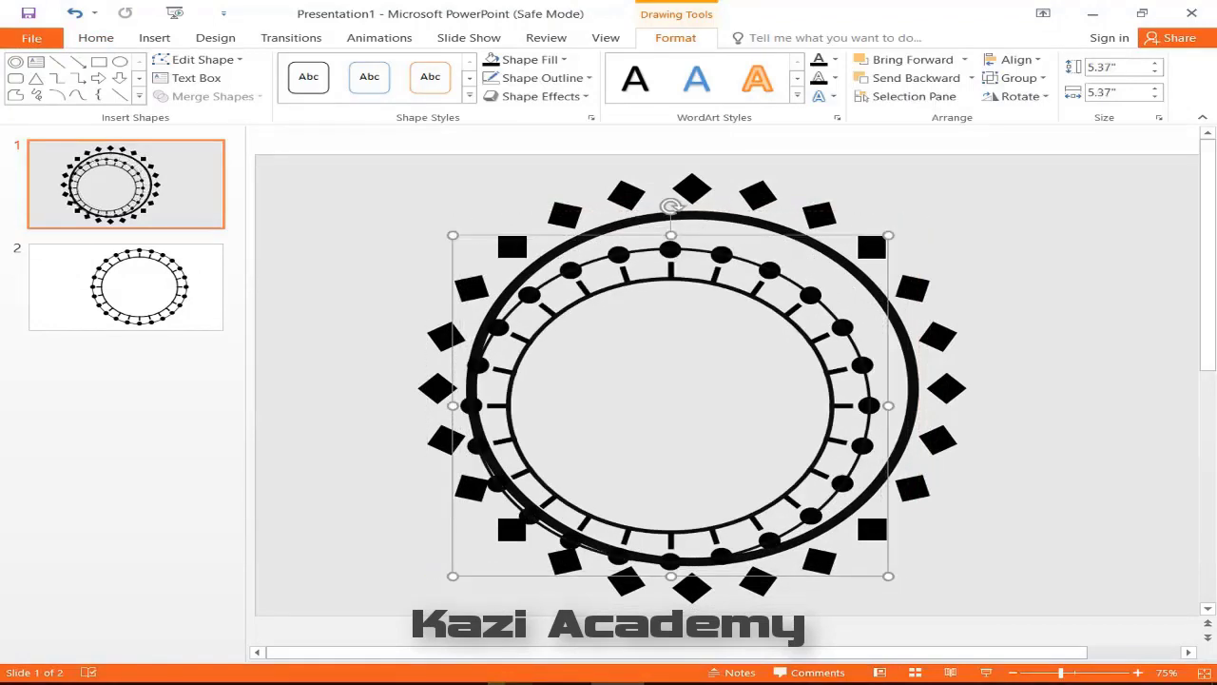
shift+click(829, 220)
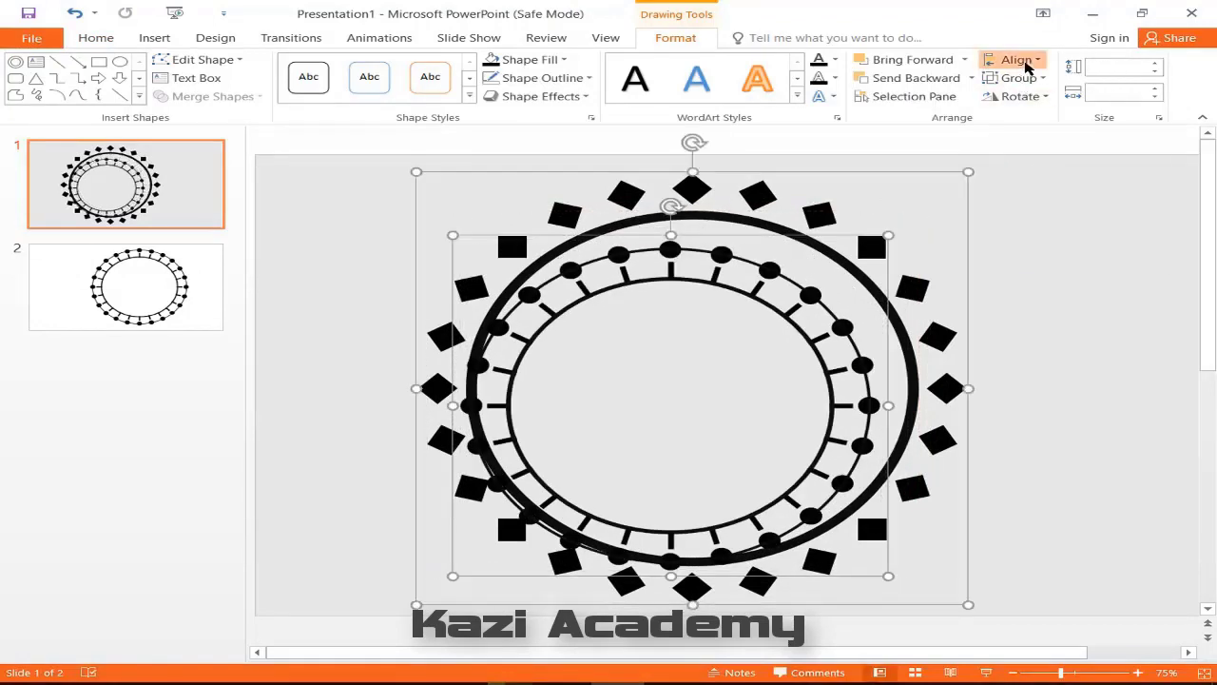
click(1019, 61)
click(1047, 101)
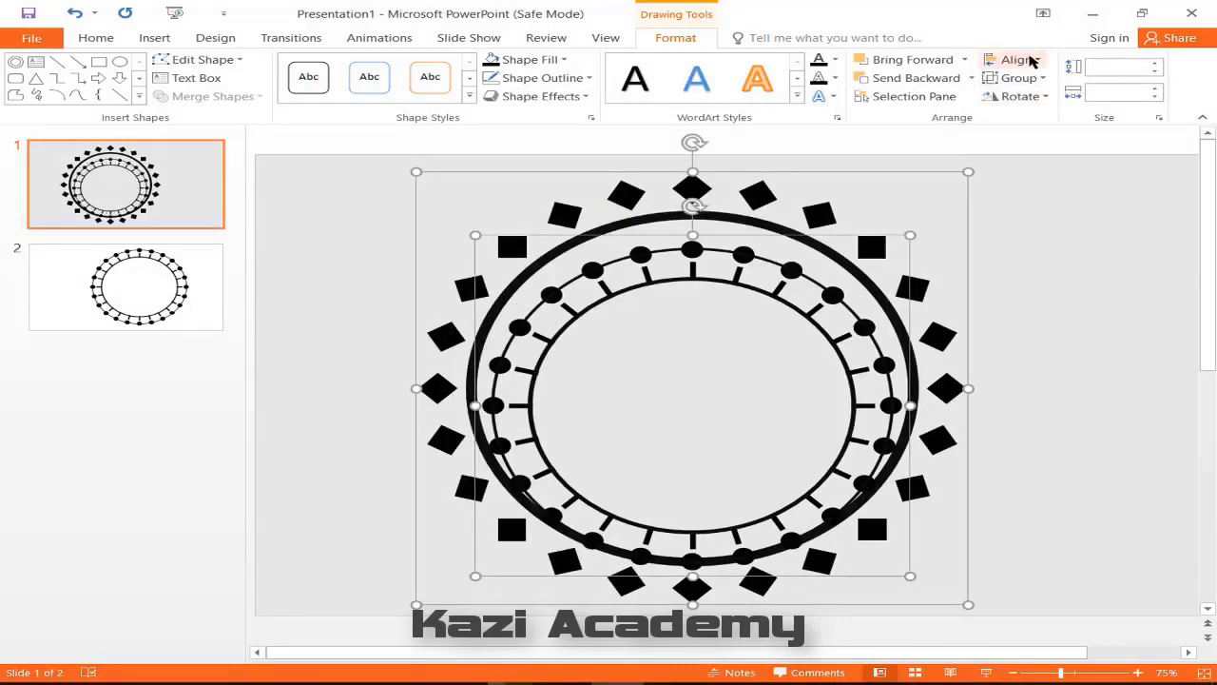
click(1033, 61)
click(1046, 162)
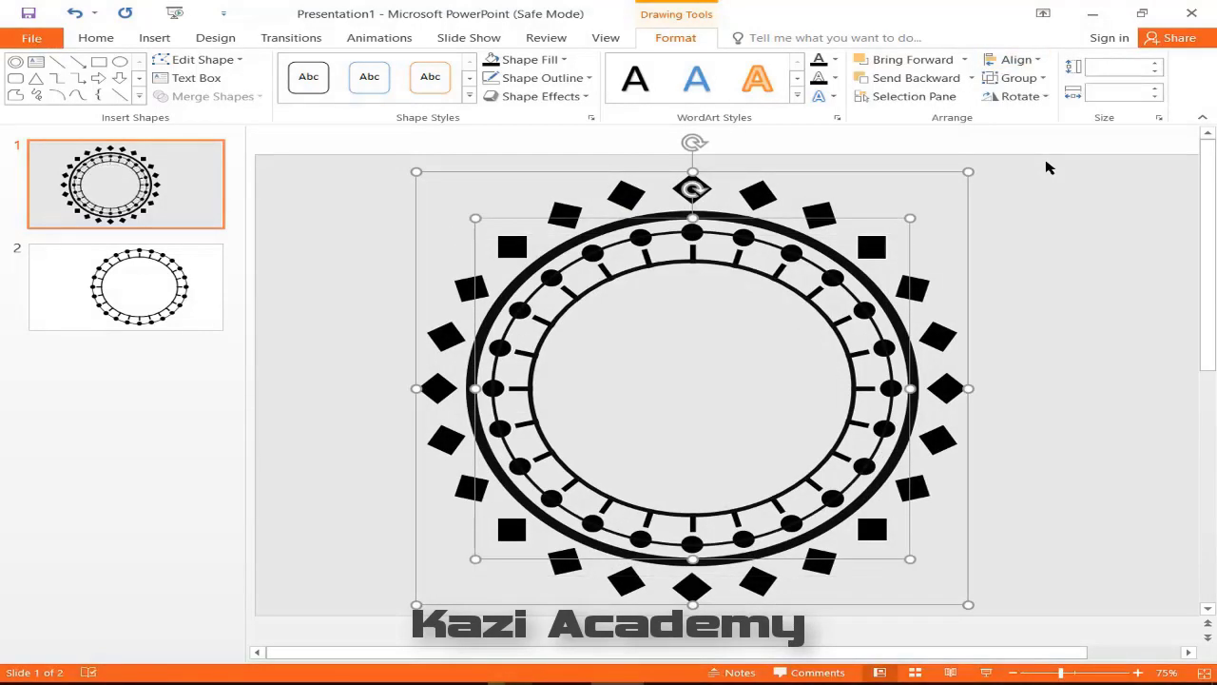
click(266, 219)
Select the whole mandala and drag a copy of it to the right.
drag(269, 177, 1108, 627)
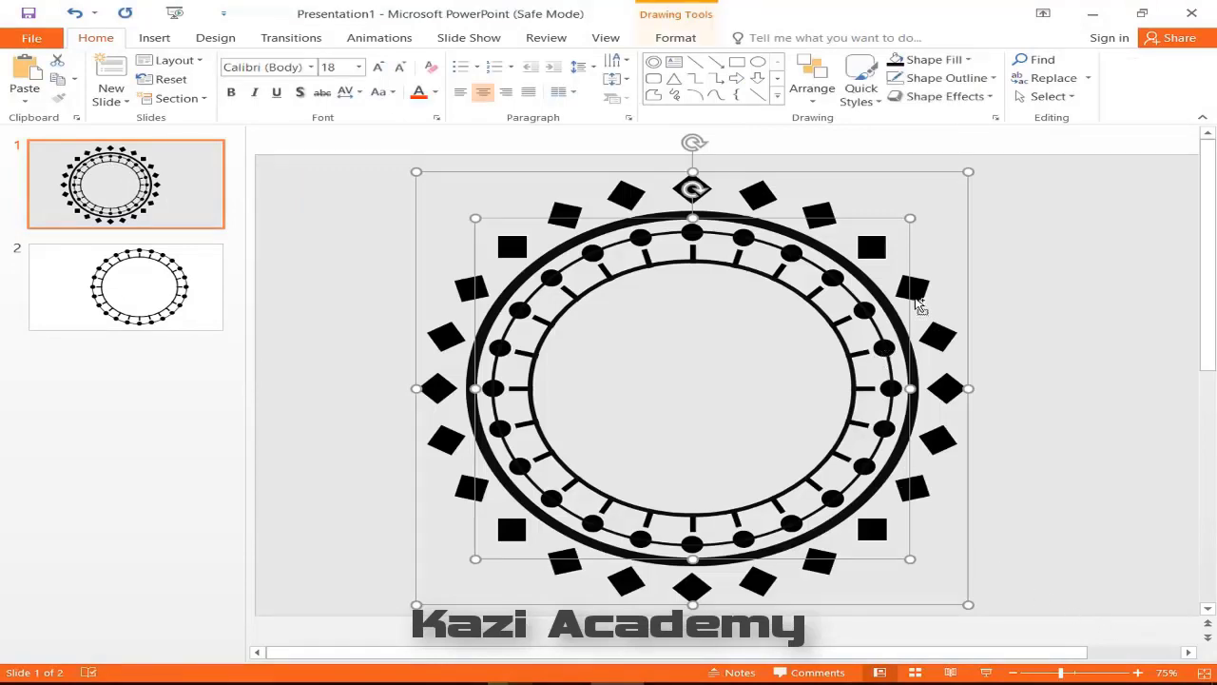
drag(923, 301, 1032, 305)
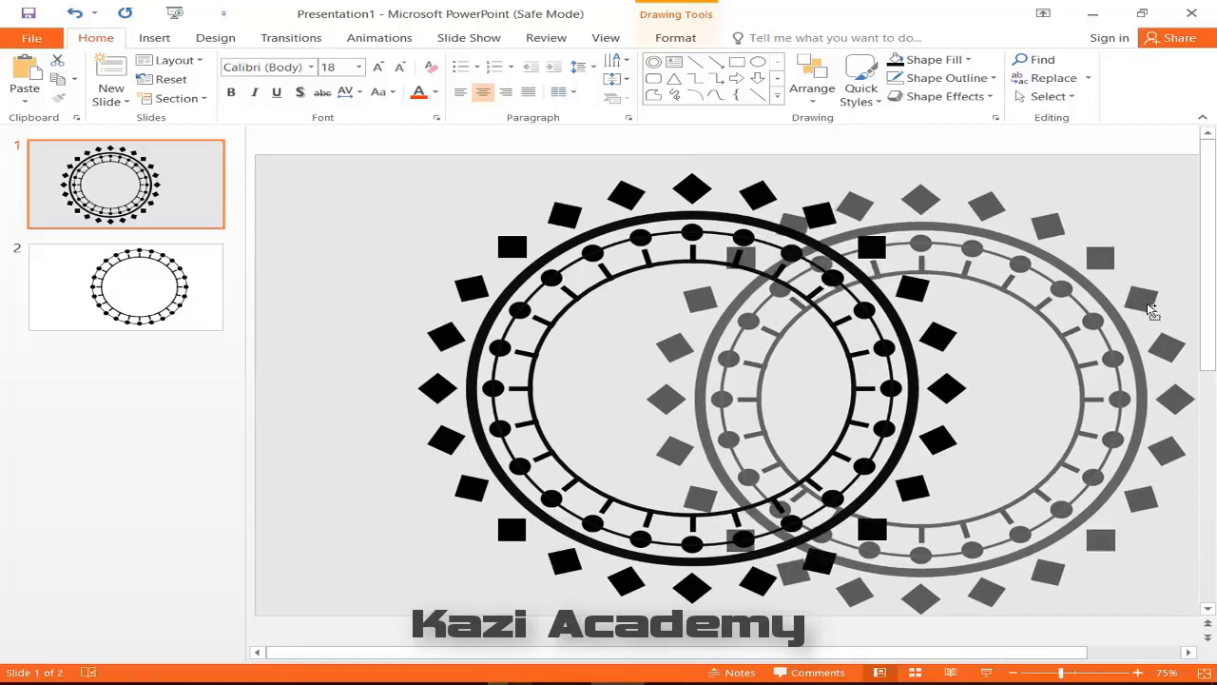
drag(1143, 311, 1165, 312)
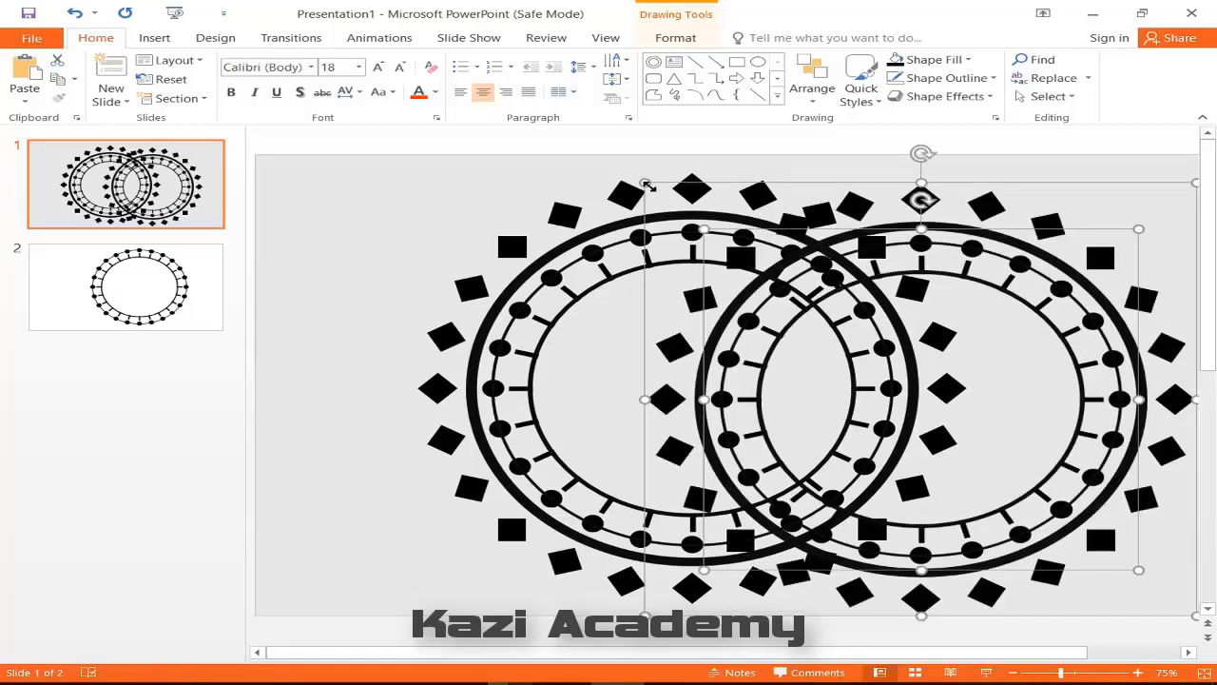
Shrink the copied mandala and centre its two rings horizontally and vertically.
drag(647, 185, 989, 403)
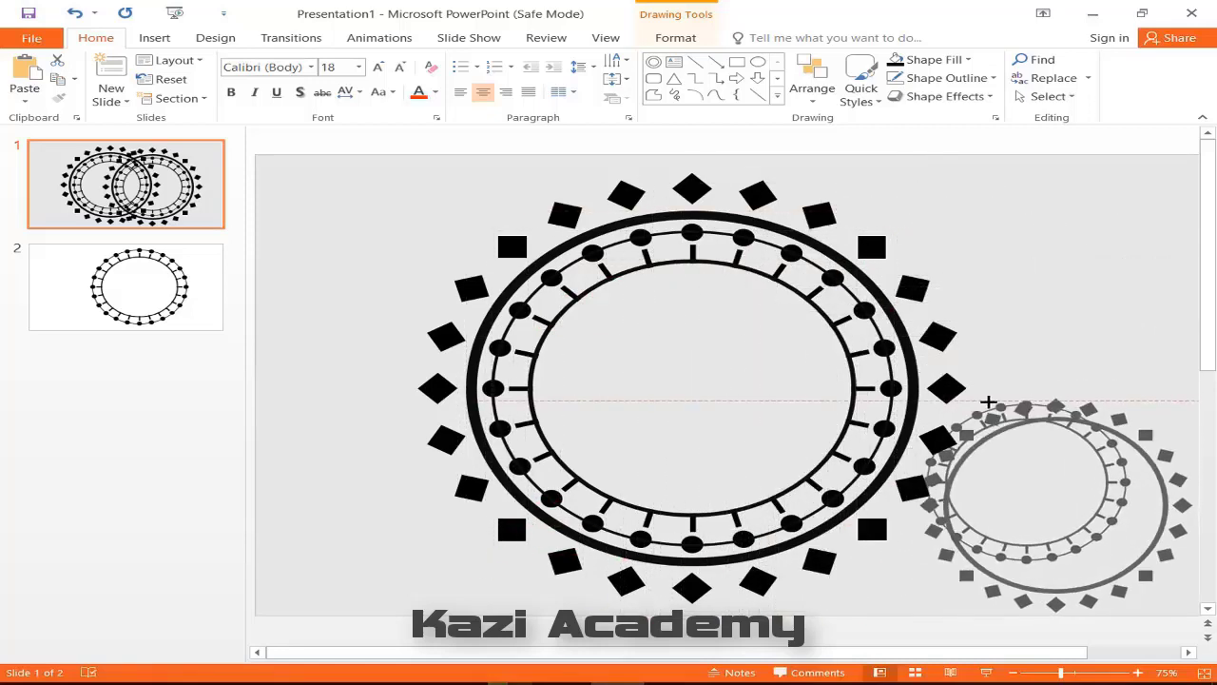
drag(989, 402, 989, 402)
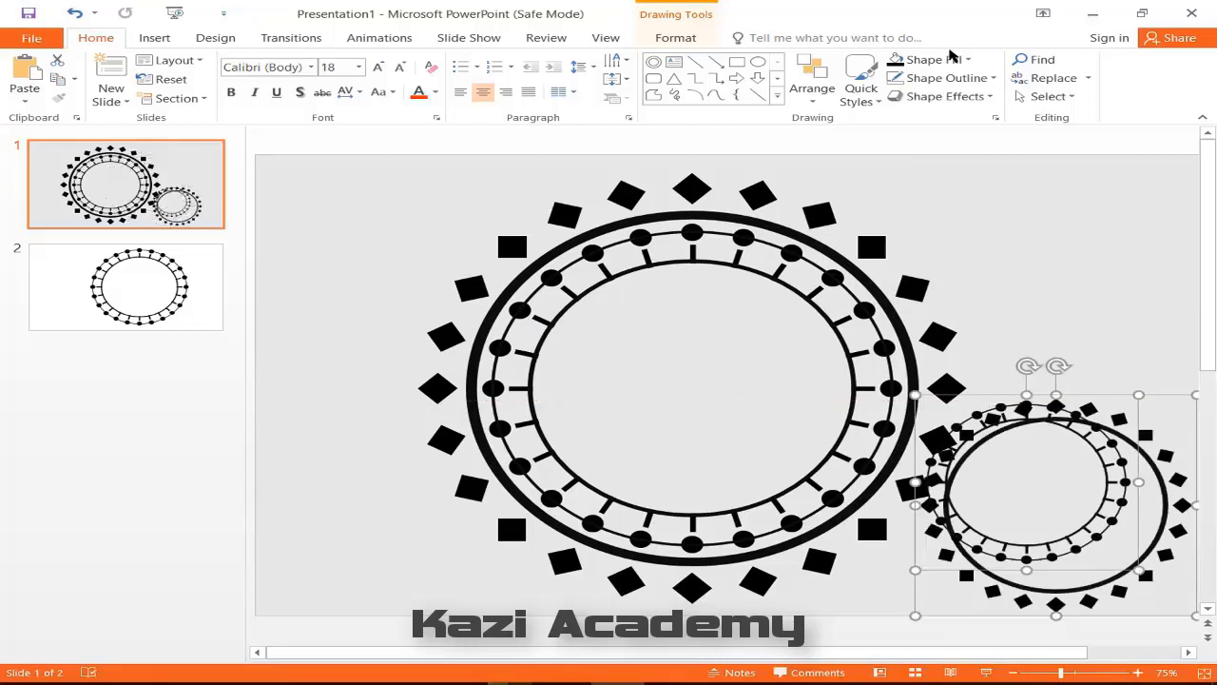
click(674, 38)
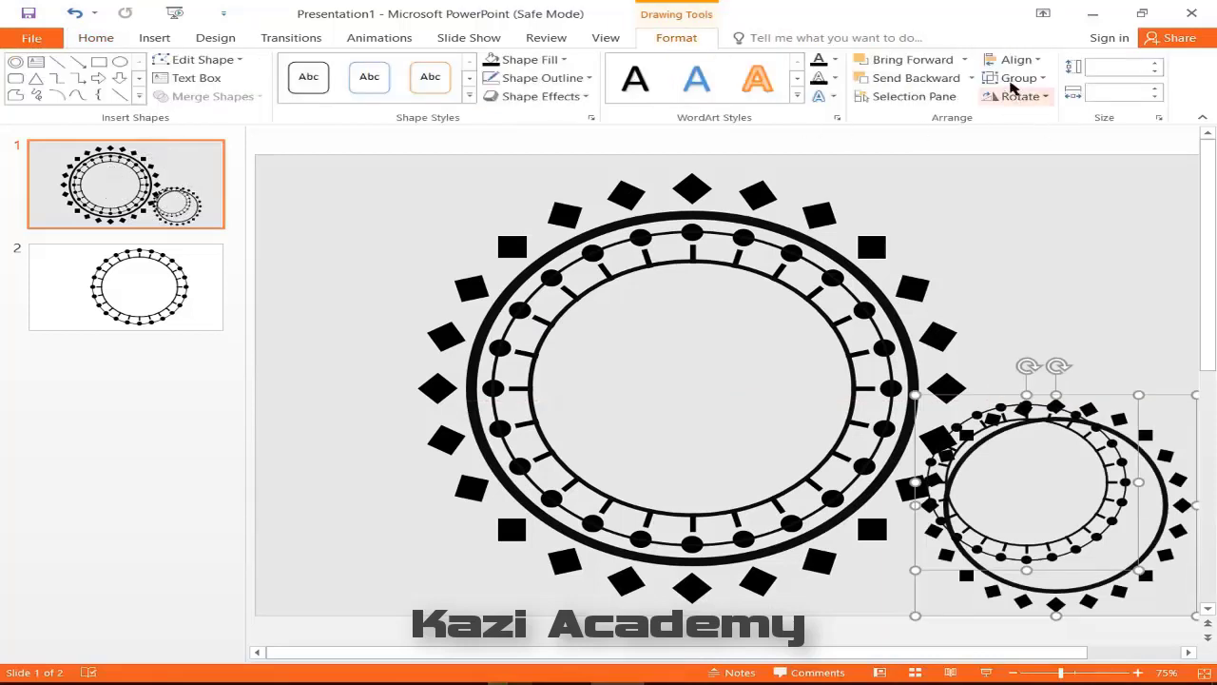
click(1015, 60)
click(1046, 101)
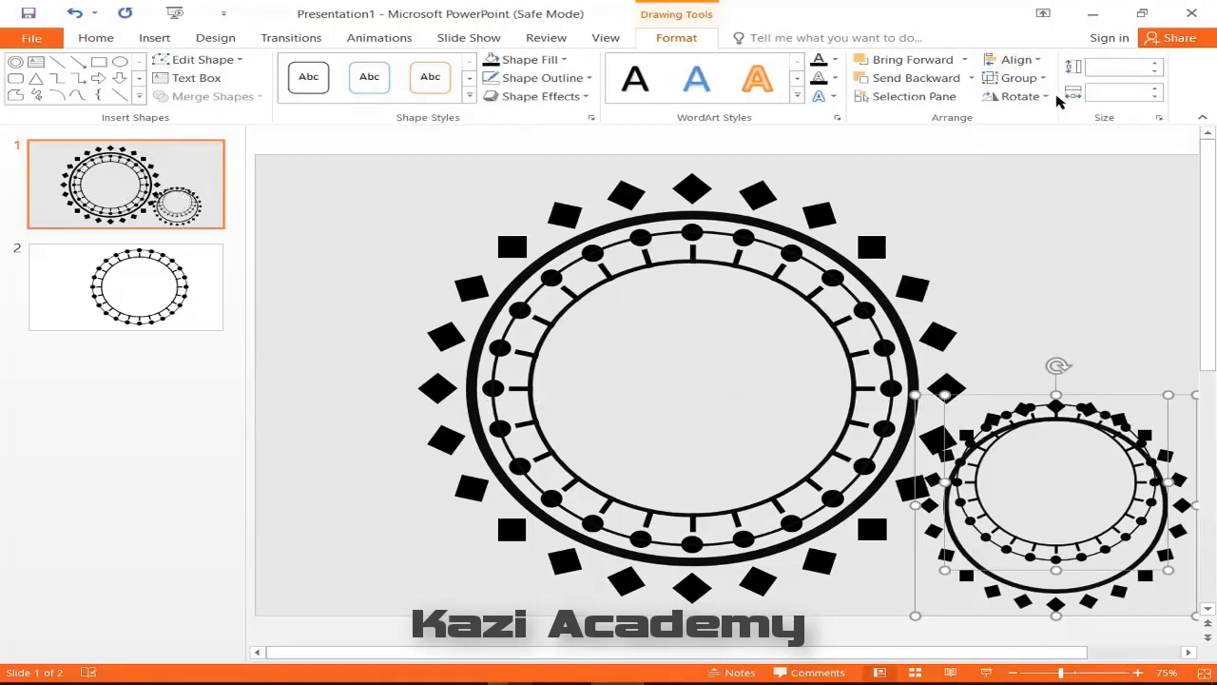
click(1022, 60)
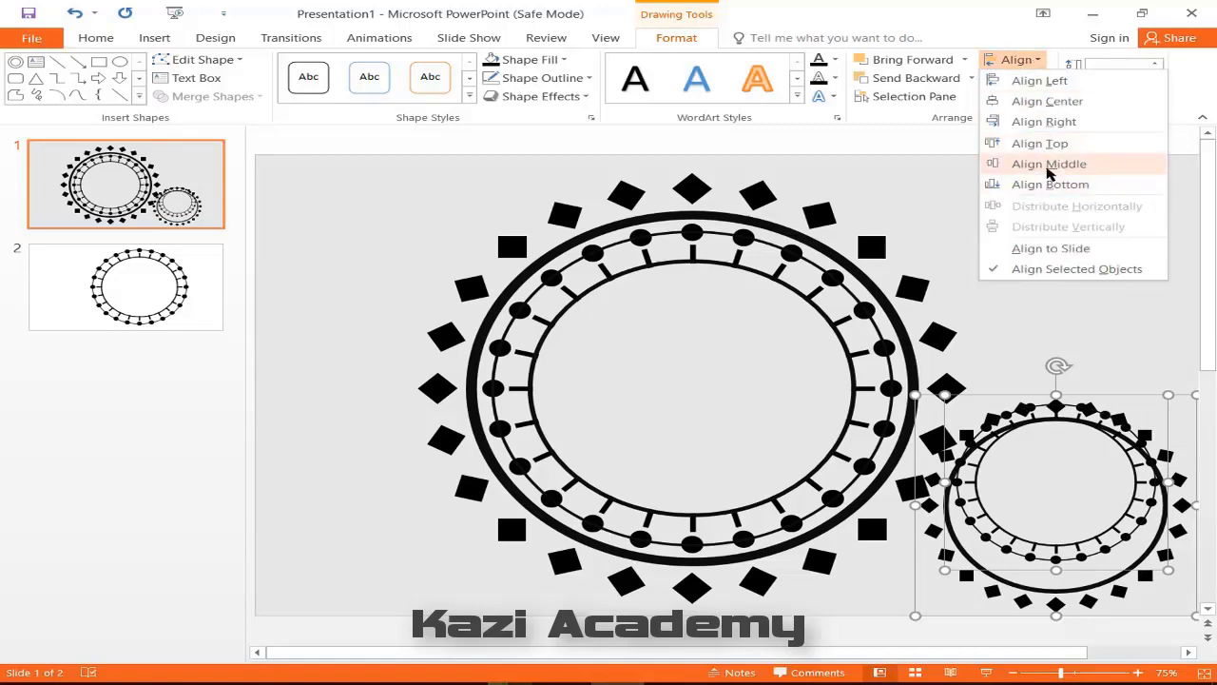
click(1042, 164)
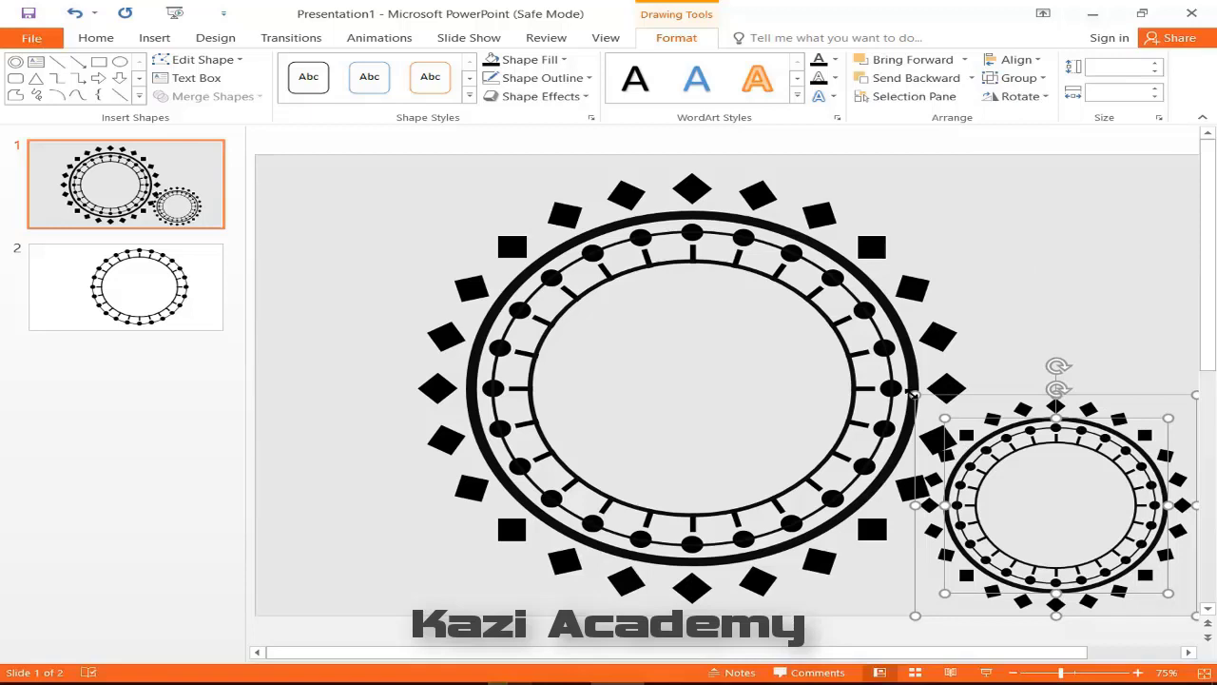
Resize the small ring design again and re-centre its rings both ways.
drag(915, 394, 948, 420)
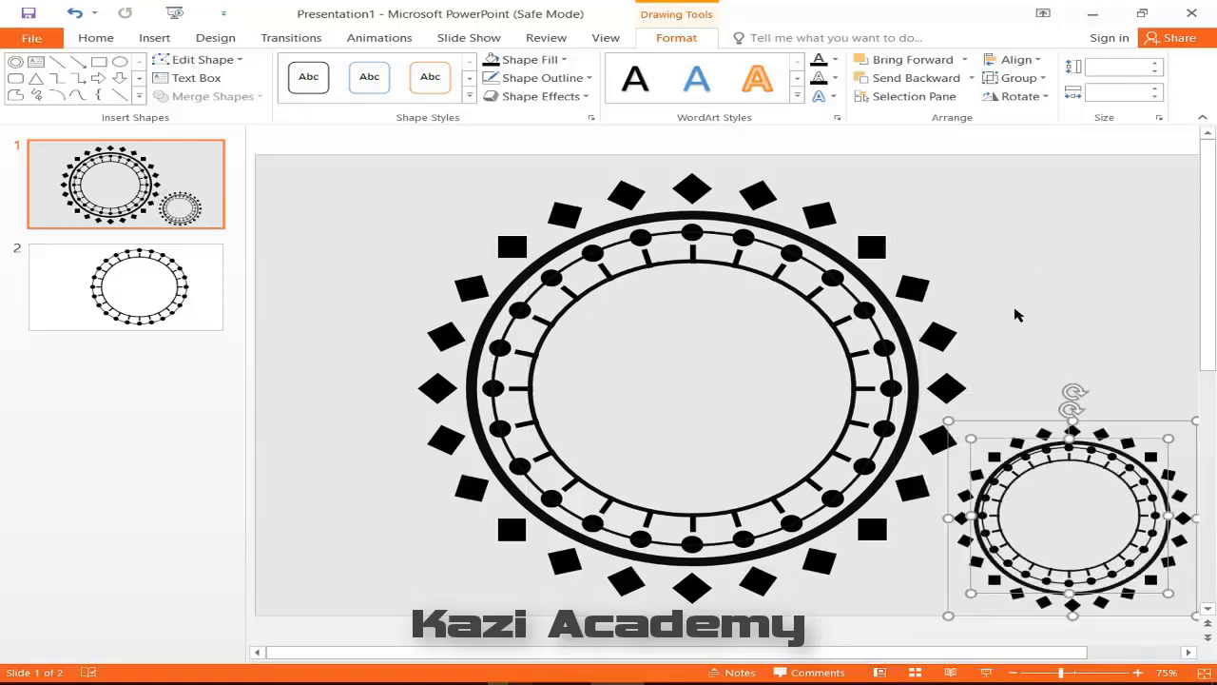
click(1031, 60)
click(1040, 101)
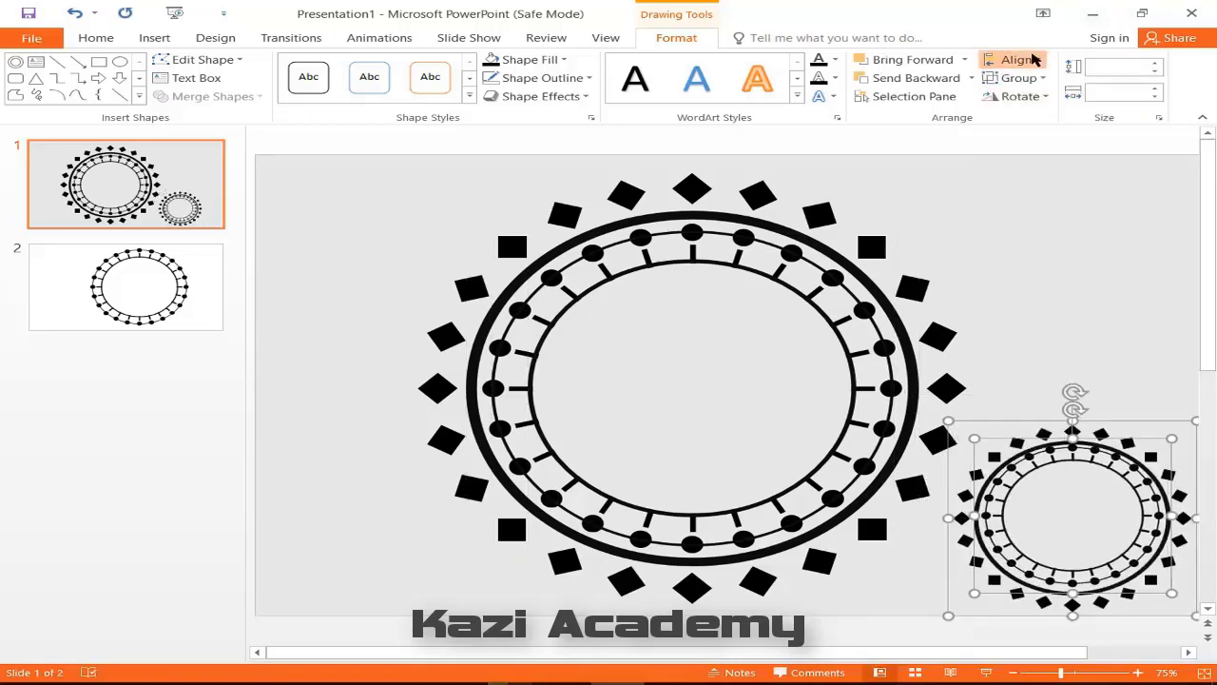
click(1035, 60)
click(1038, 162)
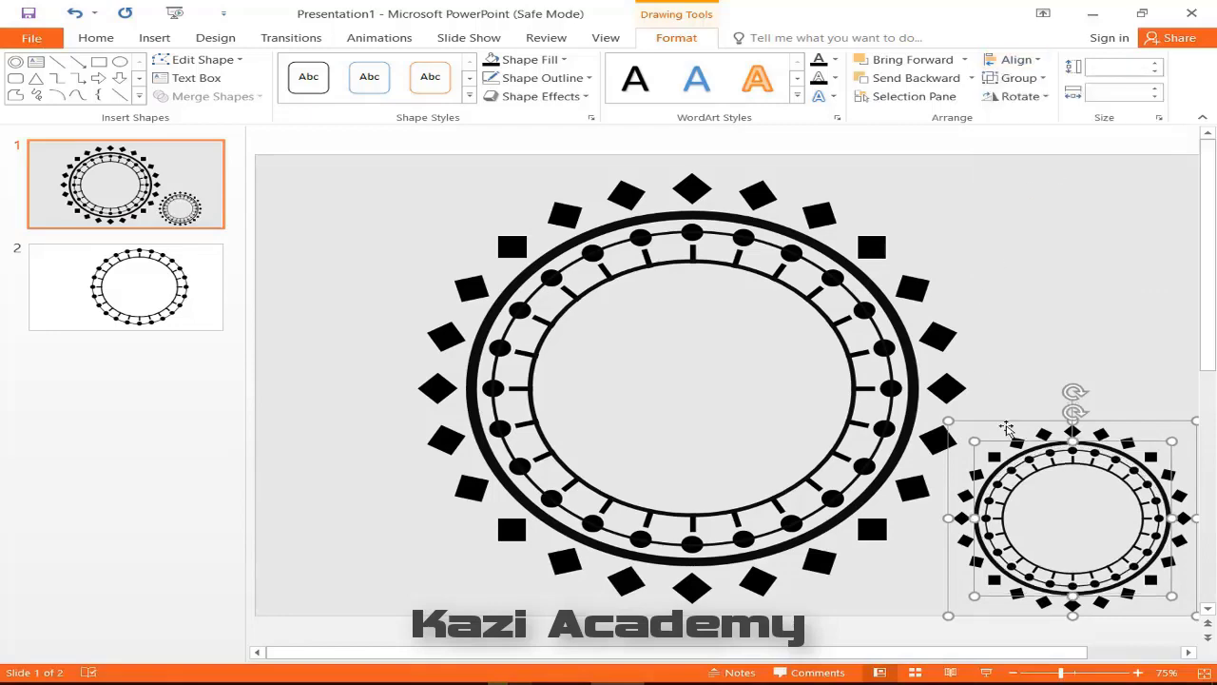
Move the small ring design into the mandala's centre and enlarge it to fill the middle.
mouse_move(1025, 439)
mouse_down()
mouse_move(989, 437)
mouse_move(672, 305)
mouse_up()
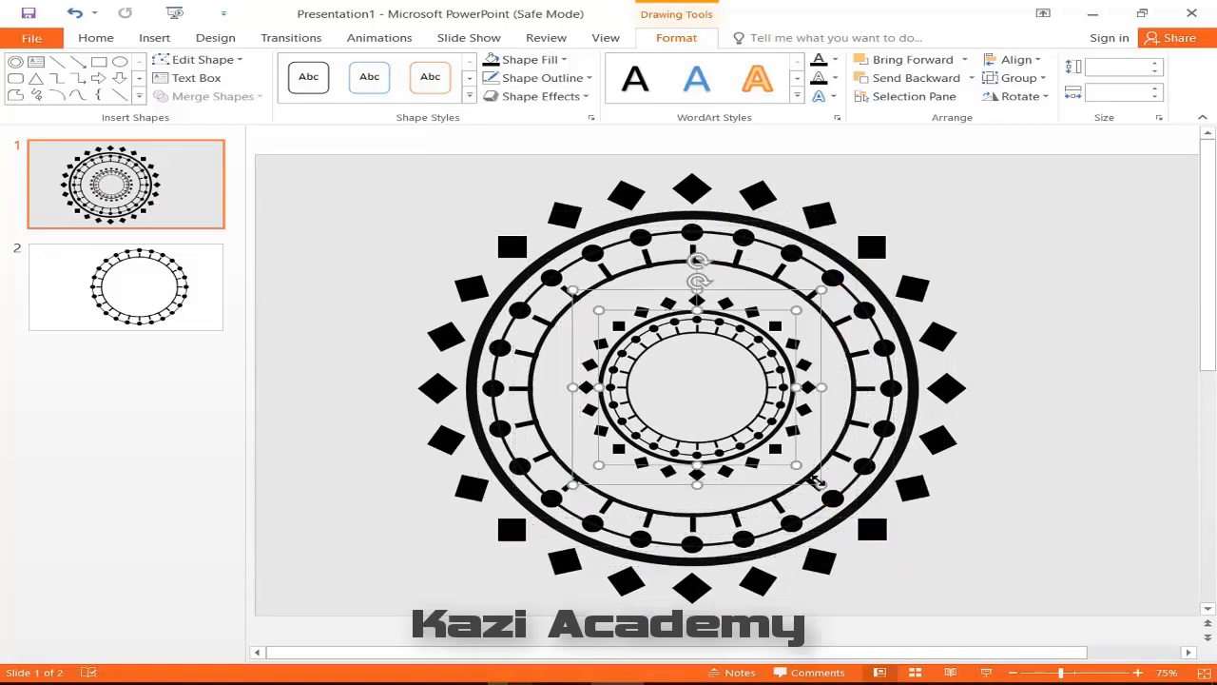
drag(814, 479, 832, 497)
drag(572, 285, 555, 278)
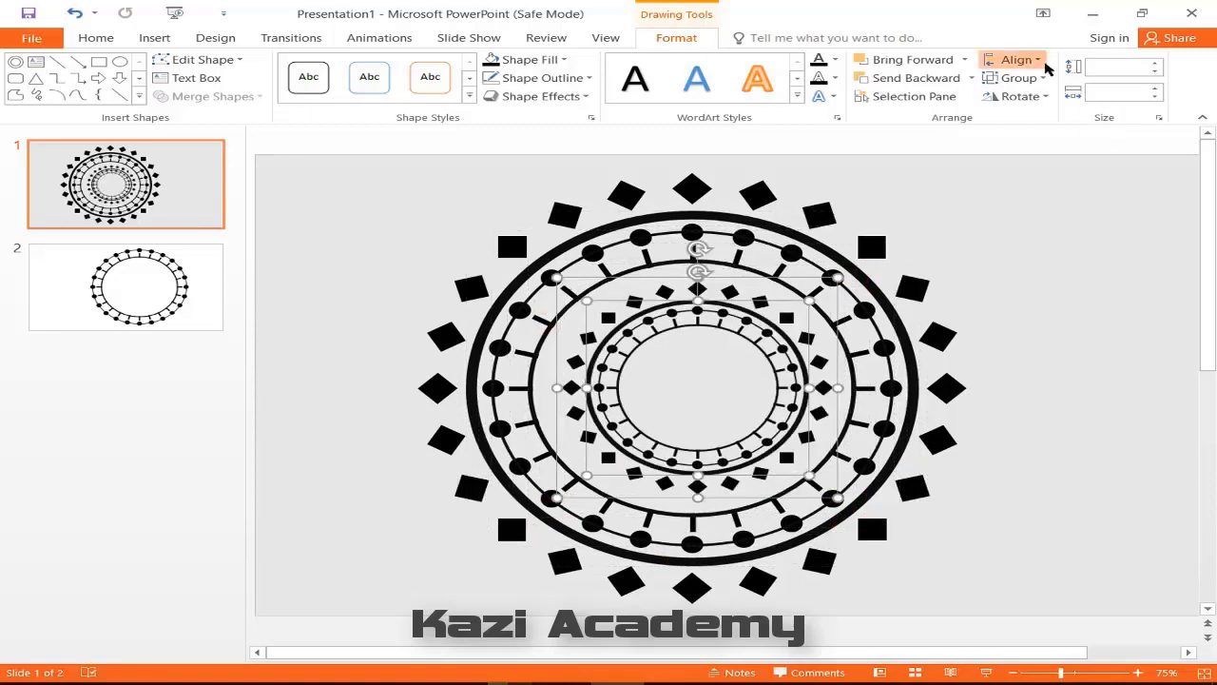
click(1036, 63)
click(1039, 67)
click(1038, 66)
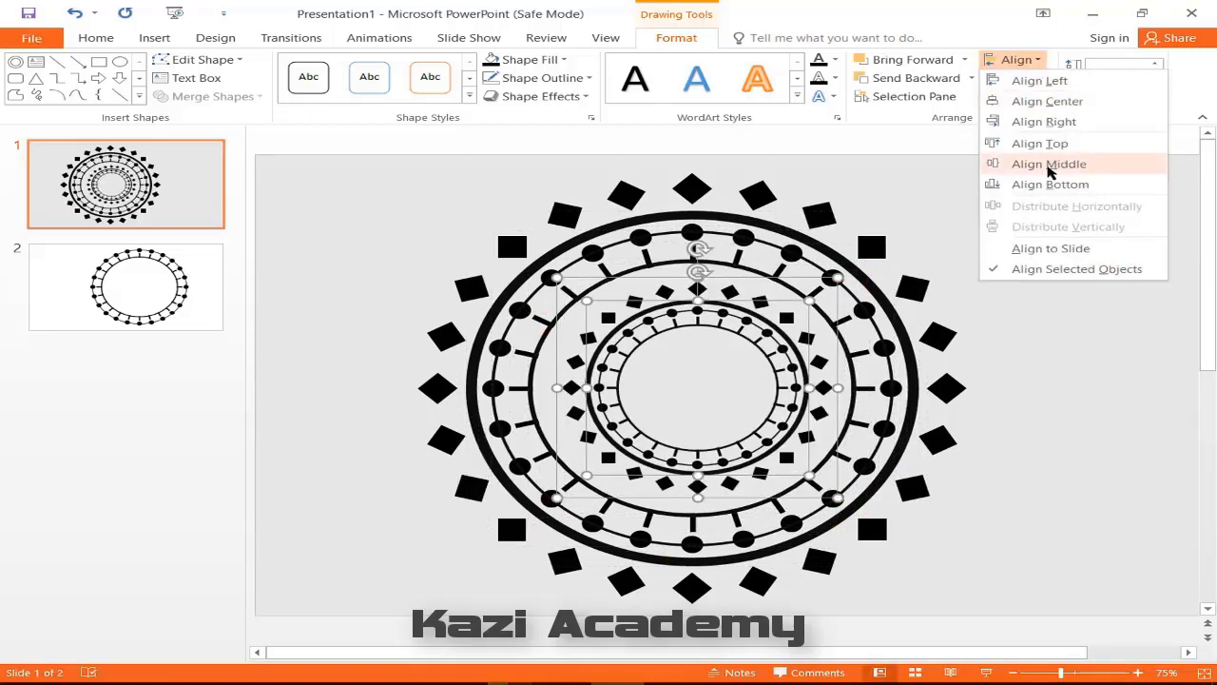
click(1047, 169)
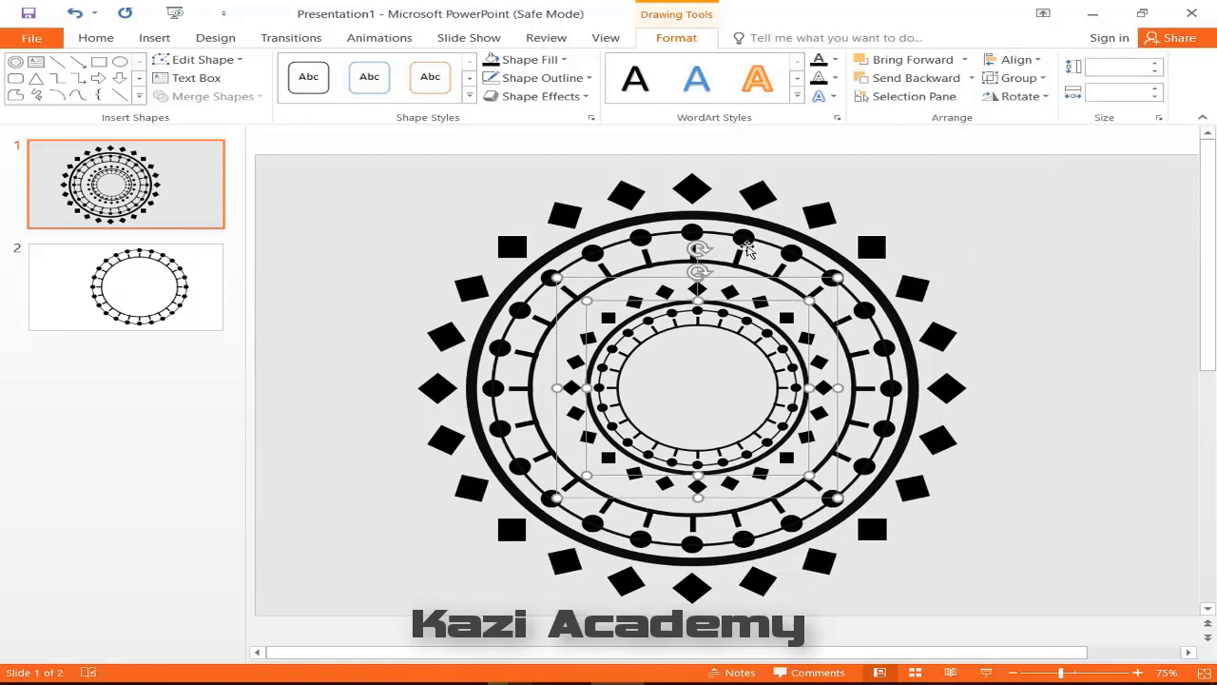
Centre the inner rings on the outer mandala ring, then drag a diamond-ring copy to the right.
shift+click(744, 238)
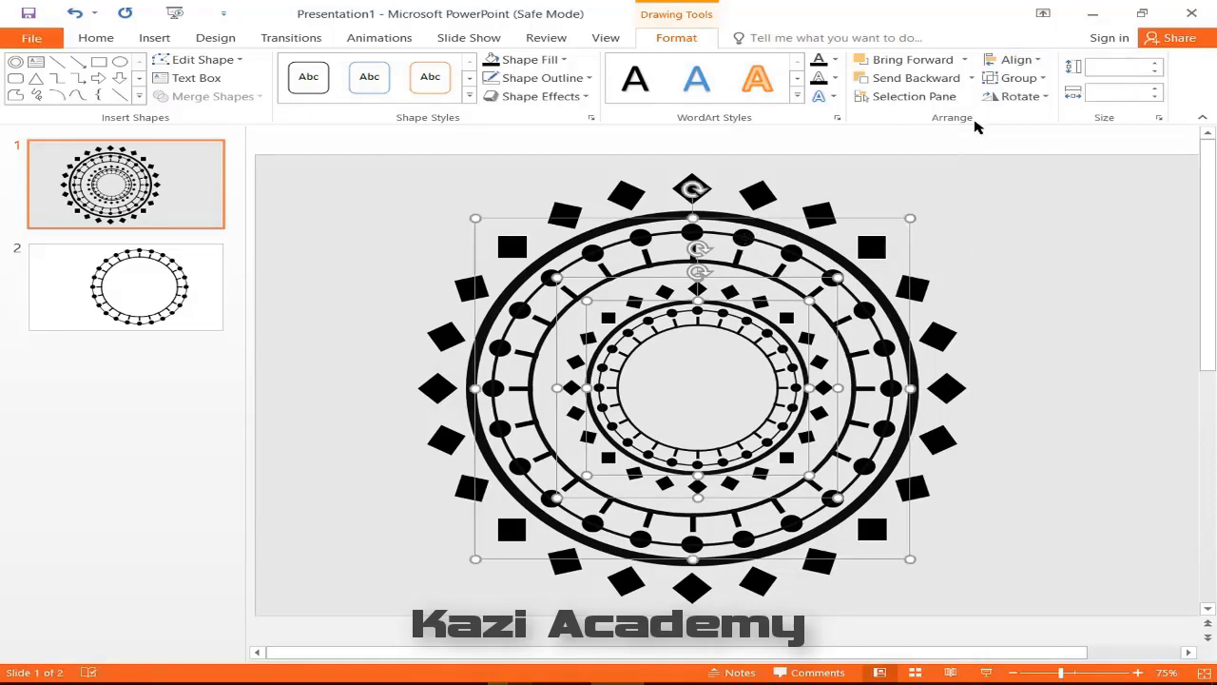
click(1027, 60)
click(1042, 102)
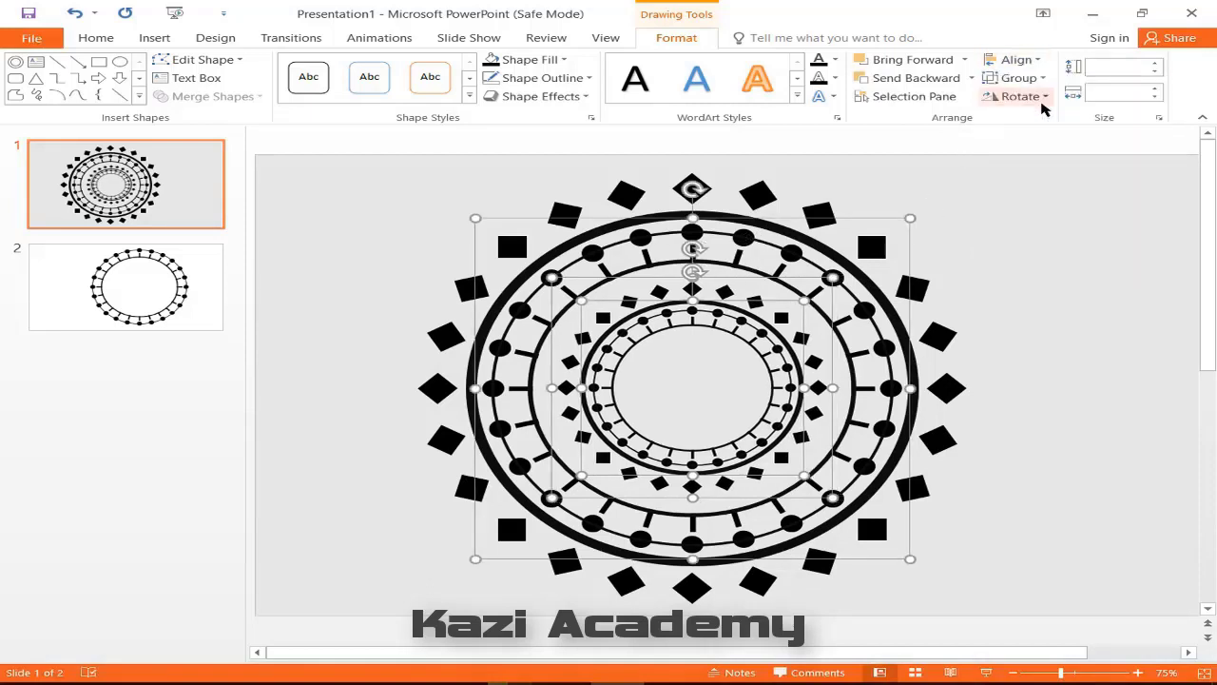
click(1025, 61)
click(1046, 170)
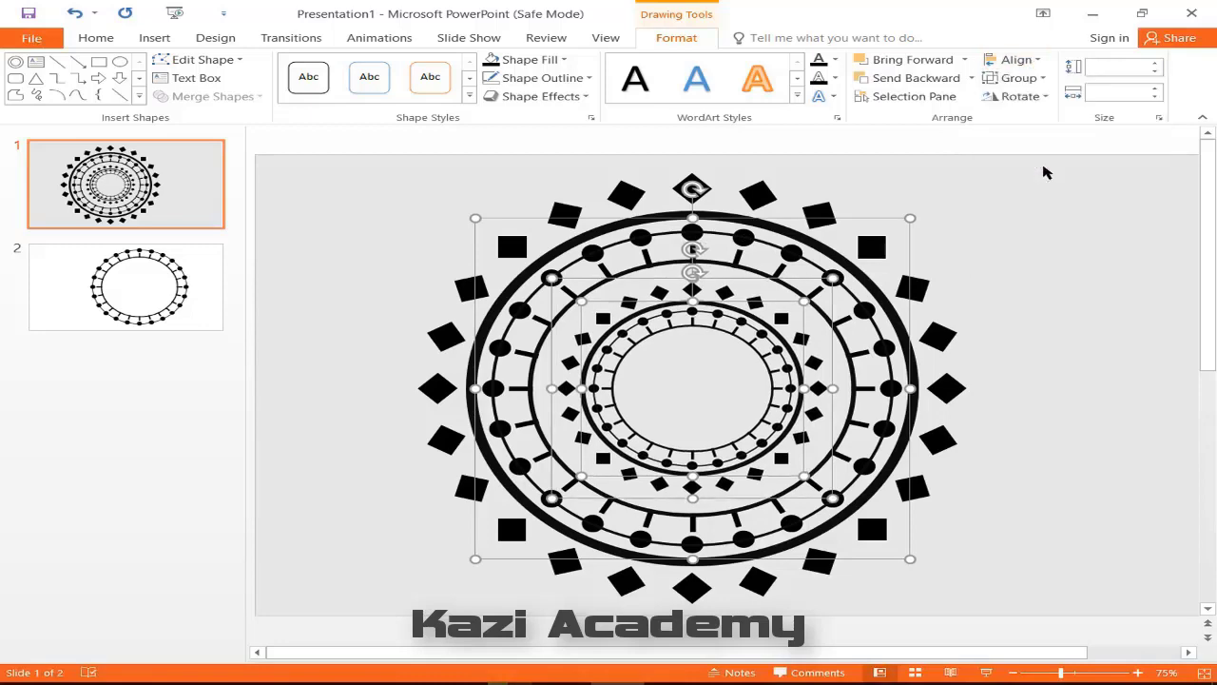
click(1046, 172)
drag(782, 318, 1172, 316)
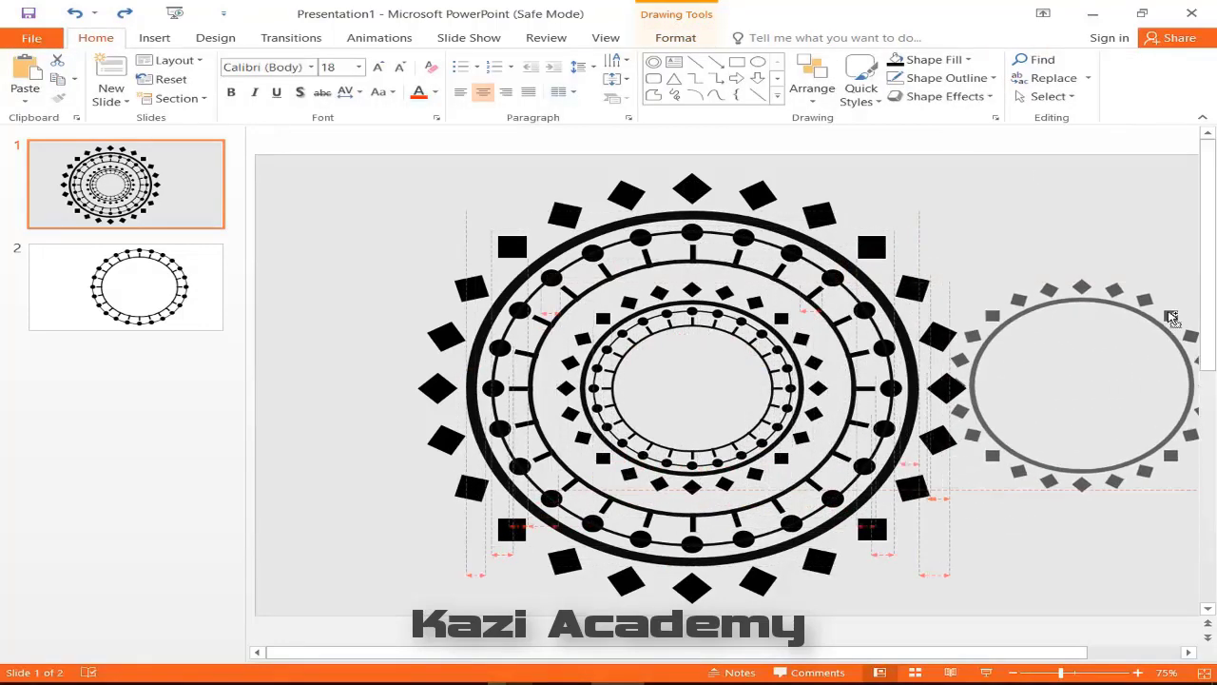
Ungroup the copied diamond ring into separate pieces.
right_click(1120, 295)
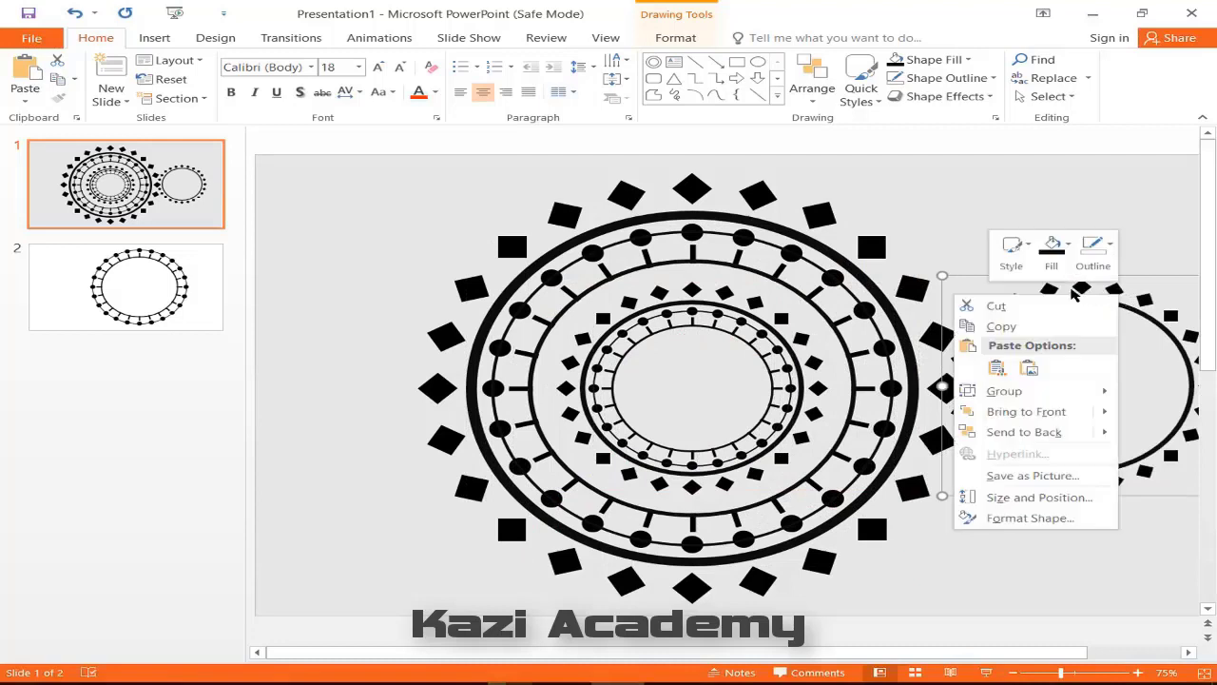
mouse_move(989, 391)
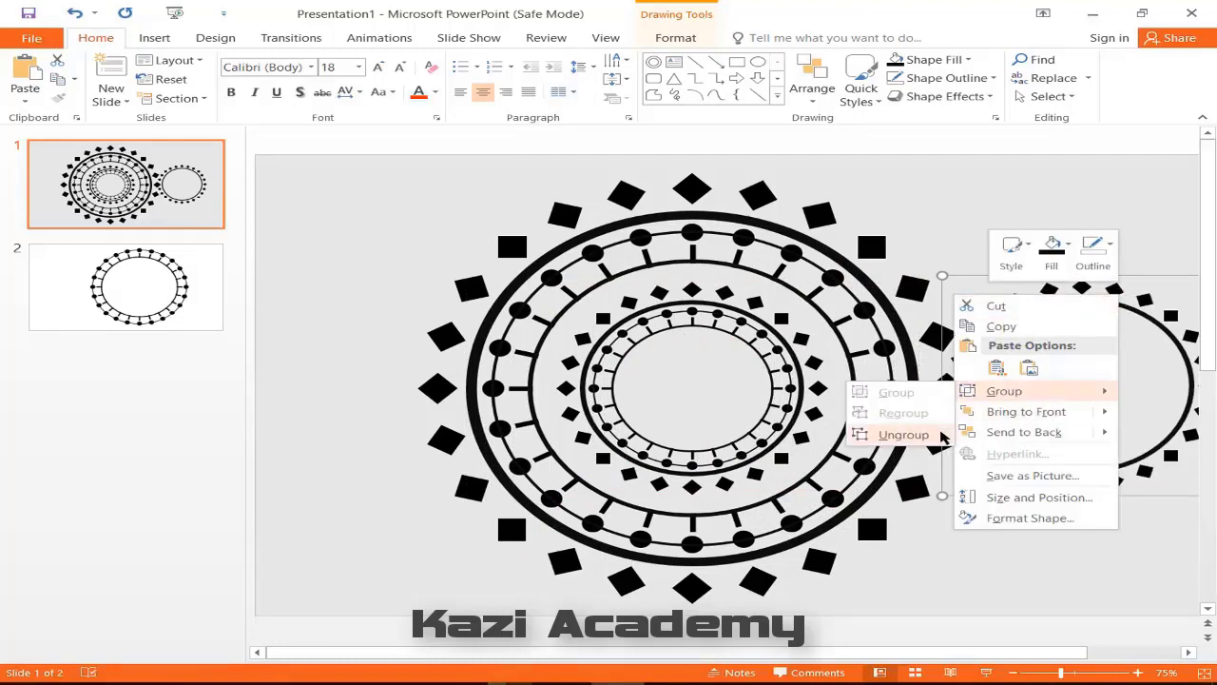
click(940, 435)
click(1074, 333)
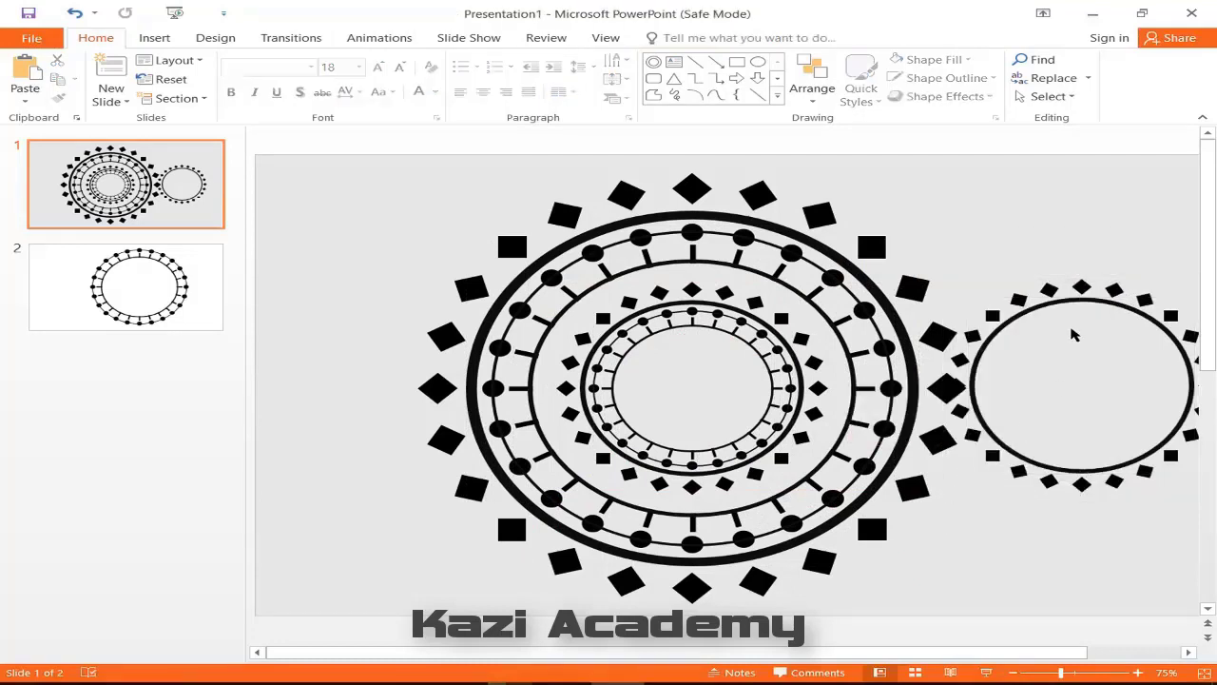
Move the plain circle to the slide's lower-left edge and select the remaining diamond ring.
click(1055, 304)
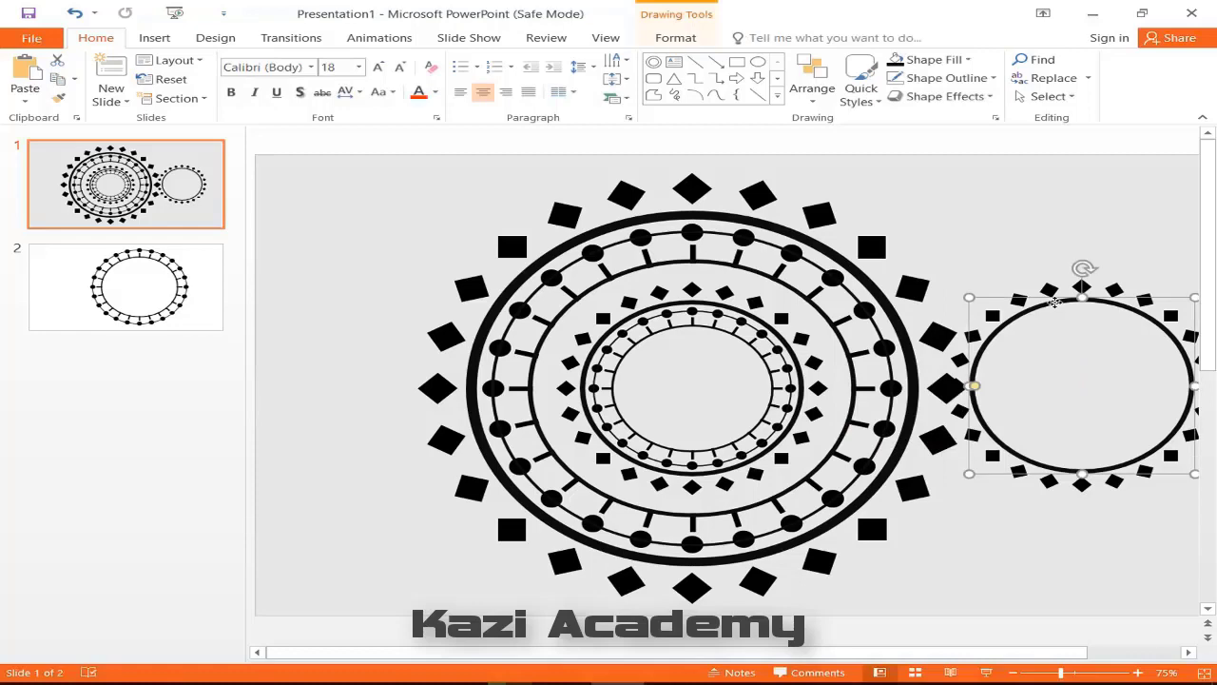
drag(1056, 303, 422, 233)
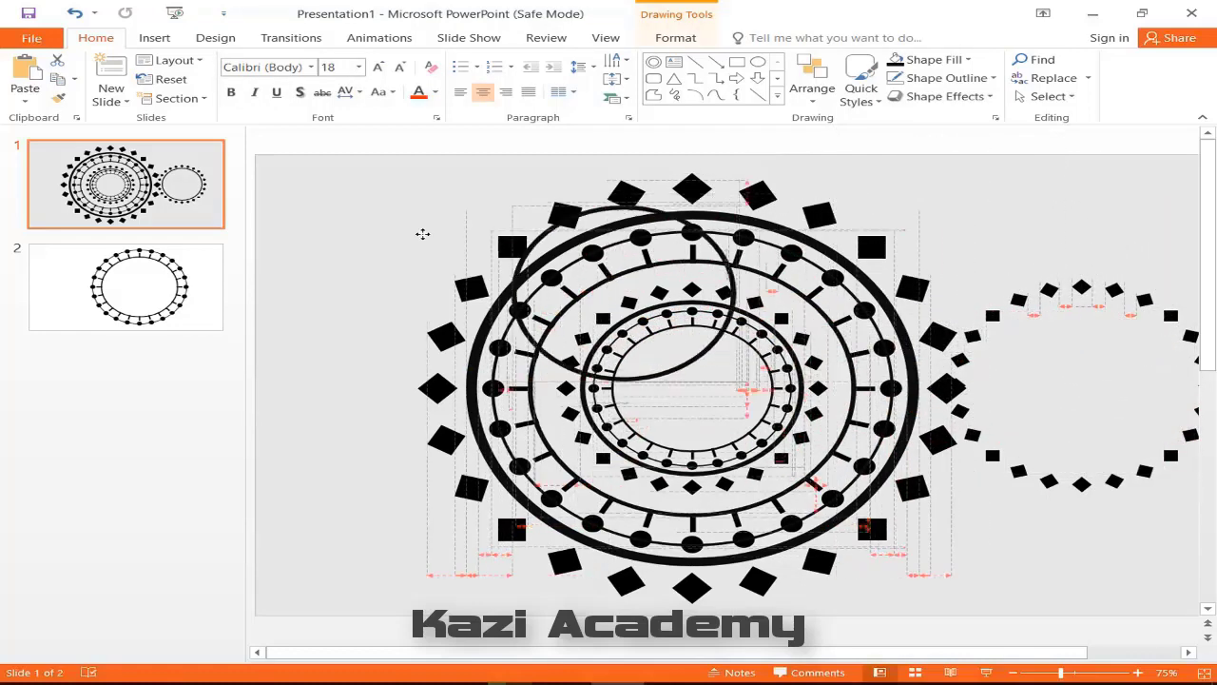
drag(422, 233, 285, 538)
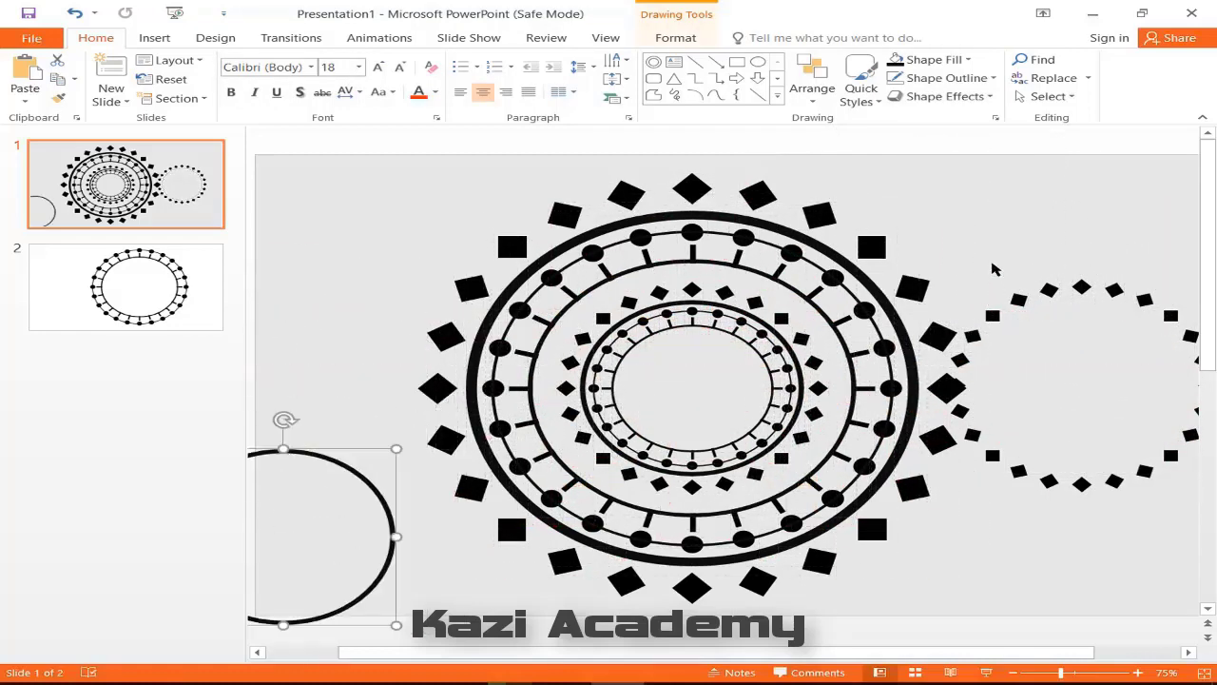
drag(934, 235, 1201, 573)
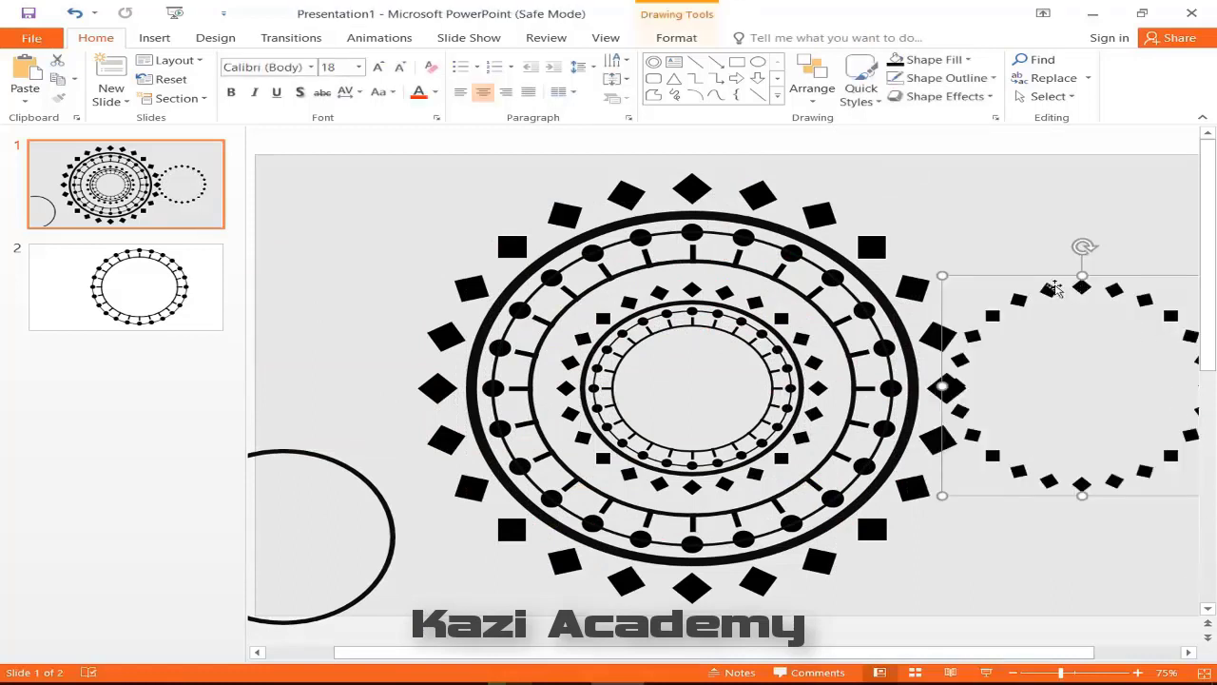
Shrink the small diamond ring and centre it on the mandala's innermost ring both ways.
mouse_move(943, 275)
mouse_down()
mouse_move(1113, 398)
mouse_move(688, 348)
mouse_up()
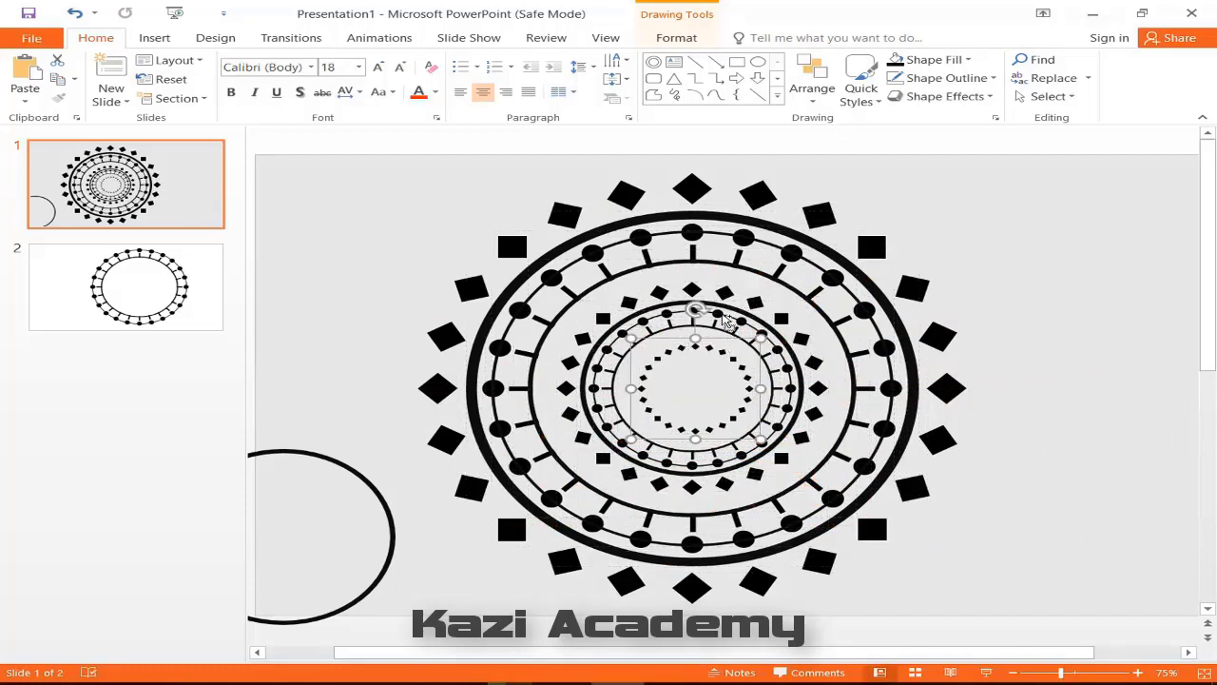
shift+click(719, 313)
click(689, 38)
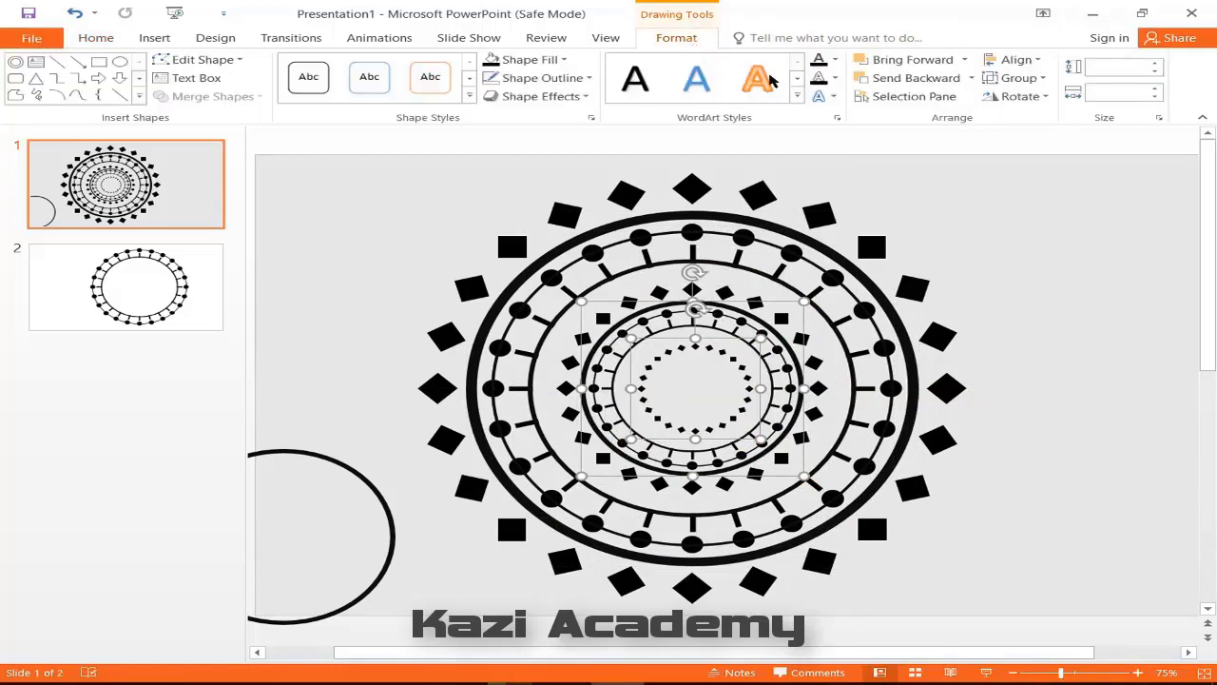
click(1016, 63)
click(1046, 101)
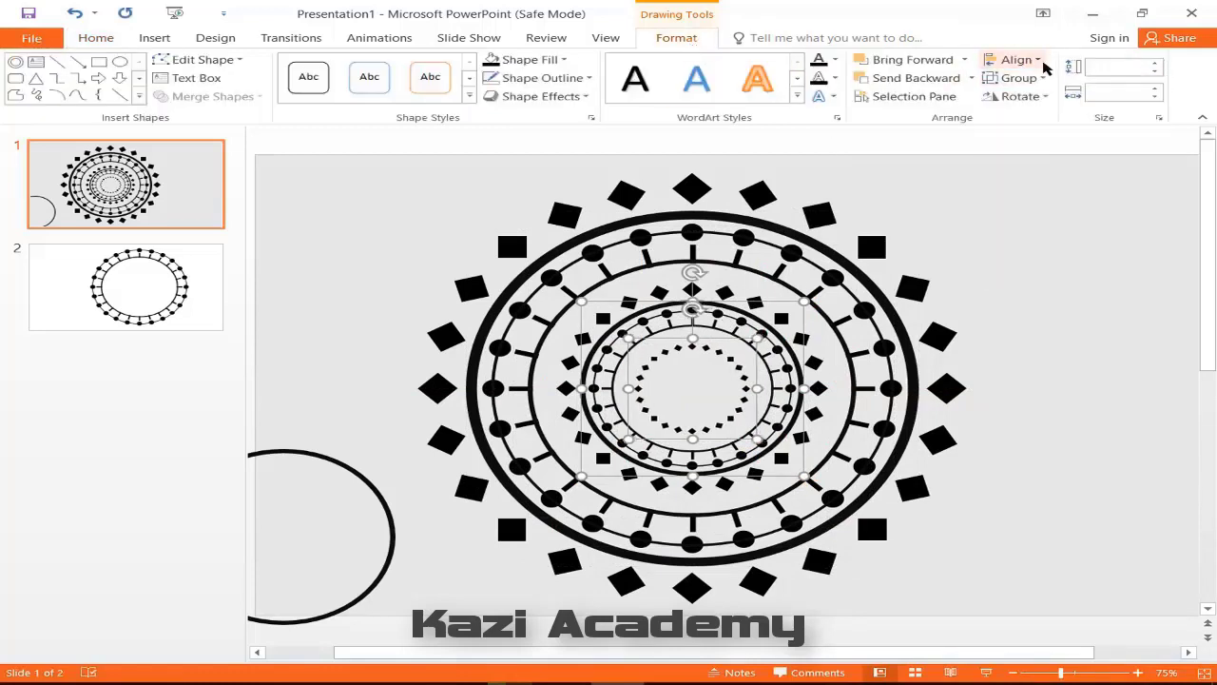
click(1039, 61)
click(1062, 166)
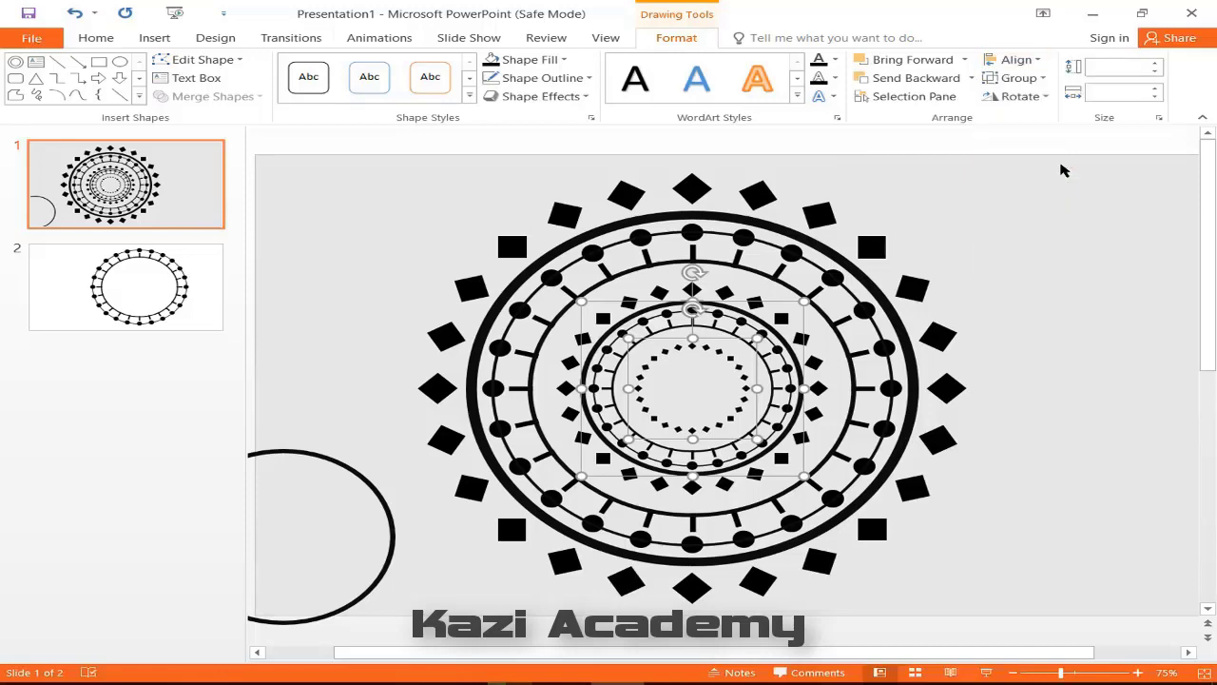
click(1092, 304)
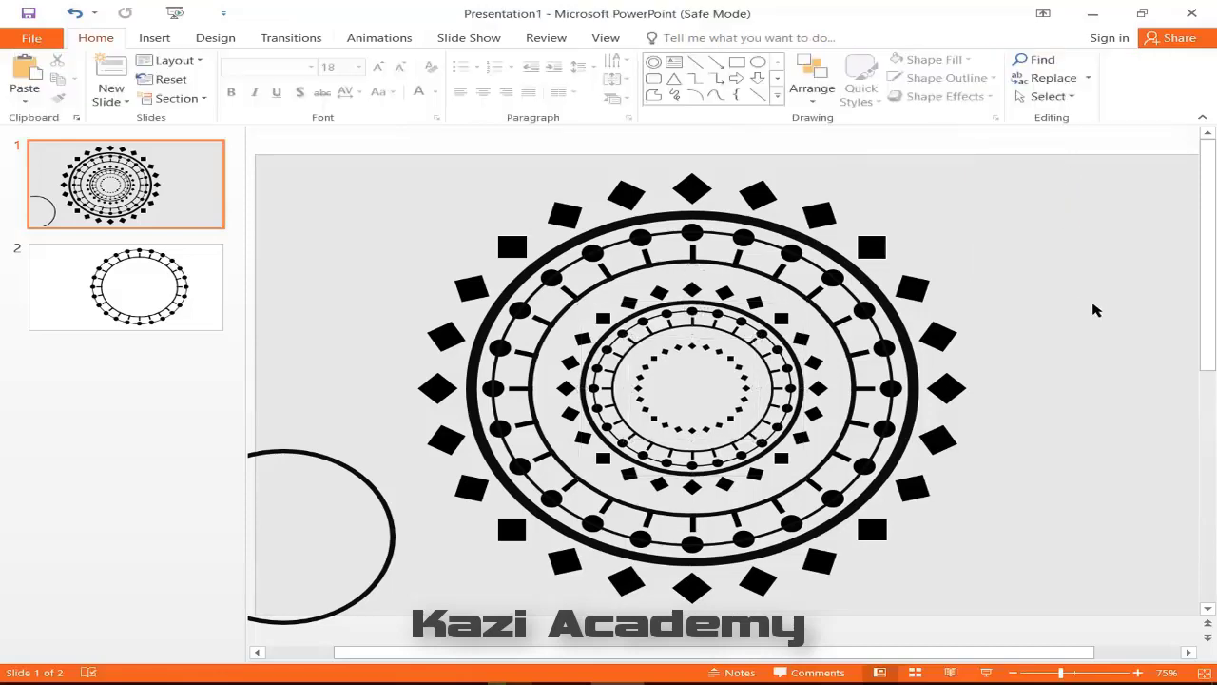
Draw a small oval on slide 1 with black fill and no outline.
click(165, 40)
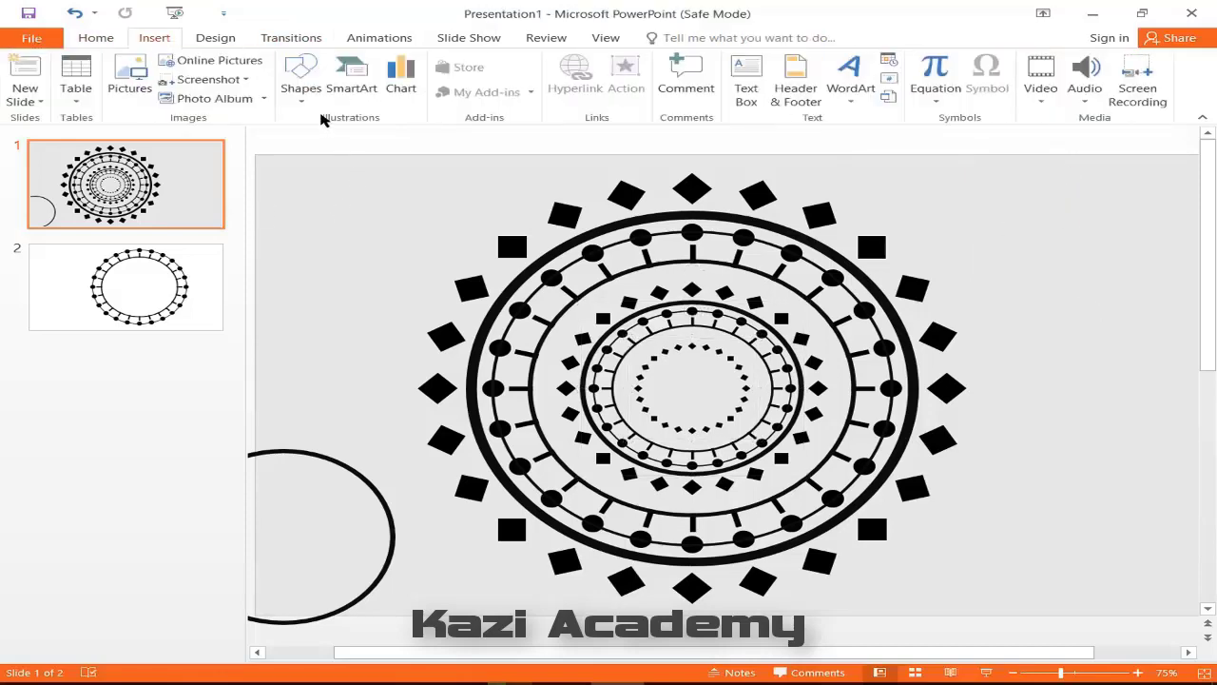
click(301, 81)
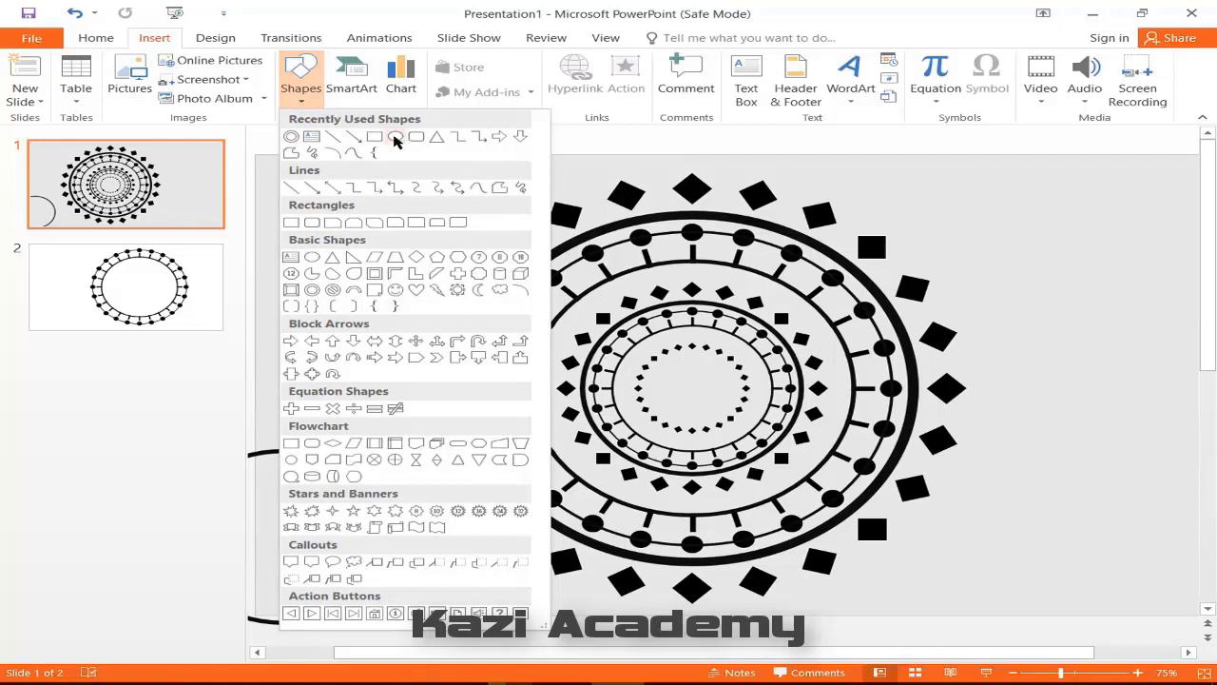
click(396, 137)
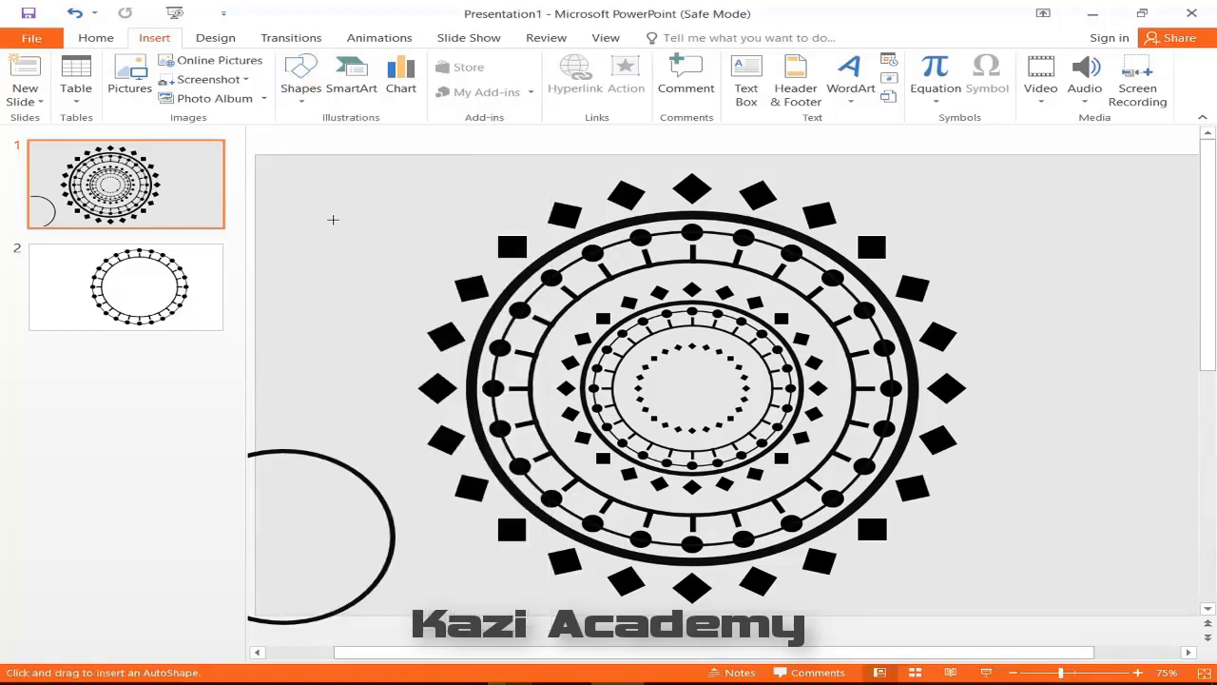
drag(334, 222, 369, 246)
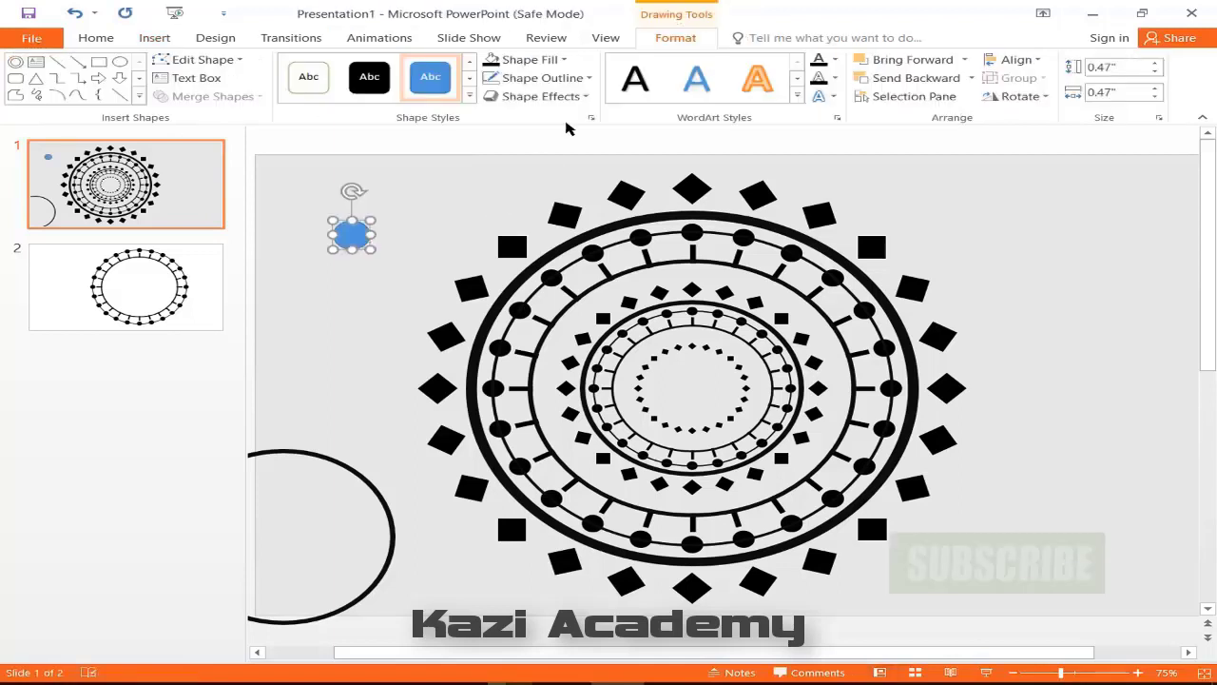
click(519, 60)
click(509, 153)
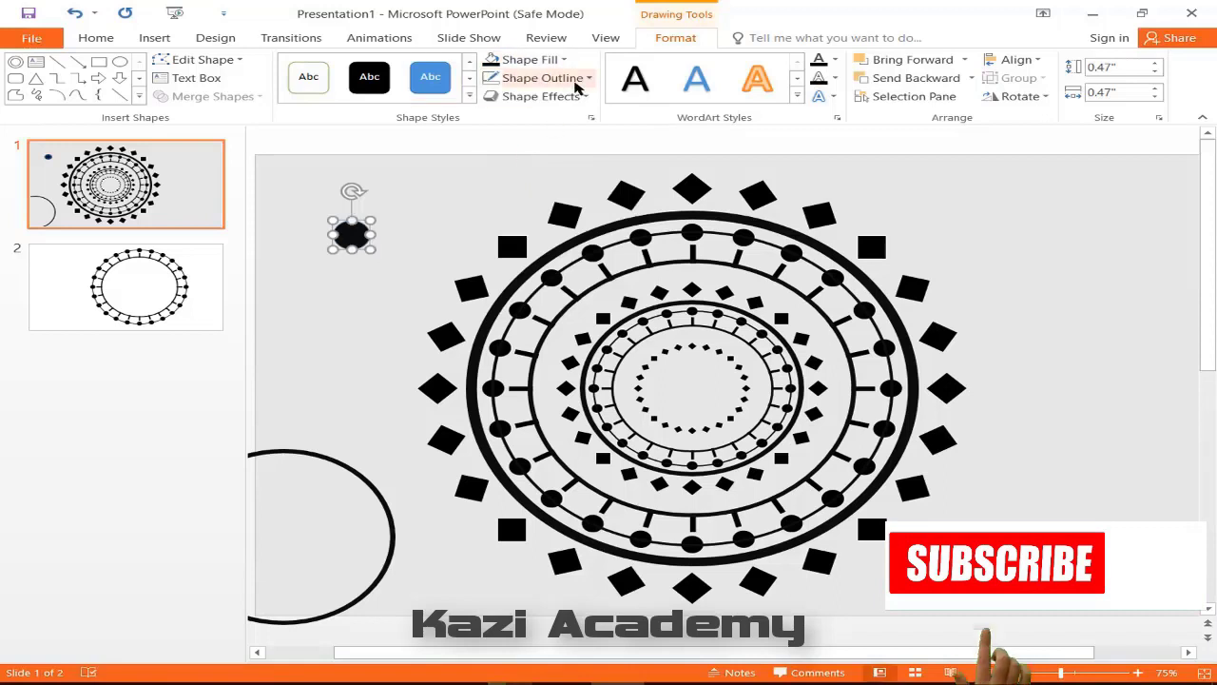
click(542, 78)
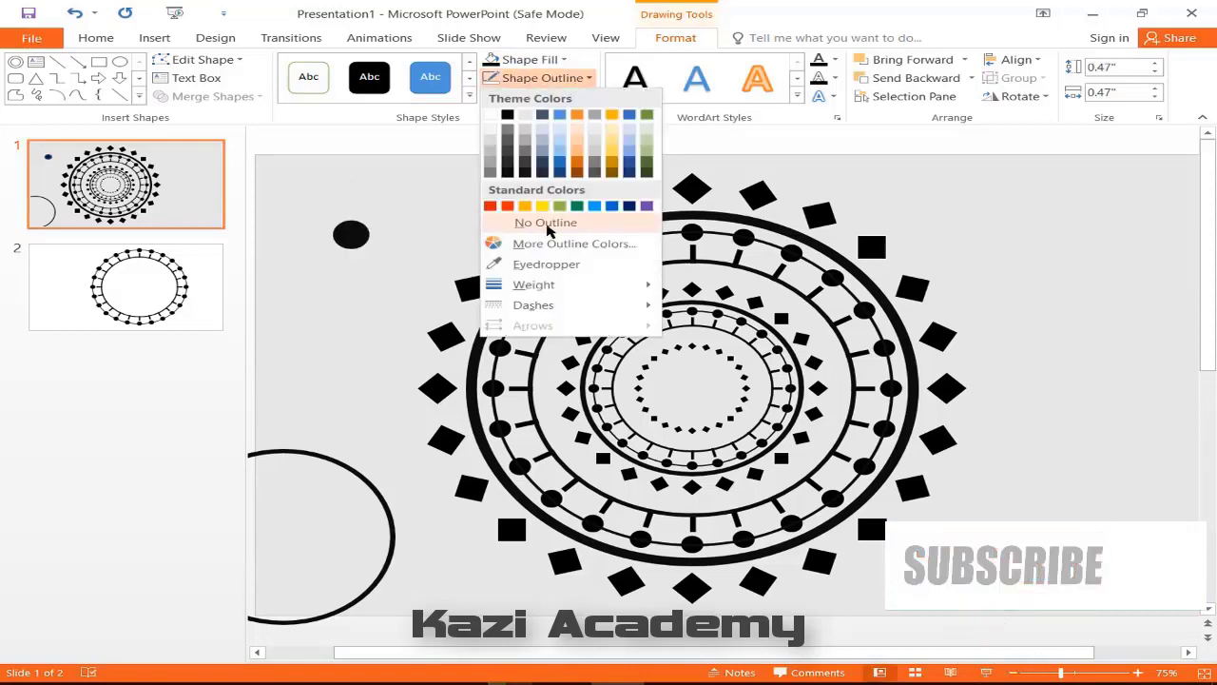
click(502, 226)
Move the black dot to the mandala centre and align it center and middle with the dotted ring.
drag(360, 237, 692, 385)
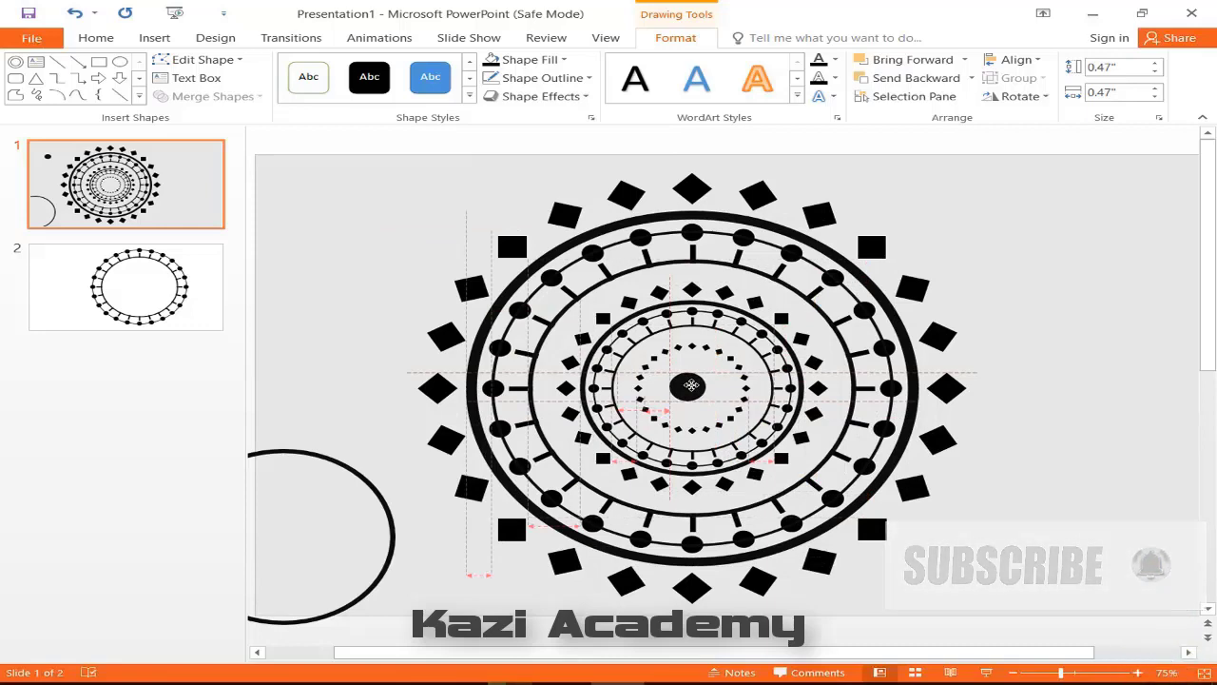
drag(692, 385, 688, 385)
shift+click(664, 350)
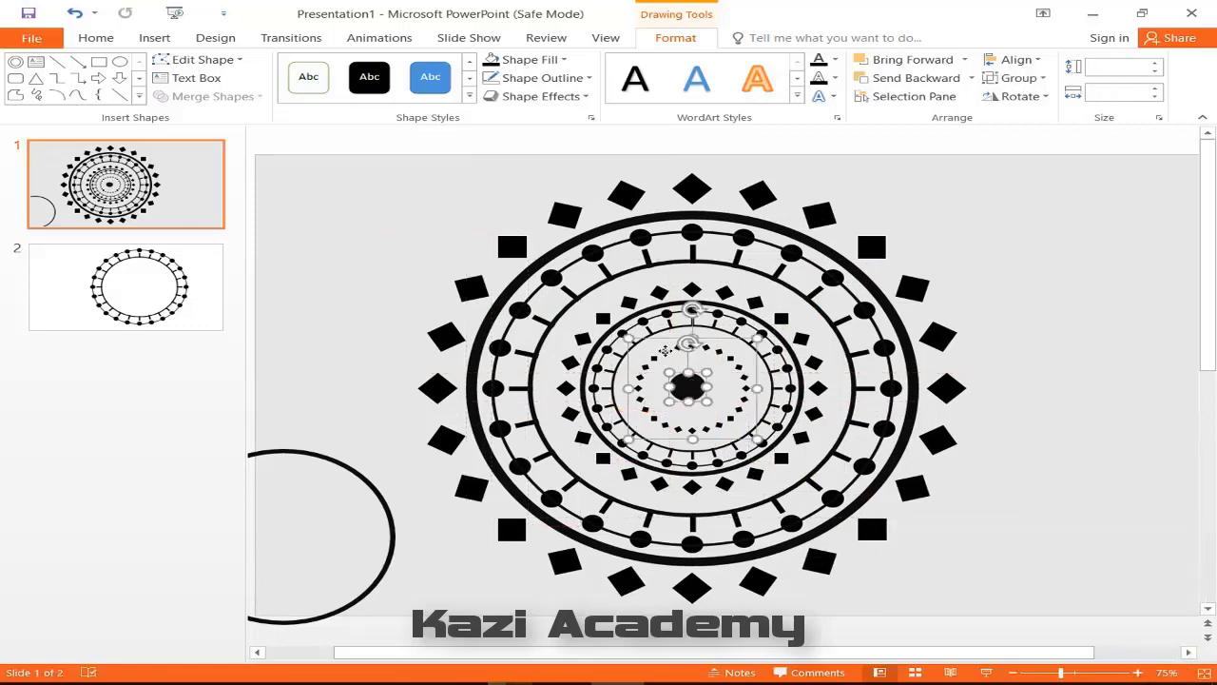
click(1017, 61)
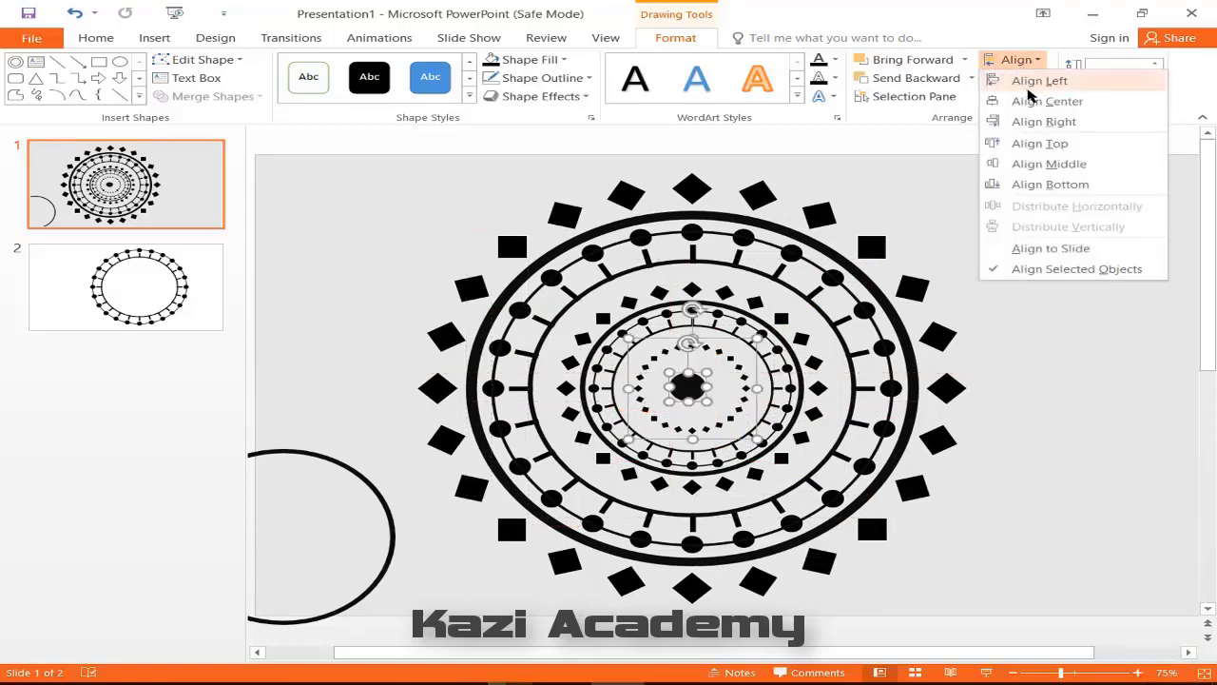
click(1034, 102)
click(1032, 61)
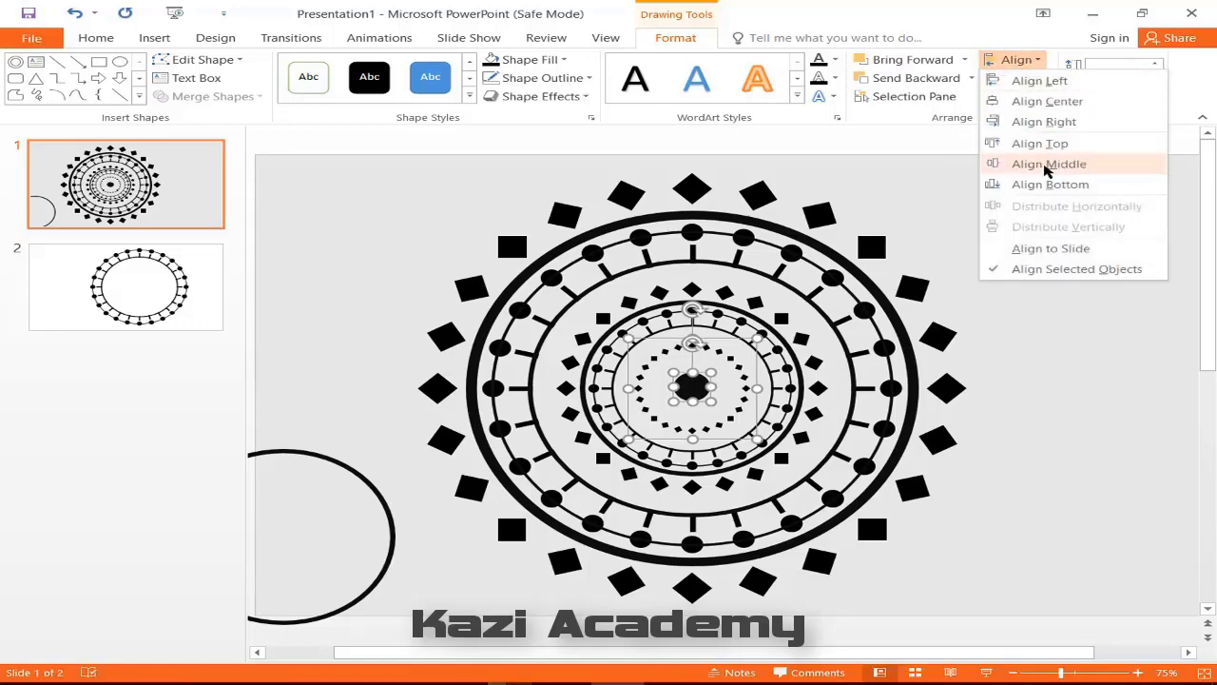
click(1046, 164)
Select the whole mandala and glance at slide 2 before returning to slide 1.
click(975, 524)
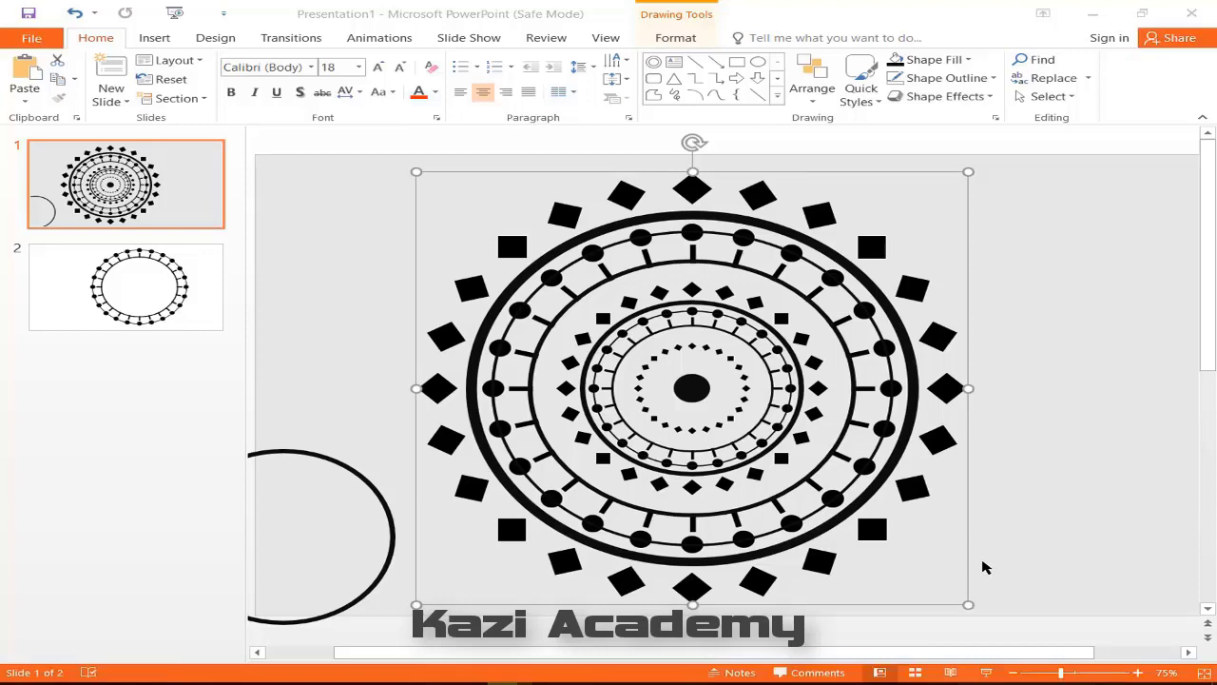
ctrl+scroll(983, 567, down, 3)
click(203, 279)
click(190, 205)
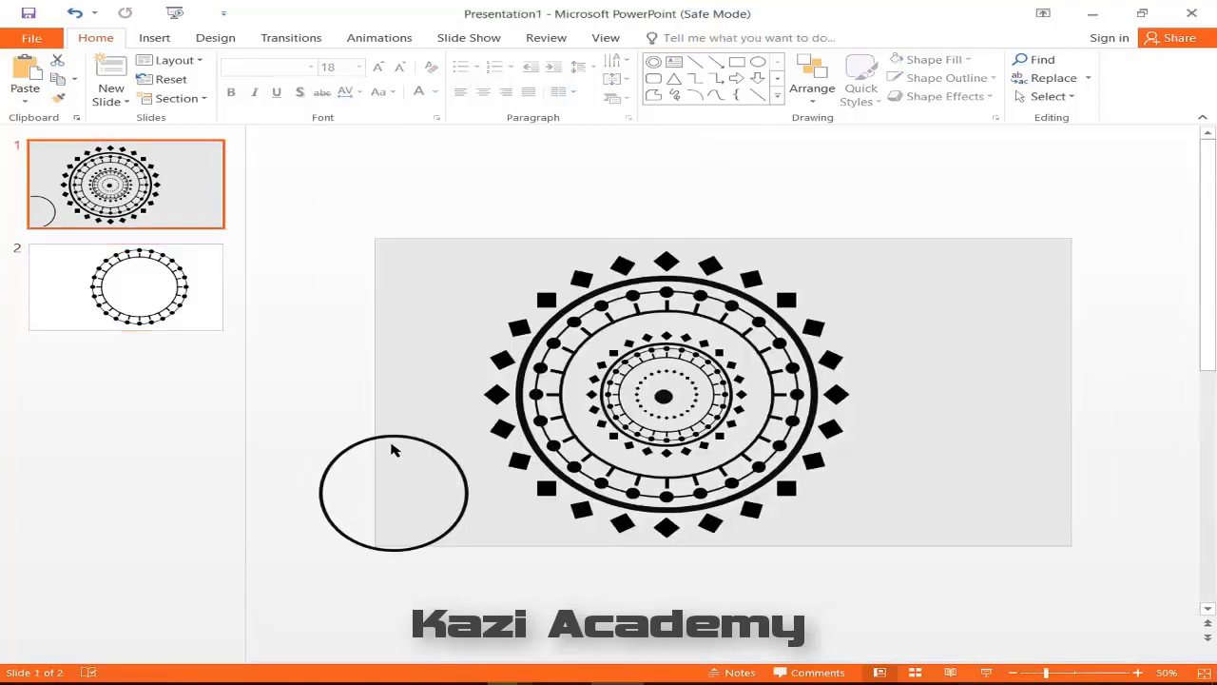
Move the stray lower-left circle from slide 1 onto a new blank slide 3.
click(399, 437)
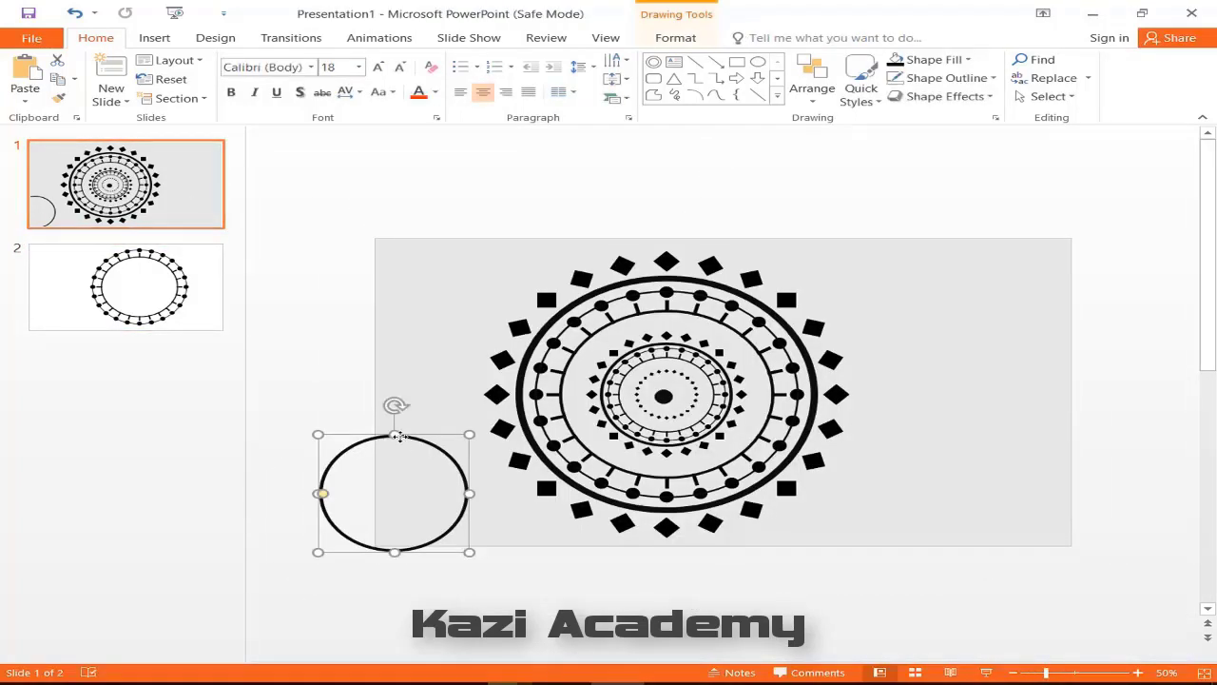
key(Delete)
click(199, 318)
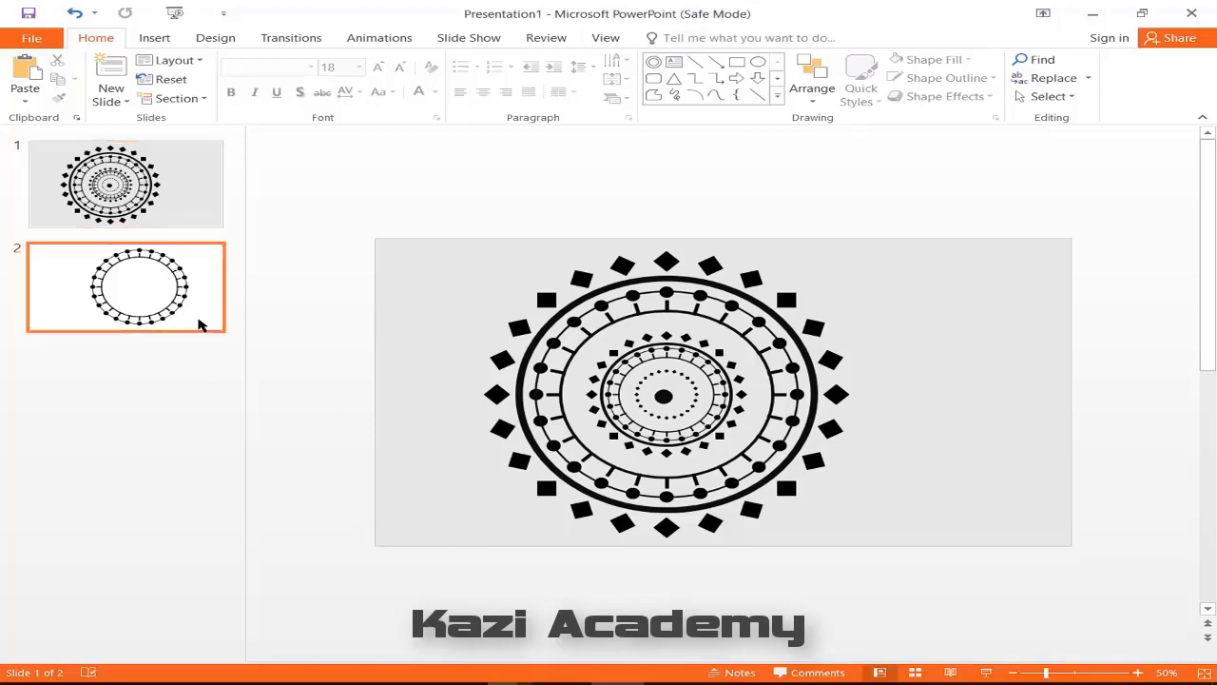
click(118, 99)
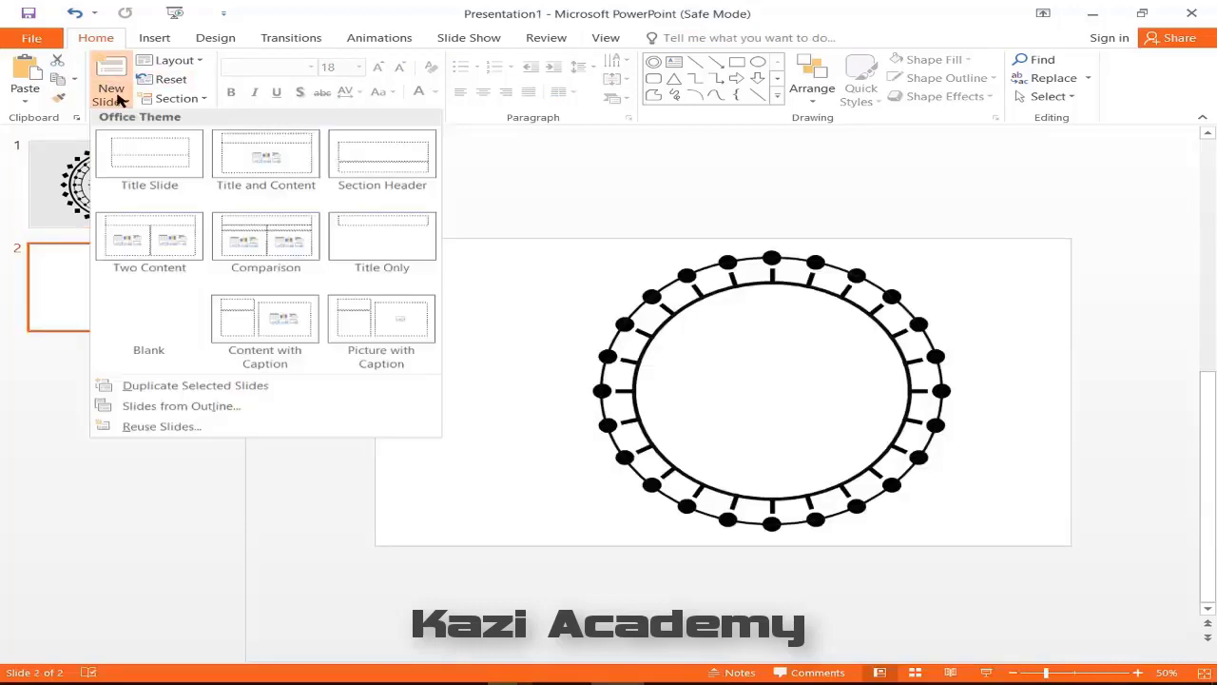
click(152, 323)
key(ctrl+v)
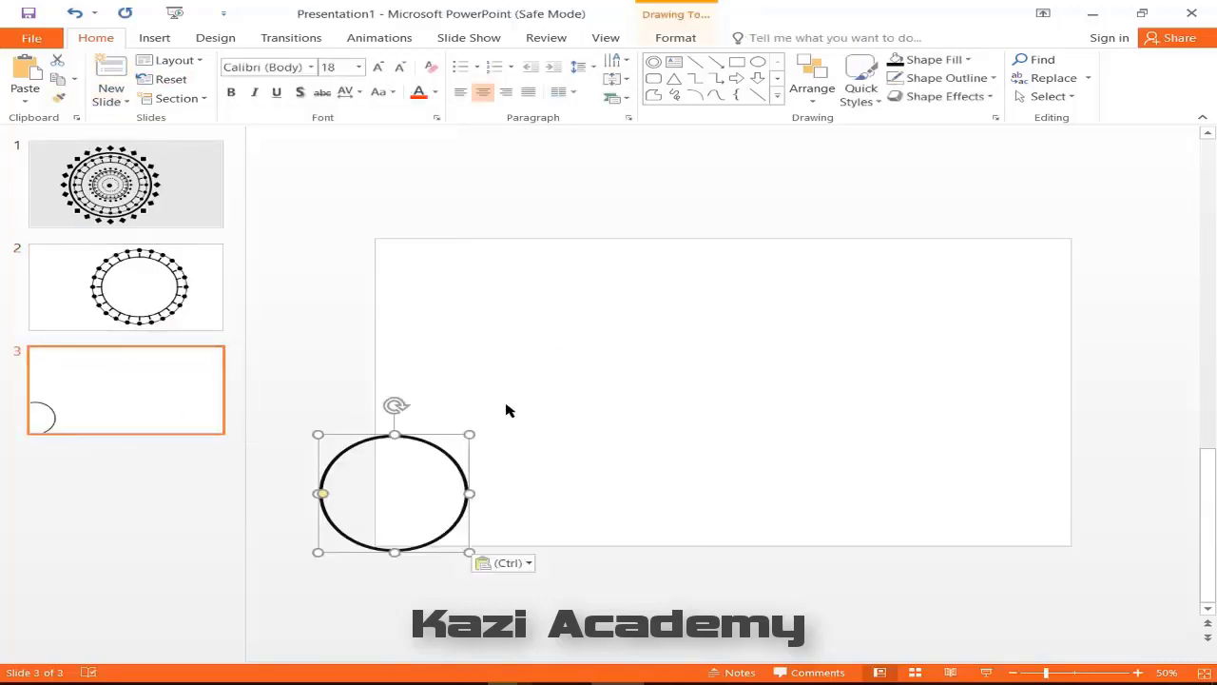
Centre the circle on slide 3 and enlarge it to fill most of the slide height.
drag(440, 451, 677, 316)
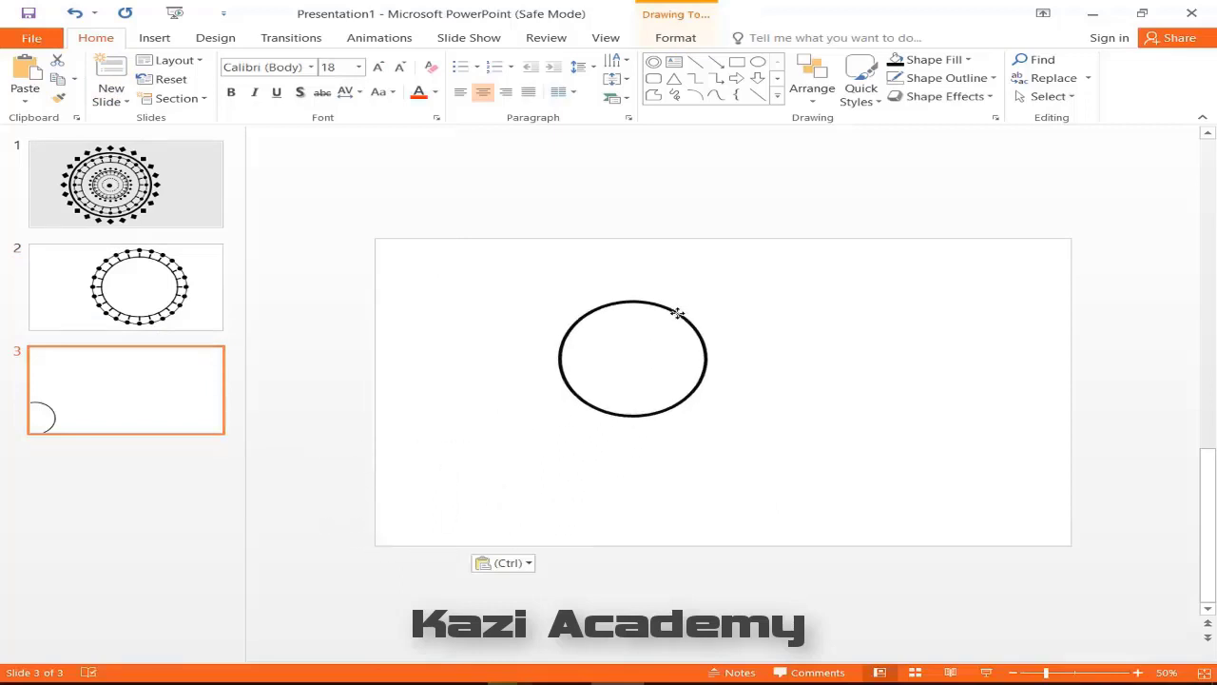
drag(705, 418, 861, 537)
drag(557, 299, 488, 247)
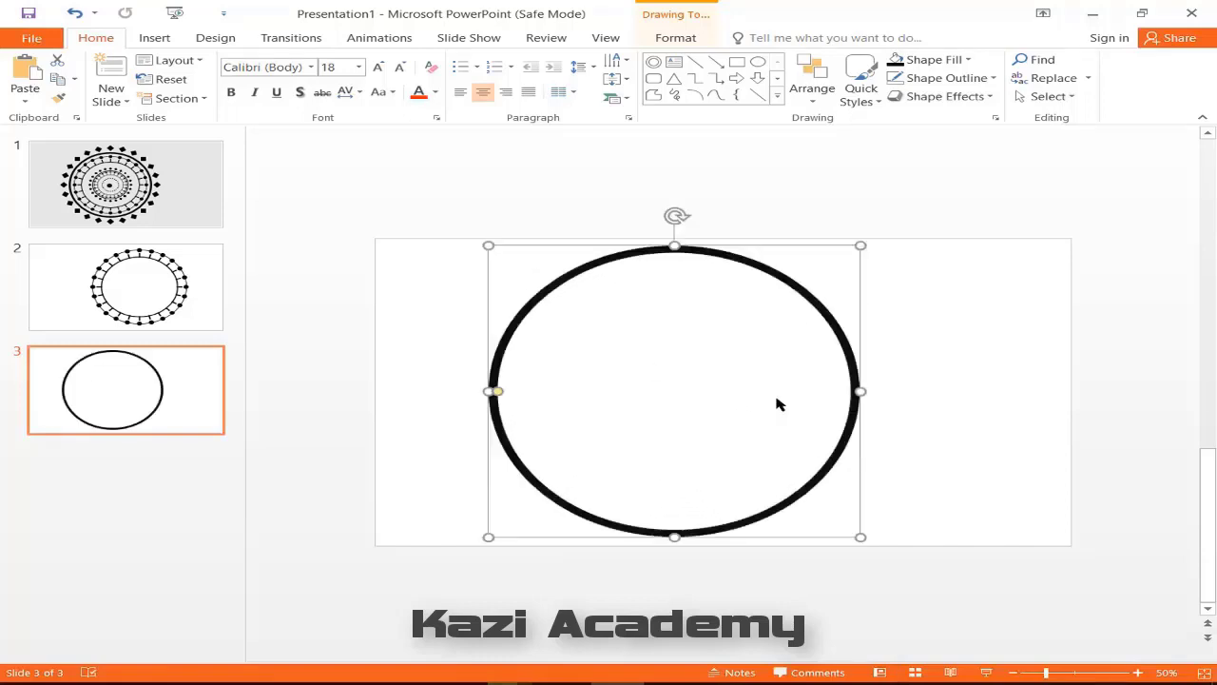
click(953, 388)
click(156, 42)
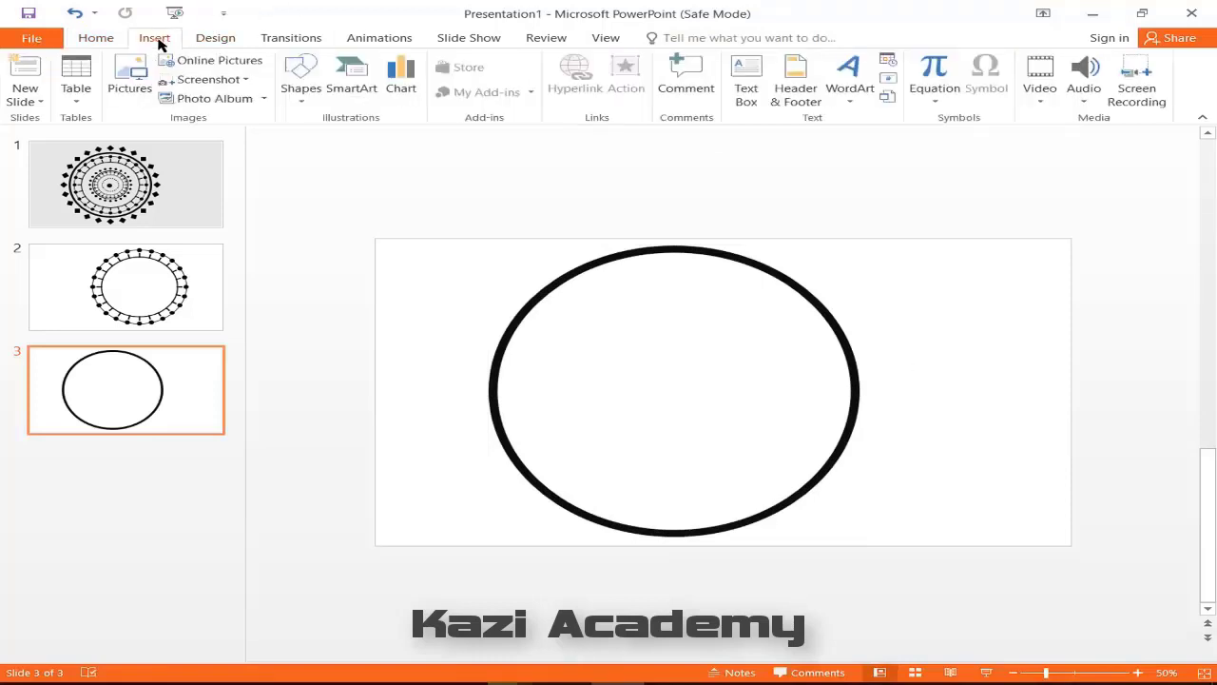
Draw a tall rectangle bar and centre it horizontally and vertically on the circle.
click(306, 82)
click(373, 138)
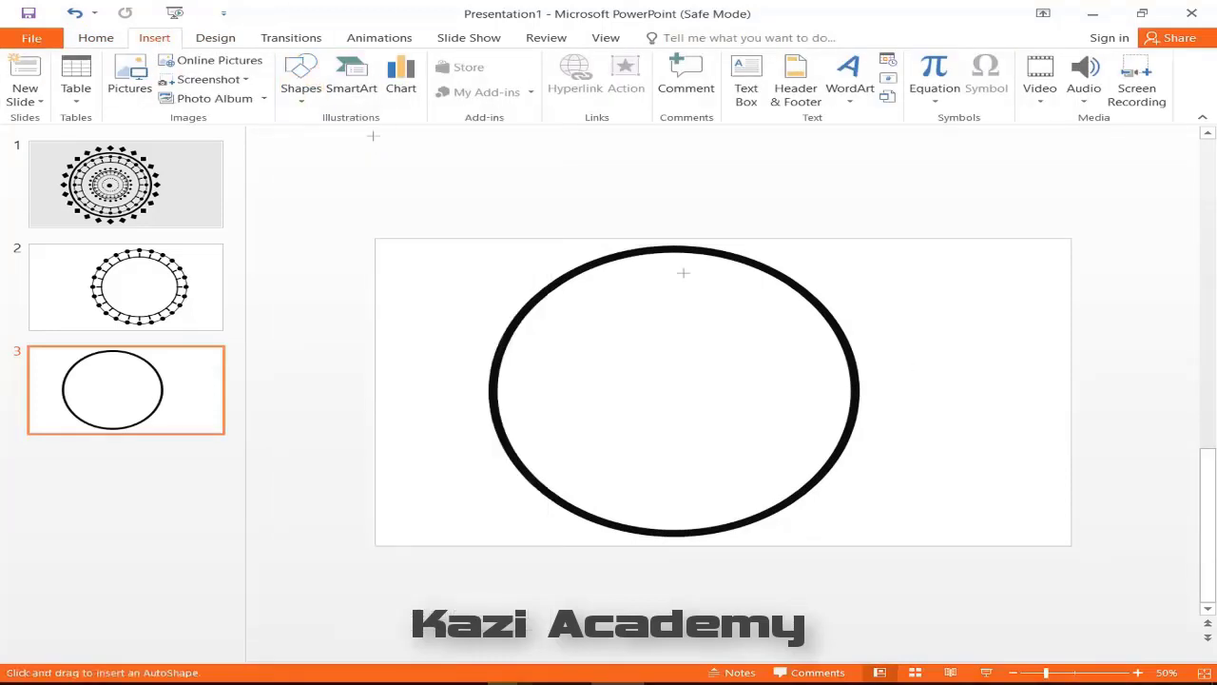
drag(666, 225, 685, 579)
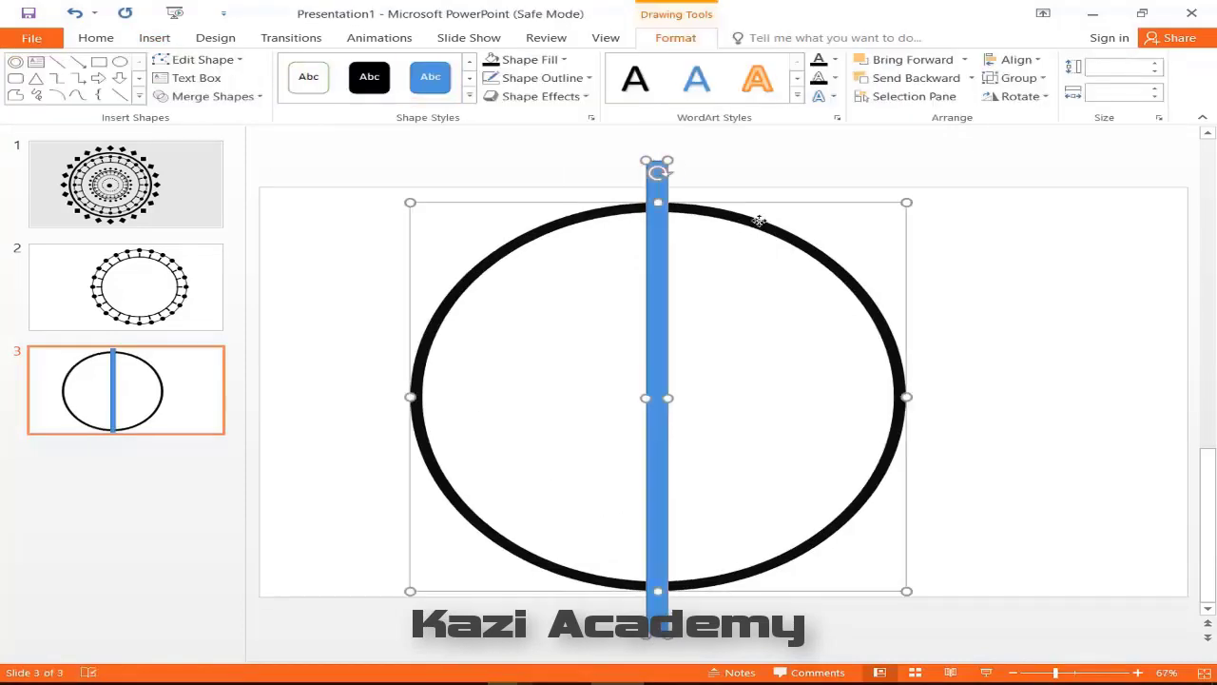
click(1027, 62)
click(1047, 101)
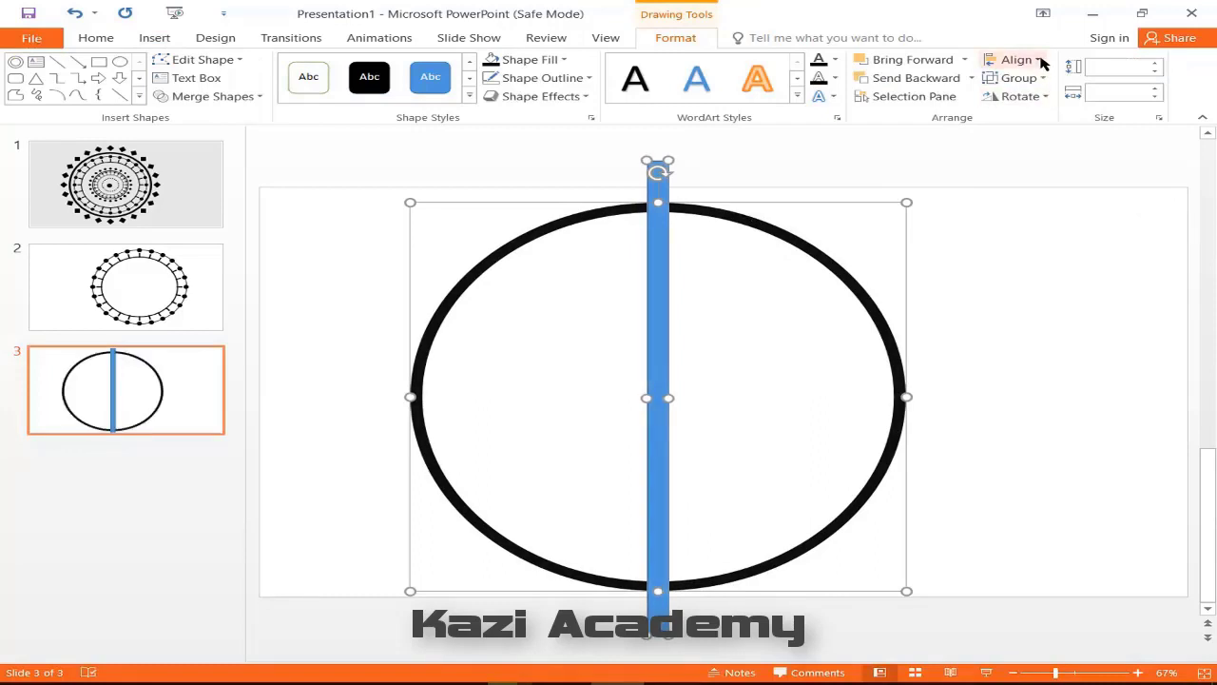
click(1043, 62)
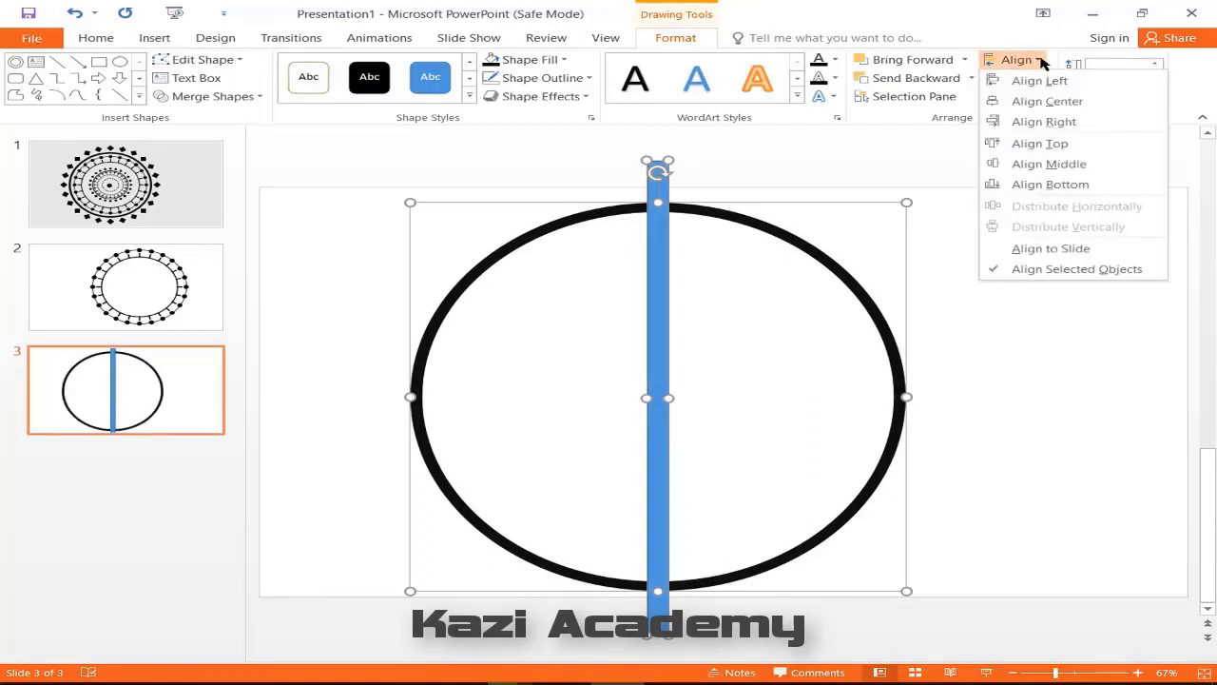
click(1049, 164)
click(1011, 258)
drag(658, 240, 669, 241)
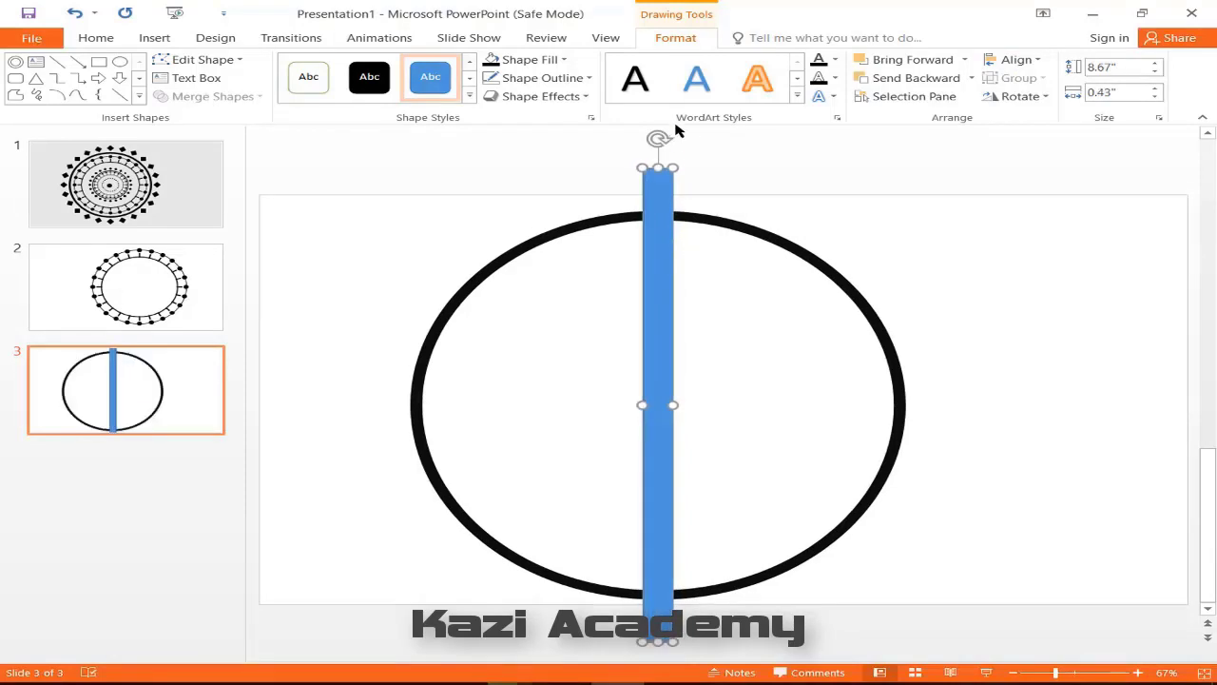
Rotate and duplicate the bar repeatedly (Ctrl+D) so spokes radiate around the circle's centre.
drag(660, 137, 759, 152)
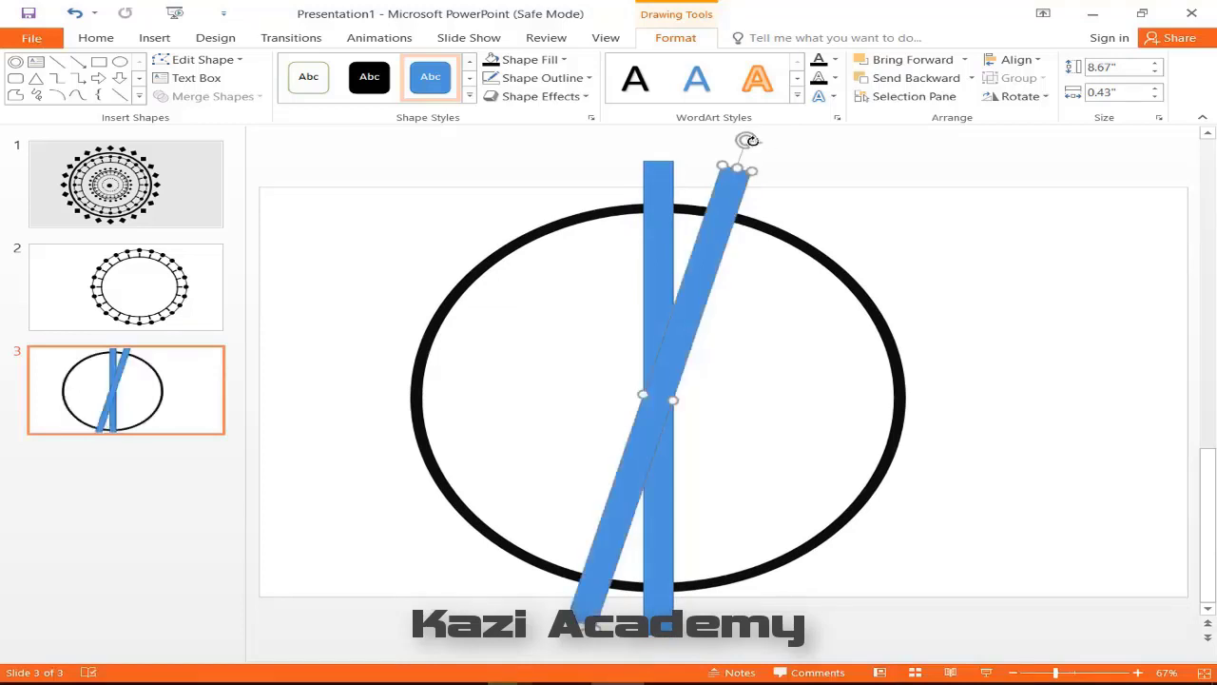
drag(750, 140, 842, 196)
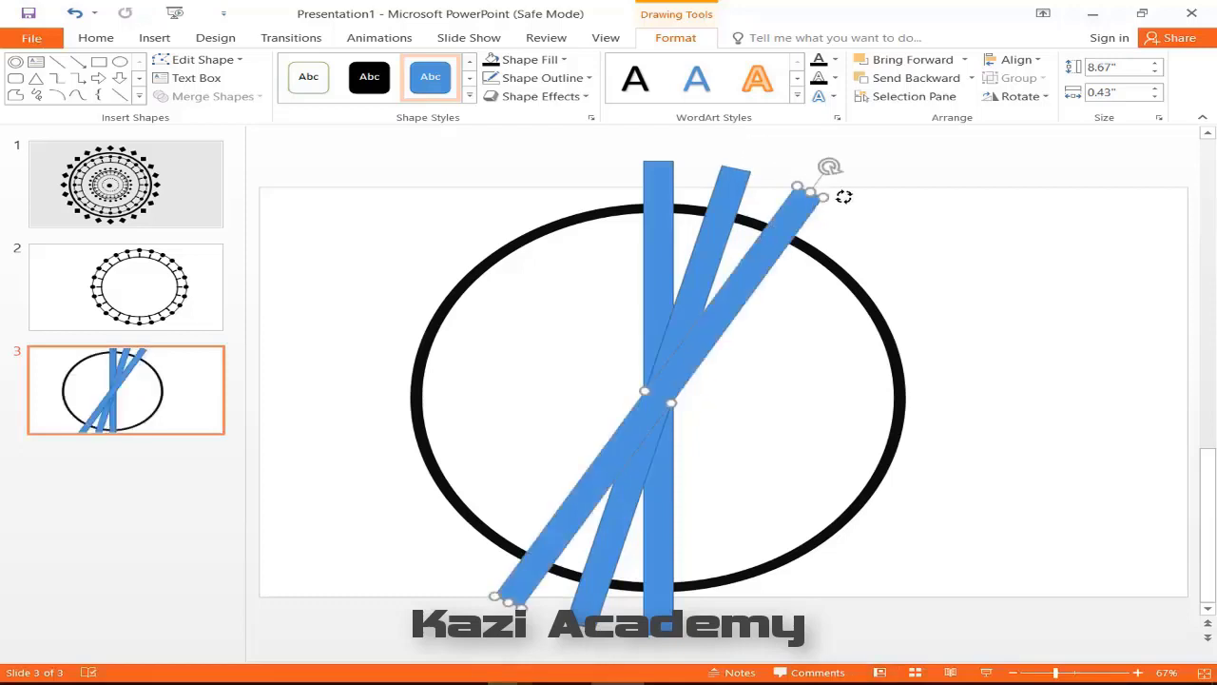
key(ctrl+d)
key(ctrl+d)
mouse_move(940, 264)
mouse_down()
mouse_move(1014, 326)
mouse_move(999, 403)
mouse_up()
key(ctrl+d)
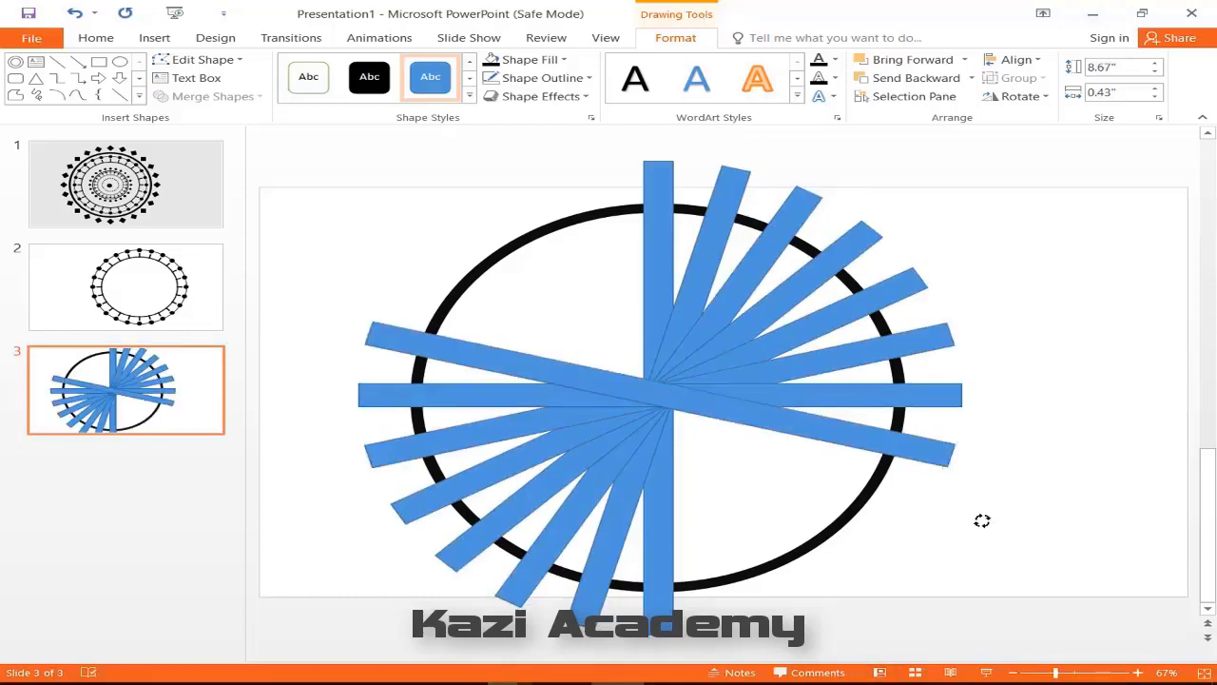
key(ctrl+d)
key(ctrl+d)
key(ctrl+d)
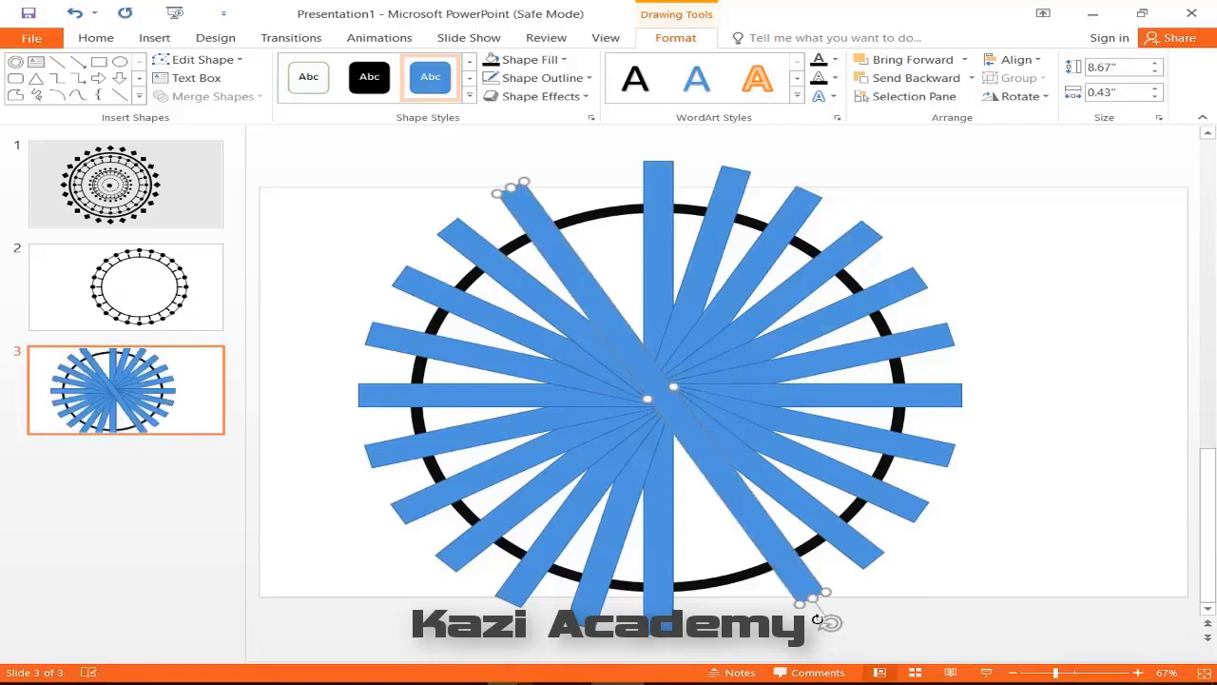
drag(831, 622, 734, 639)
click(733, 640)
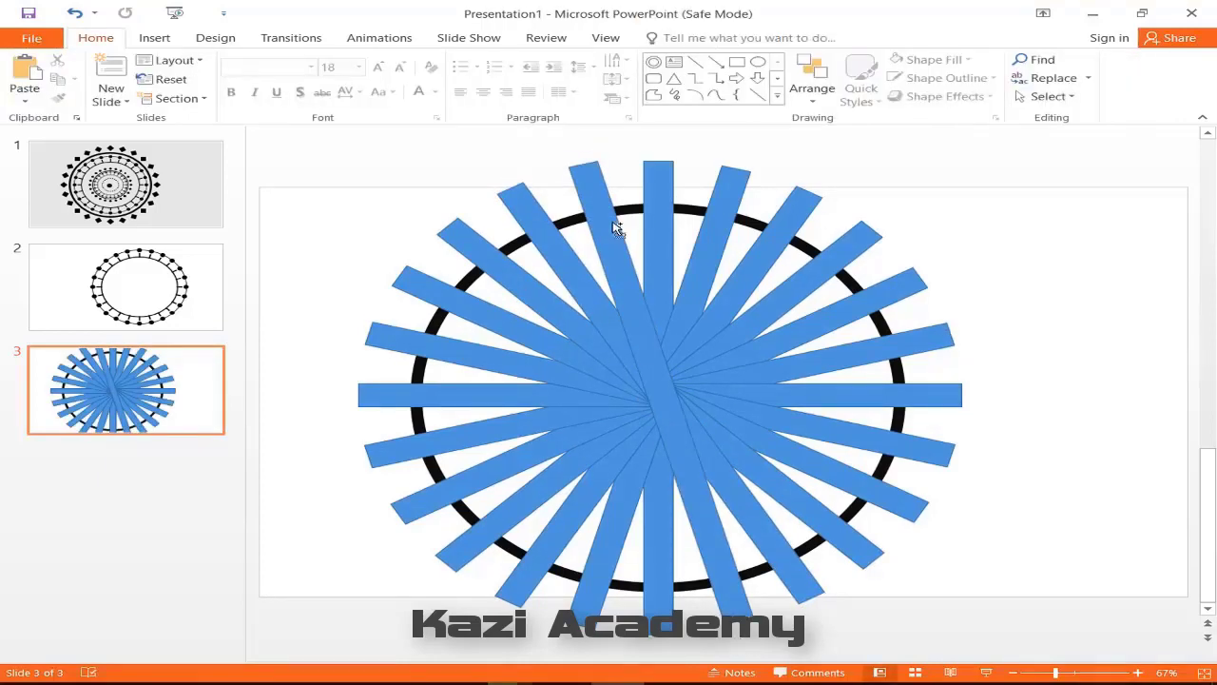
Select all nine blue spokes and merge them into a single shape.
click(612, 223)
shift+click(669, 231)
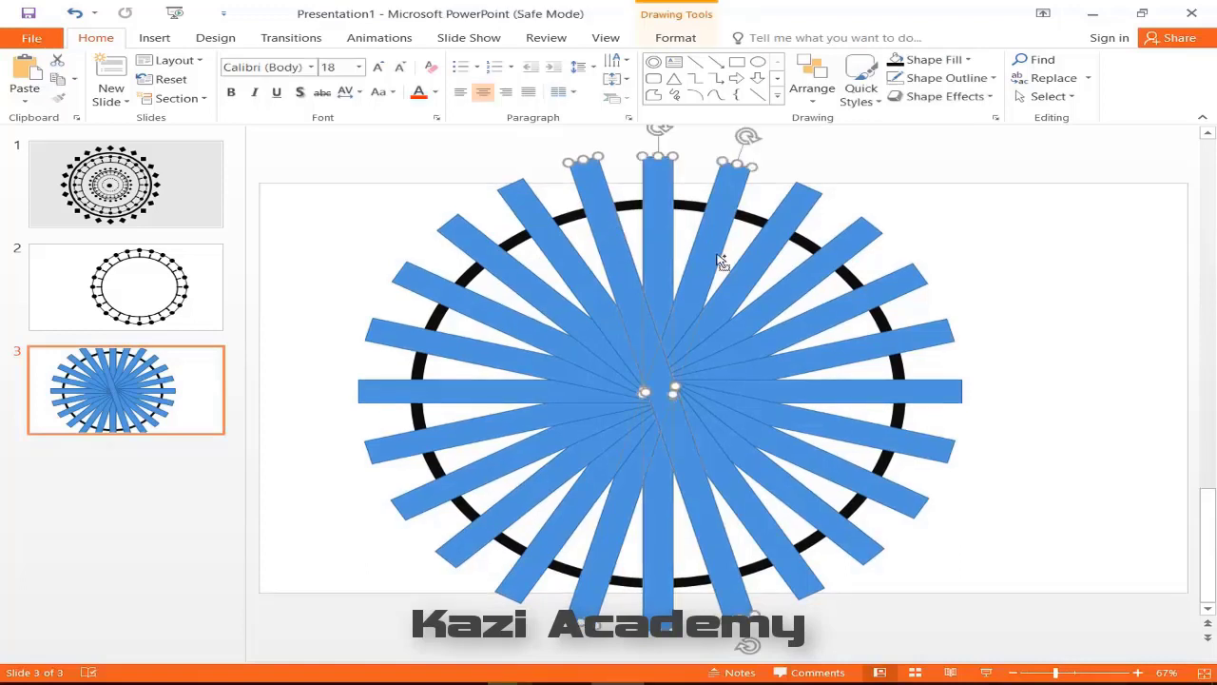
shift+click(715, 255)
shift+click(751, 281)
shift+click(789, 314)
shift+click(808, 390)
shift+click(797, 476)
shift+click(797, 493)
shift+click(748, 503)
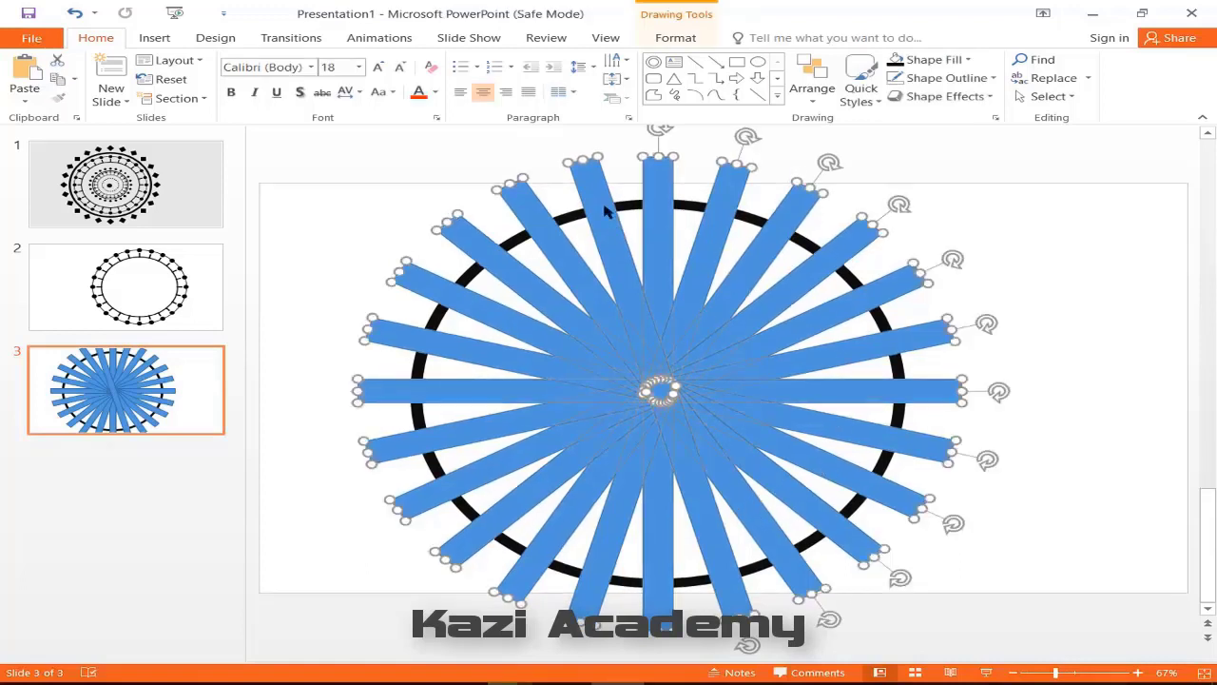
click(675, 37)
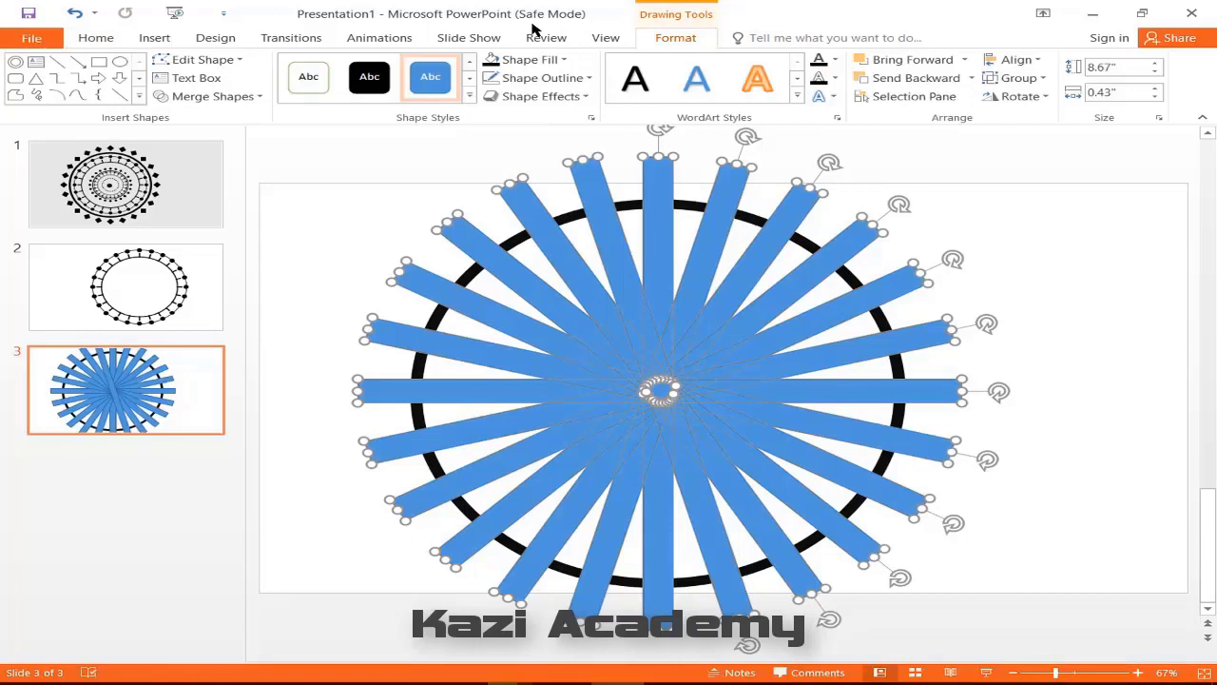
click(264, 98)
click(195, 138)
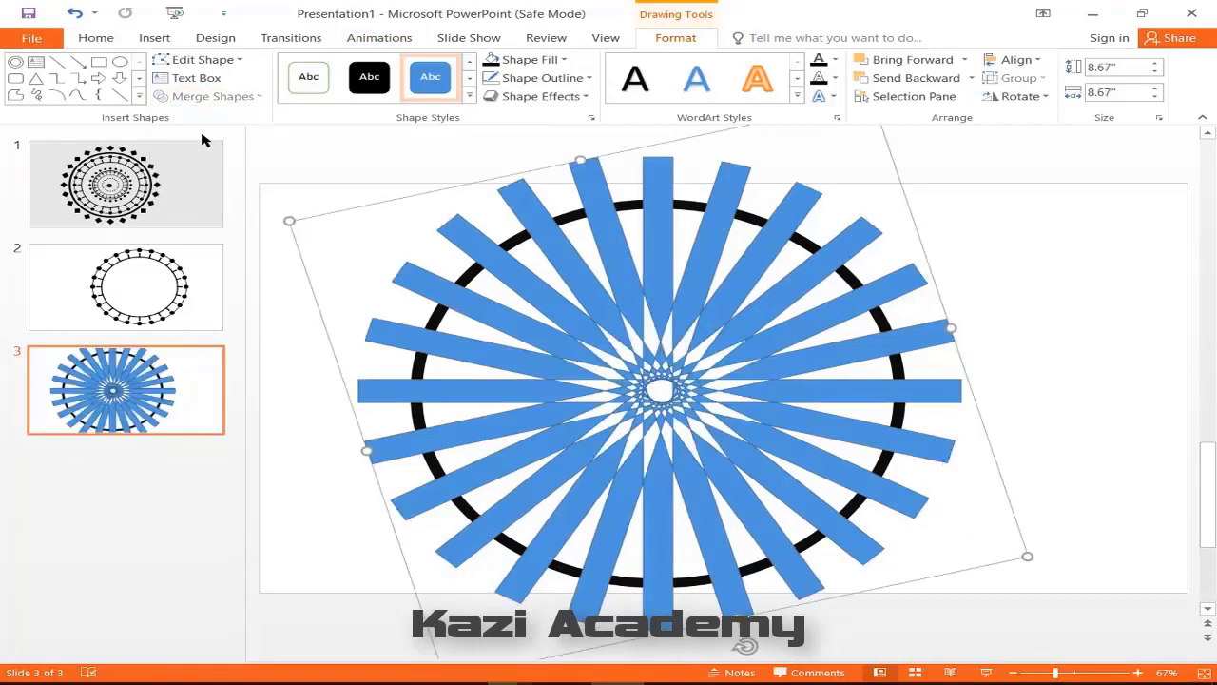
Subtract the merged spokes from the thick black ring, leaving a dashed circle.
click(326, 196)
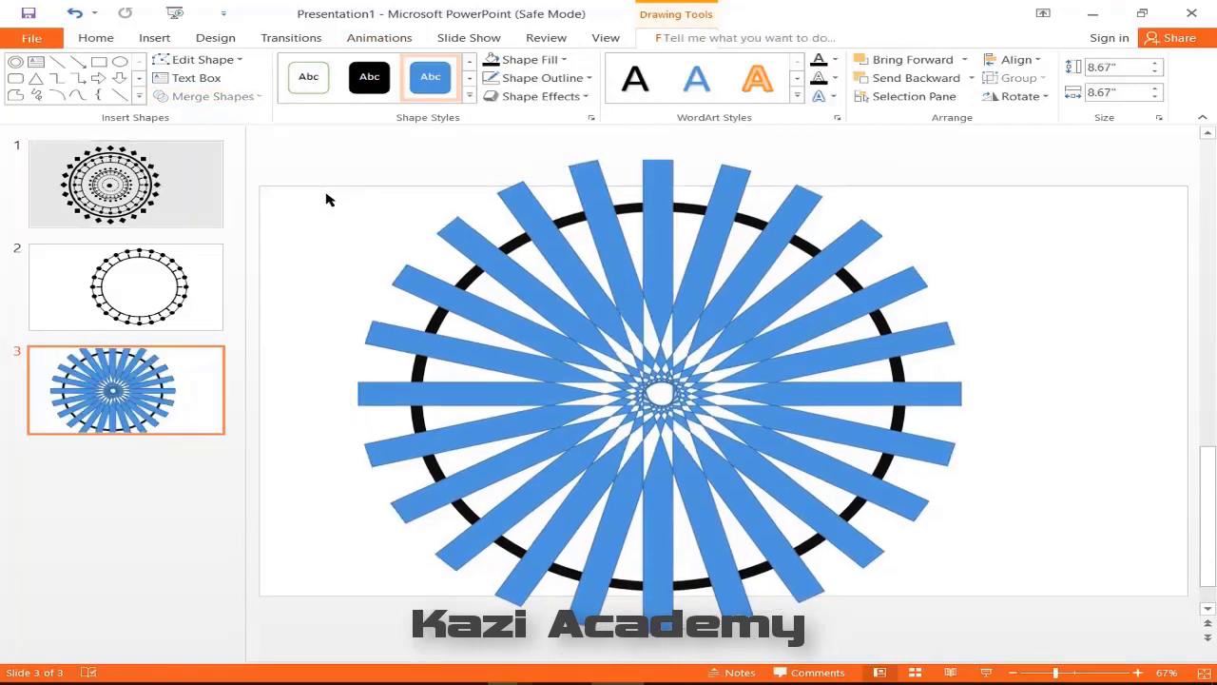
click(465, 280)
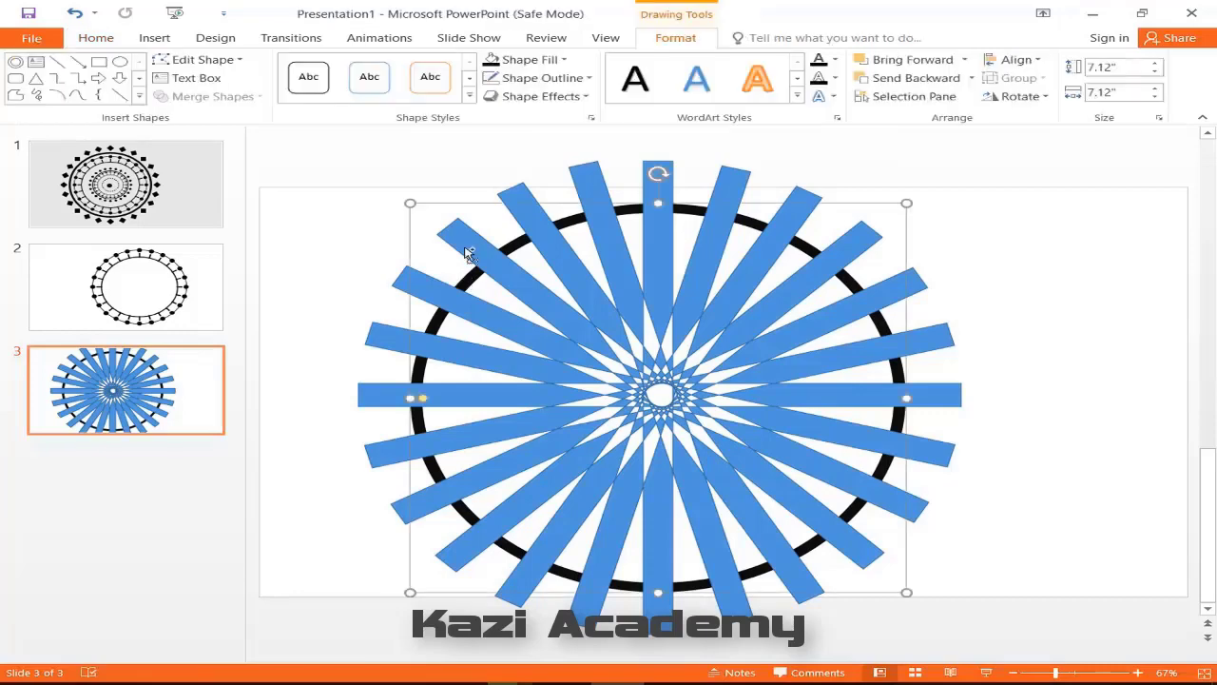
shift+click(467, 236)
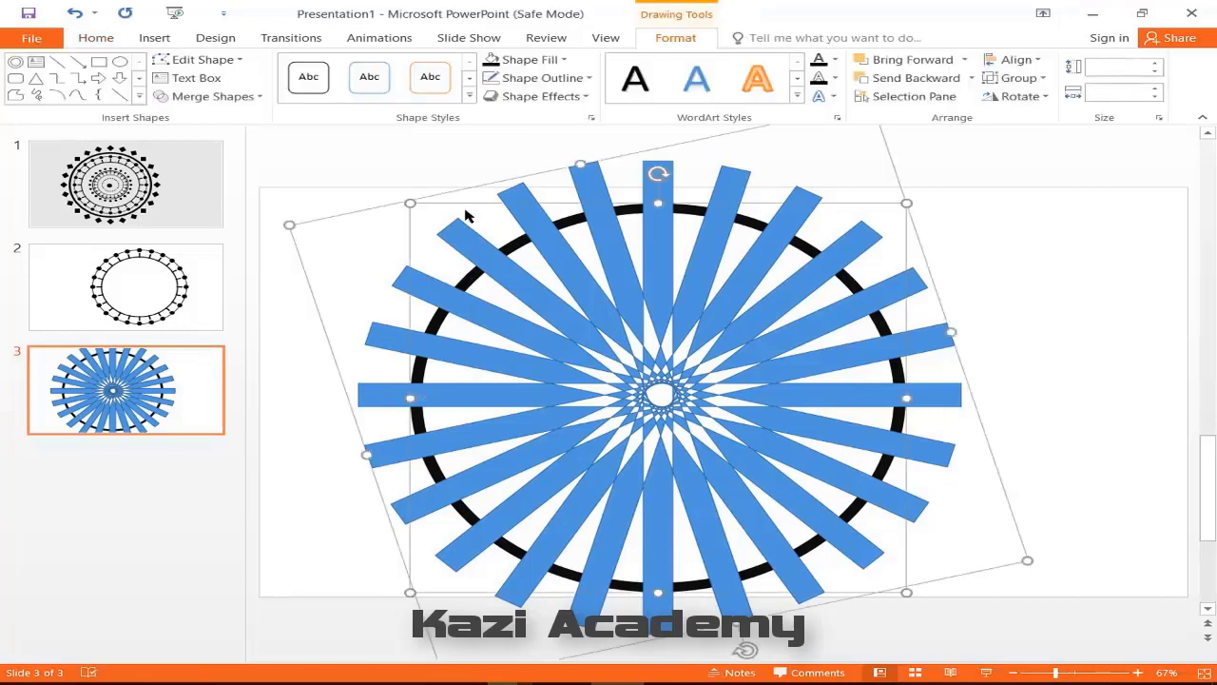
click(253, 98)
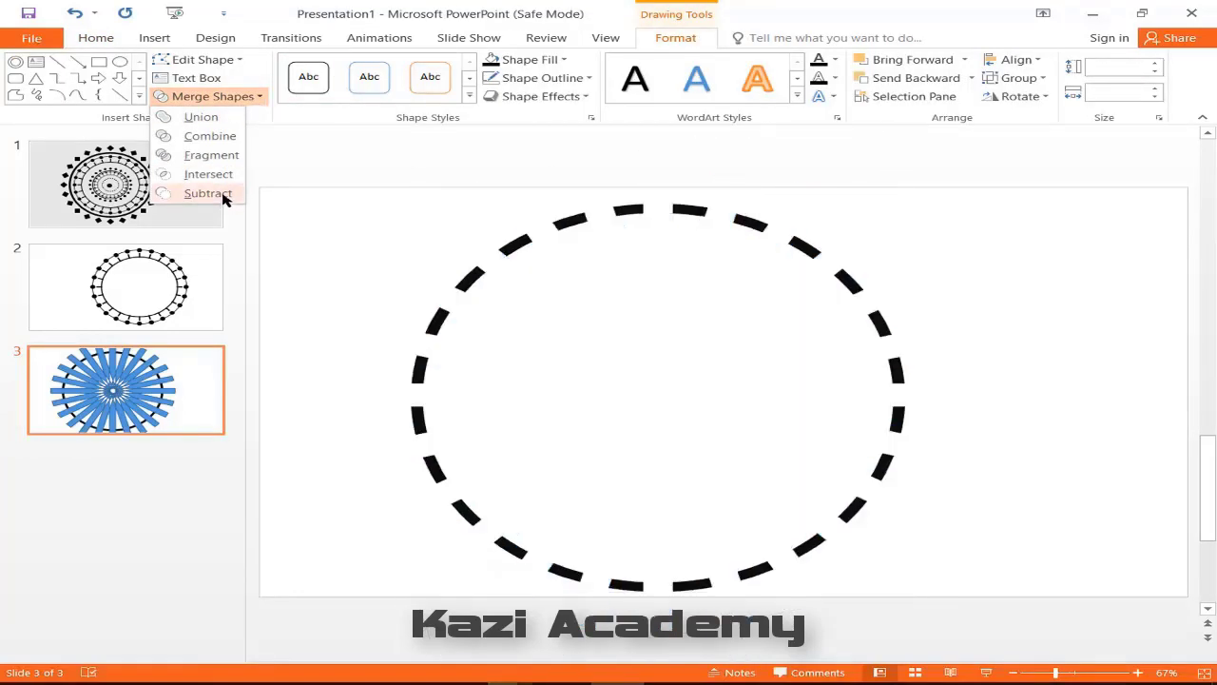
click(226, 194)
click(991, 253)
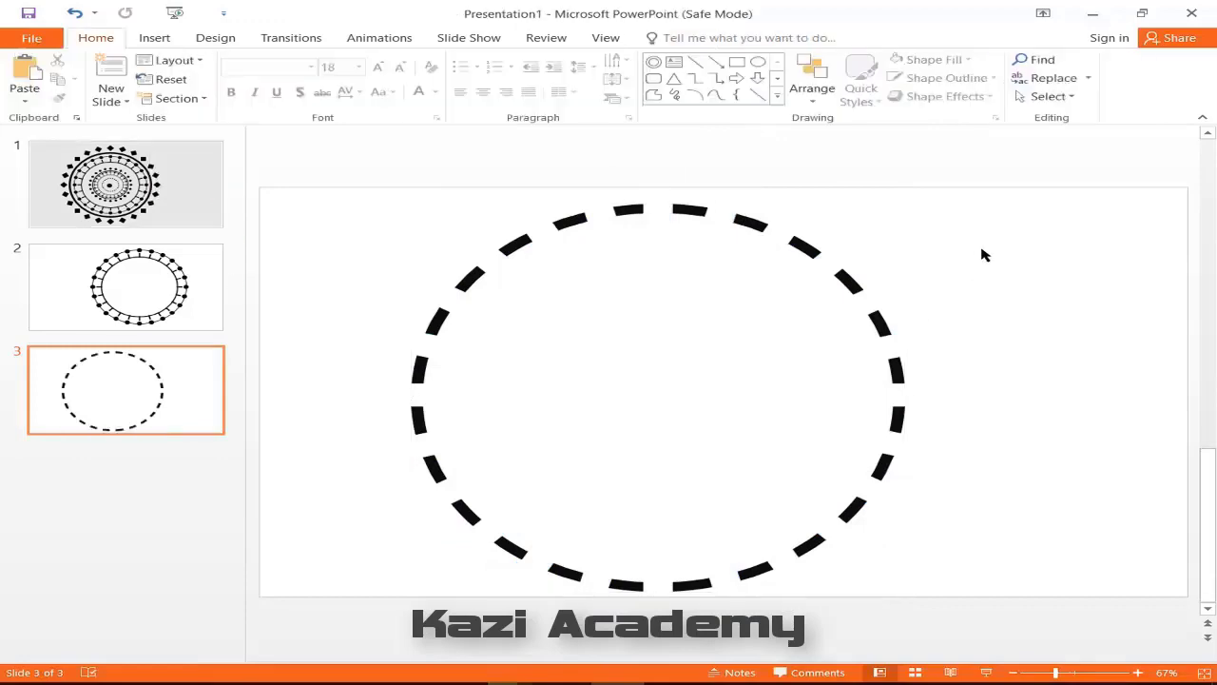
Duplicate the slide 1 mandala, ungroup the copy, and take off its outer diamond ring.
click(756, 226)
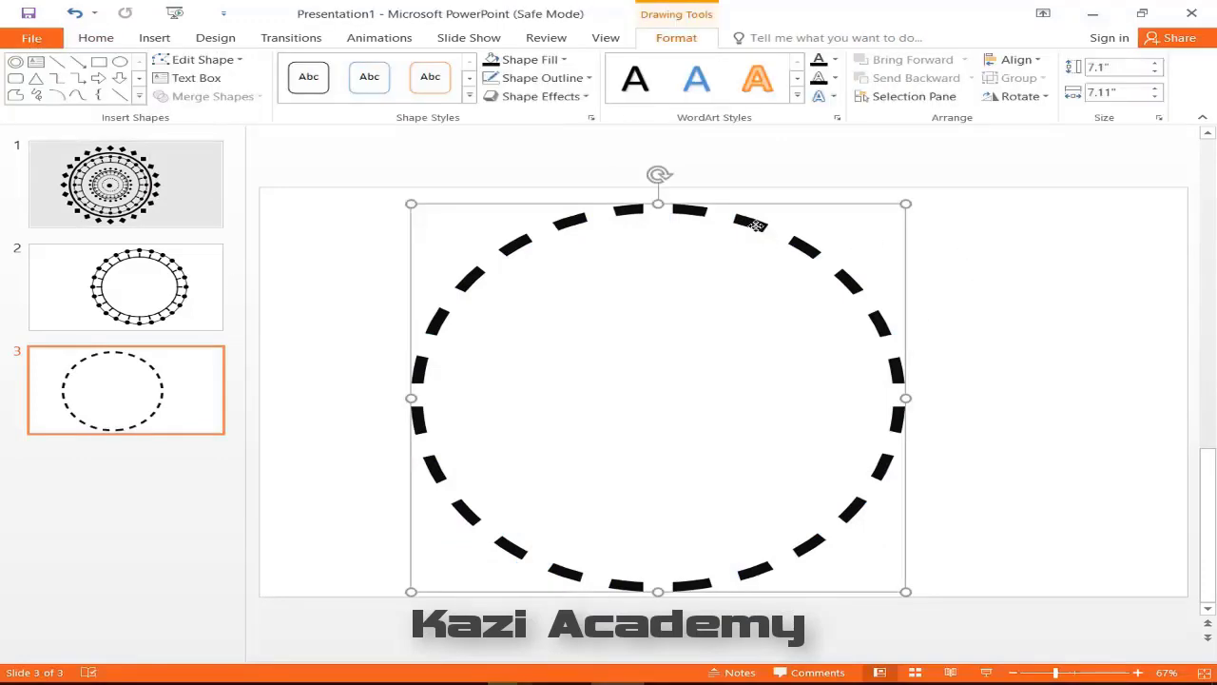
key(ctrl+z)
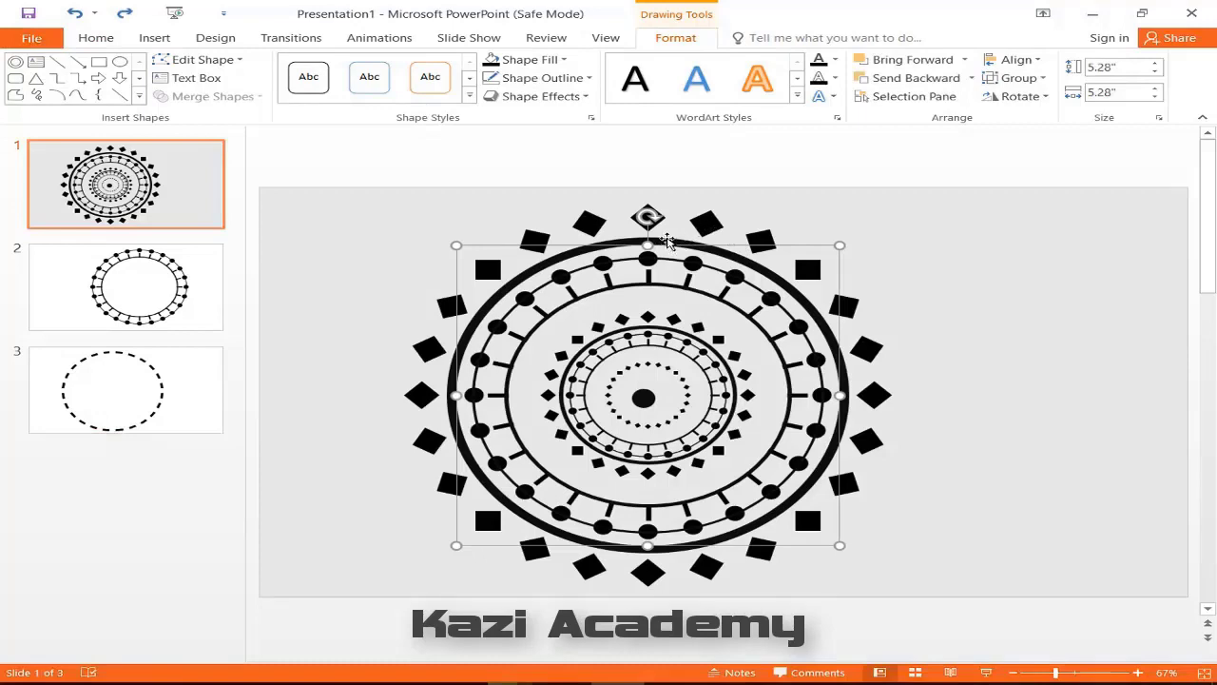
click(669, 243)
mouse_move(668, 243)
mouse_down()
mouse_move(986, 254)
mouse_move(1040, 237)
mouse_up()
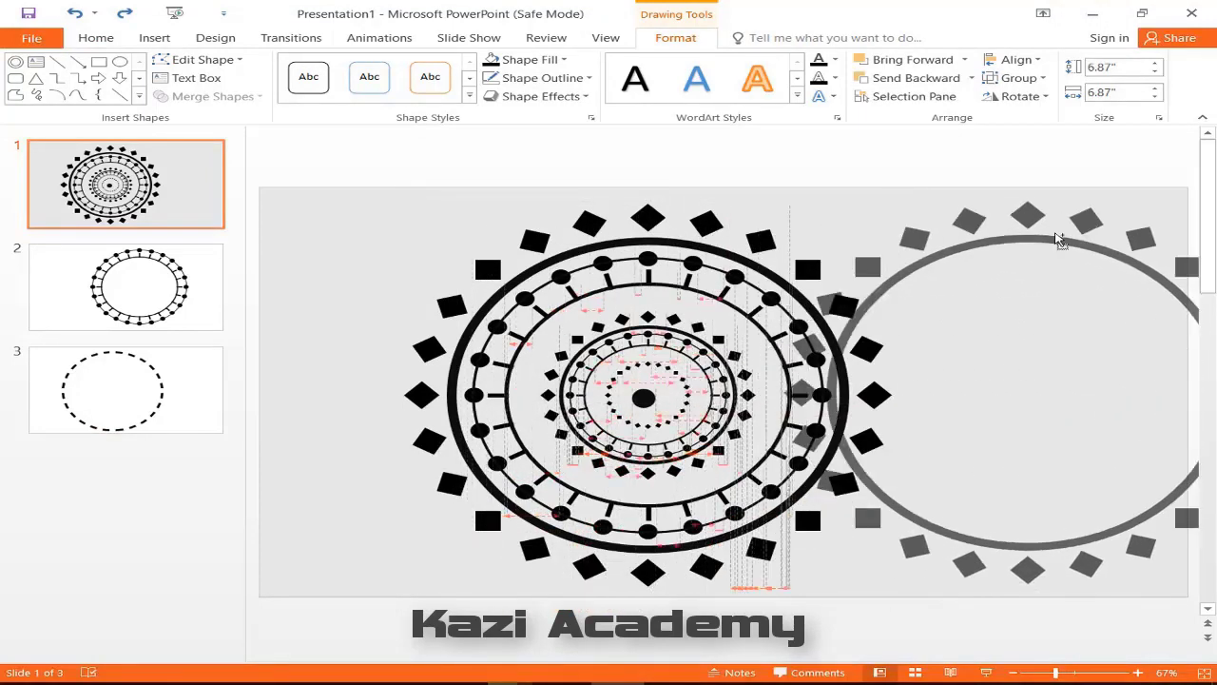
right_click(1033, 207)
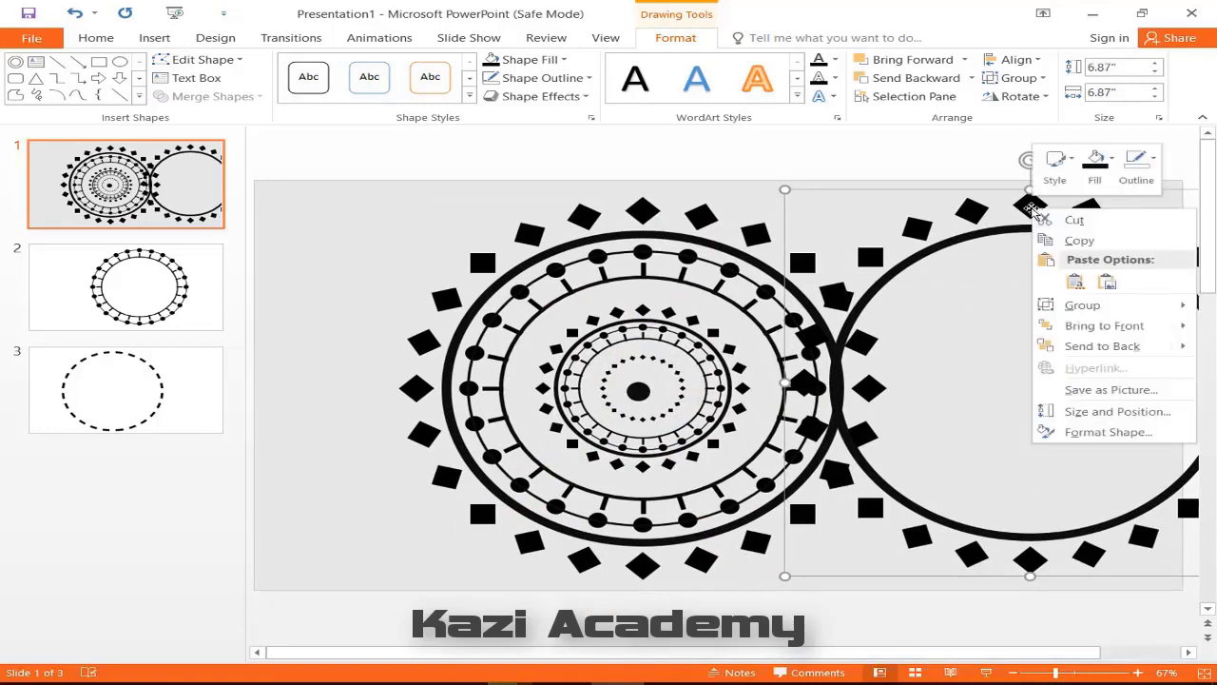
mouse_move(1096, 344)
mouse_move(1103, 308)
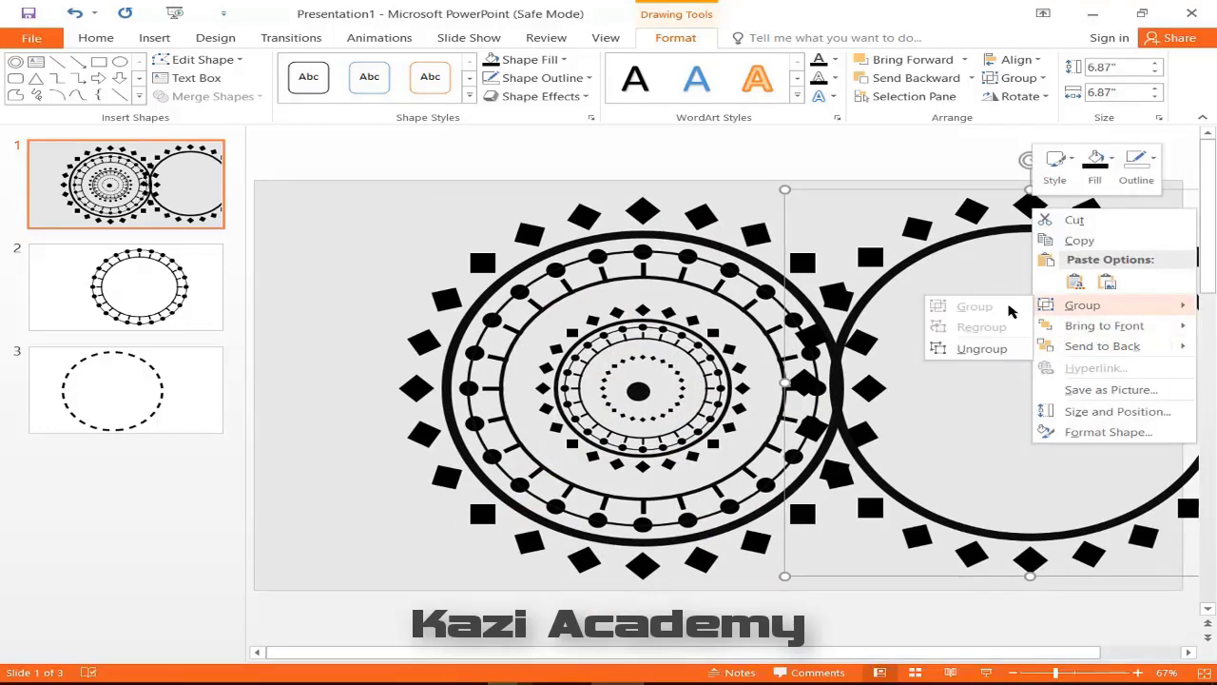
click(964, 350)
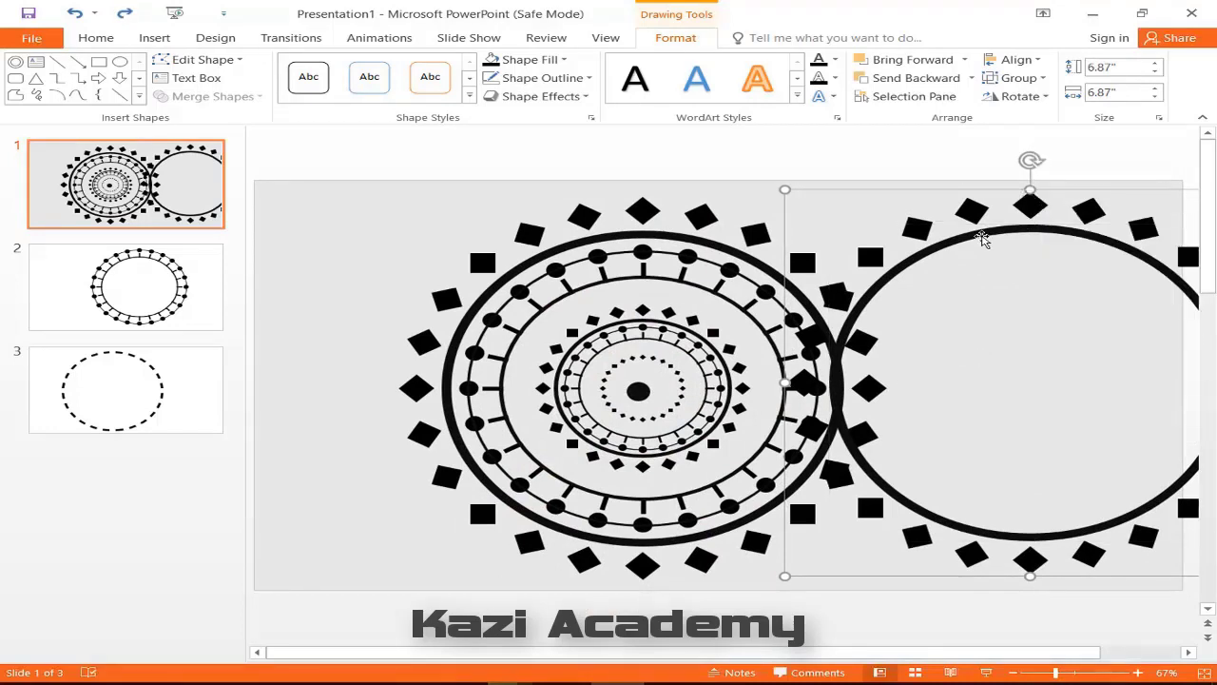
key(Delete)
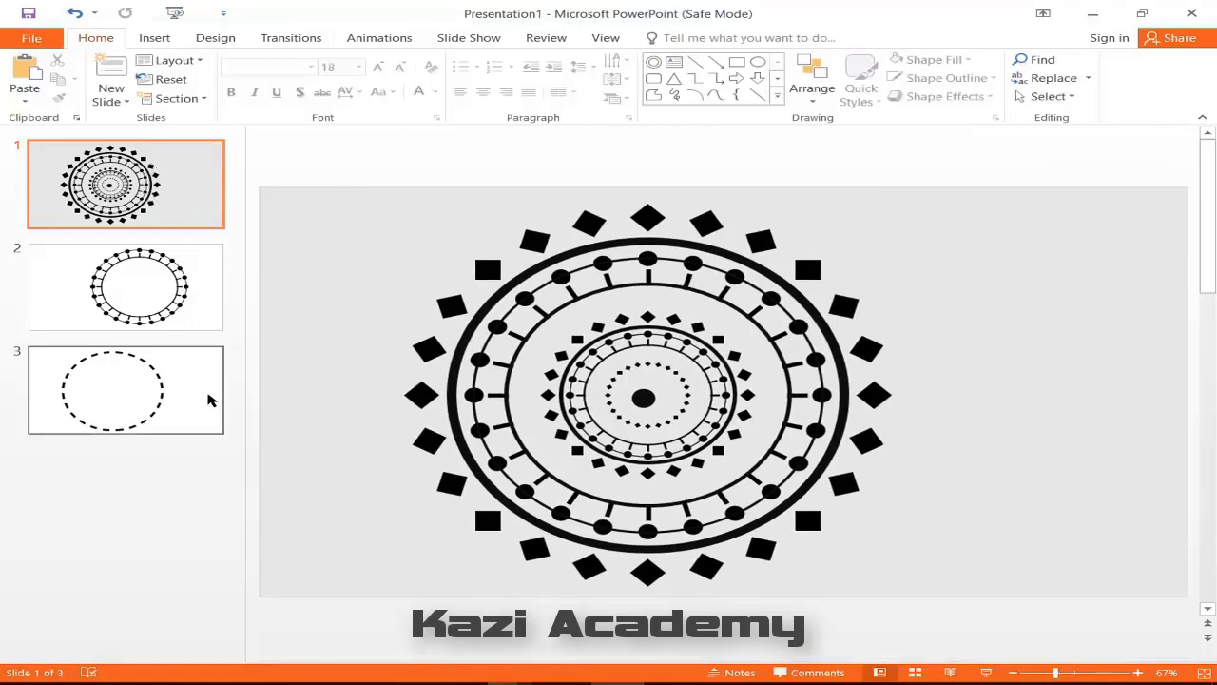
Paste the diamond ring onto slide 3, ungroup it and delete the diamonds, keeping the solid ring.
click(210, 399)
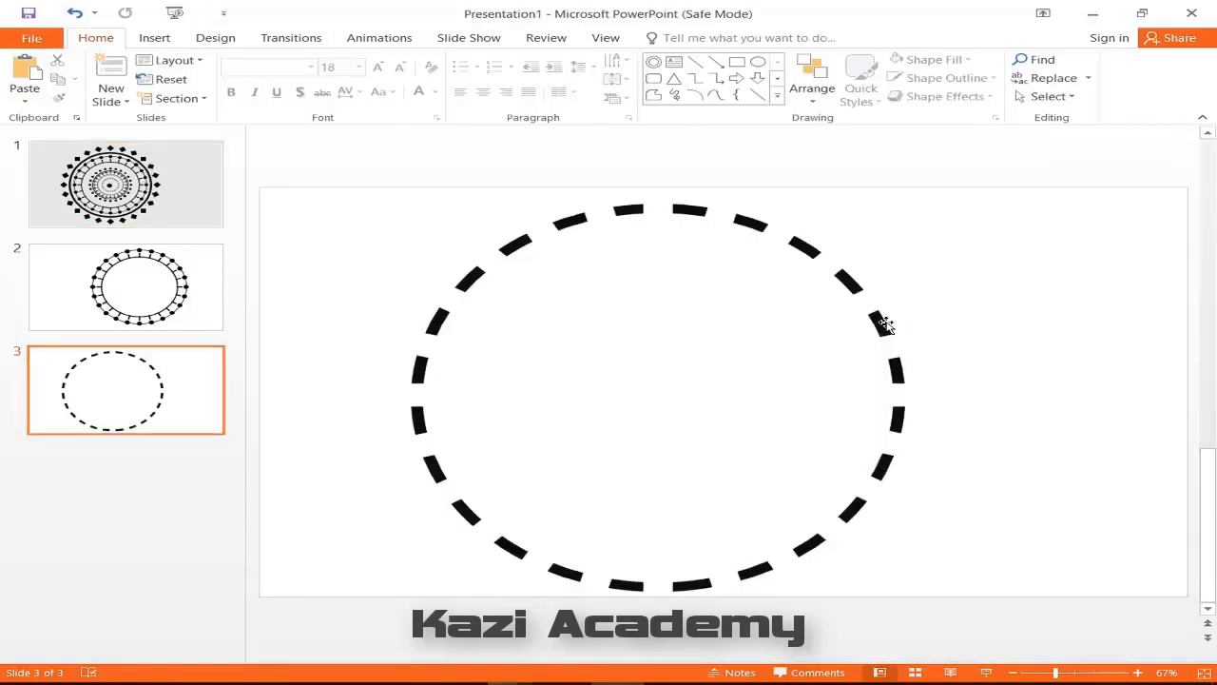
drag(883, 325, 593, 331)
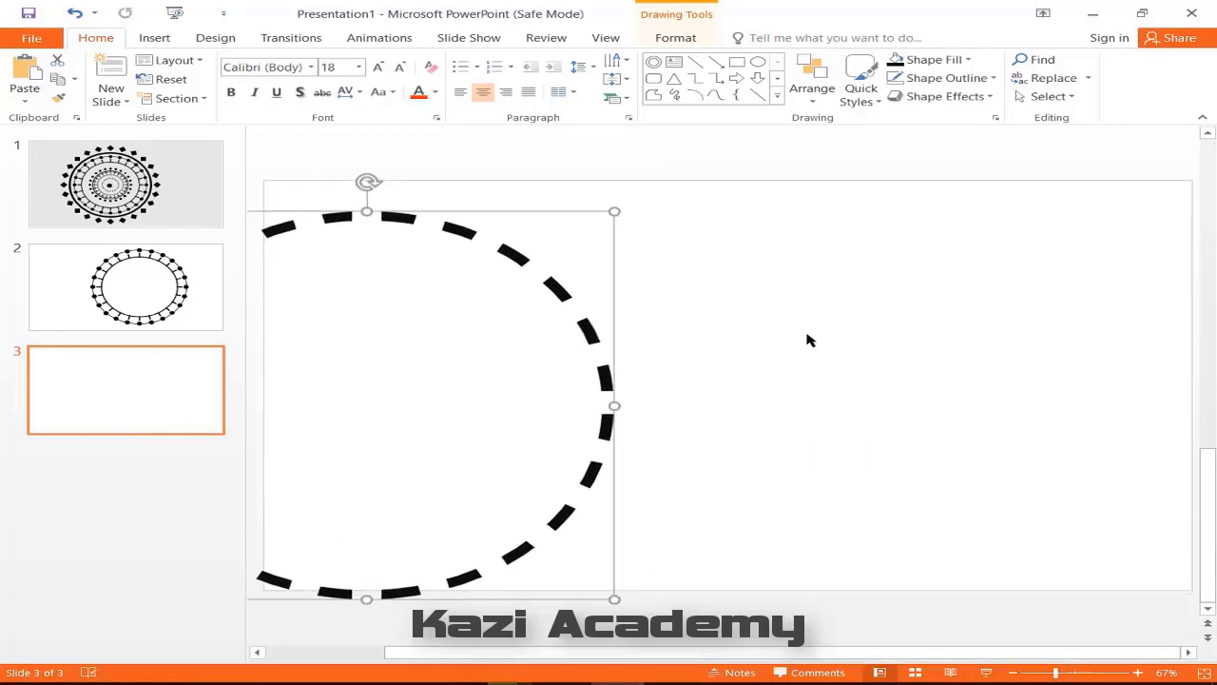
key(ctrl+v)
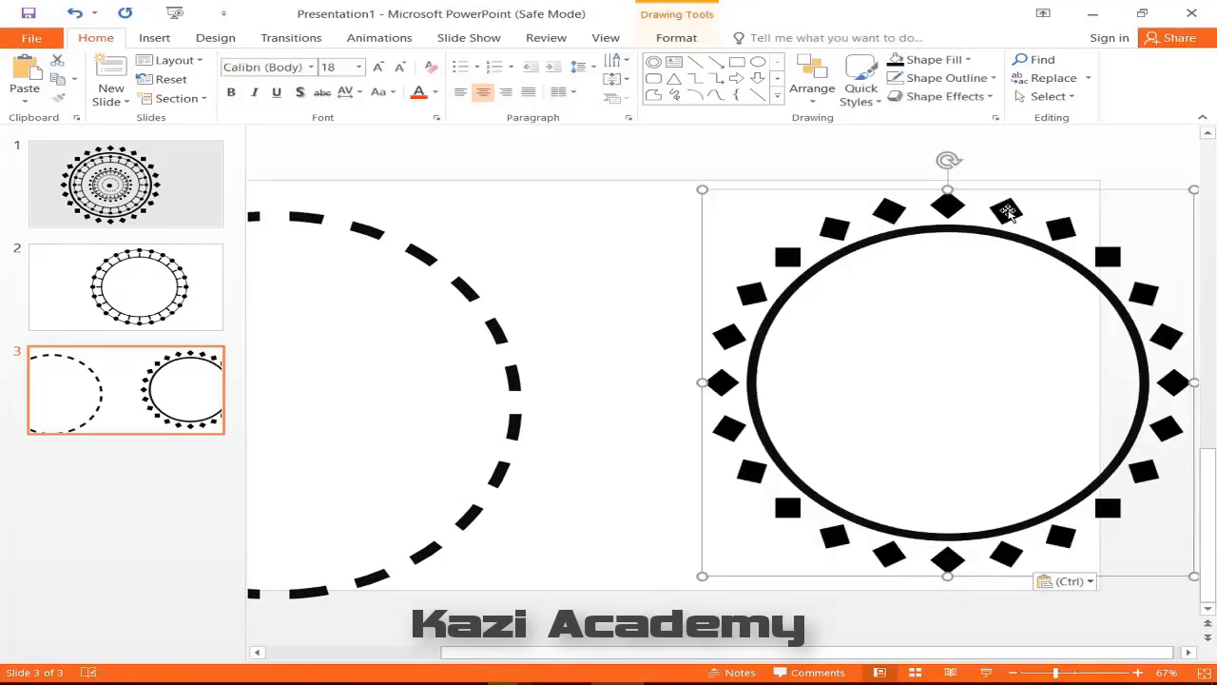
right_click(1008, 211)
mouse_move(1046, 307)
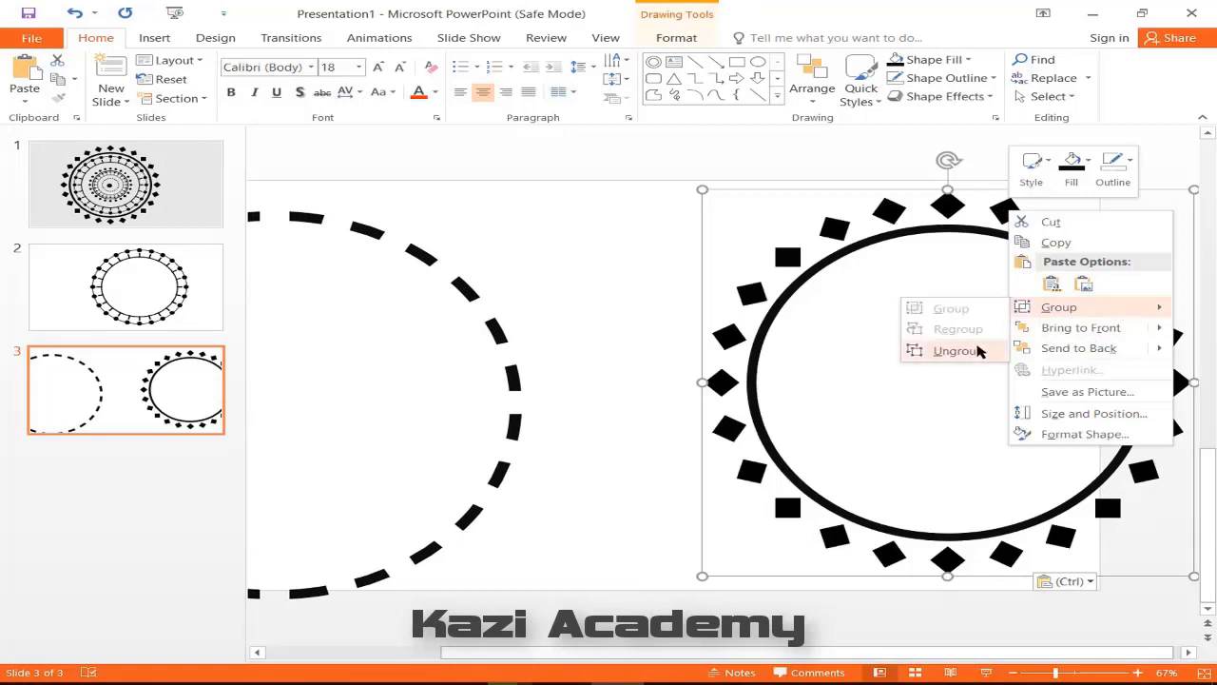
click(961, 350)
mouse_move(915, 234)
mouse_down()
mouse_move(907, 217)
mouse_move(313, 152)
mouse_up()
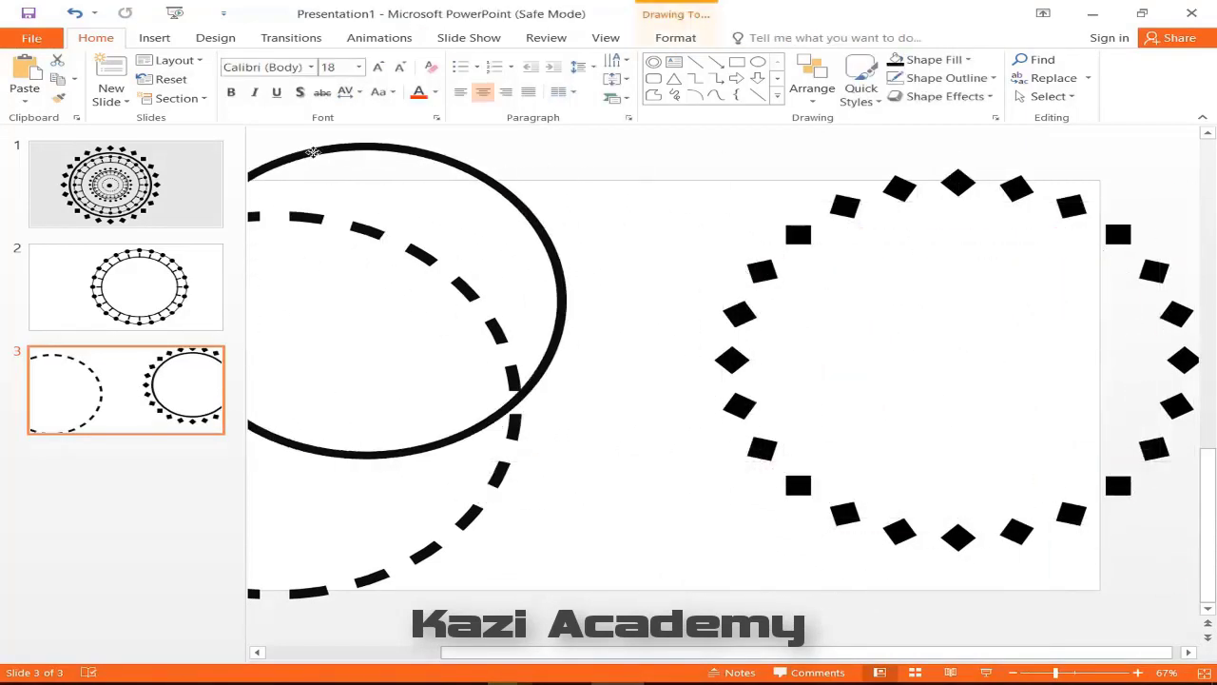
drag(656, 150, 1211, 601)
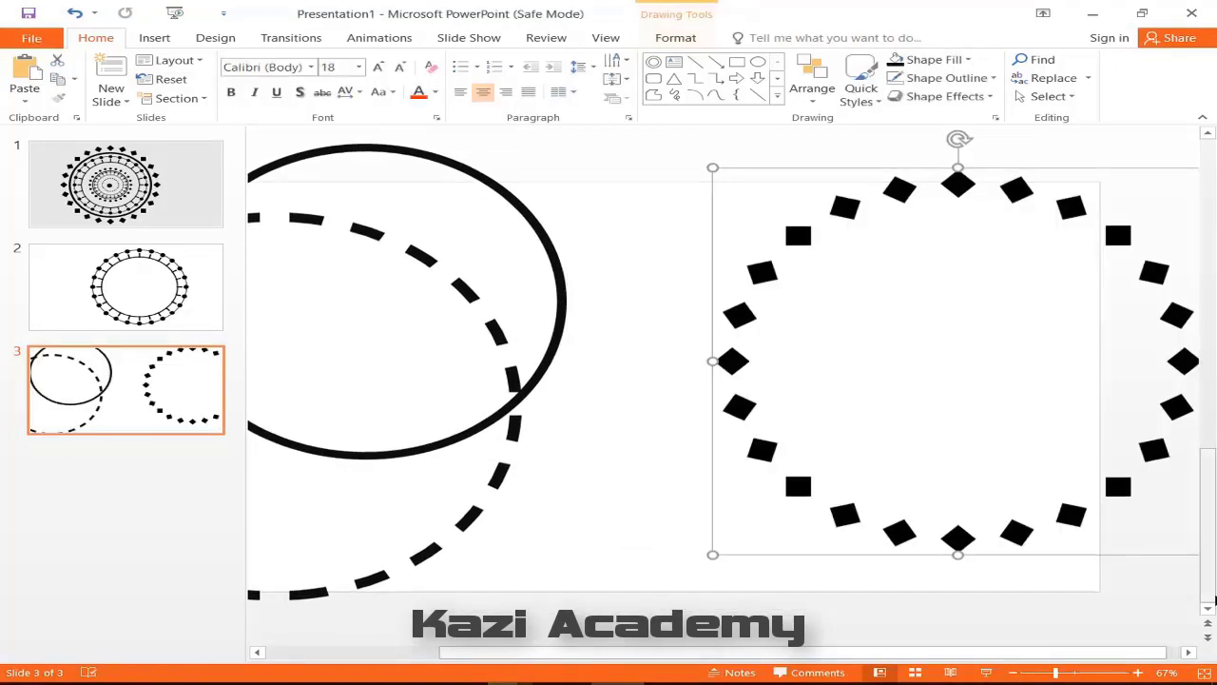
key(Delete)
click(799, 366)
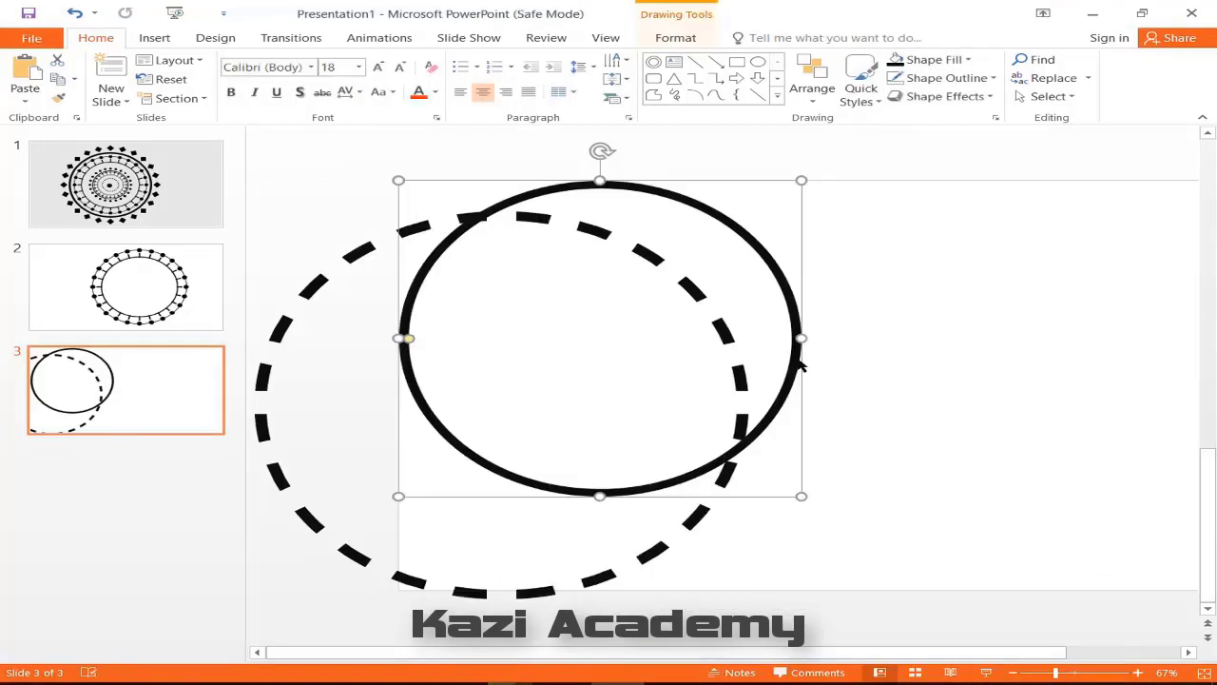
key(Delete)
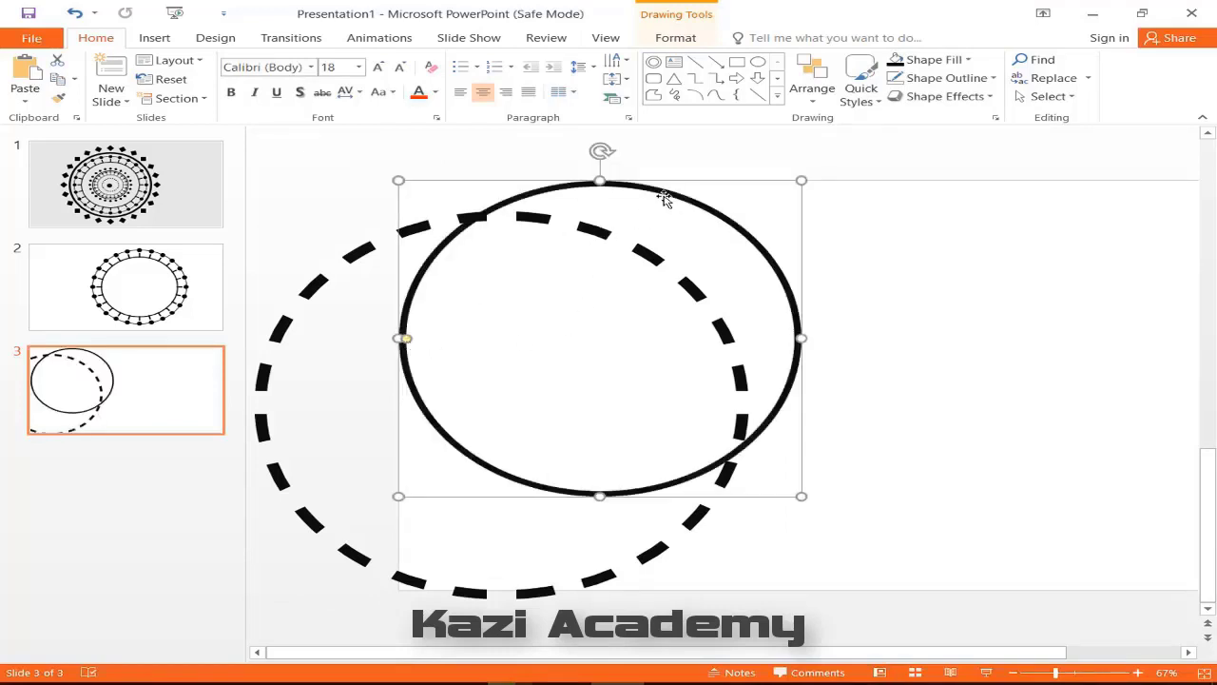
Move the solid ring inside the dashed circle and align both center and middle.
drag(665, 196, 557, 259)
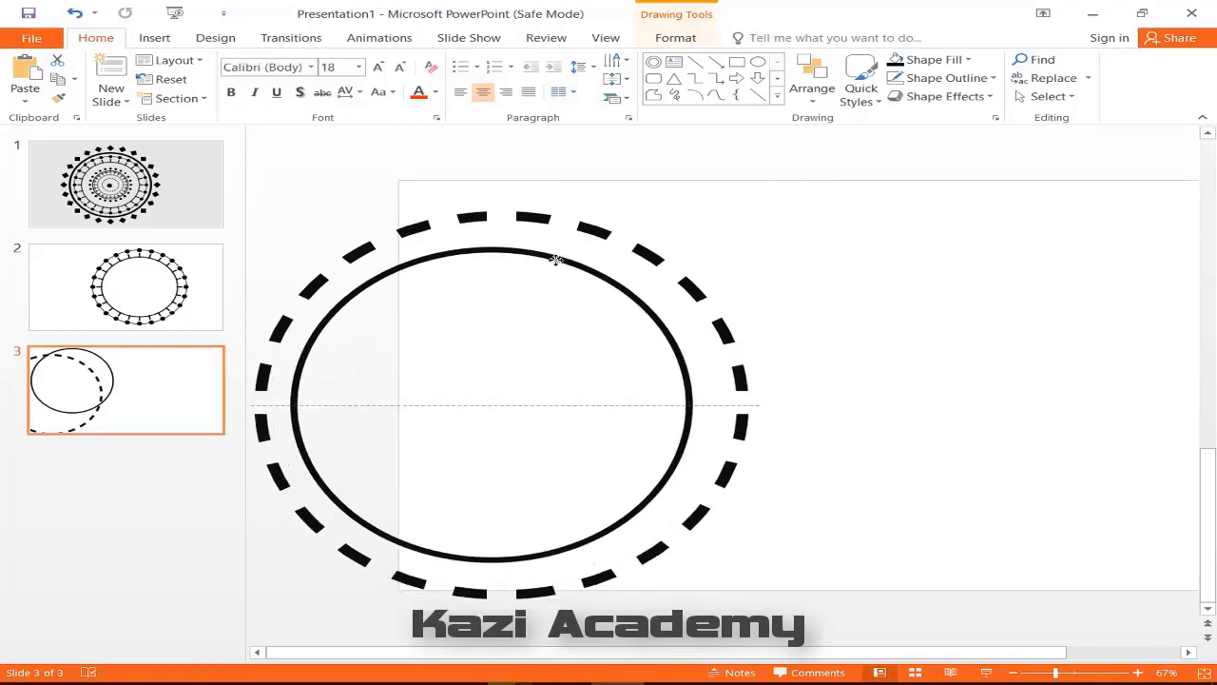
drag(557, 258, 563, 256)
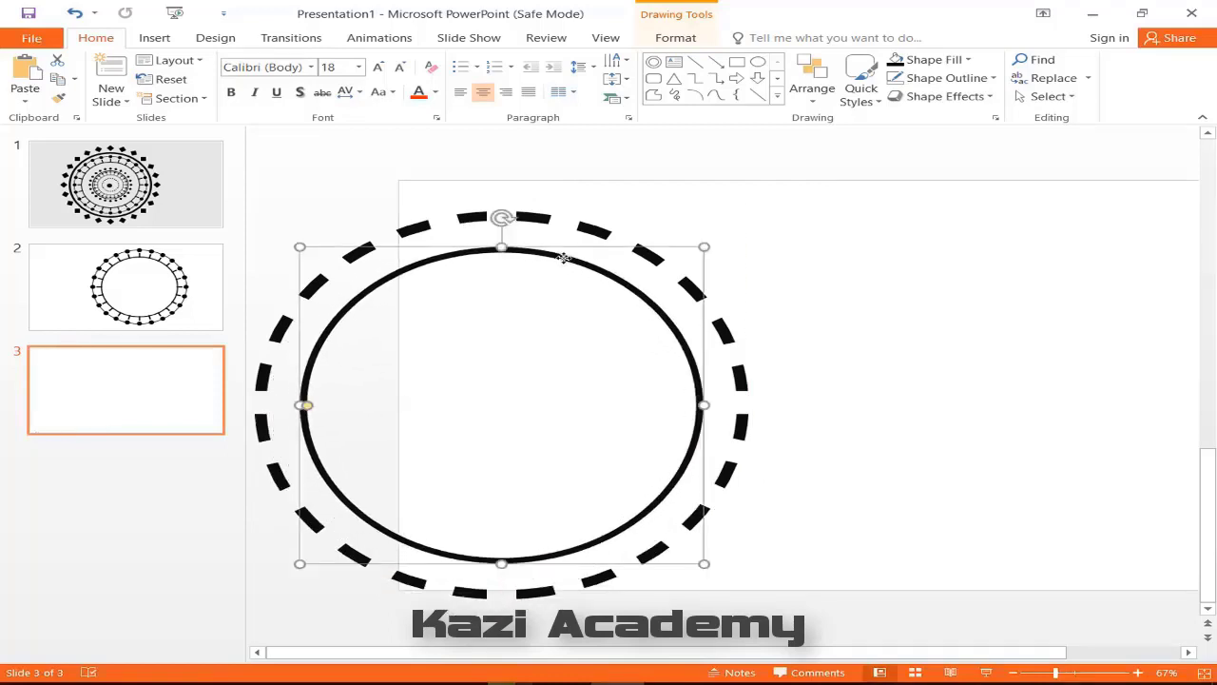
shift+click(535, 222)
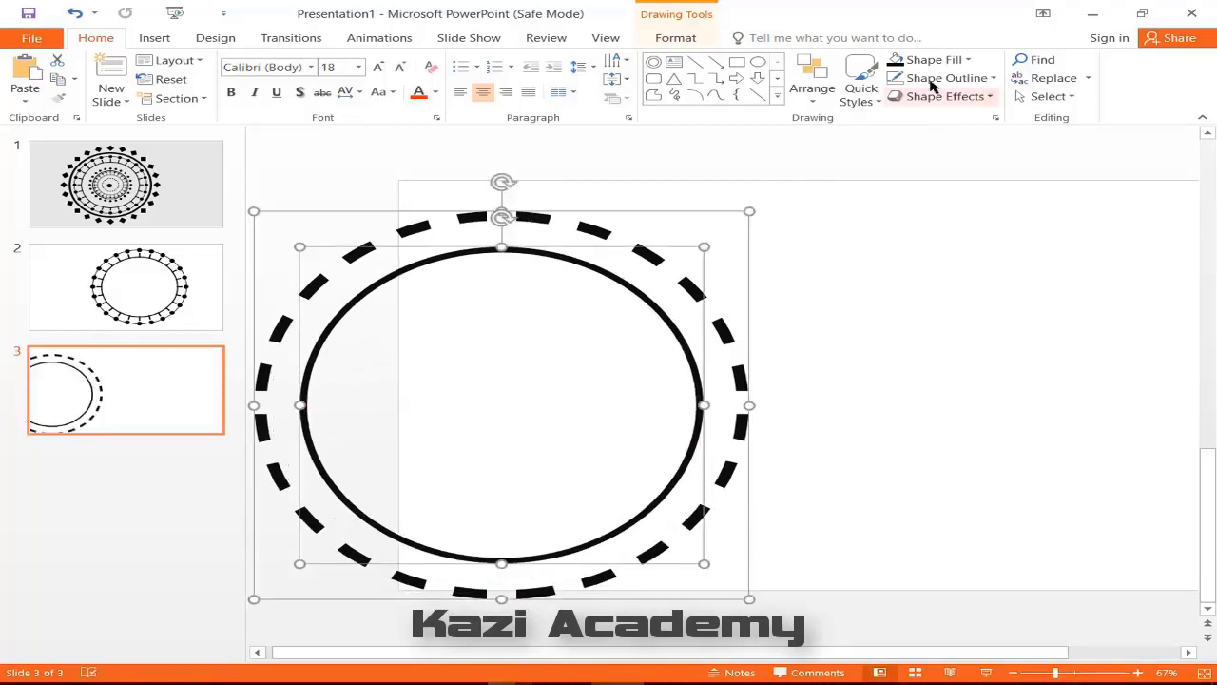
click(676, 38)
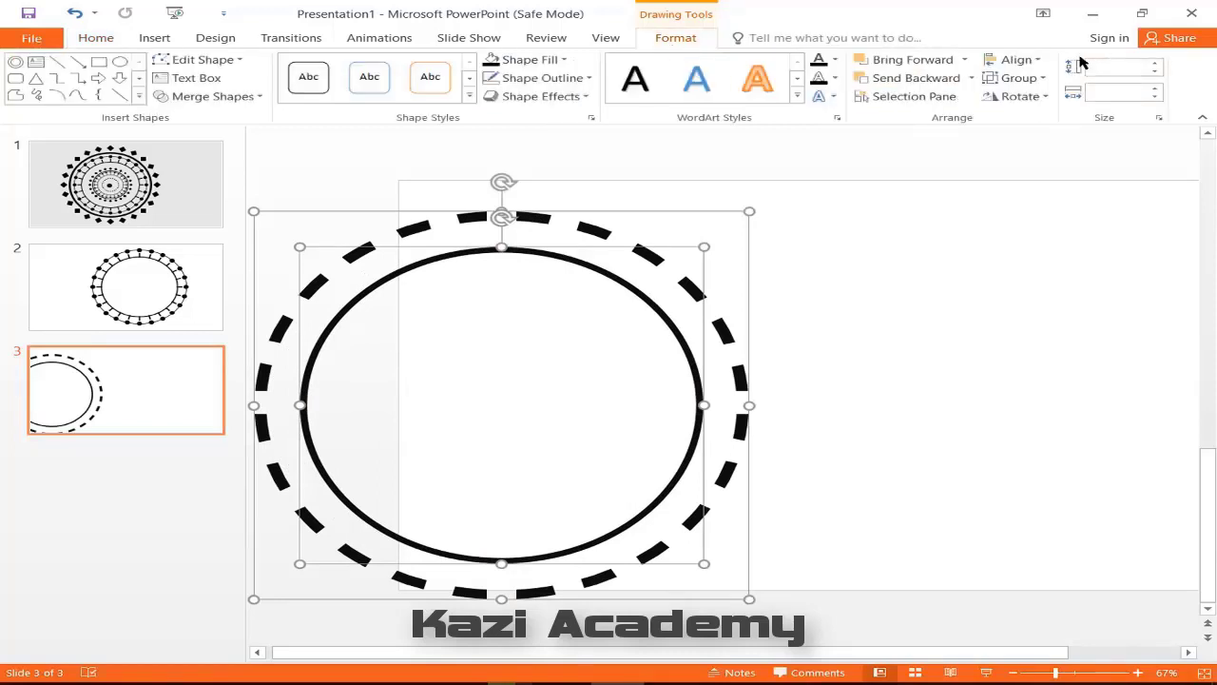
click(1016, 59)
click(1029, 99)
click(1033, 61)
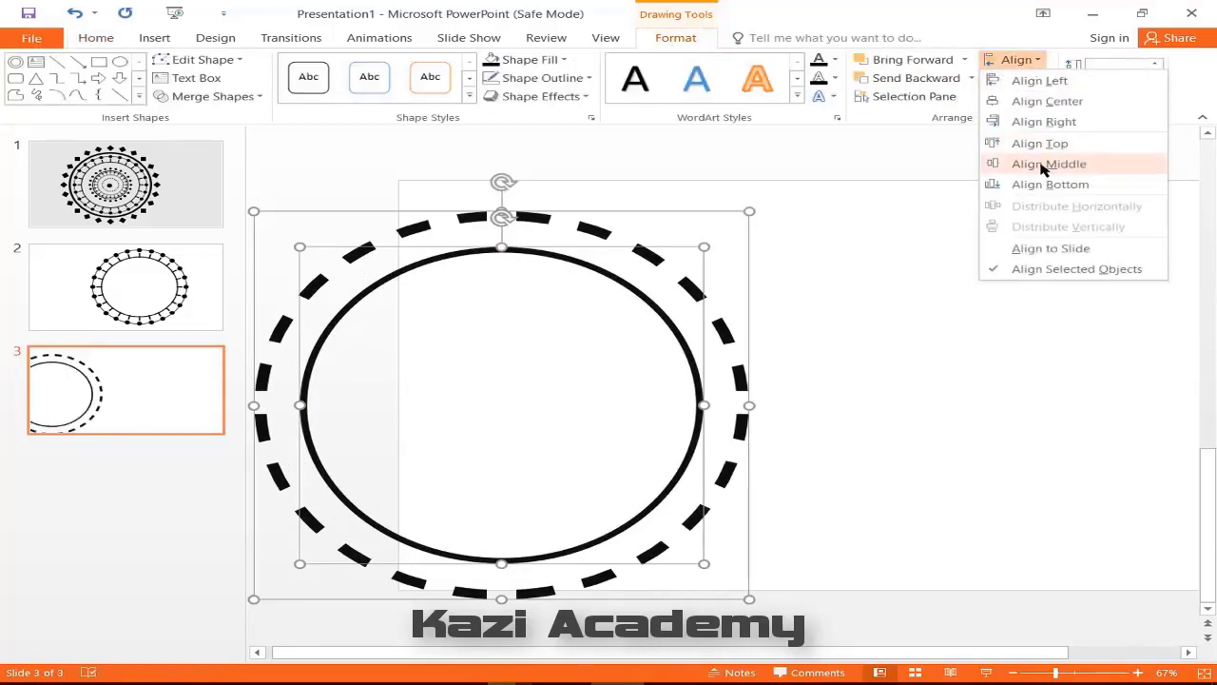
click(1046, 164)
Duplicate the inner ring, shrink the copy, and centre it within the large ring.
click(747, 273)
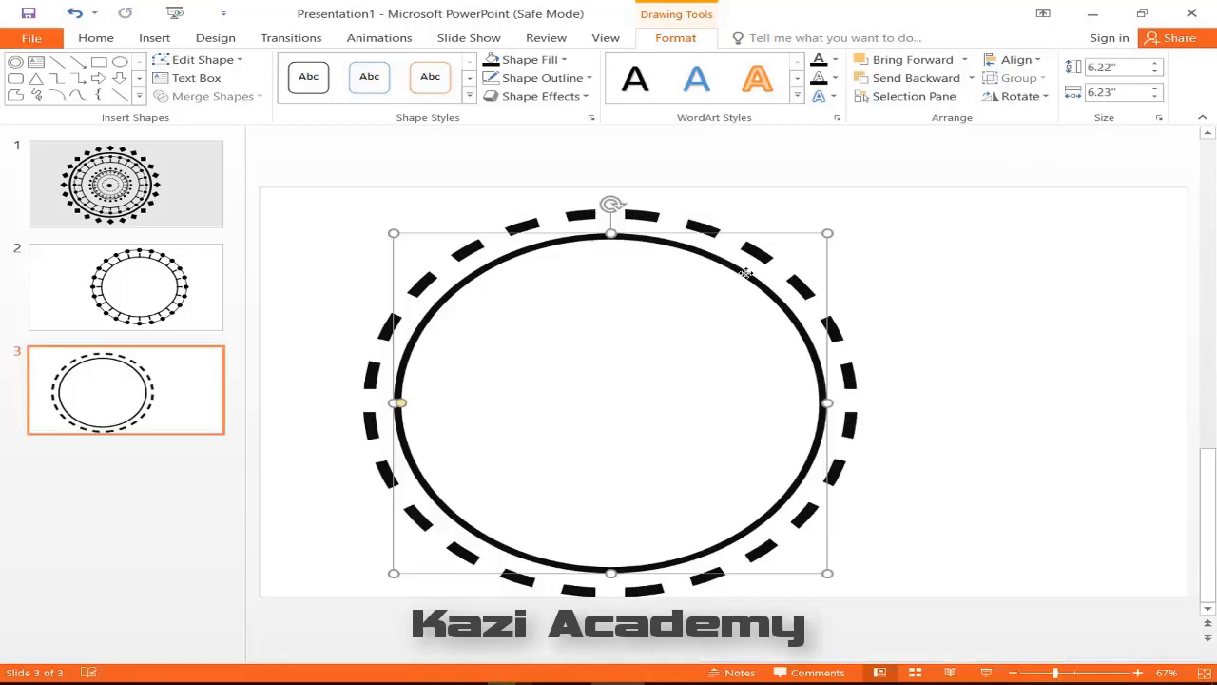
key(ctrl+d)
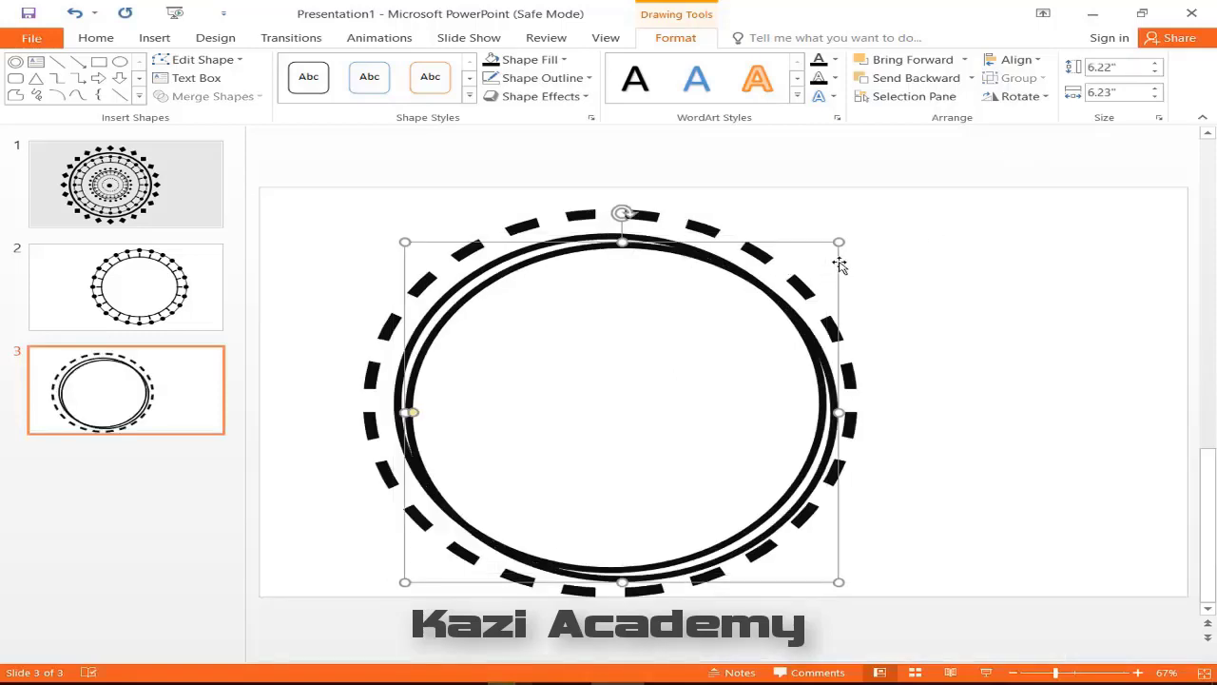
drag(842, 243, 715, 352)
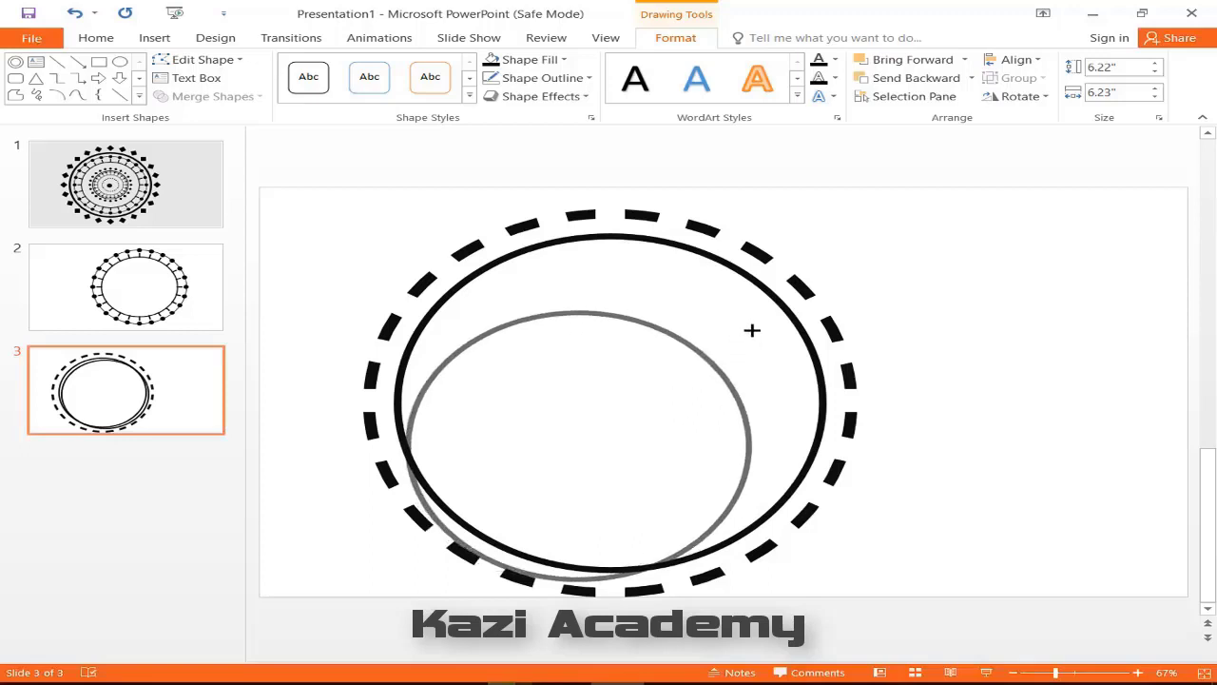
drag(716, 352, 752, 310)
shift+click(744, 275)
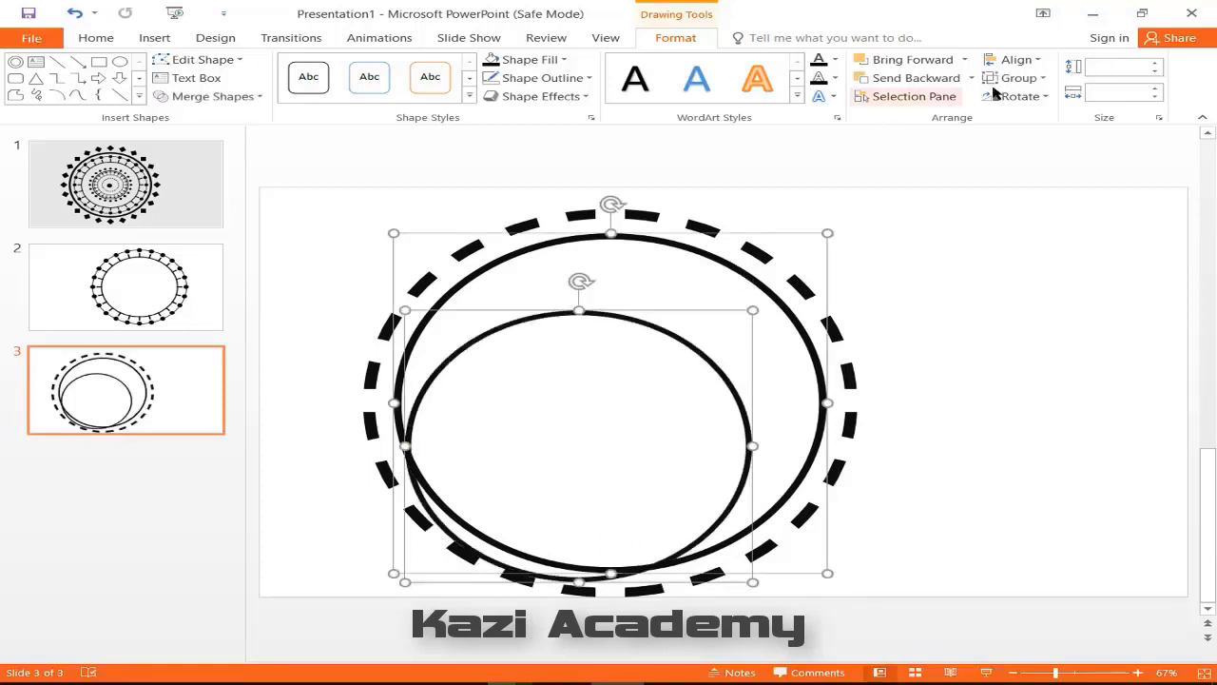
click(1016, 59)
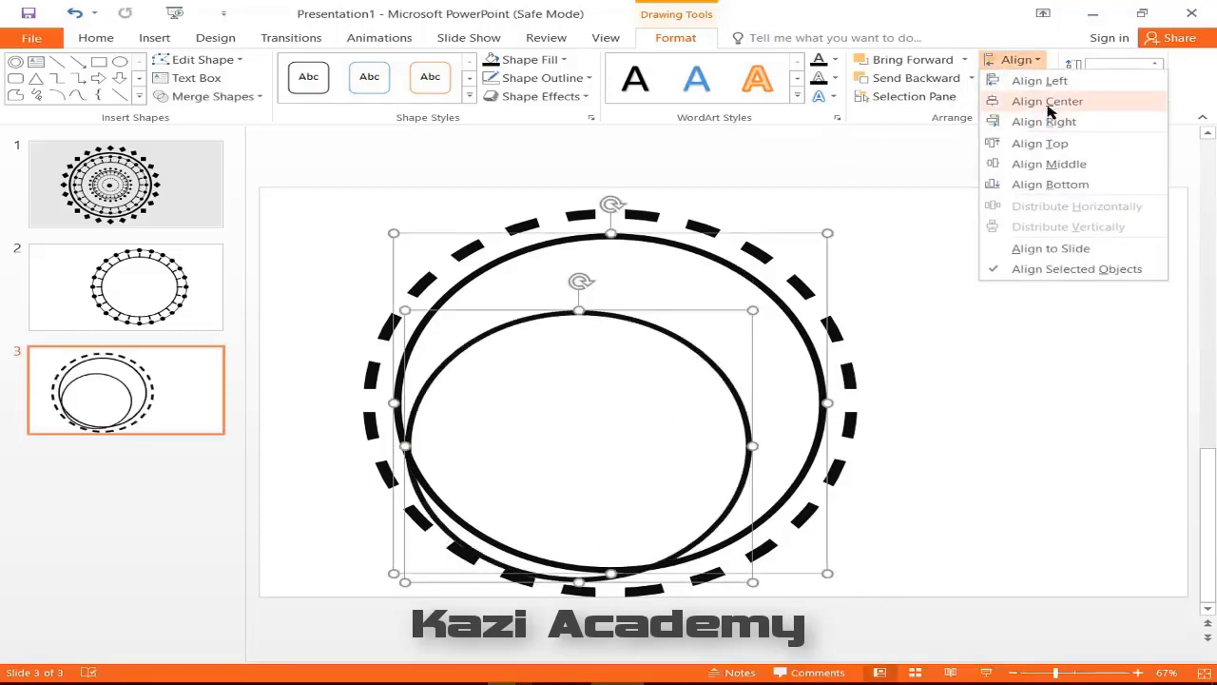
click(1047, 101)
click(1034, 59)
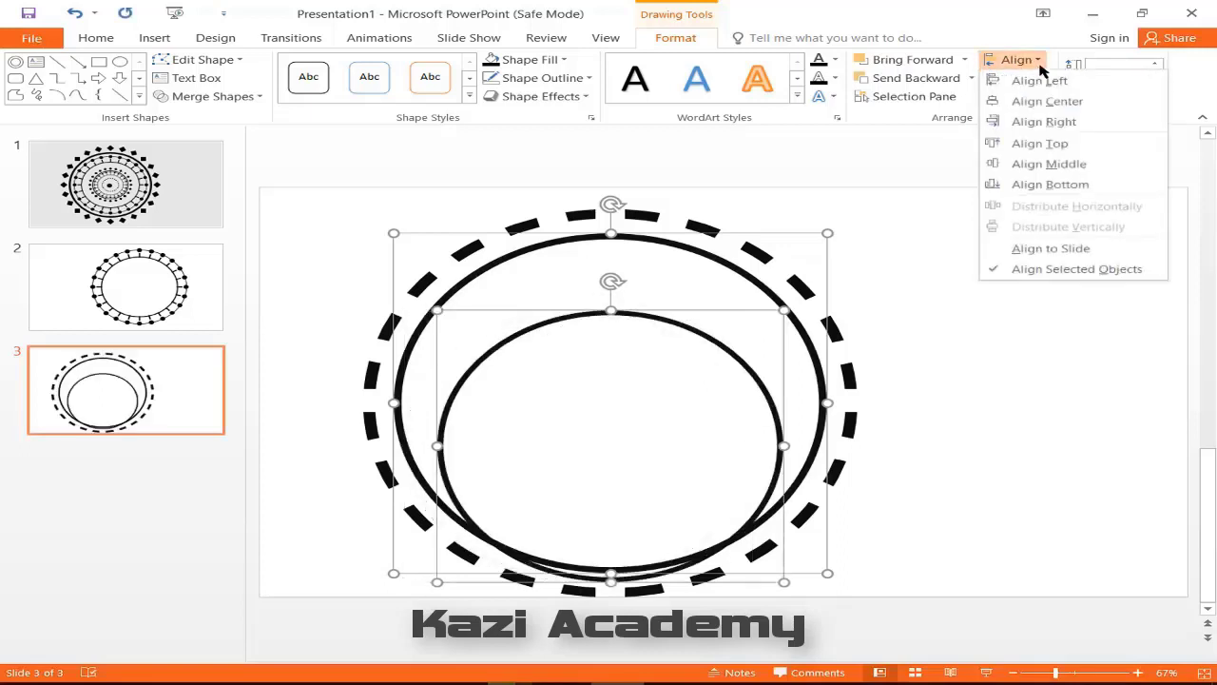
click(1050, 164)
Duplicate the dashed ring and move the copy to the slide's right edge.
click(755, 252)
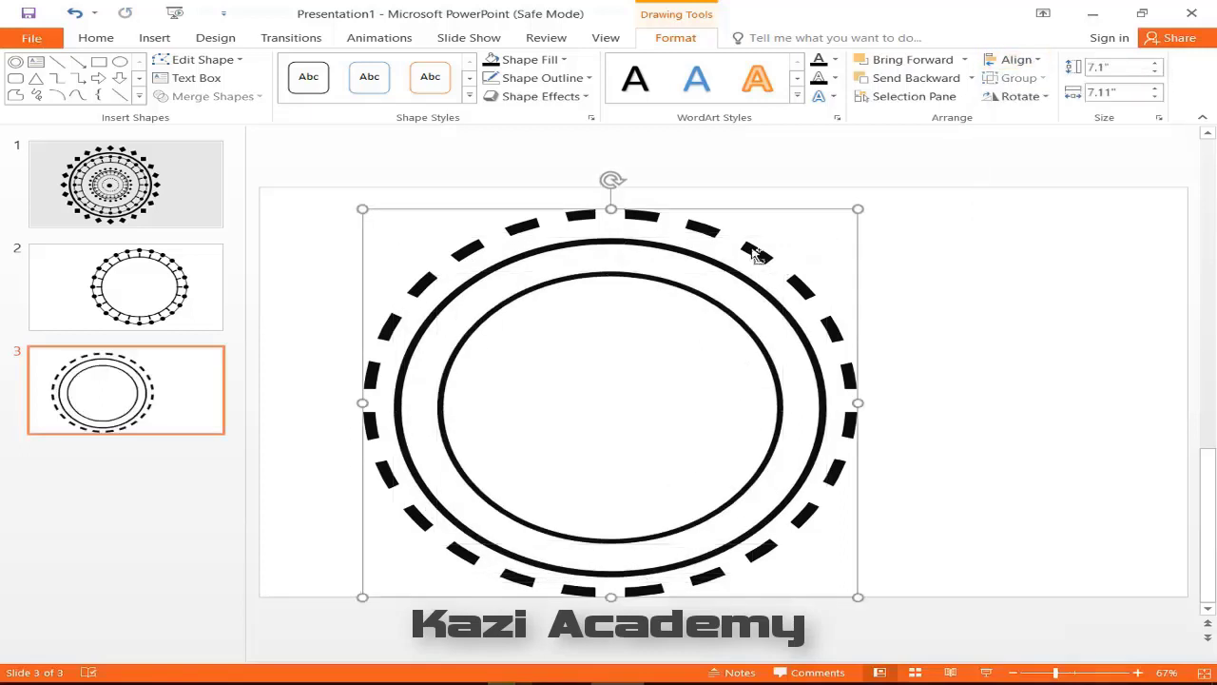
ctrl+drag(754, 252, 1117, 235)
drag(884, 211, 1058, 222)
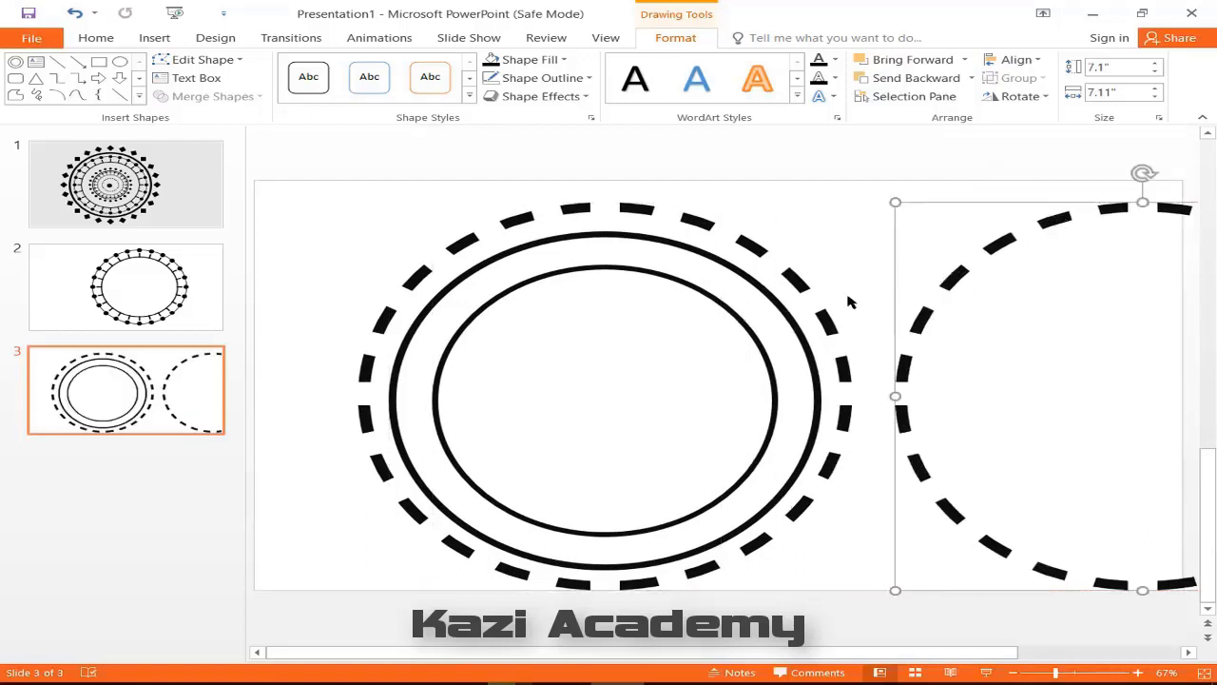
Create blank slide 4, move the copied dashed ring from slide 3 onto it, then view slide 1.
click(197, 492)
click(110, 95)
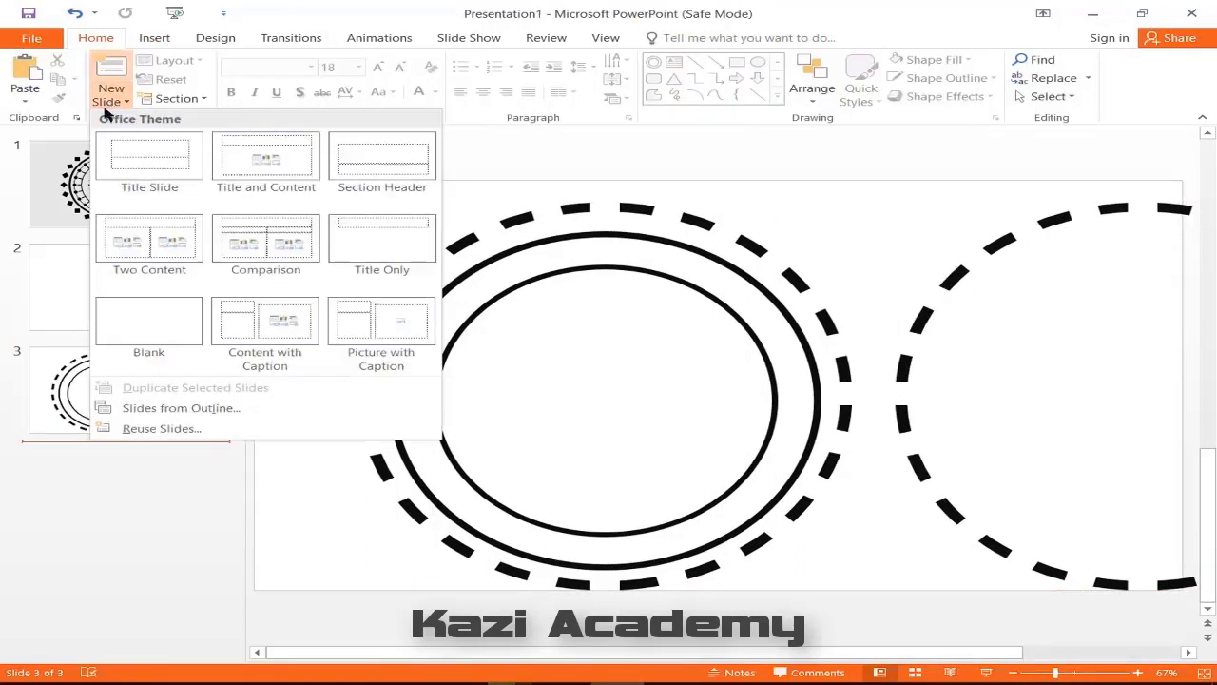
click(138, 323)
click(215, 361)
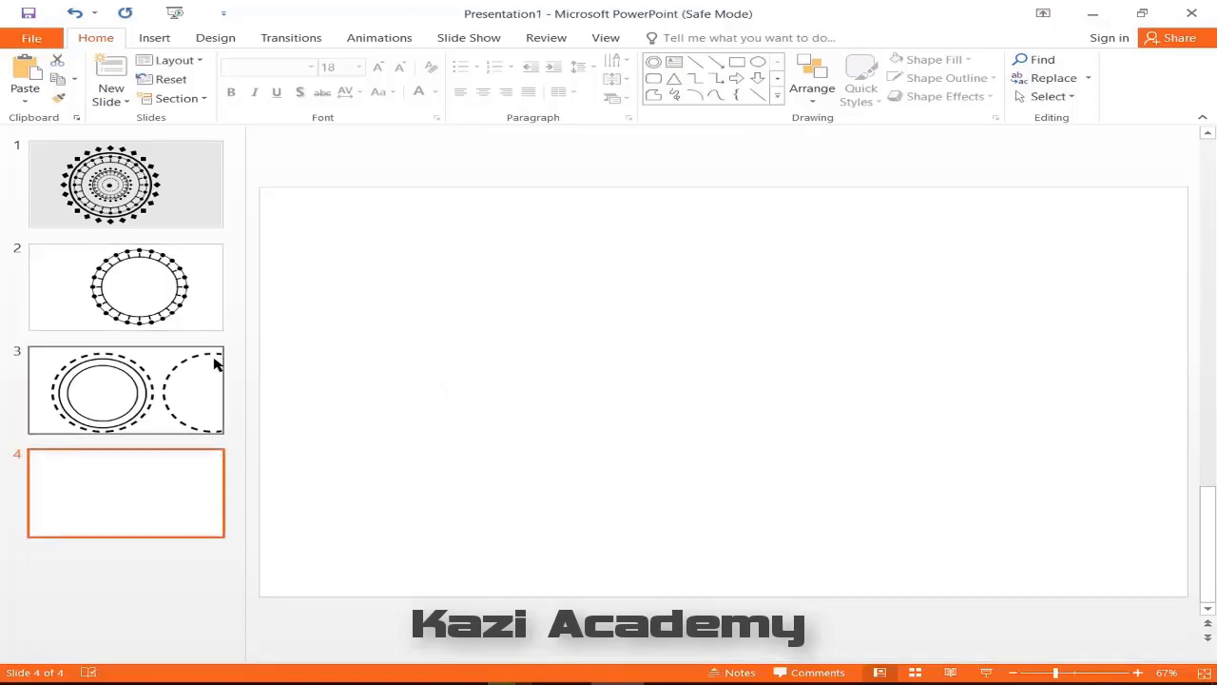
click(958, 279)
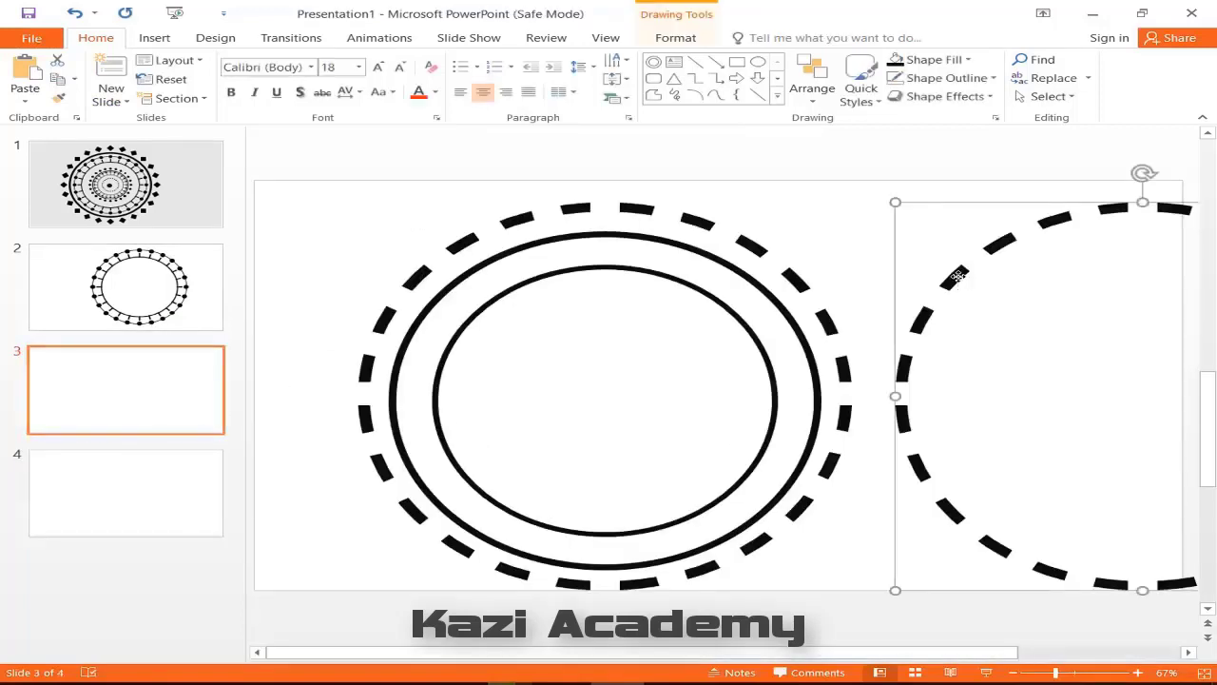
key(Delete)
click(68, 486)
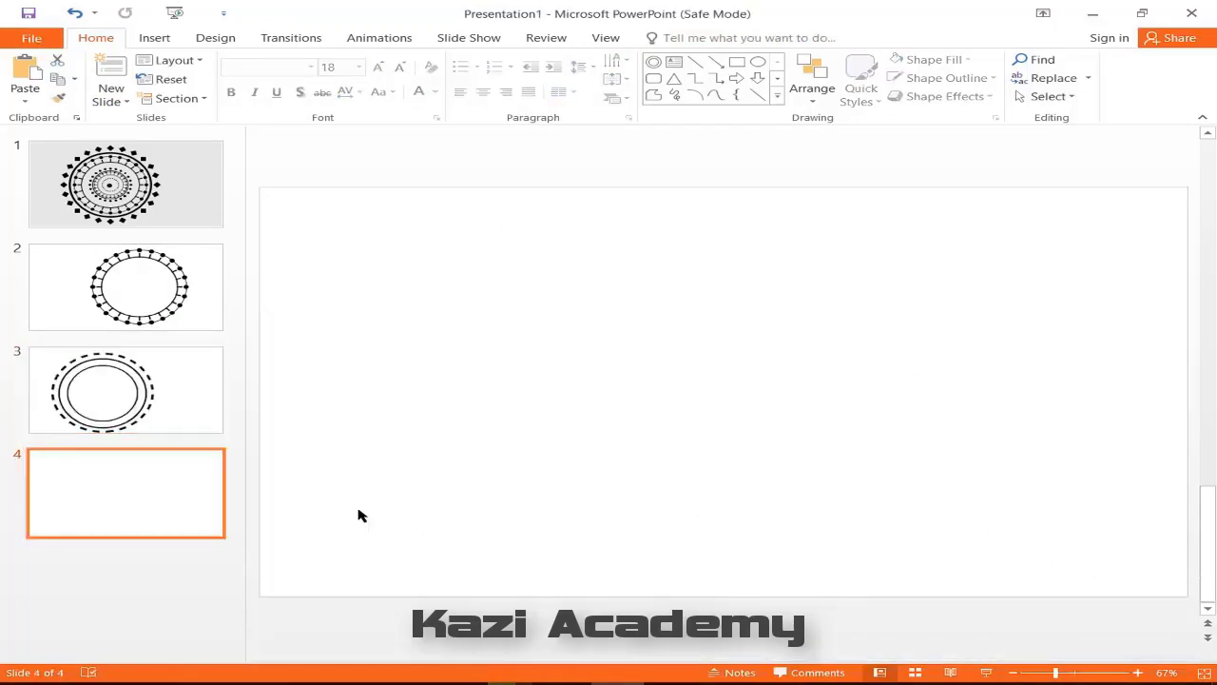
key(ctrl+v)
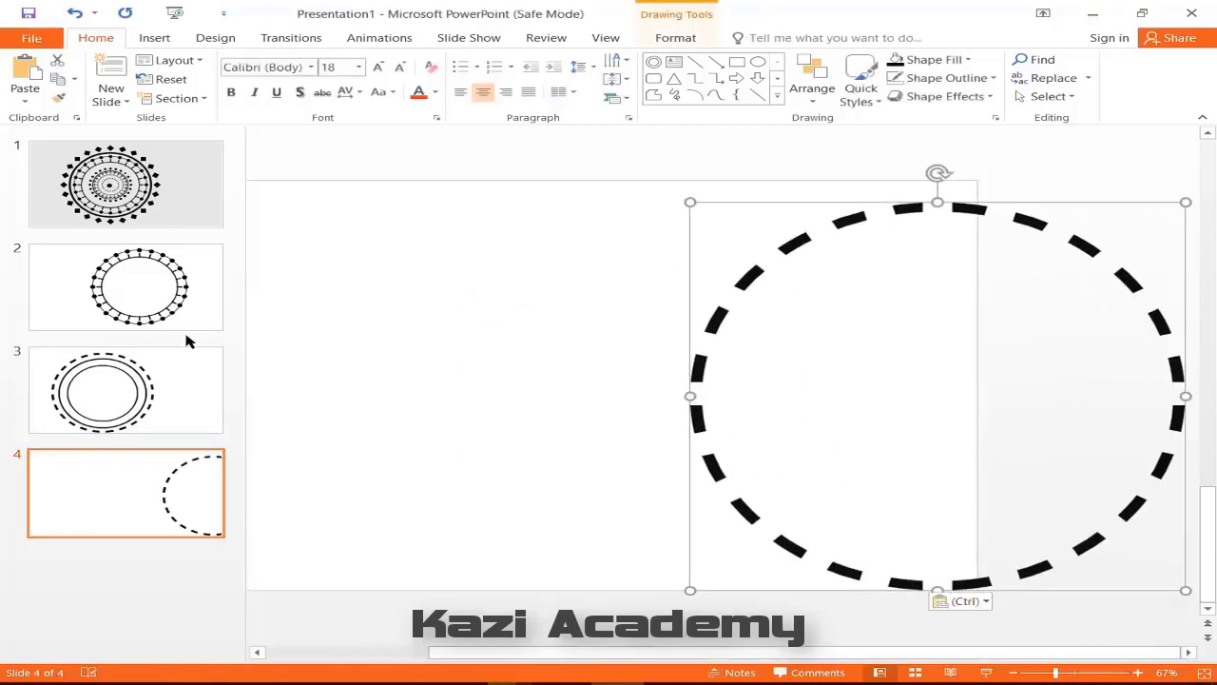
click(187, 354)
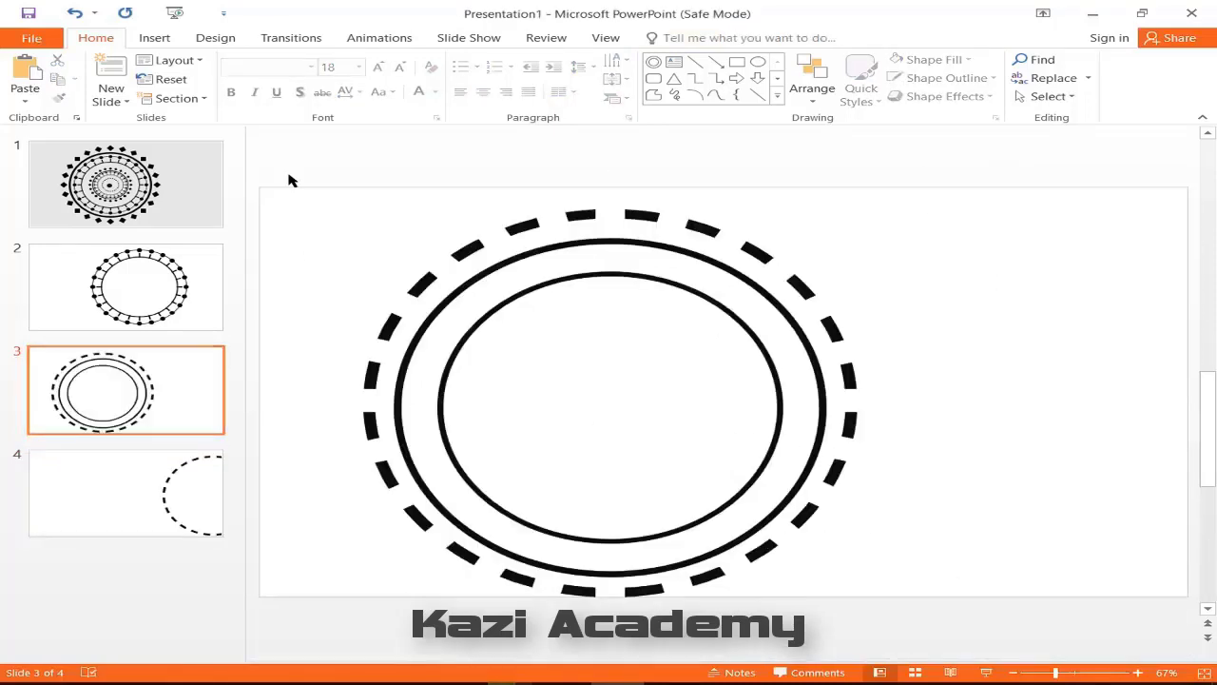
click(114, 190)
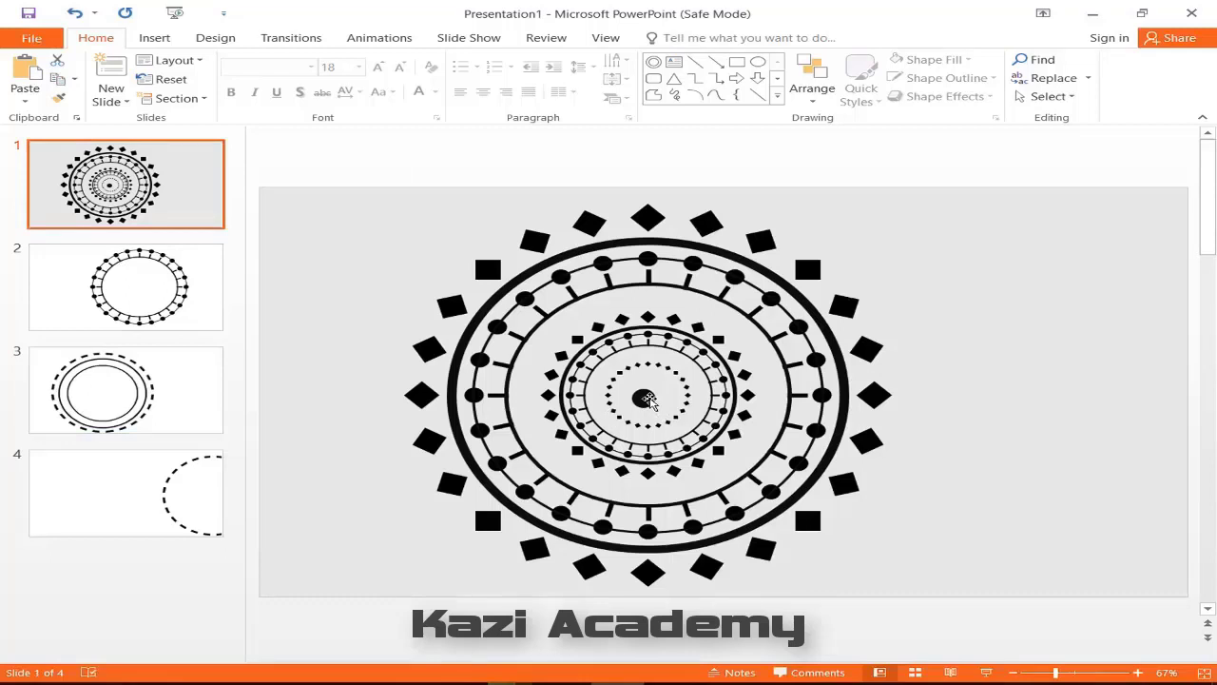
Select slide 1's centre dot and all five rings, then Align Center and Align Middle.
click(646, 397)
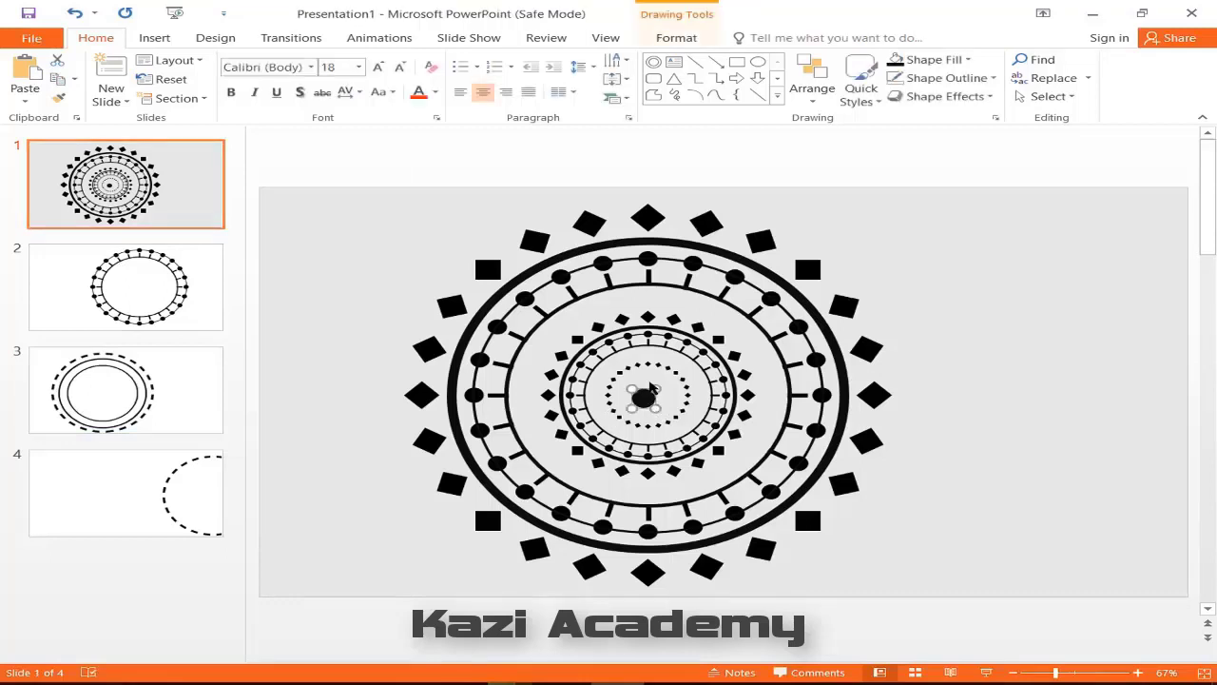
shift+click(649, 362)
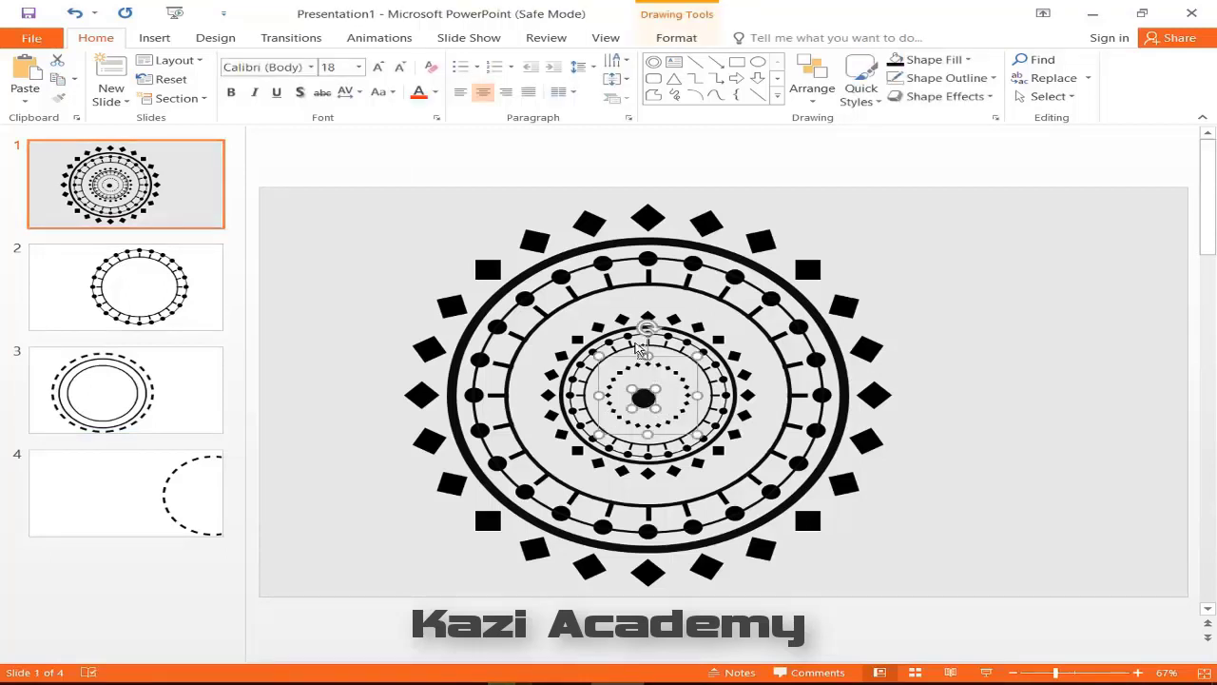
shift+click(632, 336)
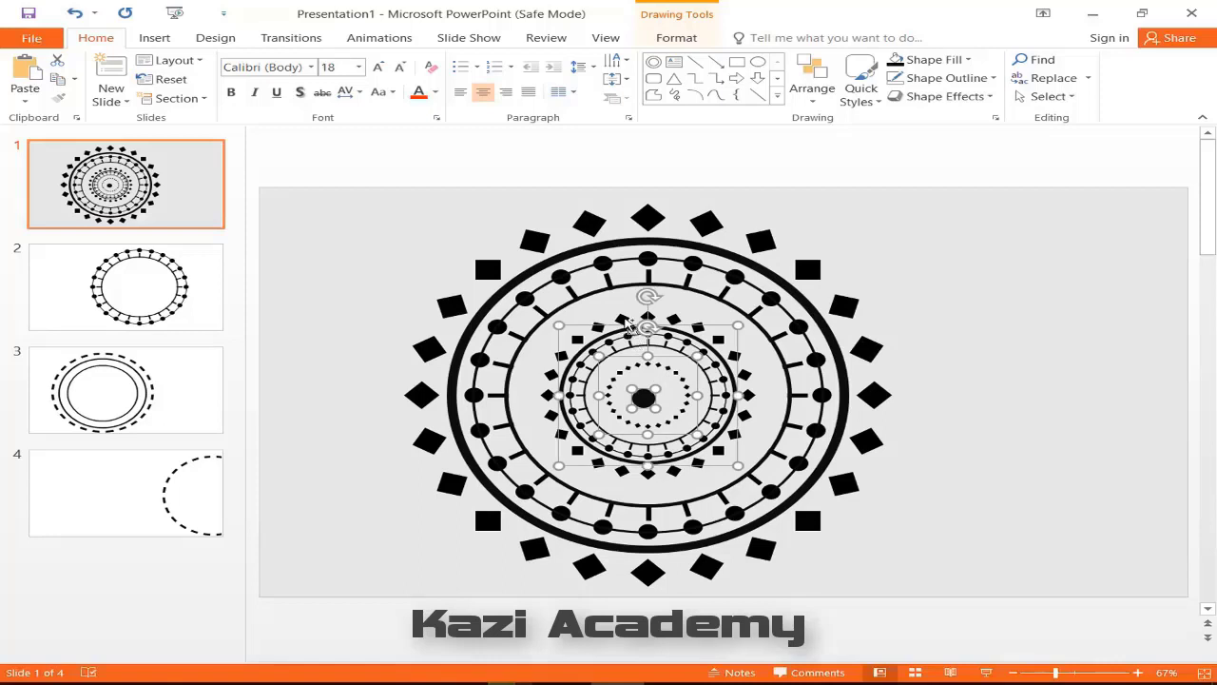
shift+click(623, 318)
shift+click(603, 264)
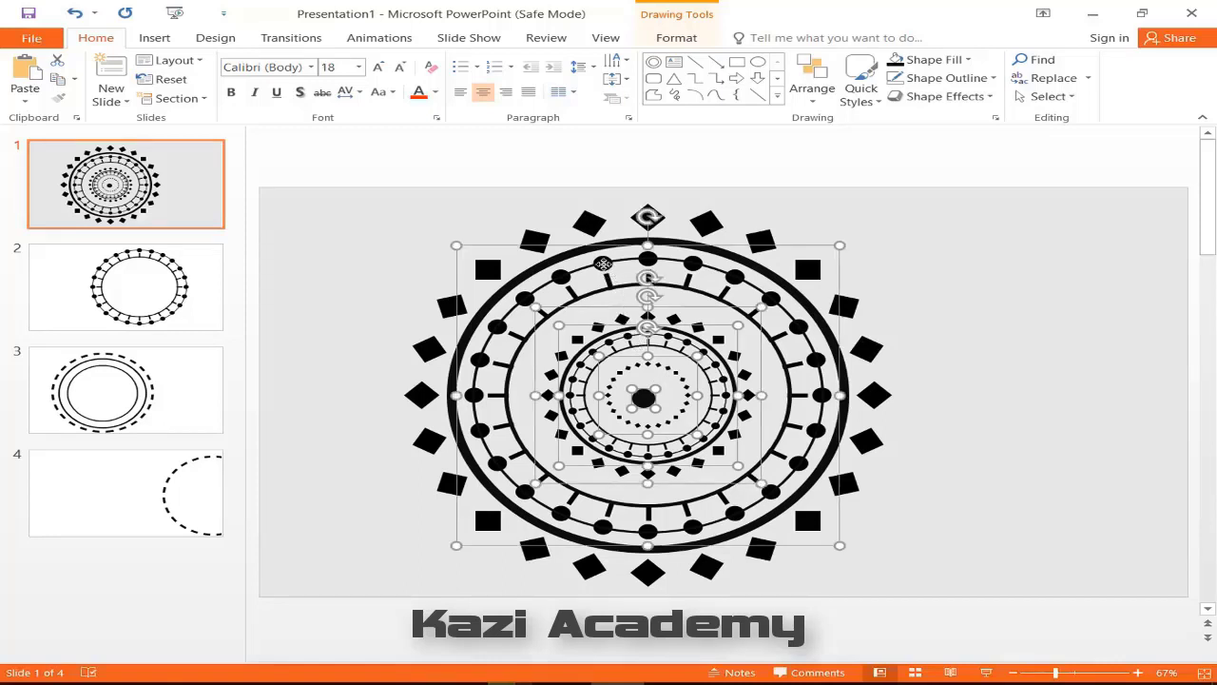
shift+click(591, 221)
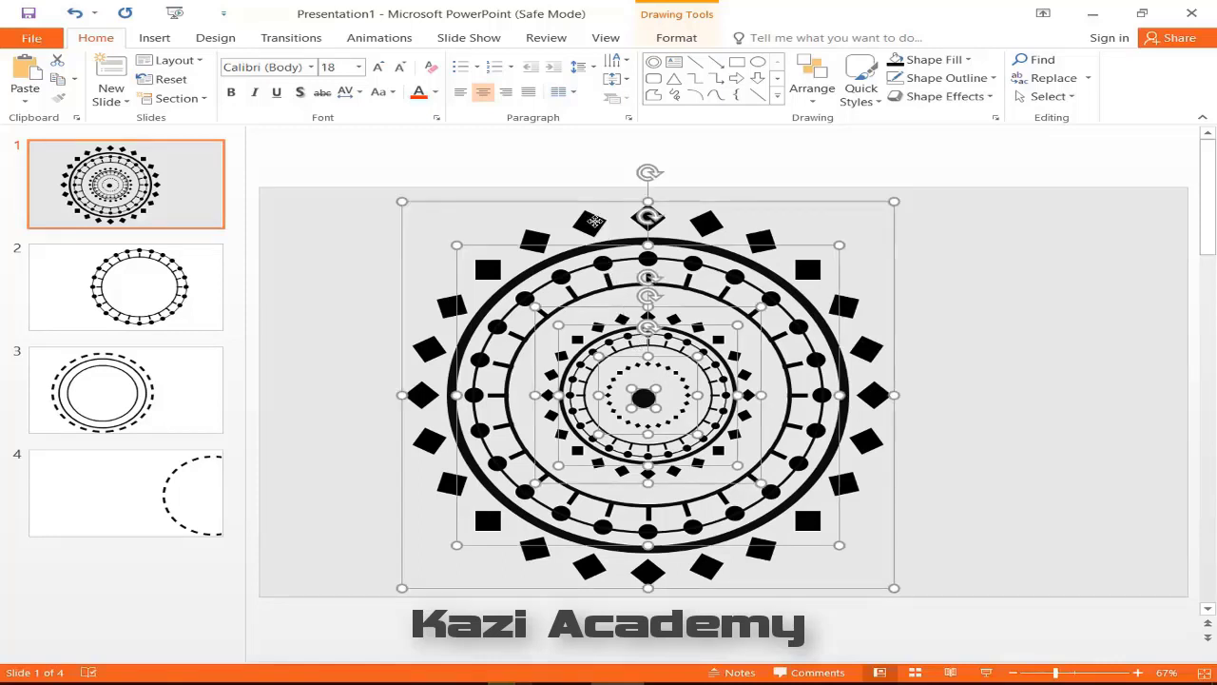
click(676, 37)
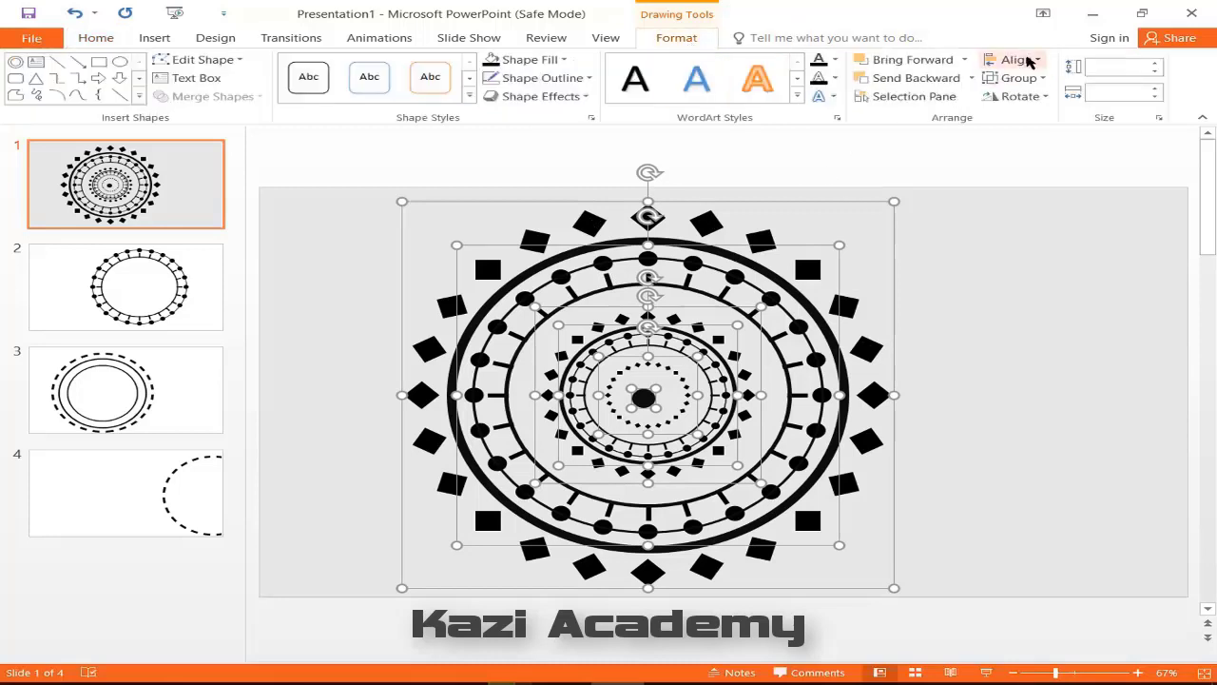
click(1020, 59)
click(1037, 101)
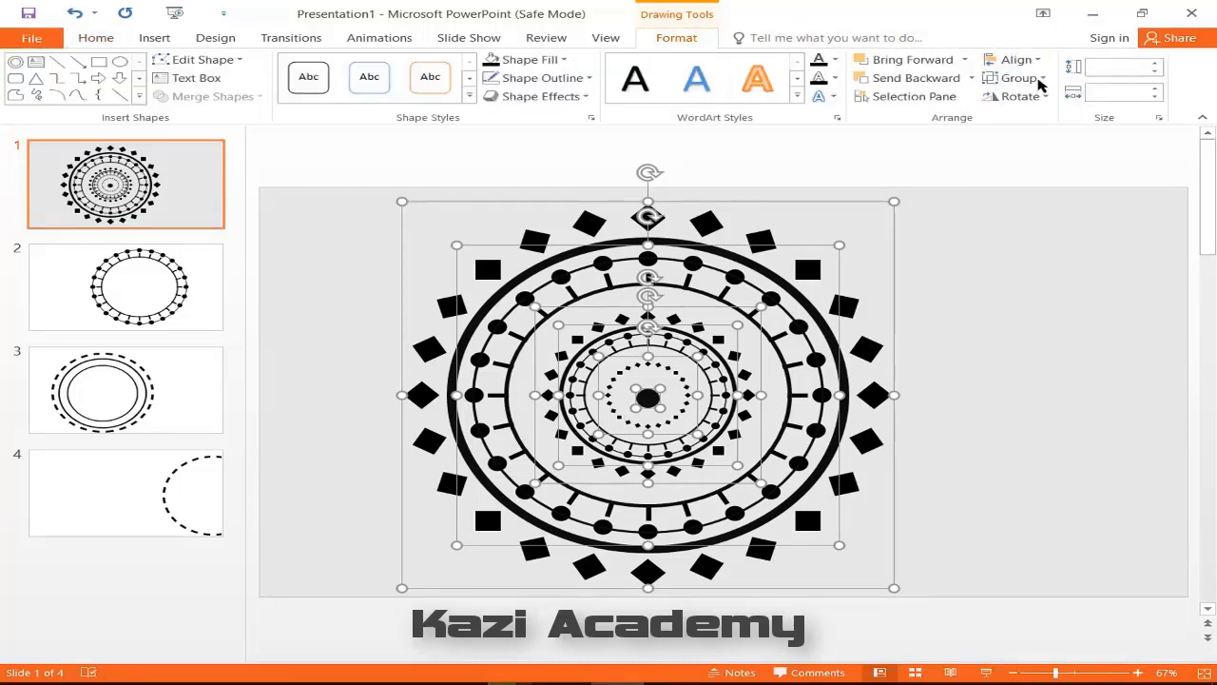
click(1018, 59)
click(1027, 160)
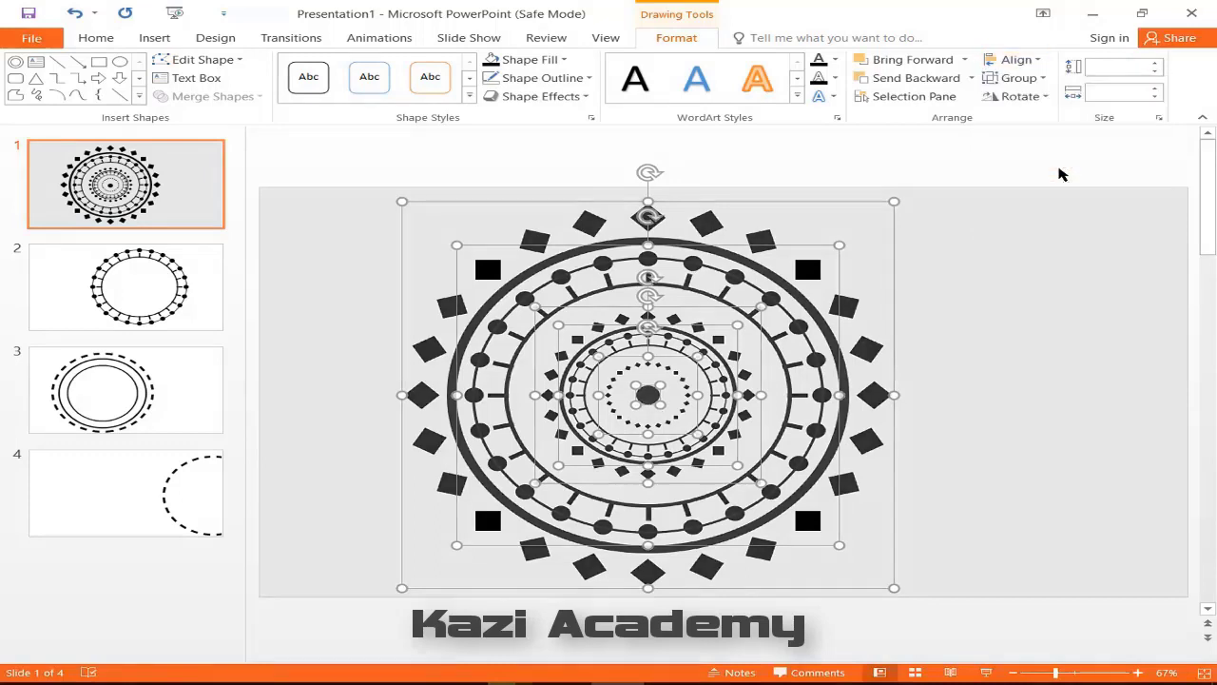
Reselect the centre dot on its own and return to slide 3.
click(1060, 374)
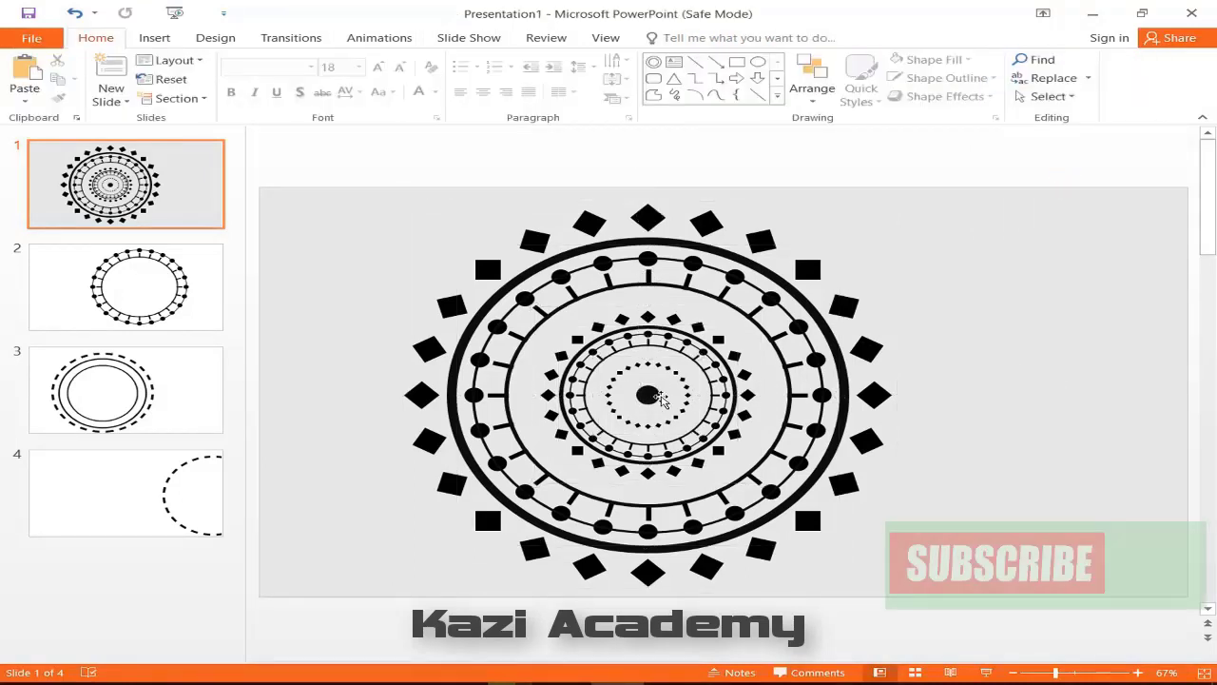
click(653, 397)
double_click(652, 398)
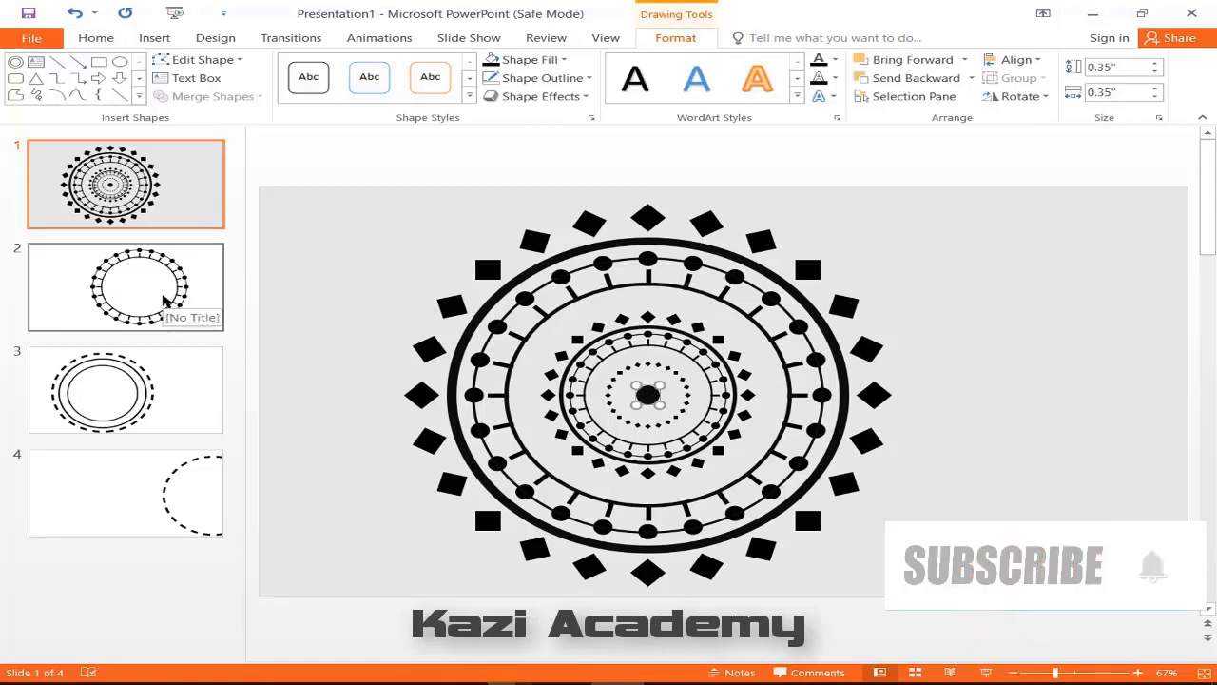
click(109, 393)
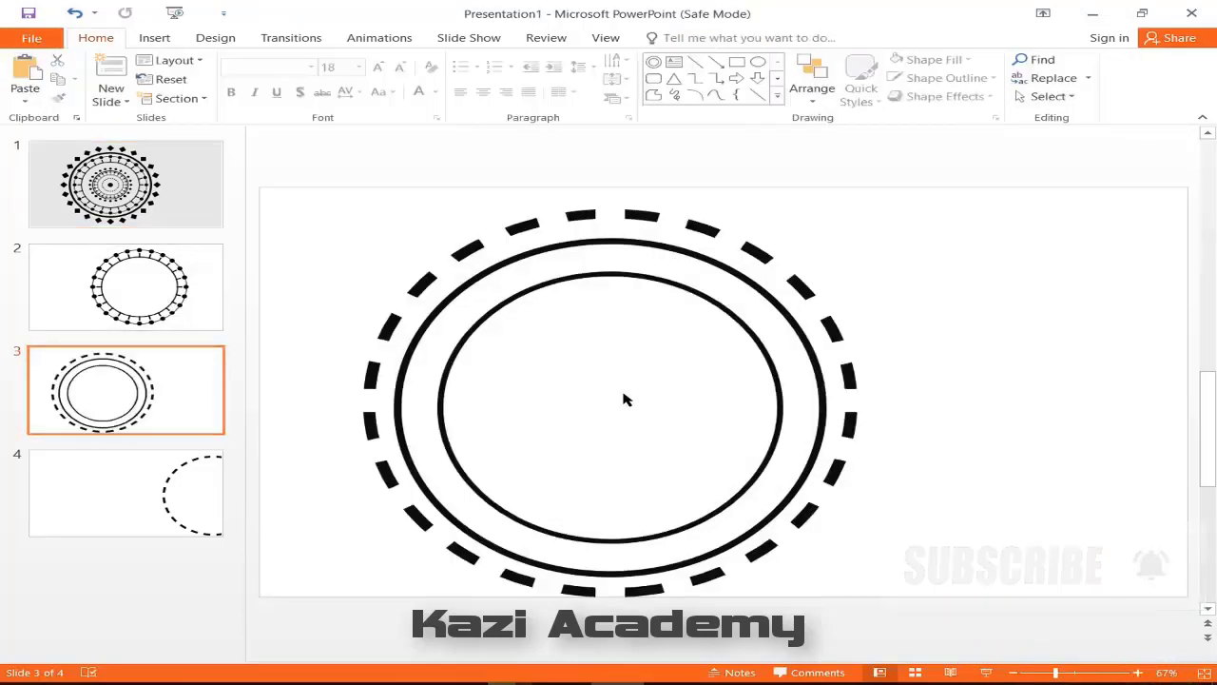
Paste the black dot on the ring's right edge and place a duplicate at its top.
key(ctrl+v)
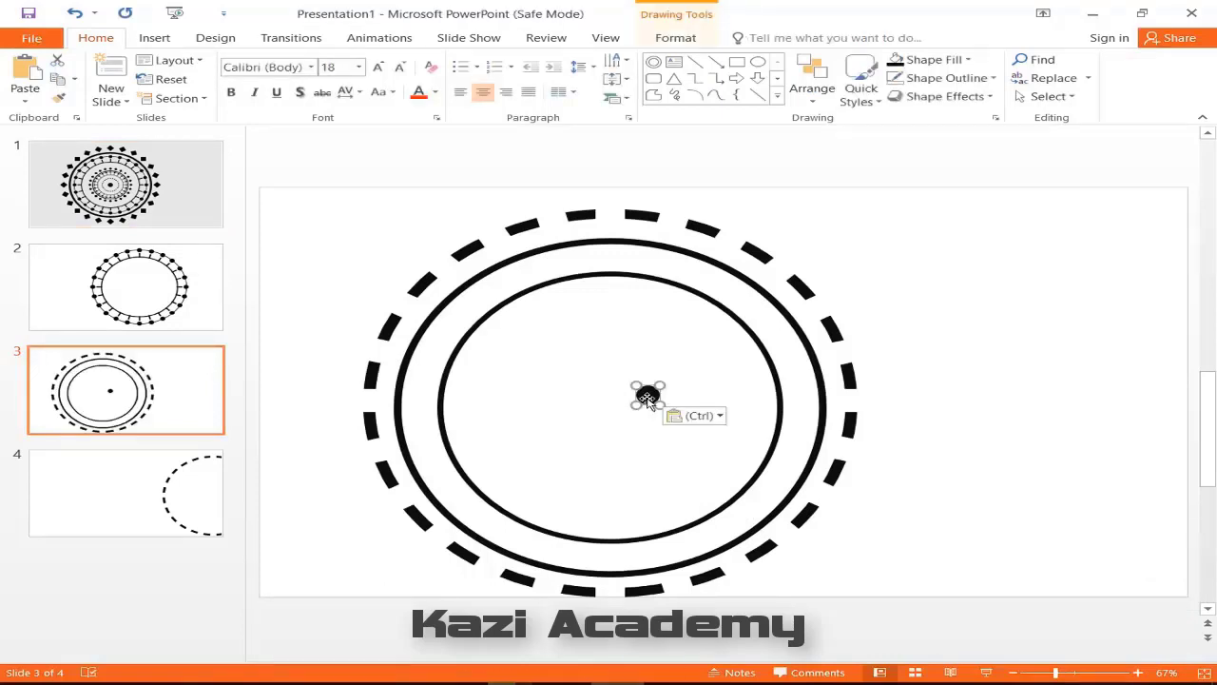
drag(661, 404, 830, 405)
scroll(829, 406, up, 8)
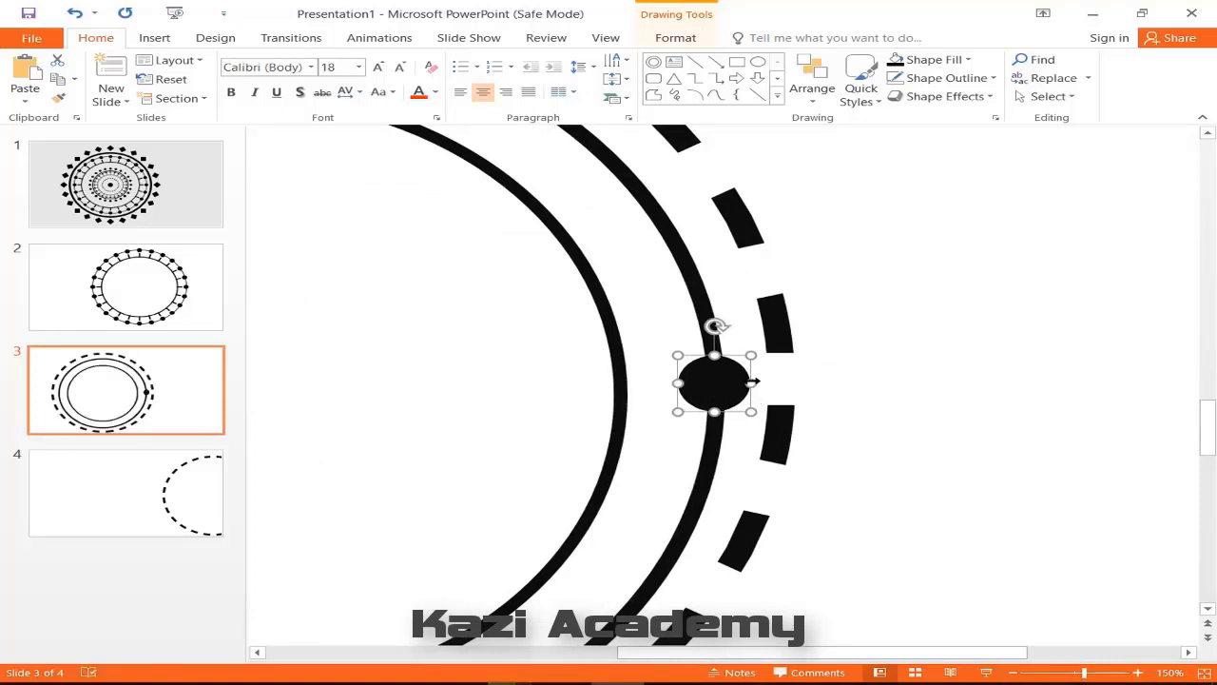
ctrl+drag(725, 388, 749, 409)
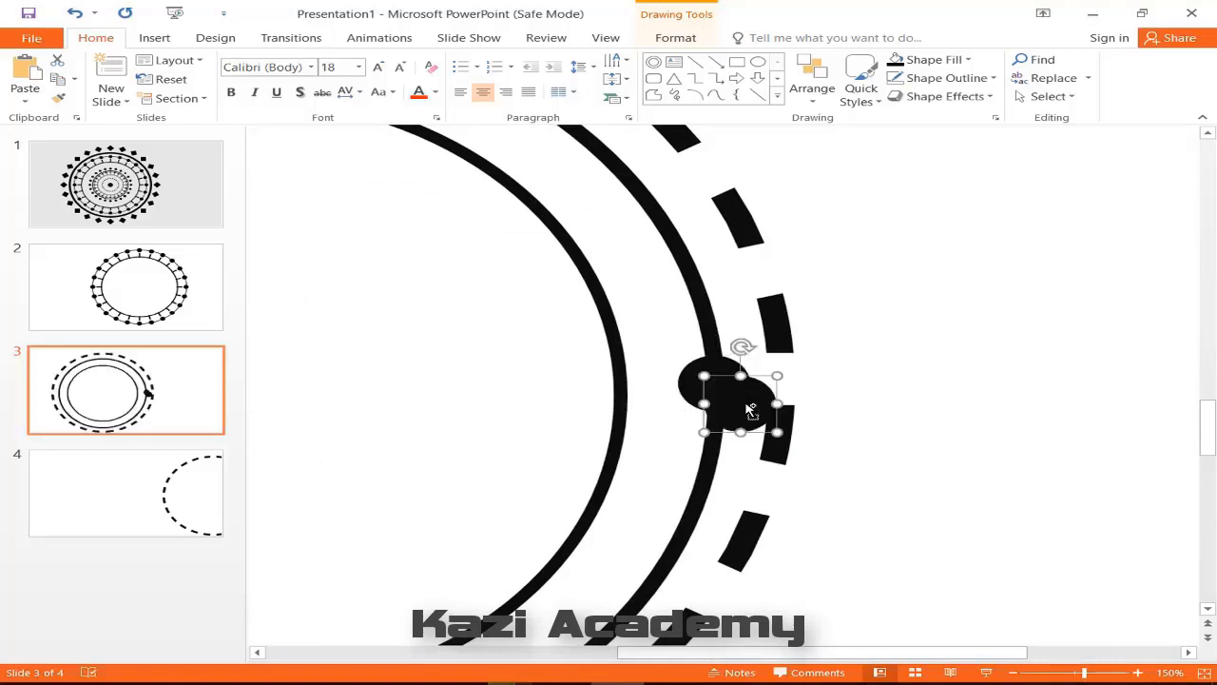
scroll(751, 411, down, 8)
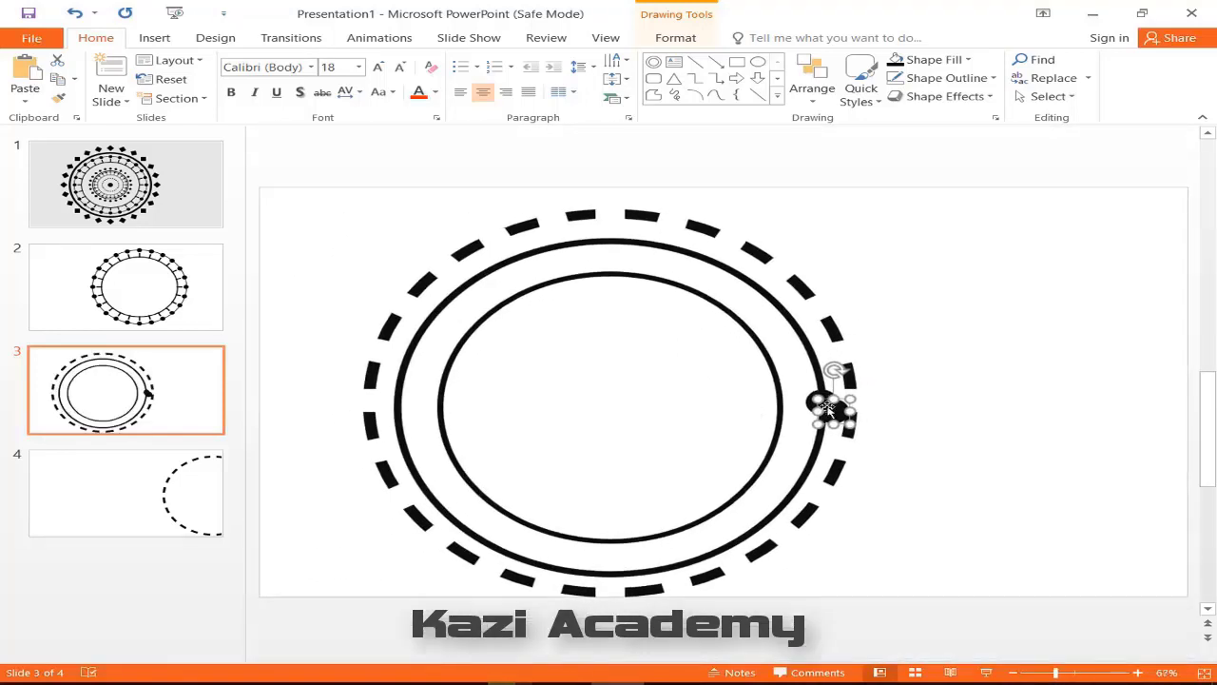
drag(832, 412, 605, 240)
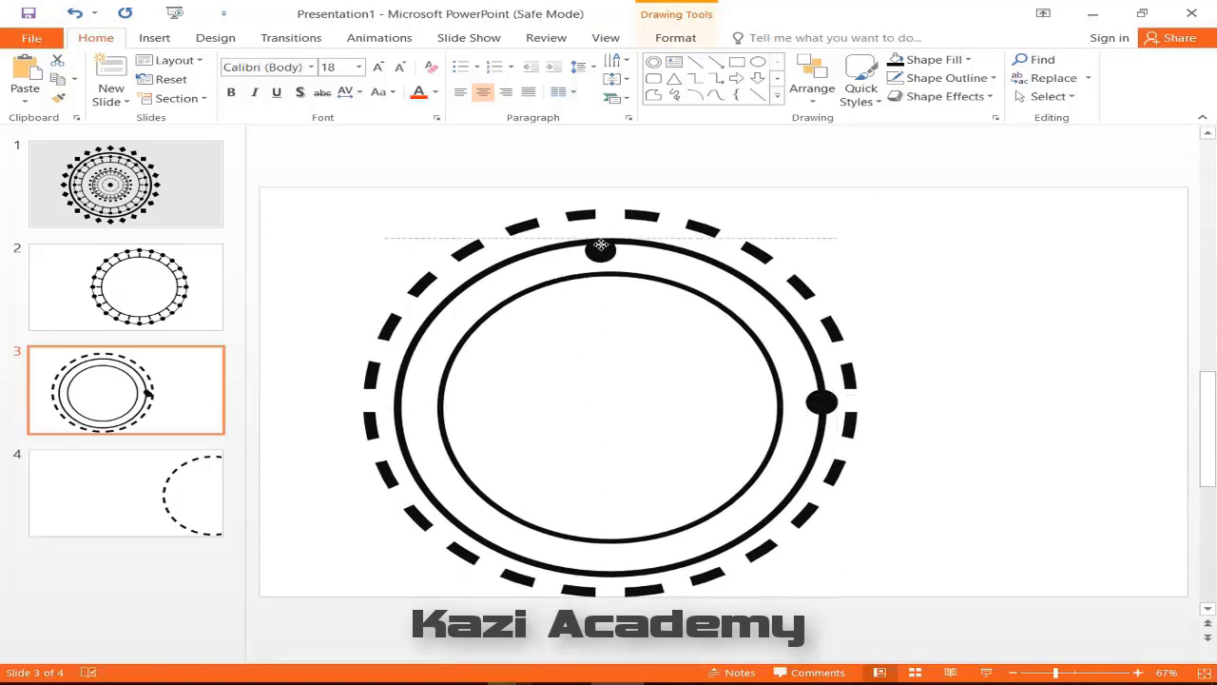
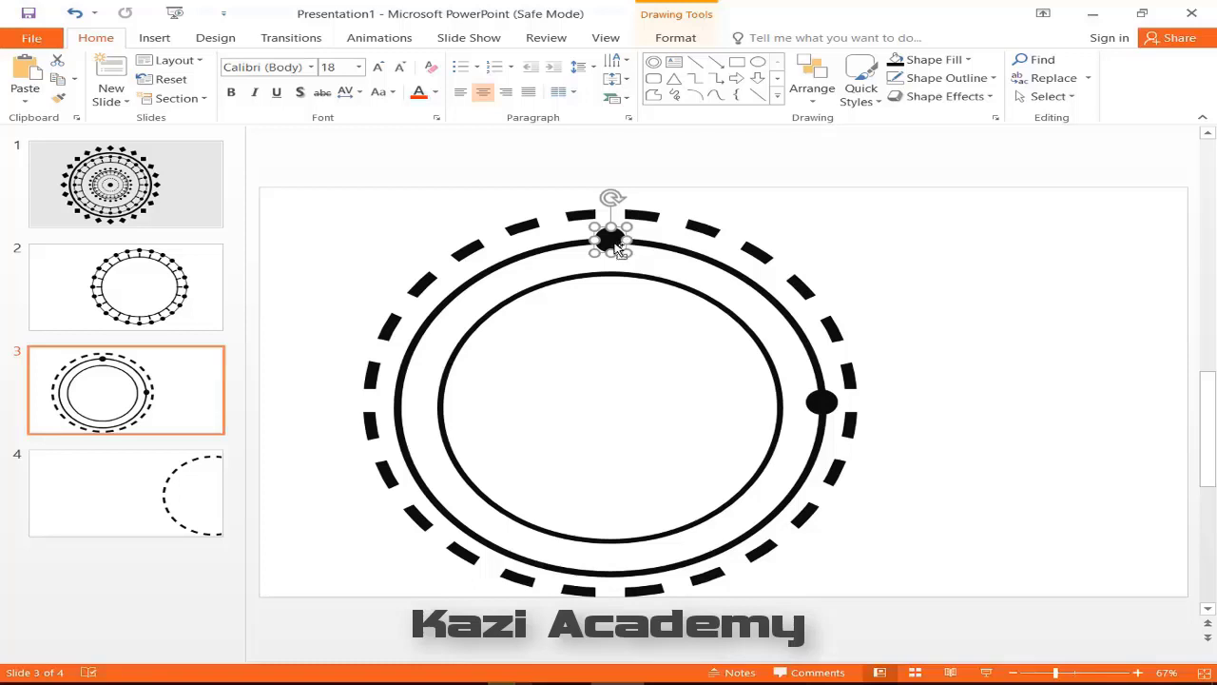
Duplicate the black dot and place copies on the ring's left and bottom.
key(ctrl+d)
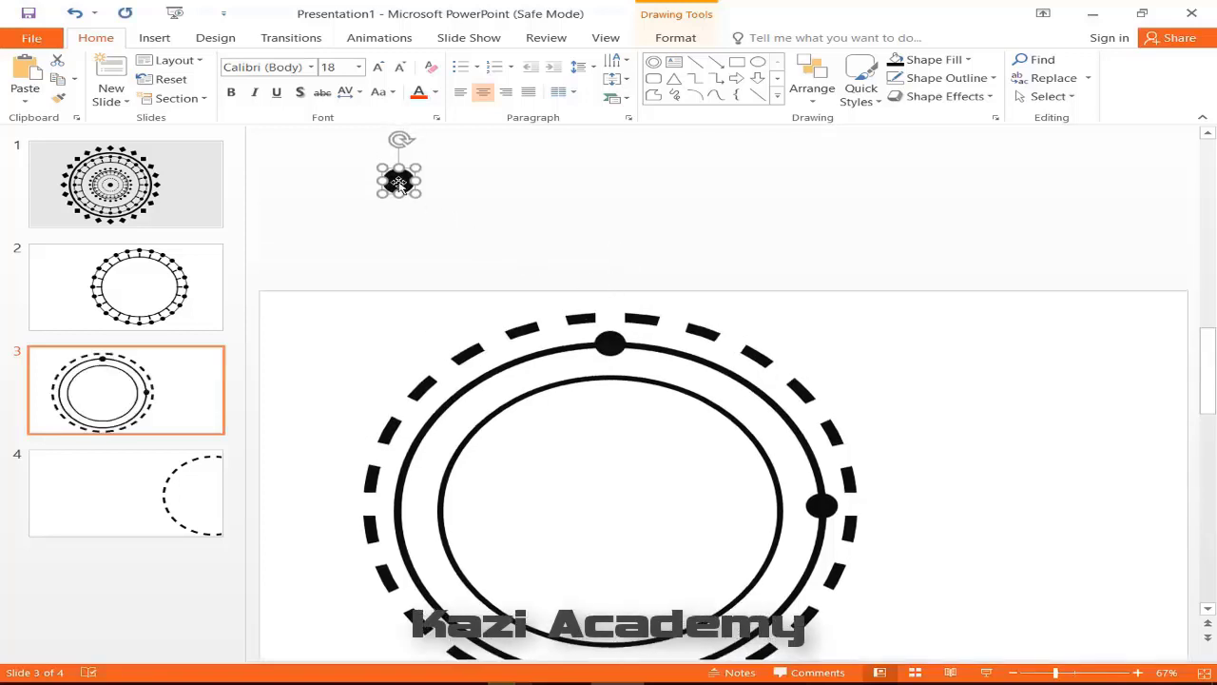
drag(398, 180, 392, 467)
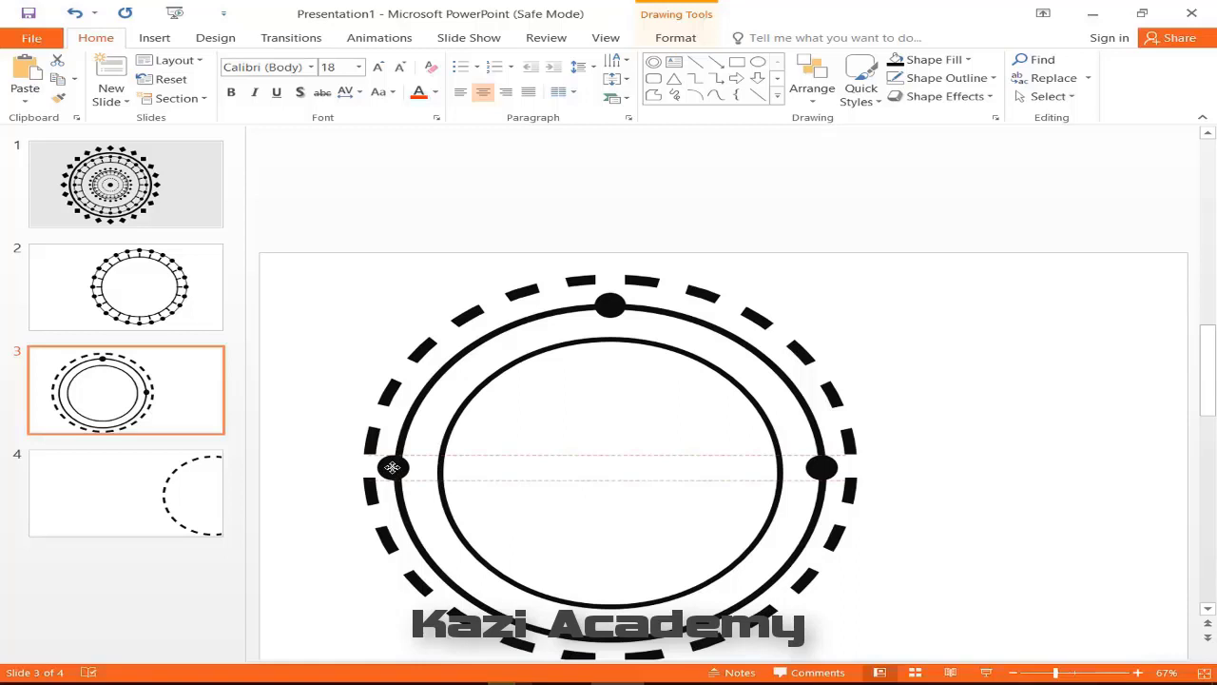
scroll(392, 466, down, 2)
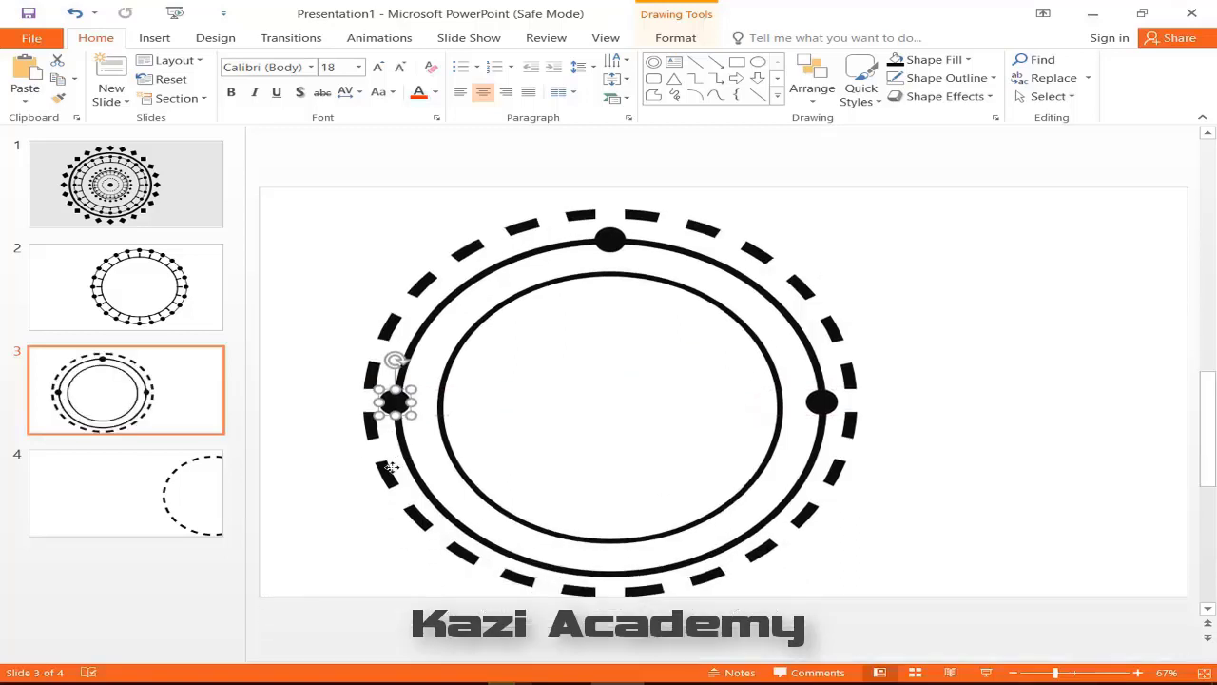
mouse_move(405, 408)
mouse_down()
mouse_move(285, 559)
mouse_move(697, 566)
mouse_up()
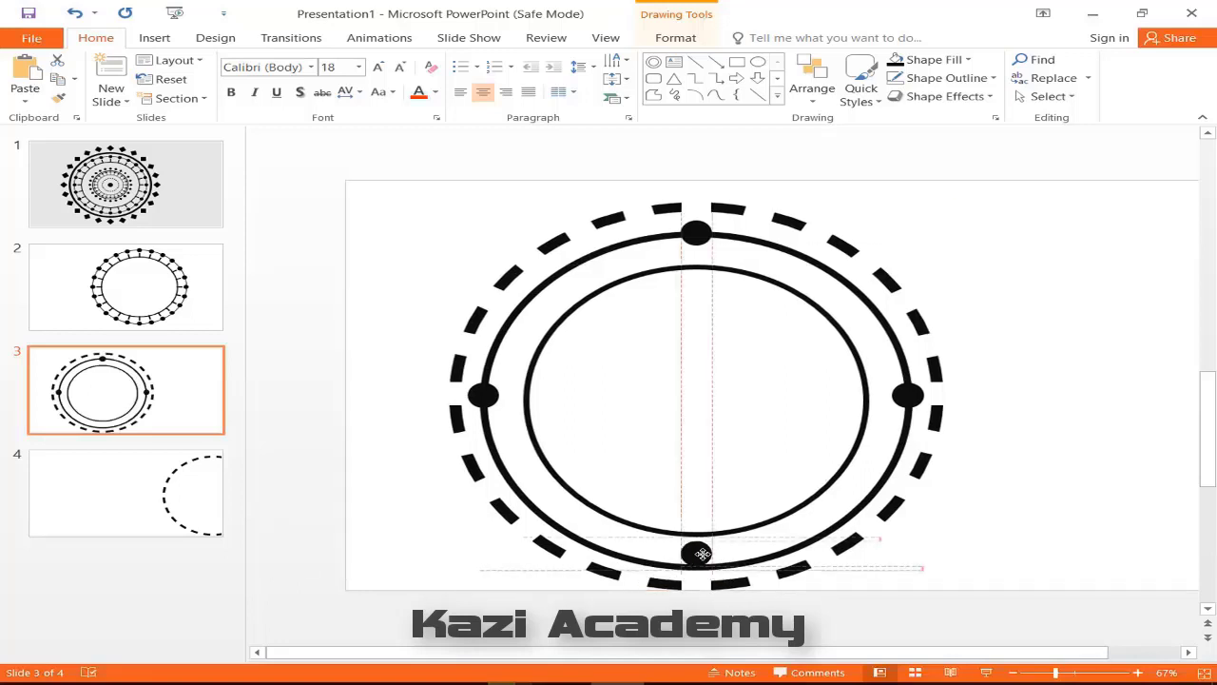
drag(697, 566, 698, 567)
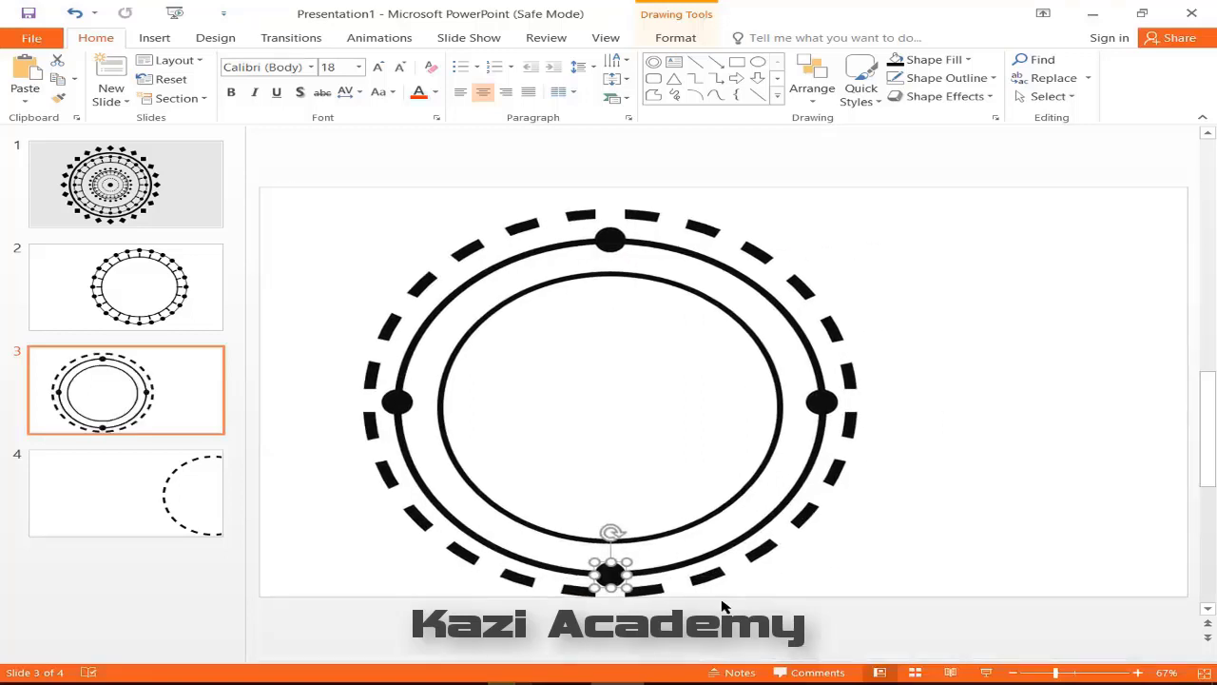
Select the four dots (top, right, bottom, left) together with the solid ring.
click(616, 242)
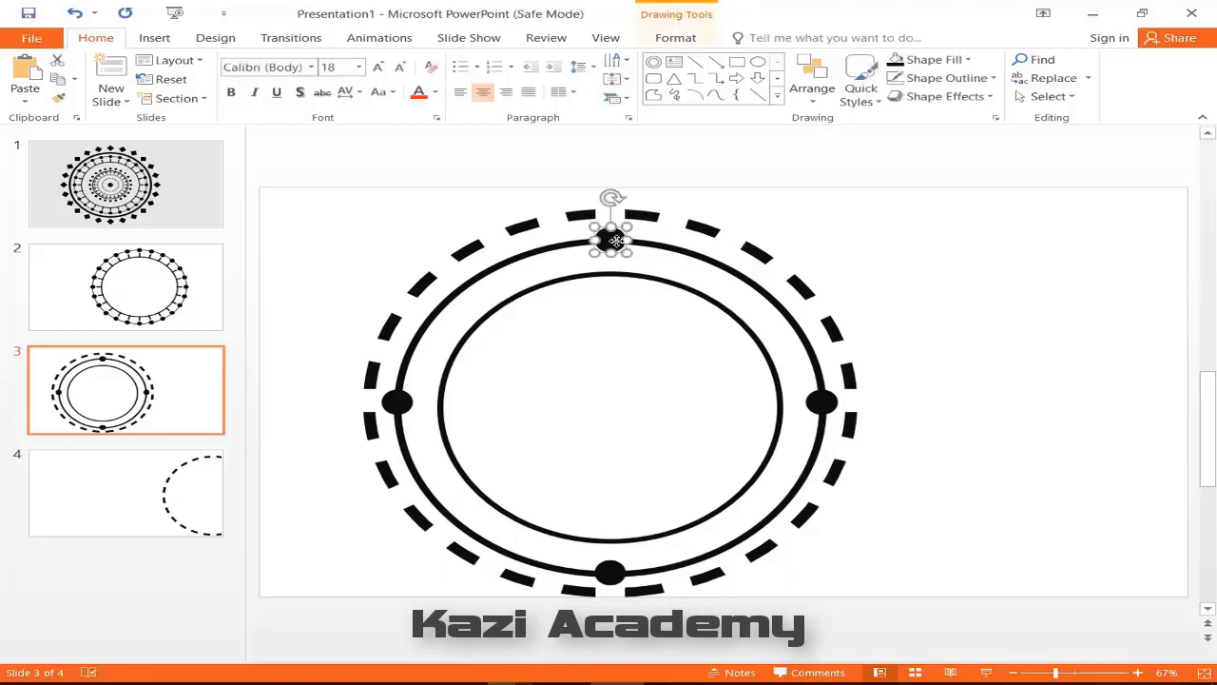
shift+click(823, 404)
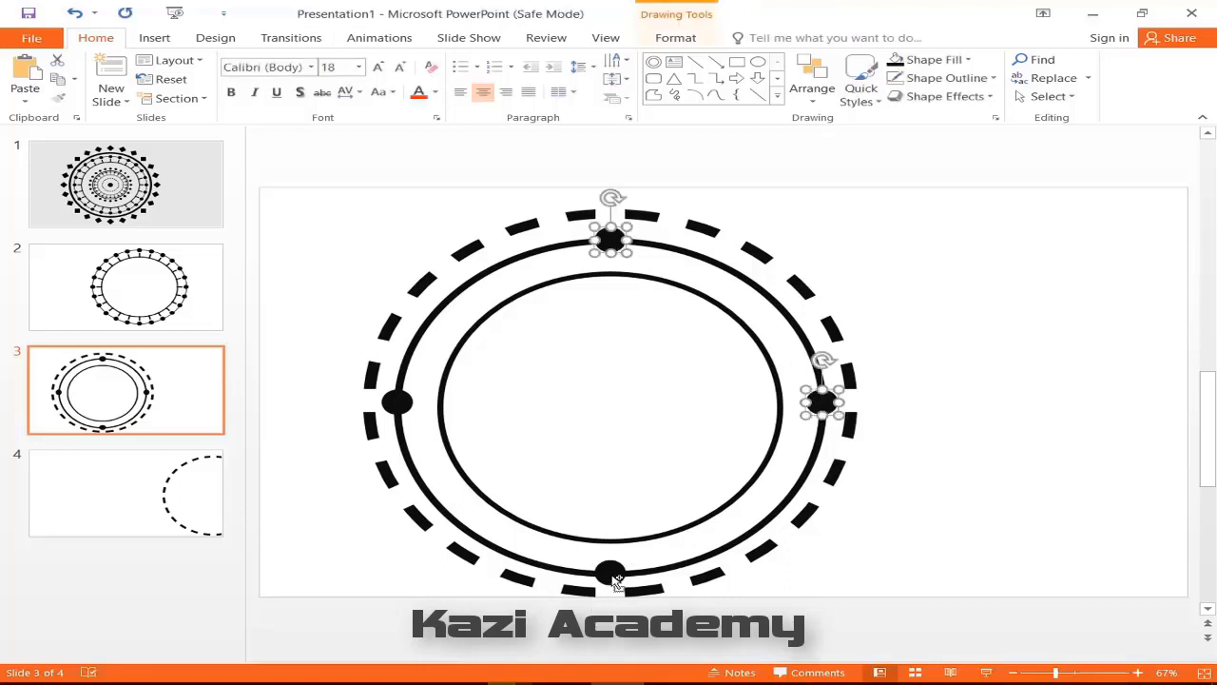
shift+click(611, 573)
shift+click(399, 405)
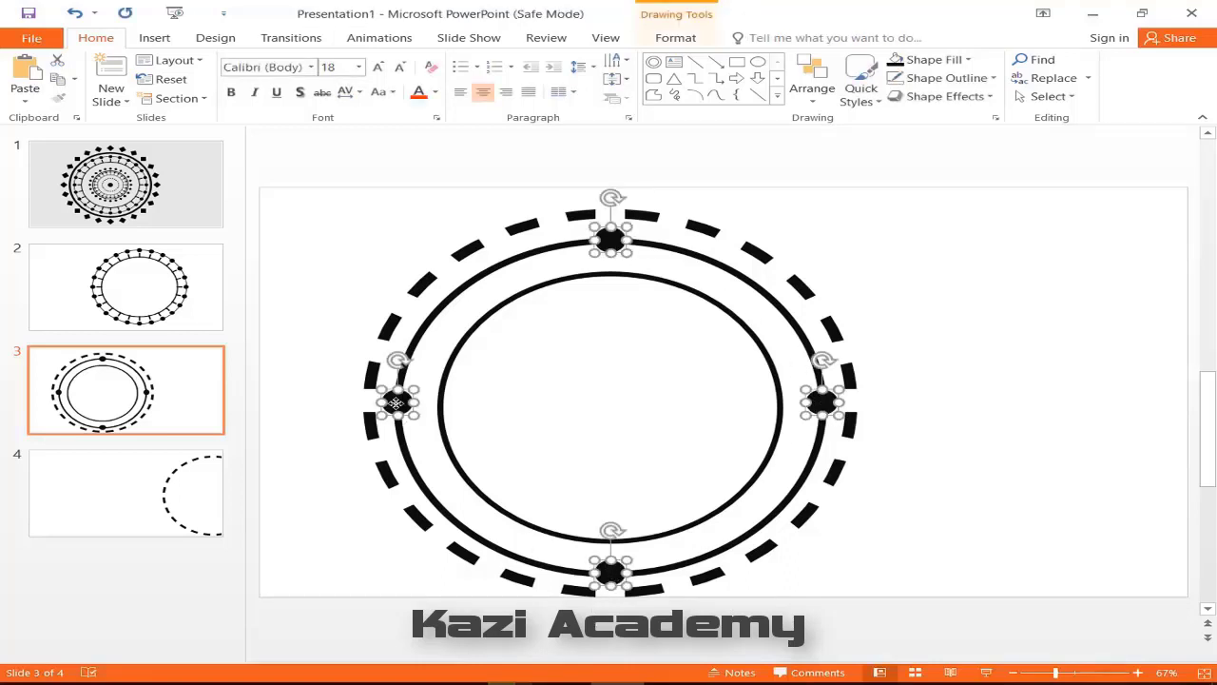
shift+click(452, 297)
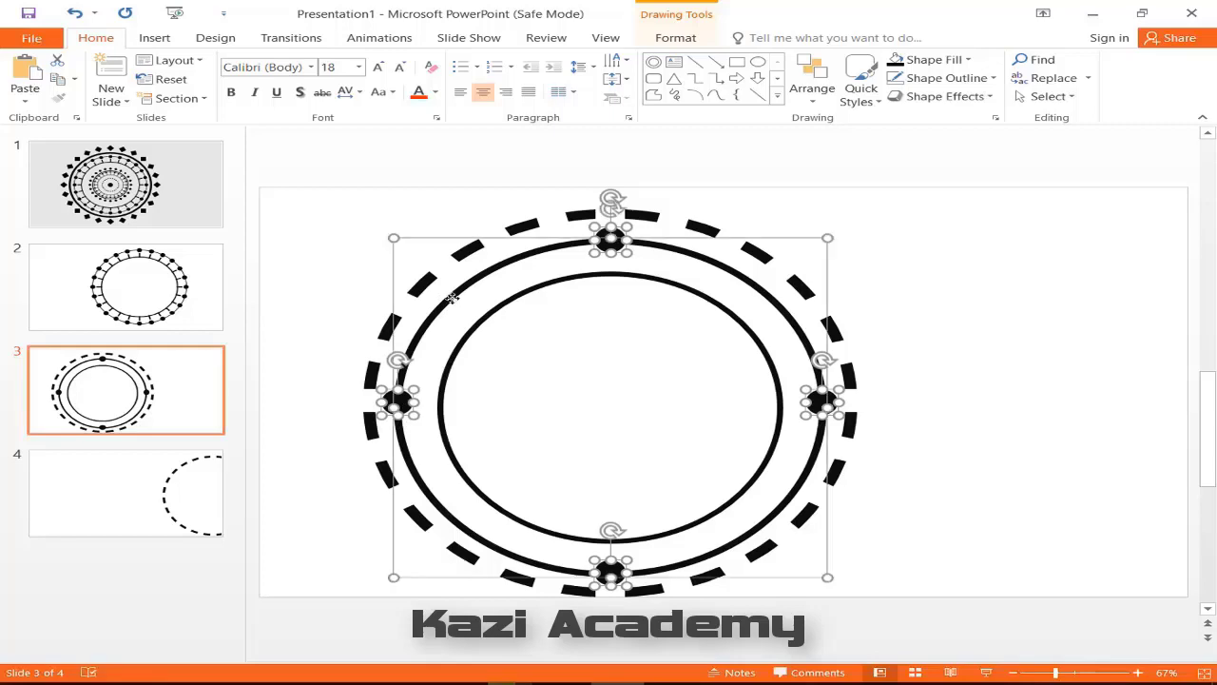
Group the ring with its four dots and move the group onto slide 1.
right_click(451, 298)
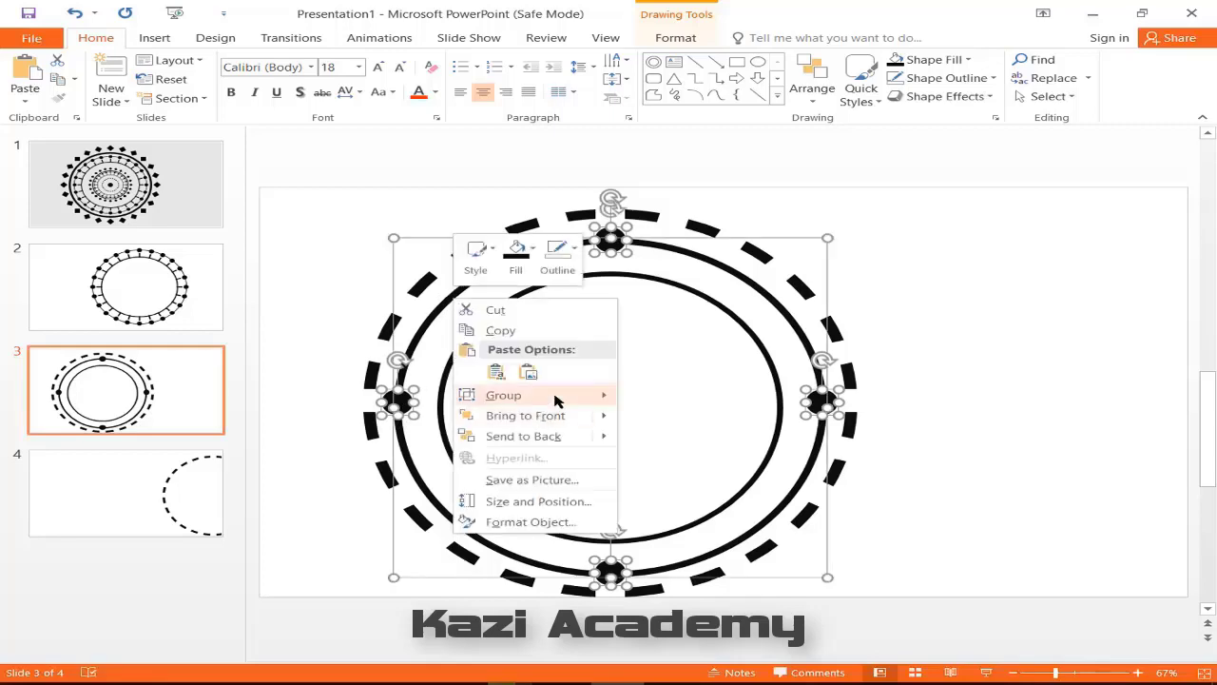
mouse_move(557, 398)
click(684, 400)
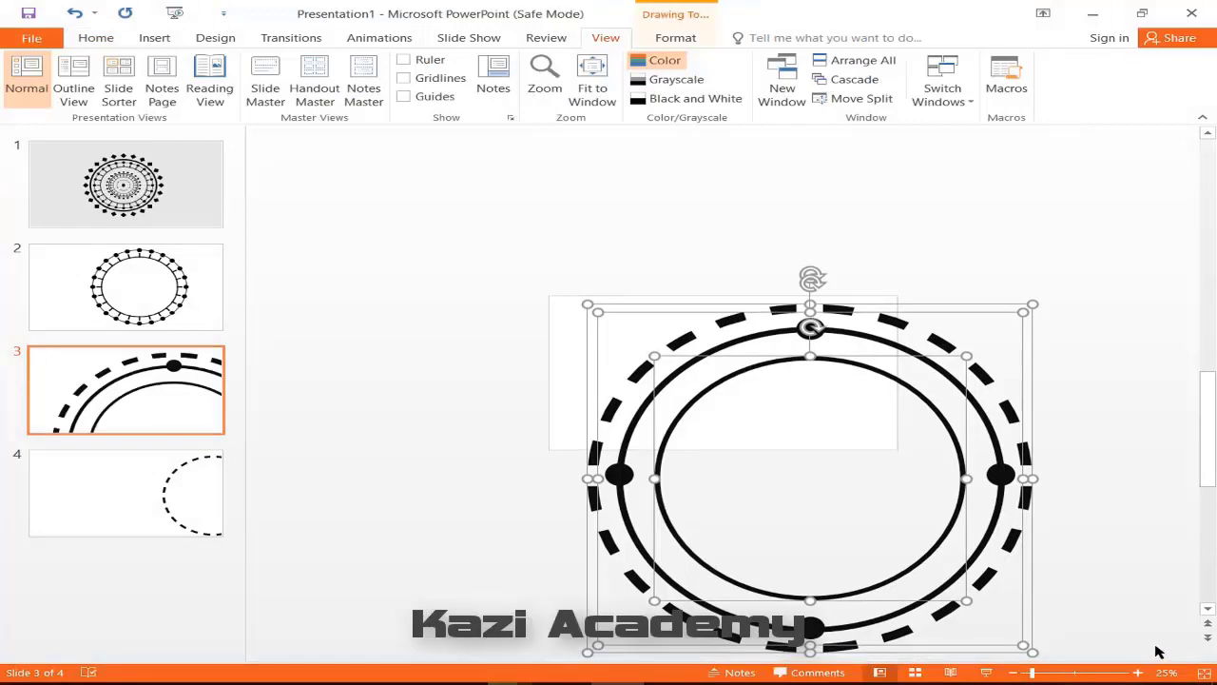
key(ctrl+x)
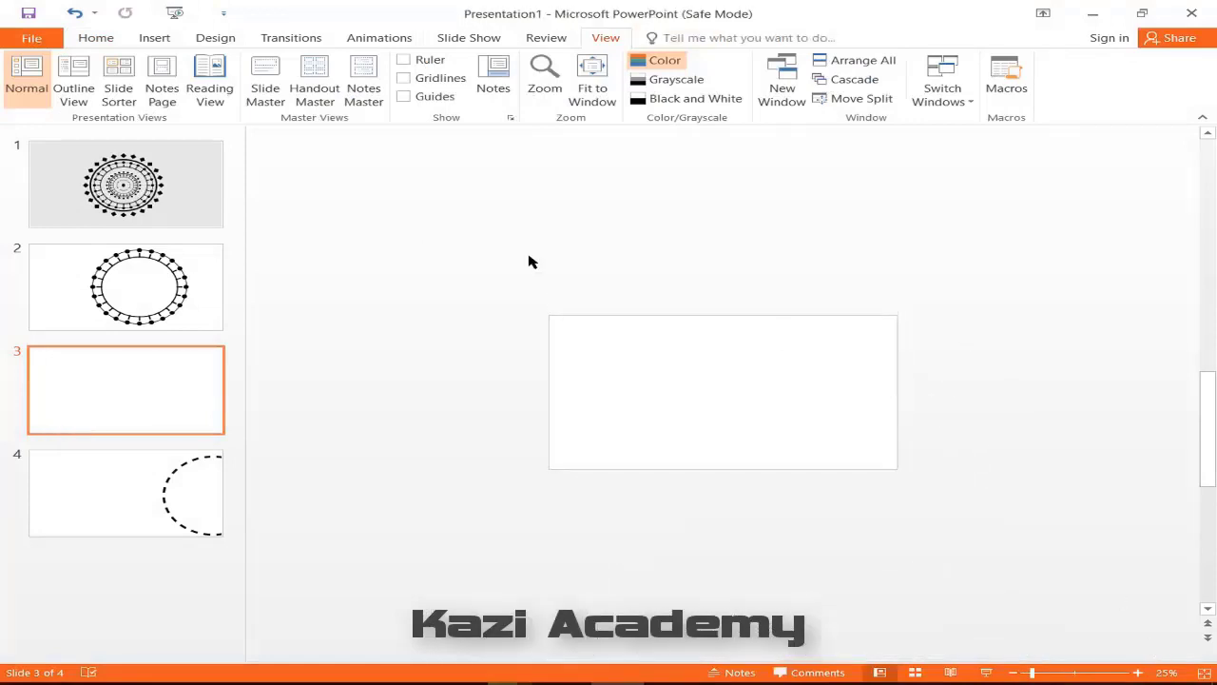
click(212, 183)
key(ctrl+v)
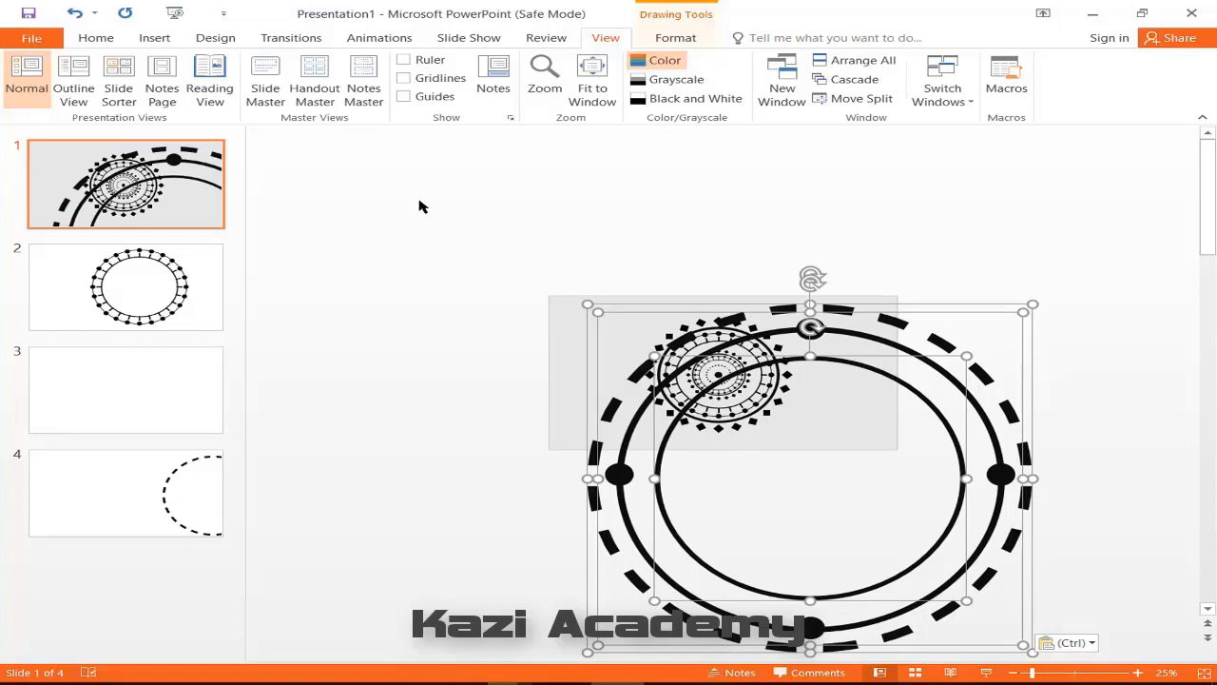
Centre everything on slide 1 horizontally and vertically, then nudge the design left.
key(ctrl+a)
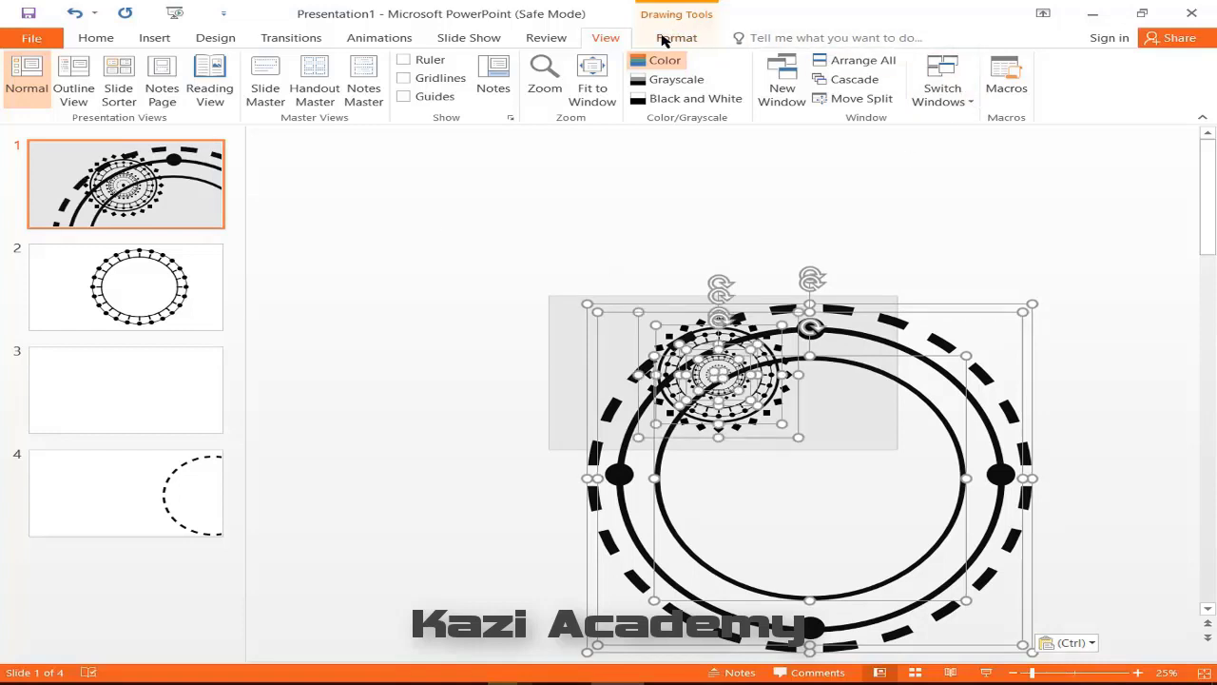
click(663, 38)
click(1031, 59)
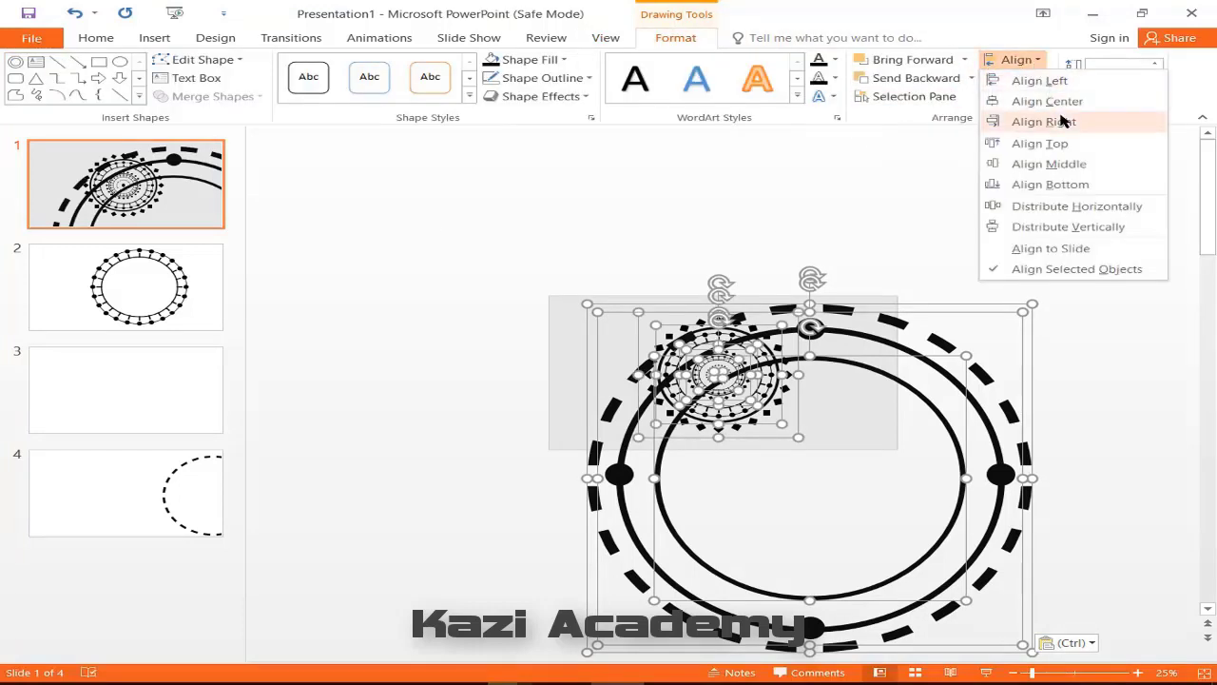
click(1058, 101)
click(1036, 60)
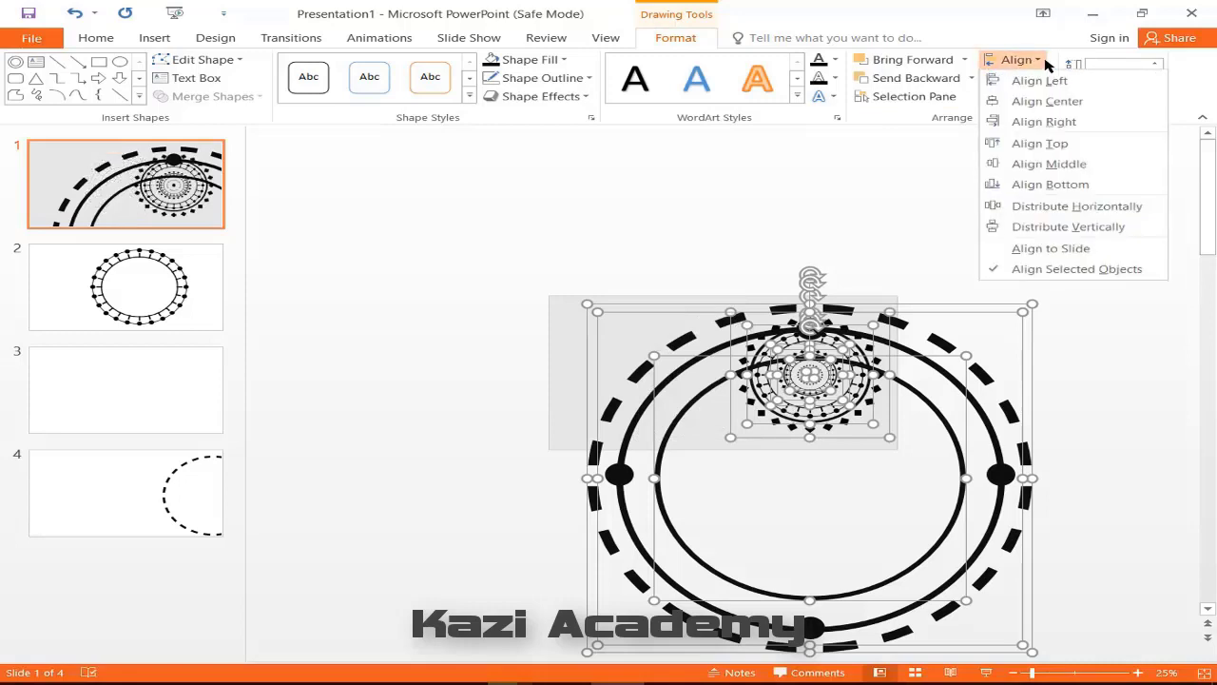
click(1077, 167)
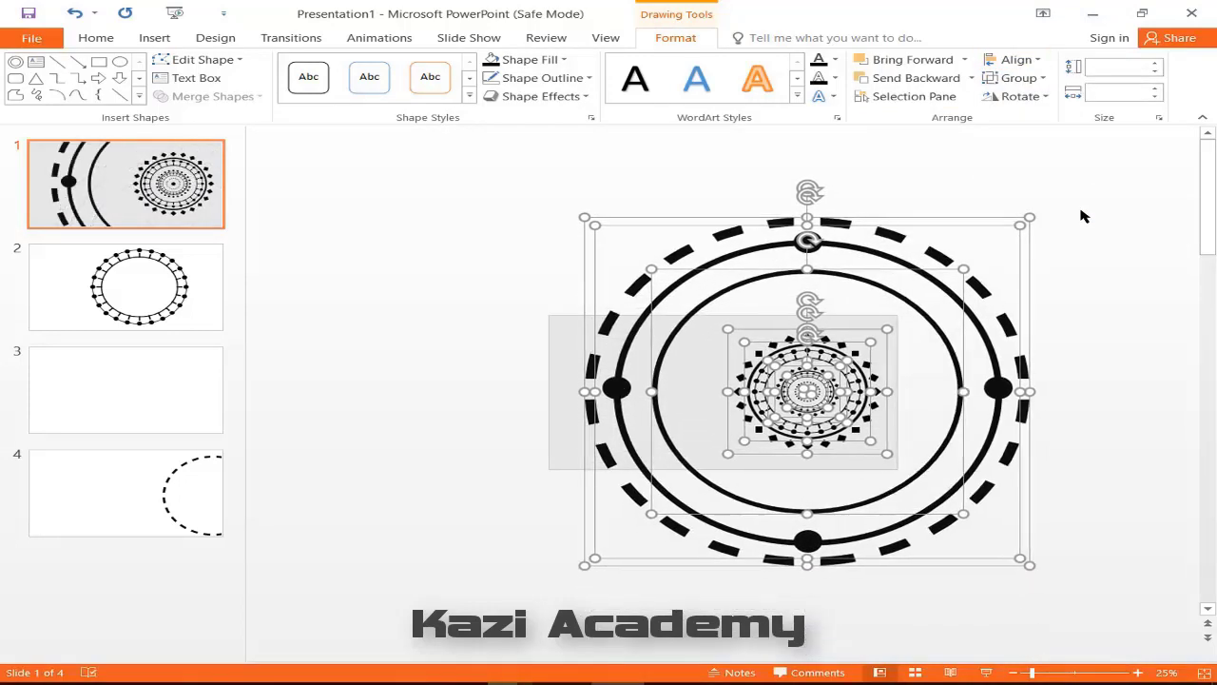
key(Left)
key(Left)
key(Left)
key(Left)
key(Left)
key(Left)
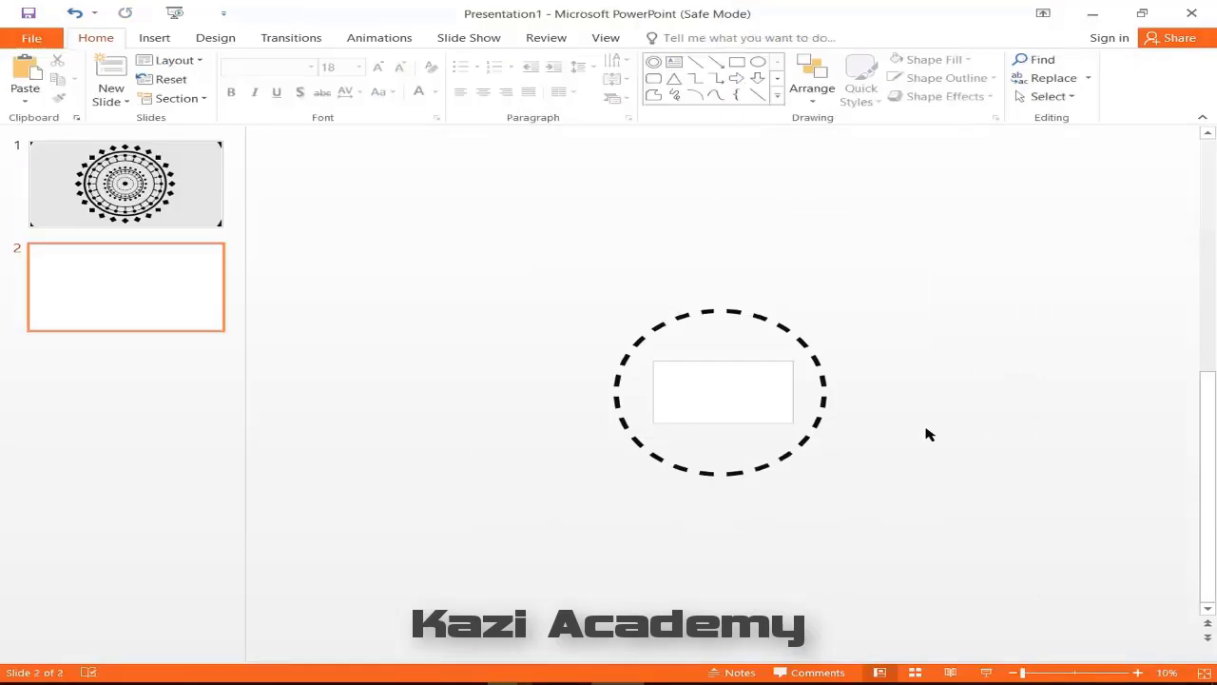
Draw a chevron shape above the dashed circle on slide 2.
click(774, 97)
click(800, 301)
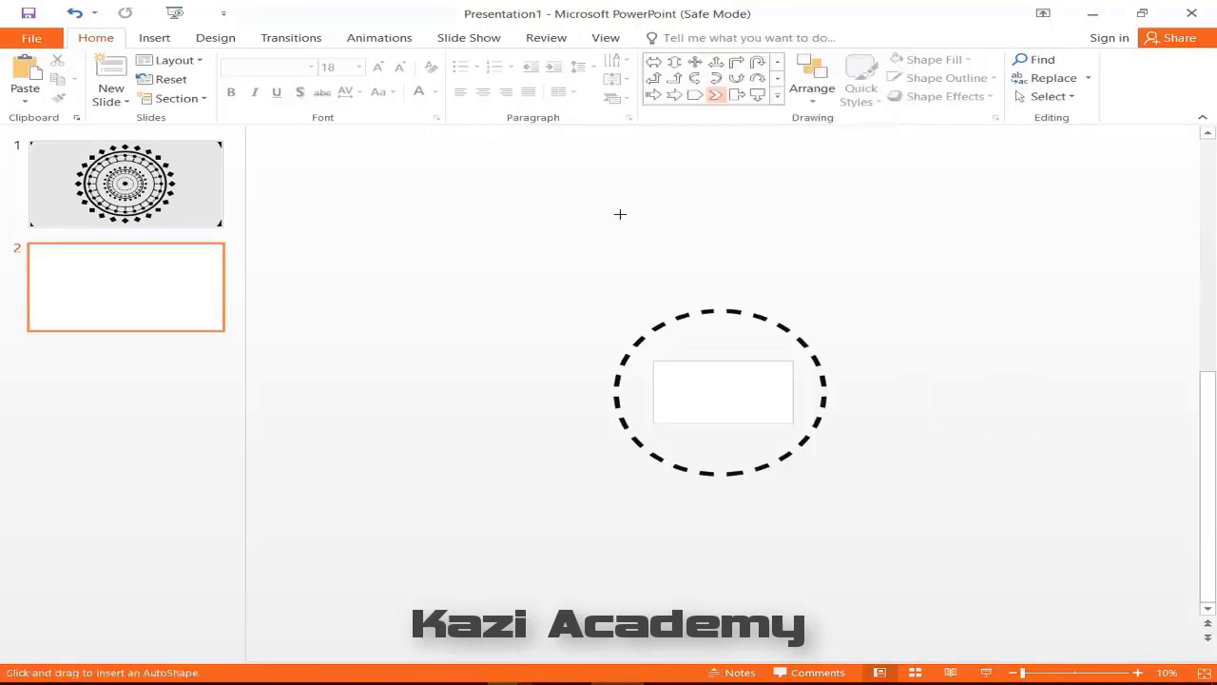
drag(676, 242, 676, 241)
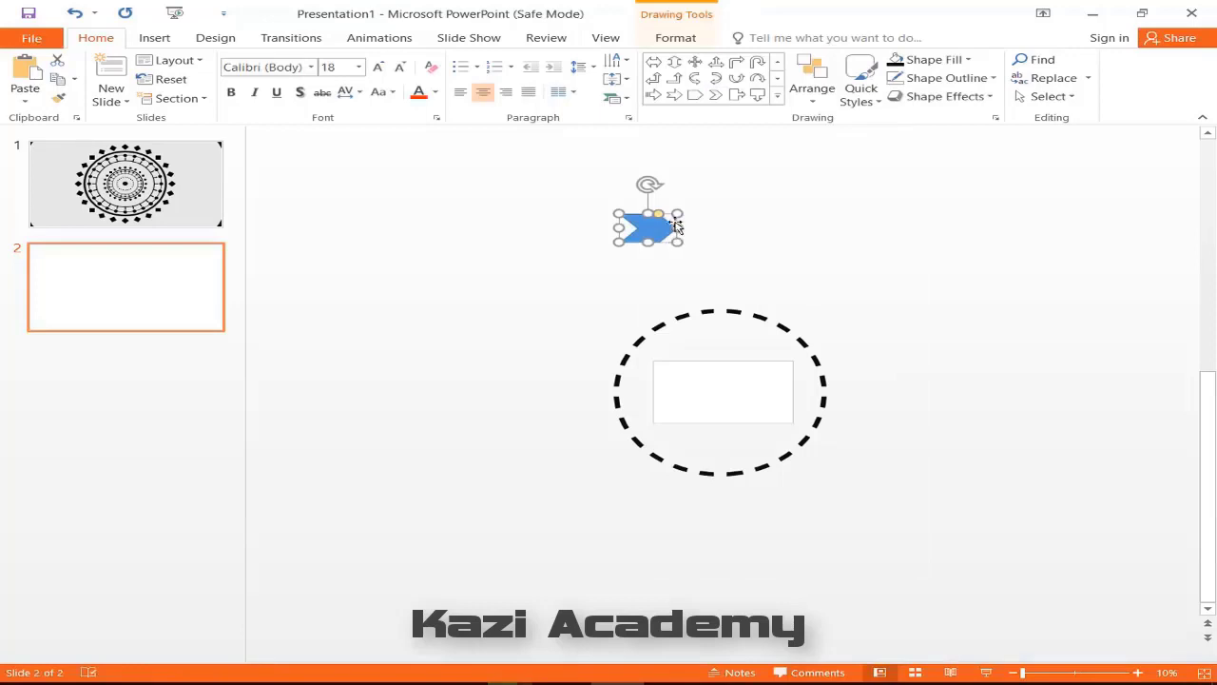
click(656, 224)
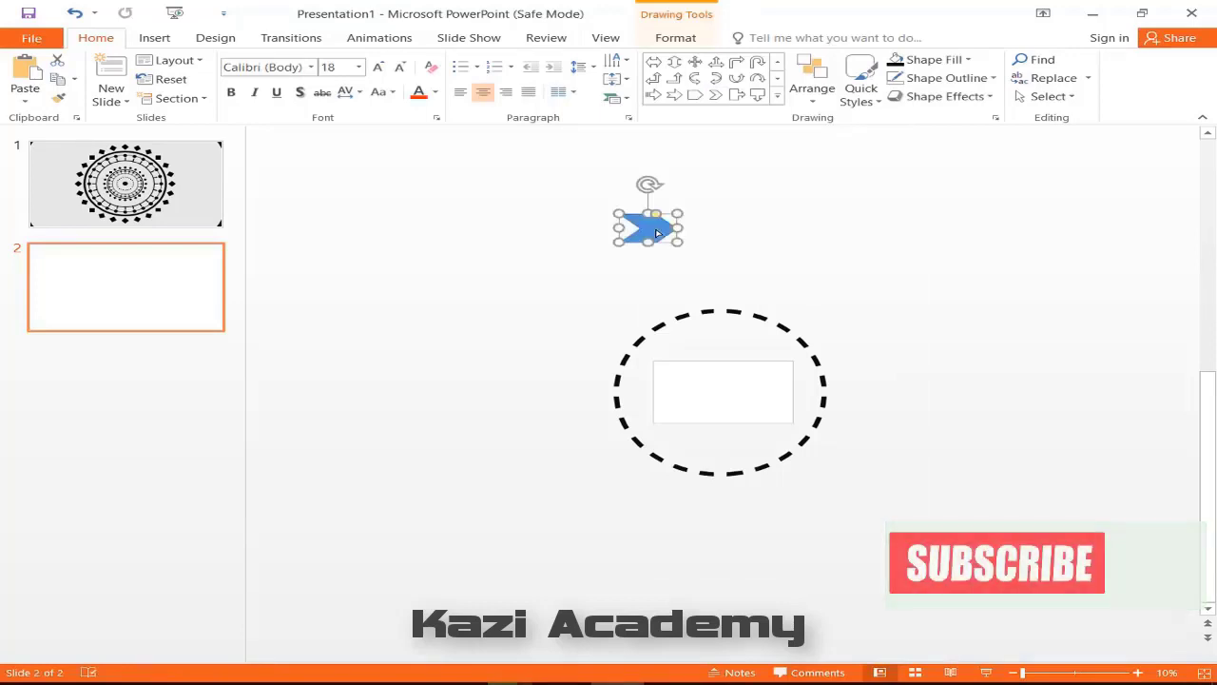
Fill the chevron black and remove its outline.
click(676, 37)
click(530, 59)
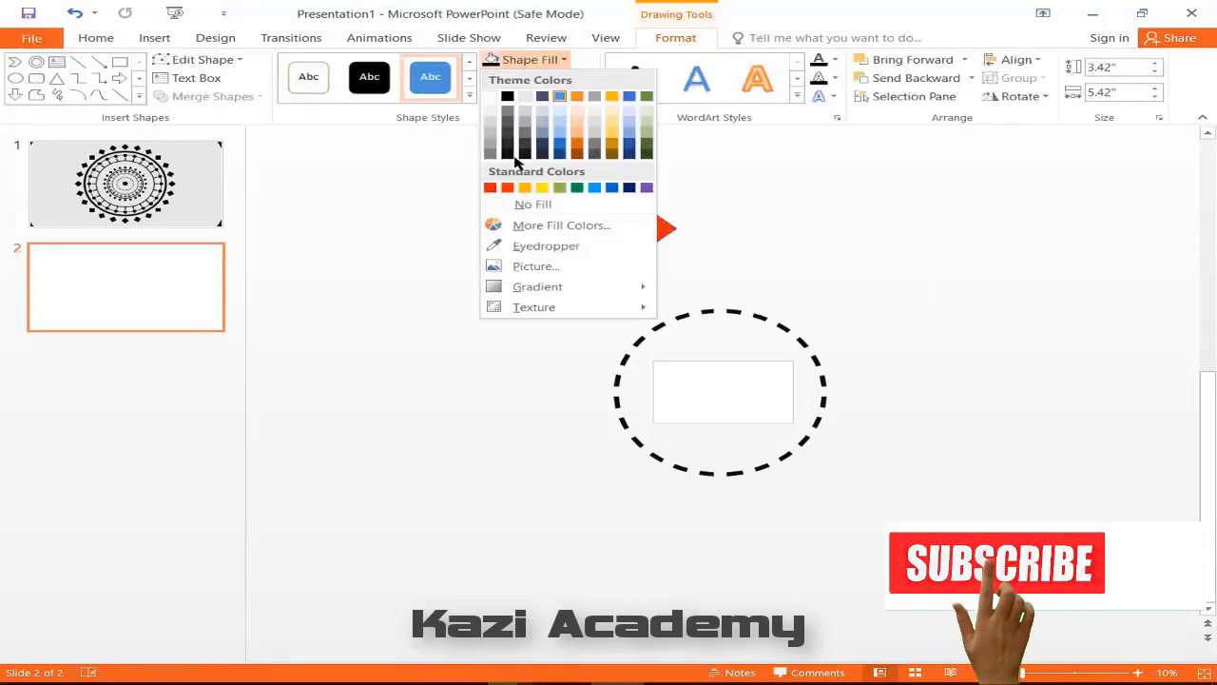
click(513, 98)
click(530, 59)
click(506, 114)
click(542, 78)
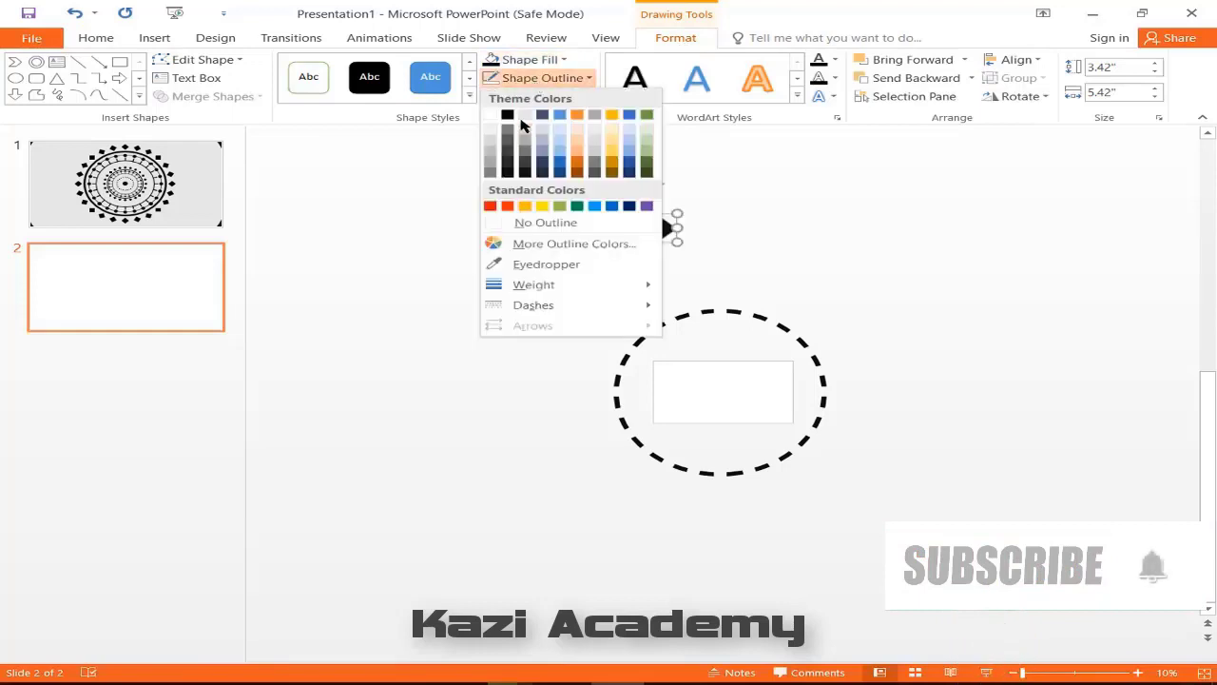
click(522, 218)
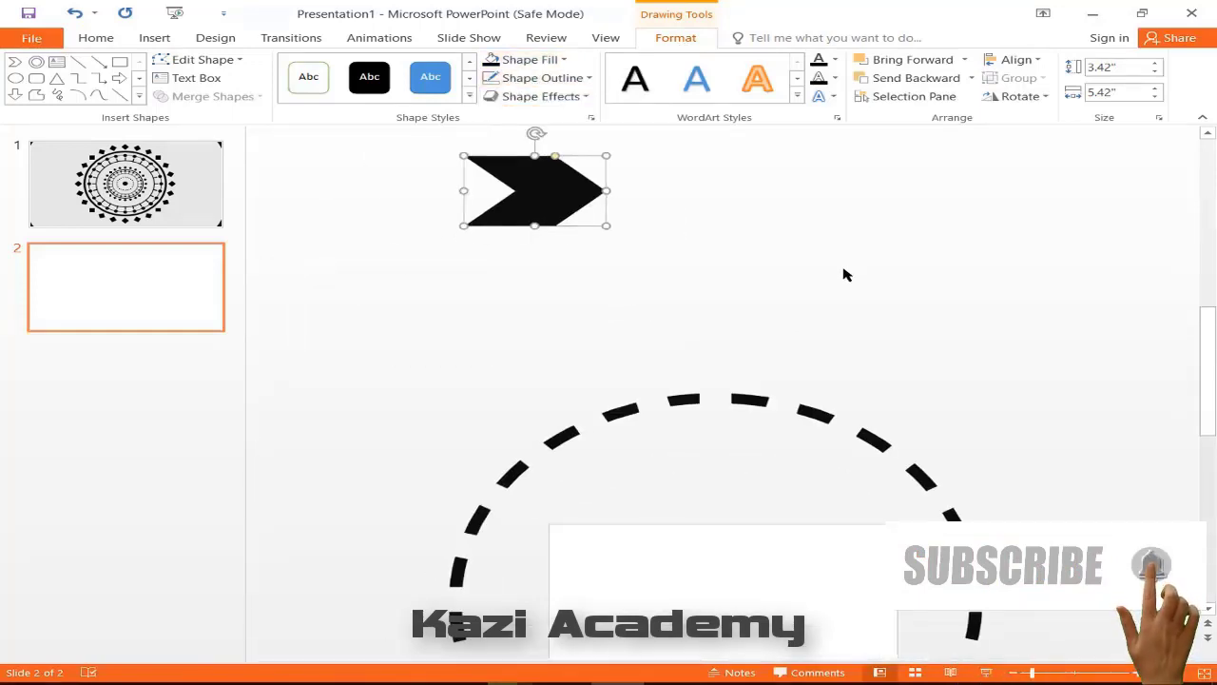
Shrink the chevron and position it on top of the dashed circle.
mouse_move(677, 241)
mouse_down()
mouse_move(656, 230)
mouse_move(738, 311)
mouse_up()
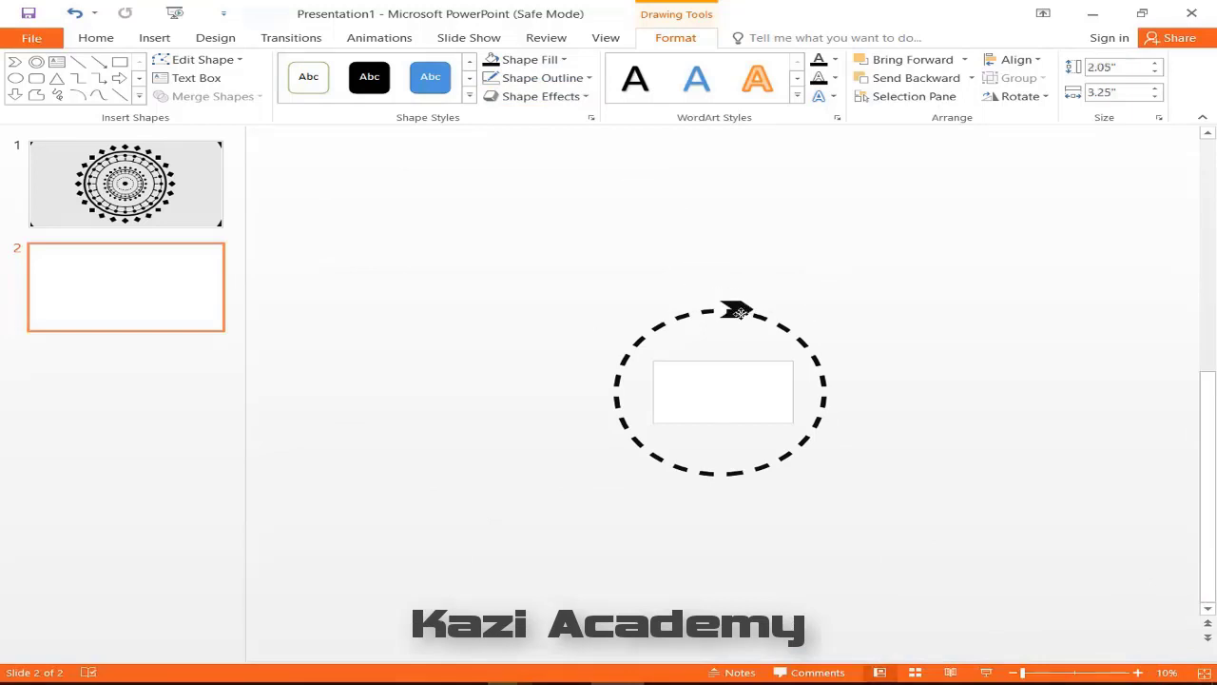
scroll(802, 313, up, 3)
drag(784, 184, 770, 187)
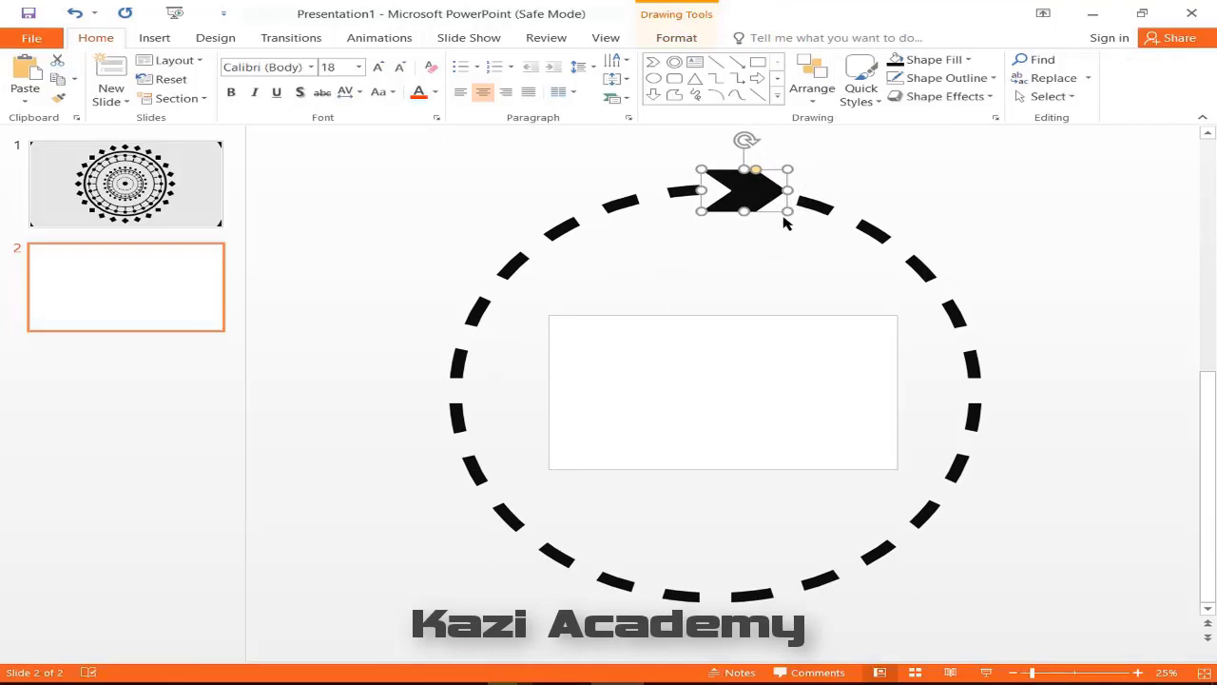
drag(788, 211, 781, 209)
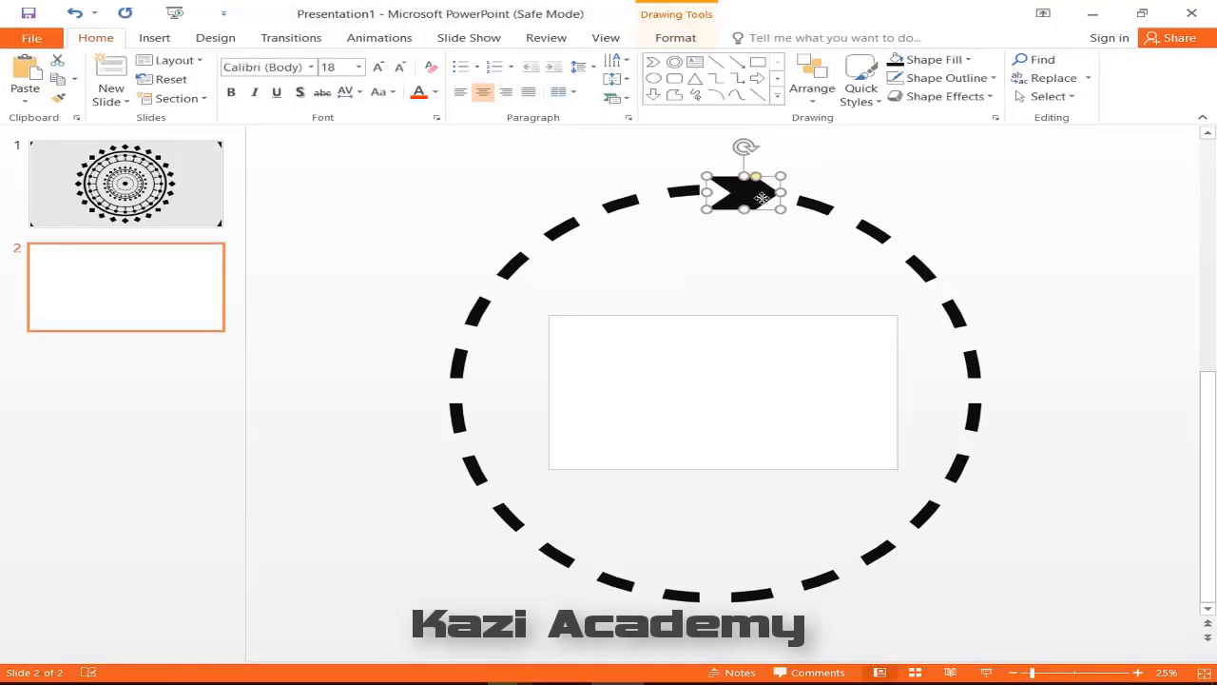
key(Right)
key(Down)
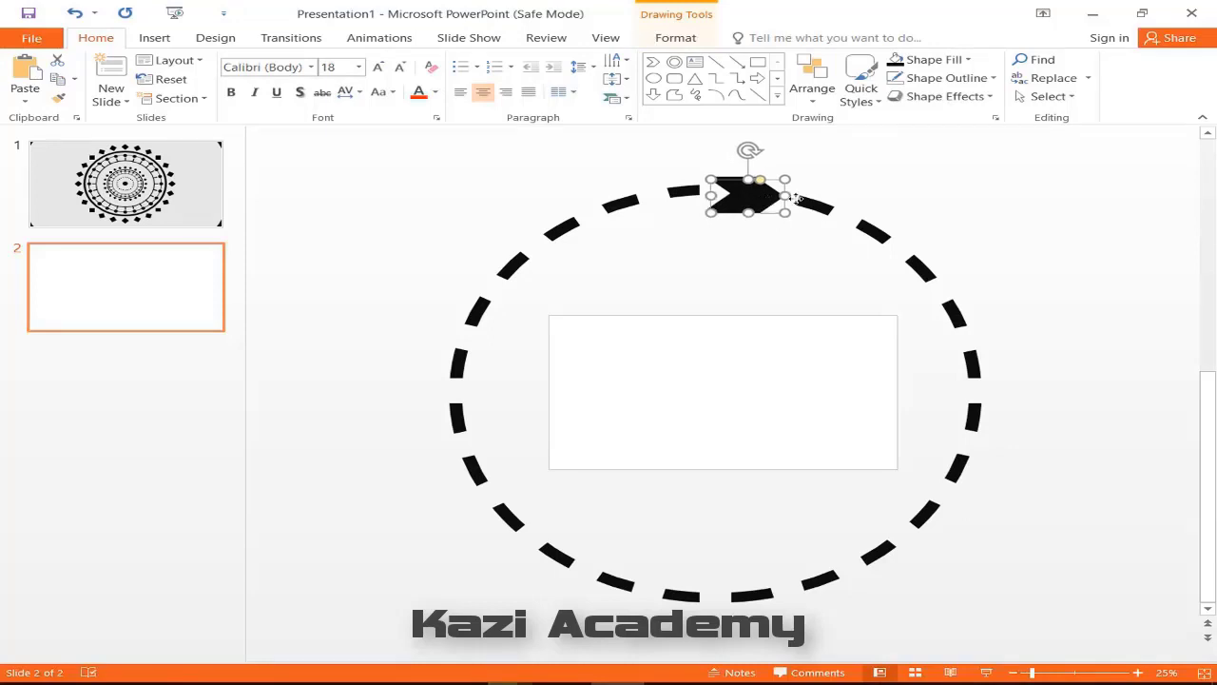
Copy and rotate chevrons down the right side of the dashed circle.
ctrl+drag(797, 198, 883, 234)
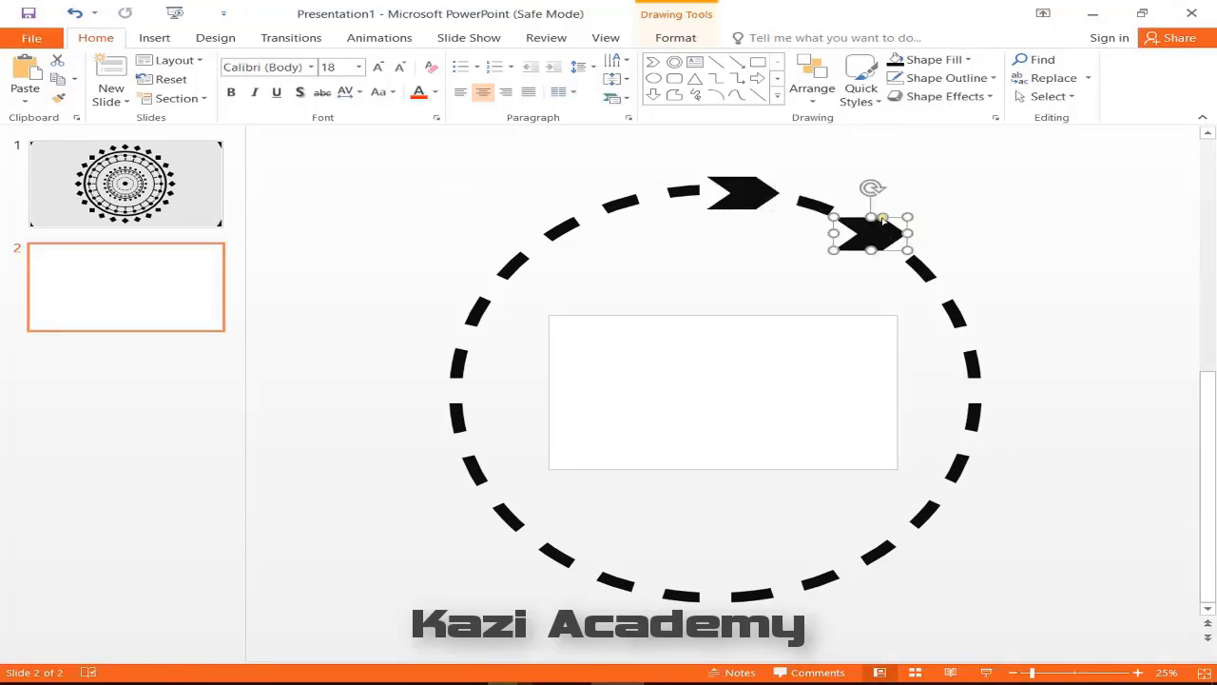
drag(870, 185, 897, 189)
mouse_move(964, 313)
mouse_down()
mouse_move(999, 290)
mouse_move(966, 414)
mouse_move(1033, 419)
mouse_move(965, 504)
mouse_move(972, 559)
mouse_up()
mouse_move(932, 504)
ctrl+mouse_down()
mouse_move(807, 585)
mouse_move(809, 643)
ctrl+mouse_up()
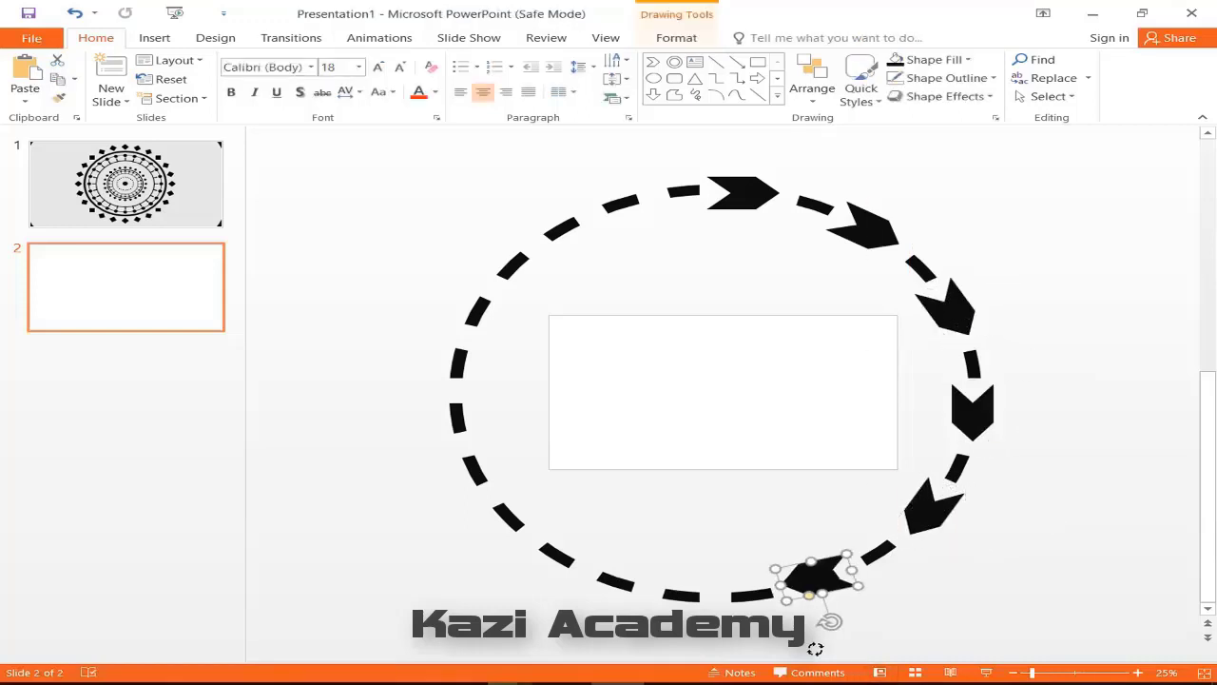
click(932, 603)
Add rotated chevron copies across the bottom and up the left side to close the ring.
ctrl+drag(826, 576, 674, 590)
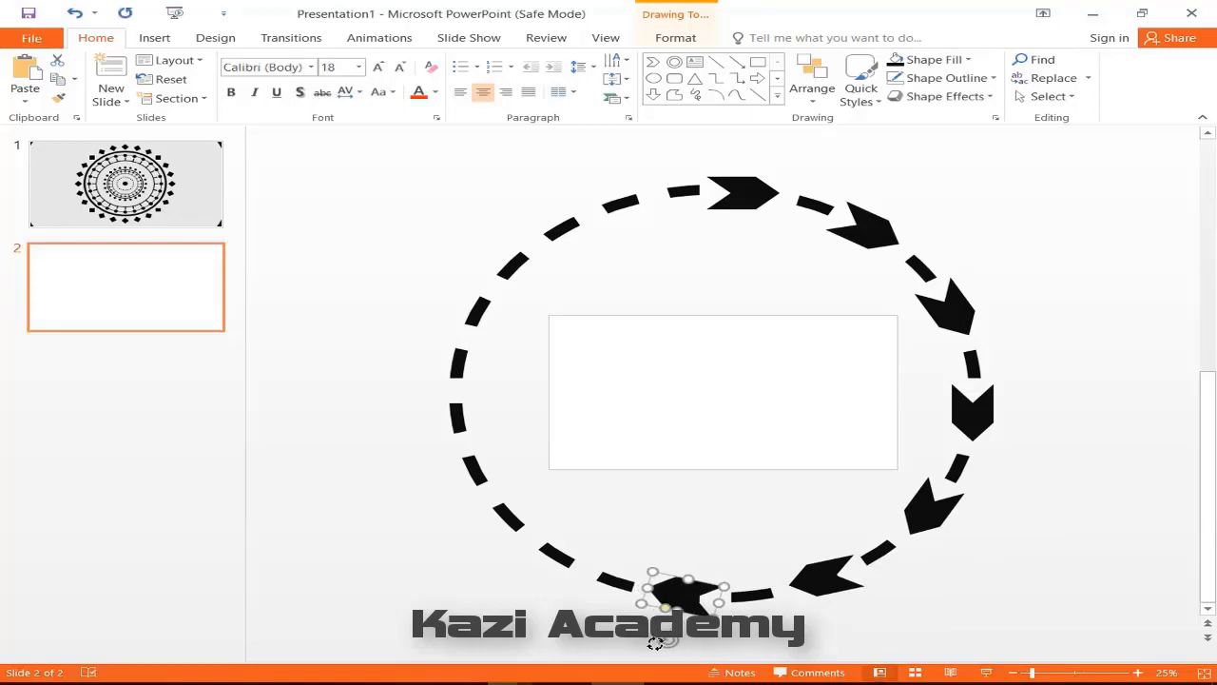
drag(657, 643, 639, 636)
ctrl+drag(677, 591, 548, 555)
drag(535, 597, 476, 483)
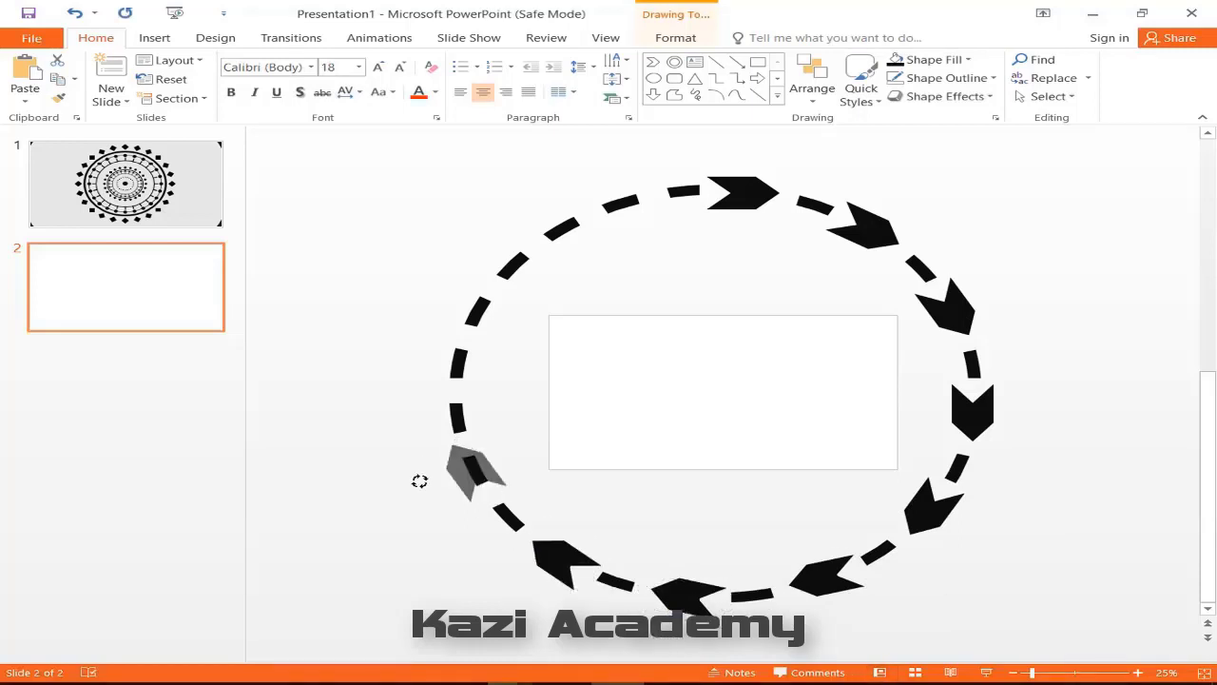
mouse_move(436, 520)
mouse_down()
mouse_move(416, 481)
mouse_move(456, 353)
mouse_move(397, 343)
mouse_move(502, 264)
mouse_move(462, 245)
mouse_move(618, 207)
mouse_move(584, 163)
mouse_up()
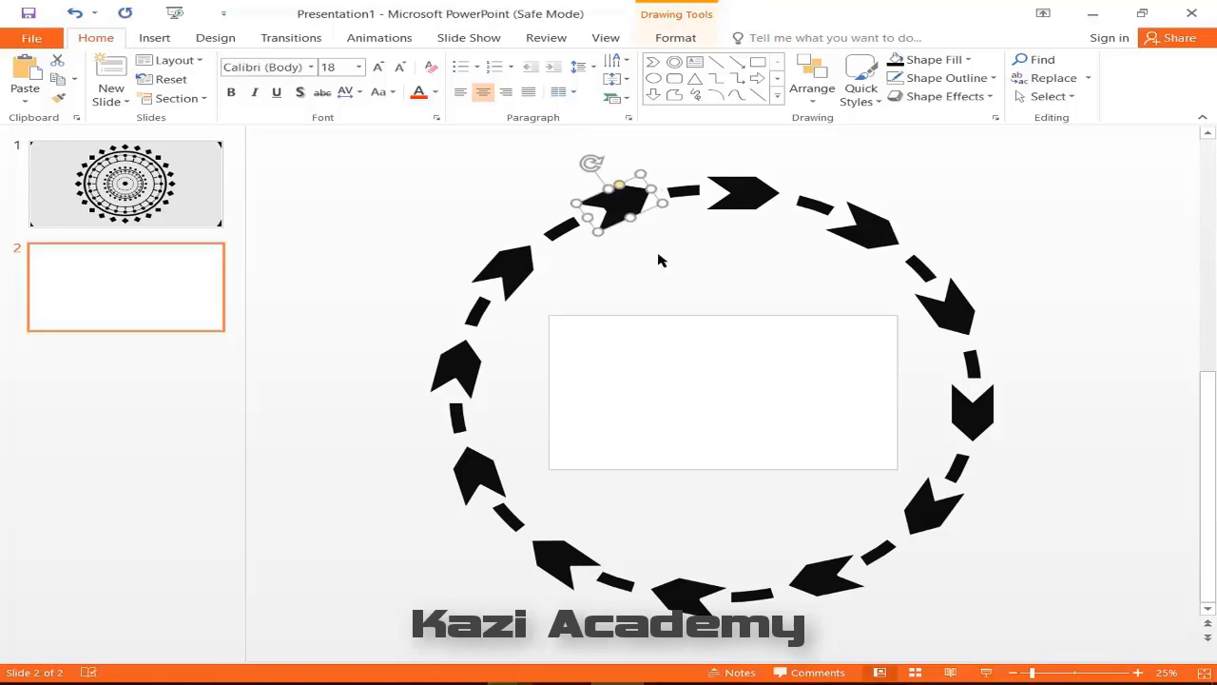
click(694, 243)
click(688, 188)
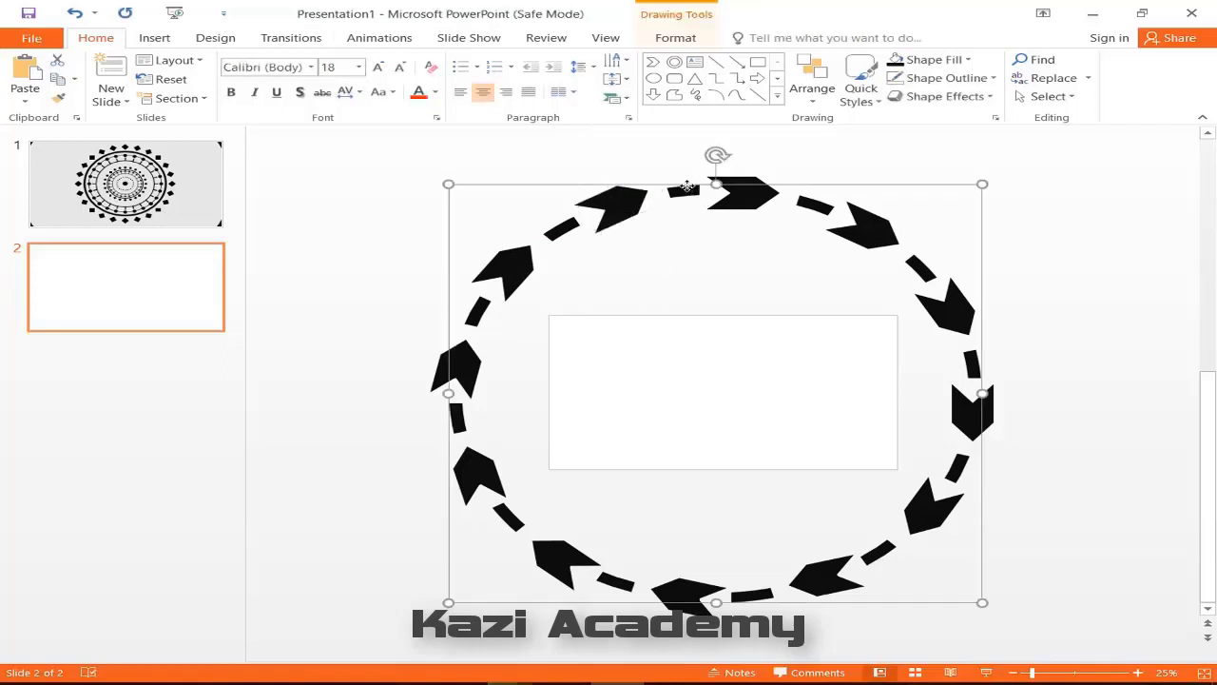
Delete the dashed circle and fill all twelve chevrons dark grey.
key(Delete)
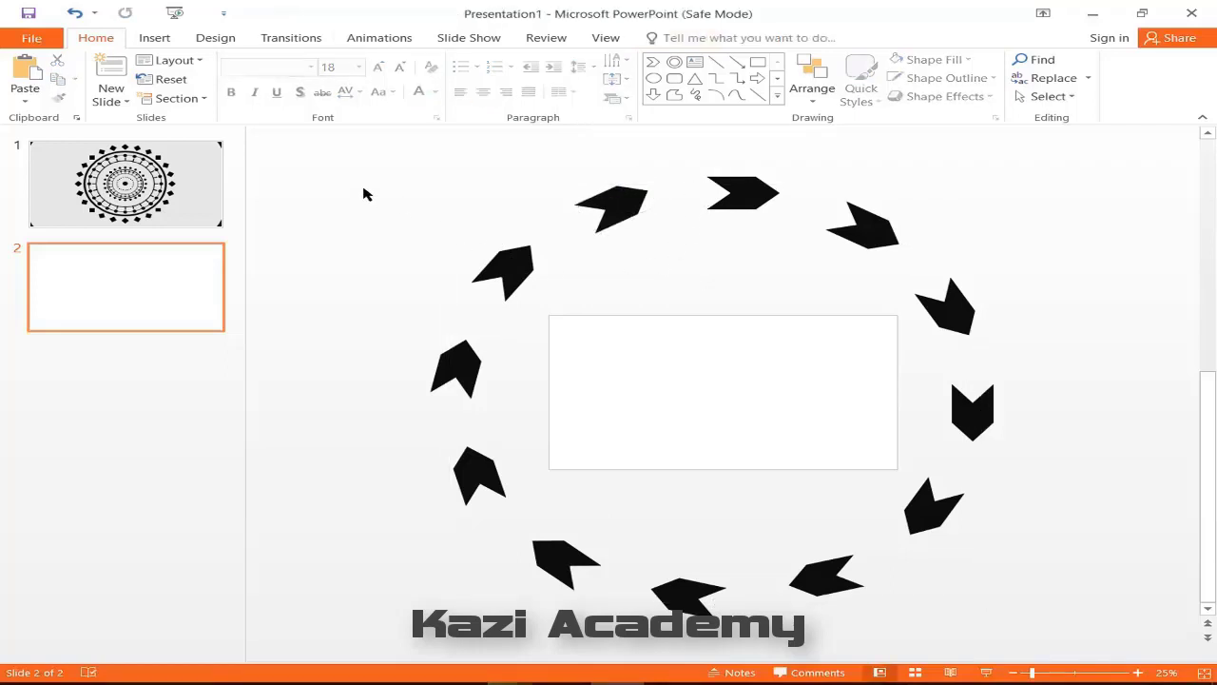
key(ctrl+a)
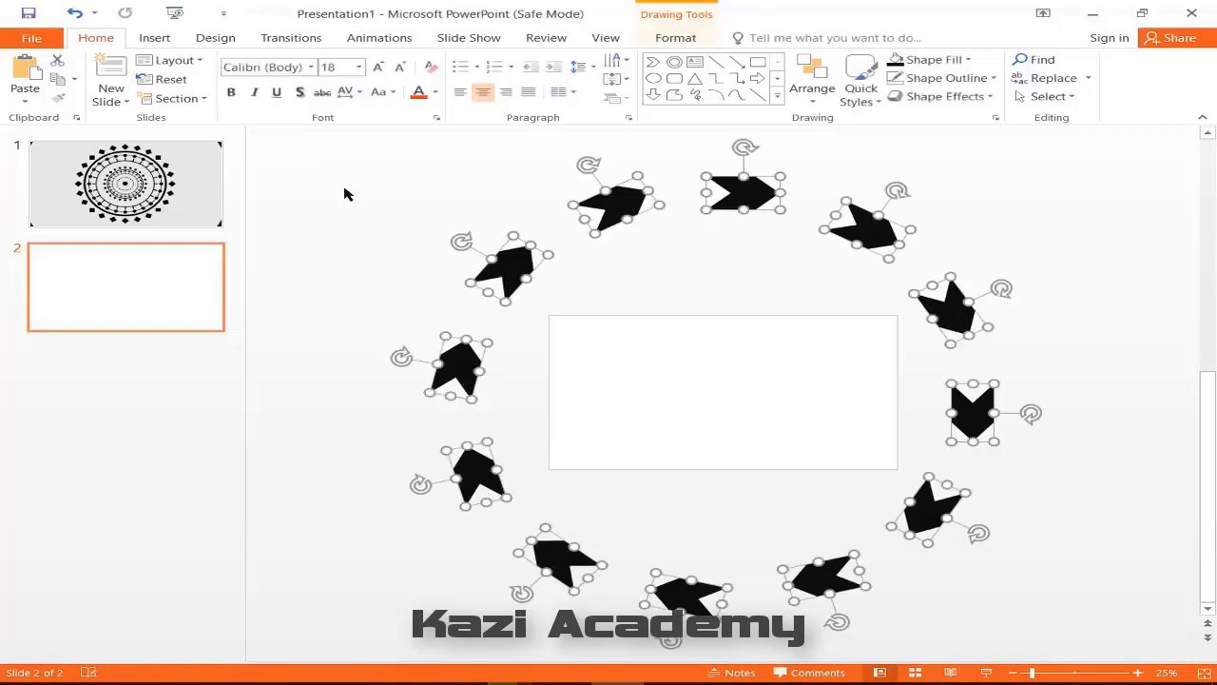
click(677, 40)
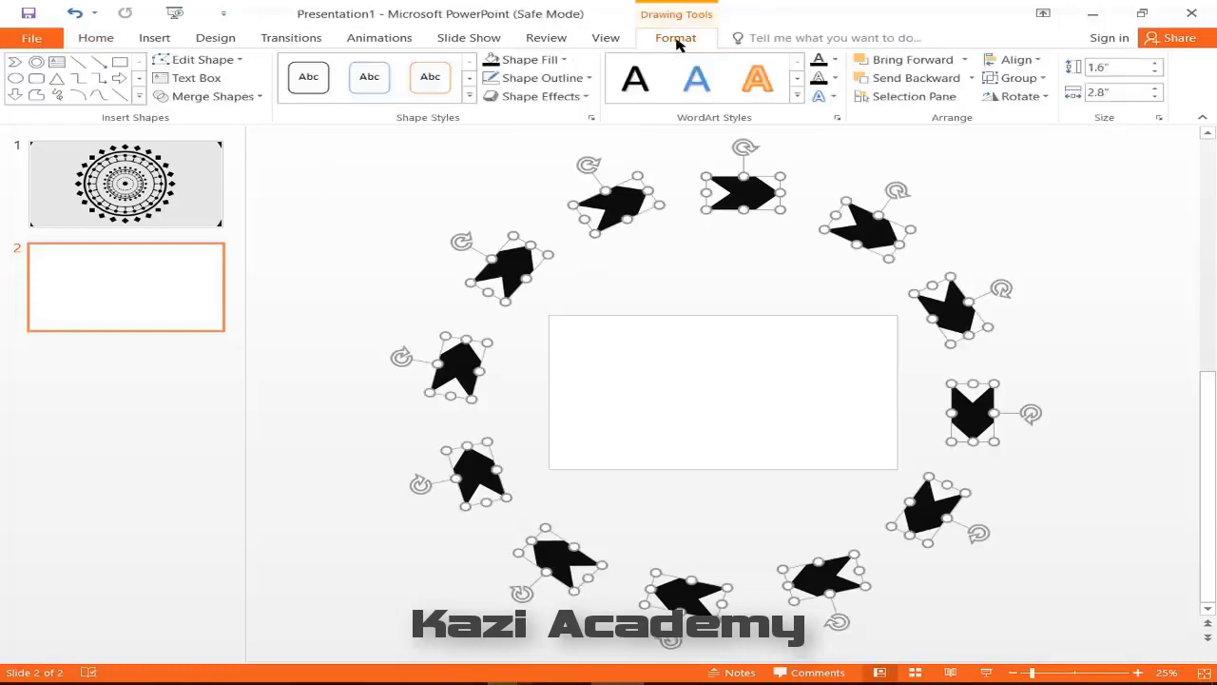
click(564, 60)
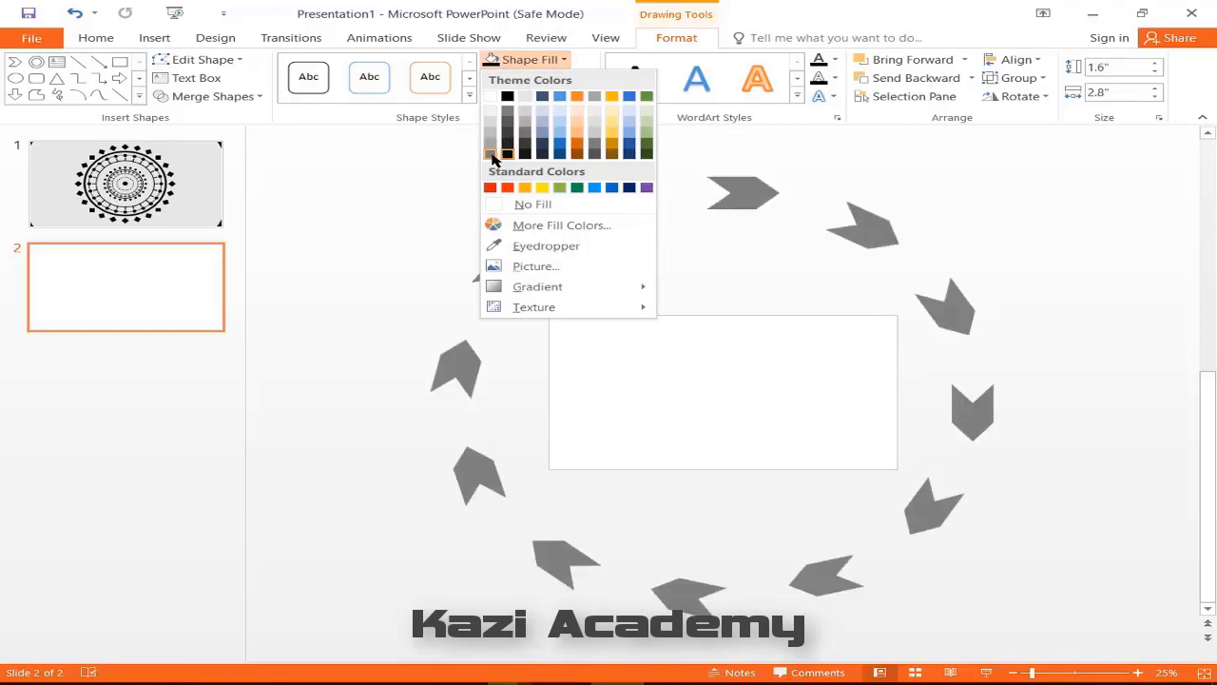
click(492, 156)
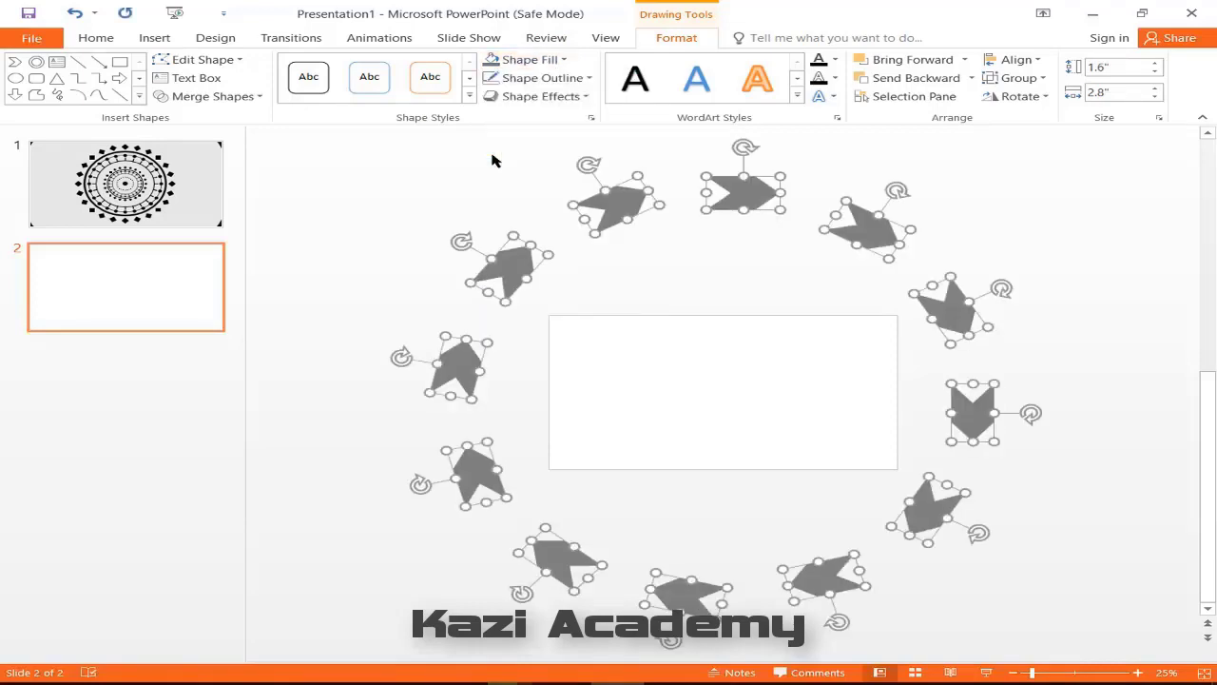
click(587, 80)
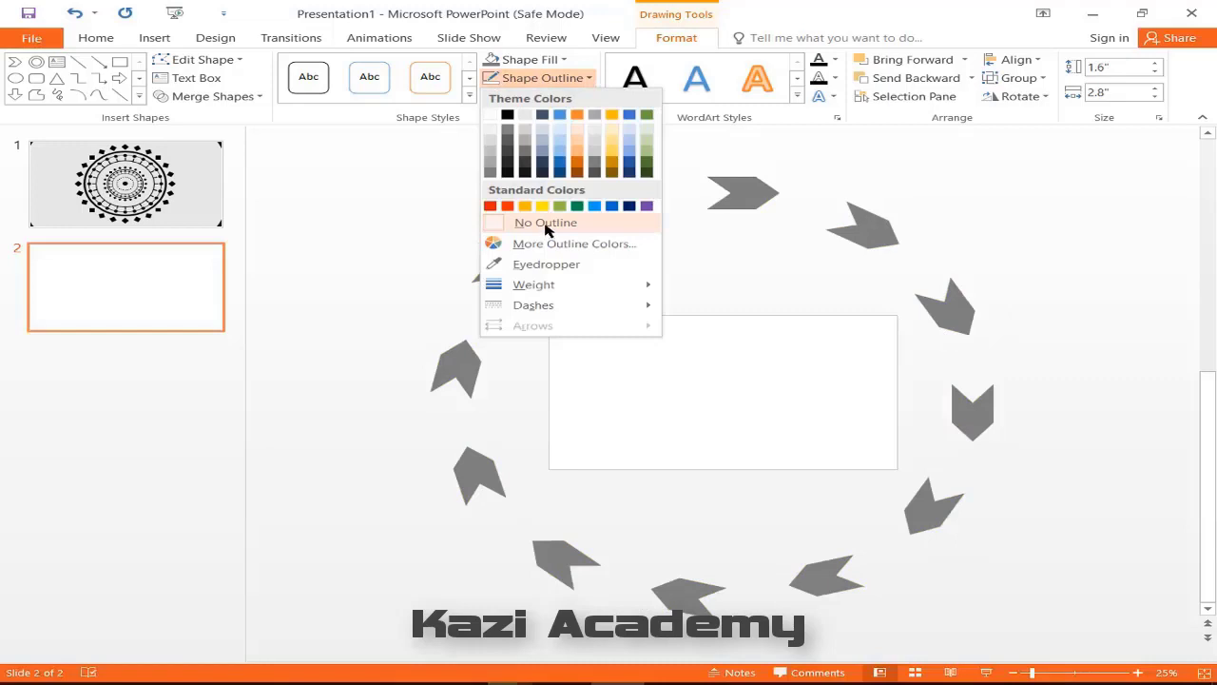
Strip the chevrons' outlines, group them, and cut the group over to slide 1.
click(548, 226)
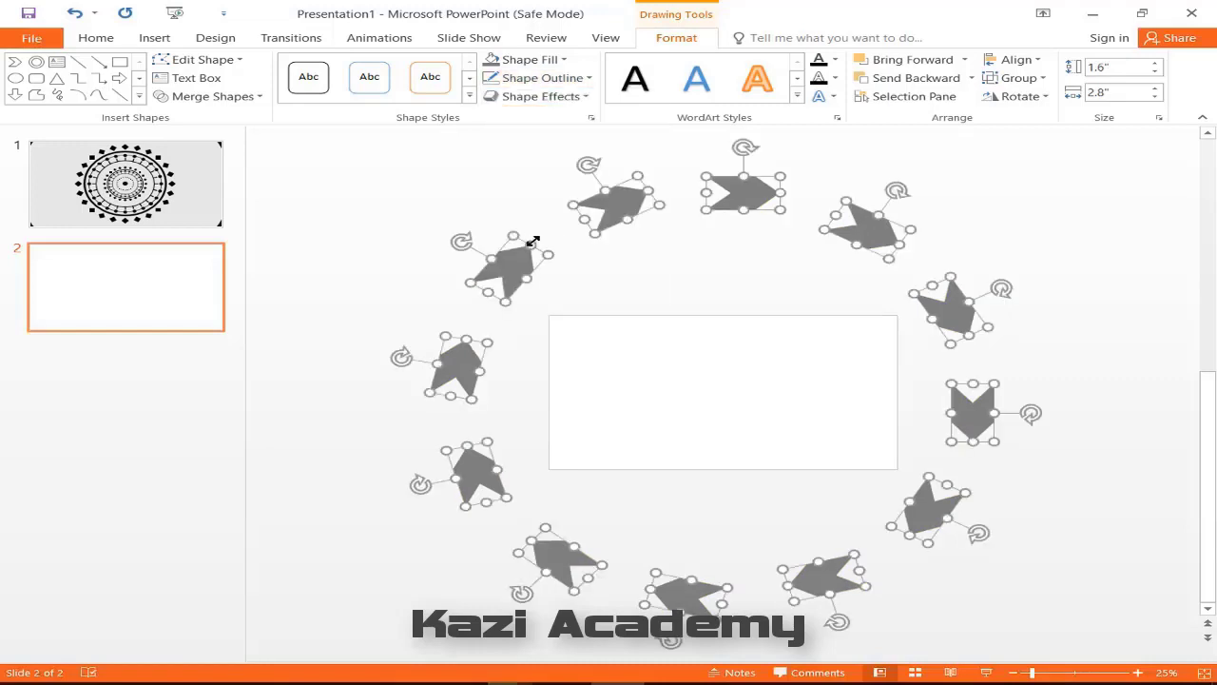
right_click(614, 205)
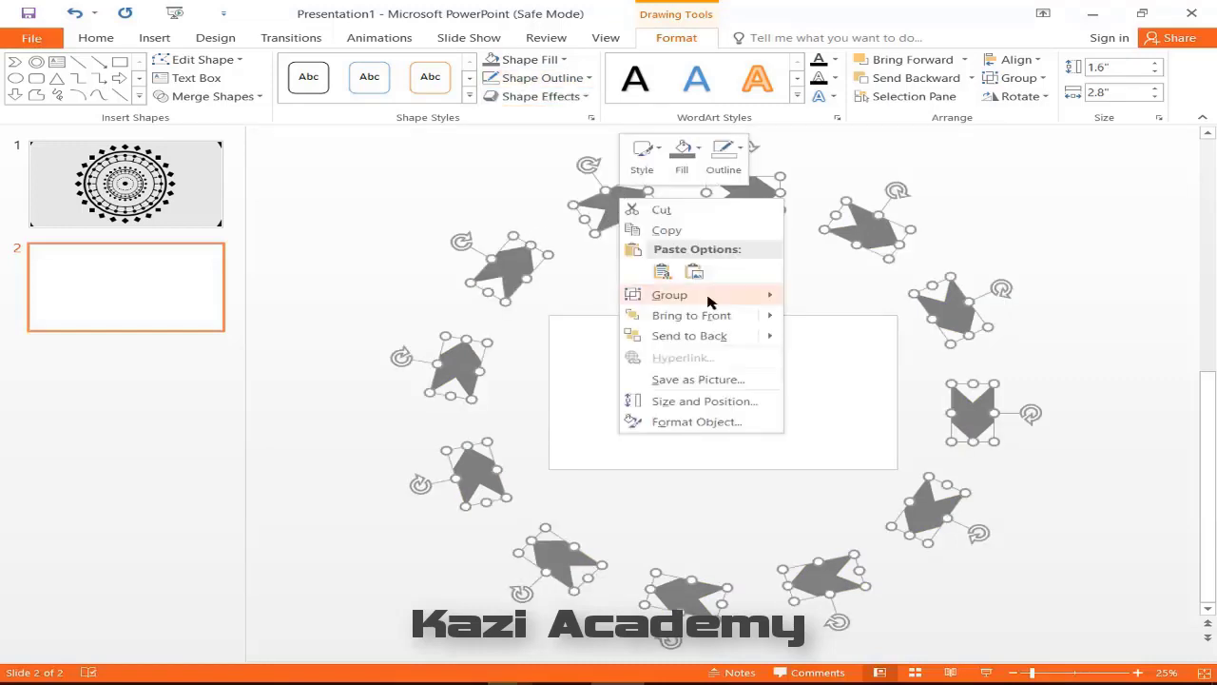
mouse_move(764, 300)
click(833, 296)
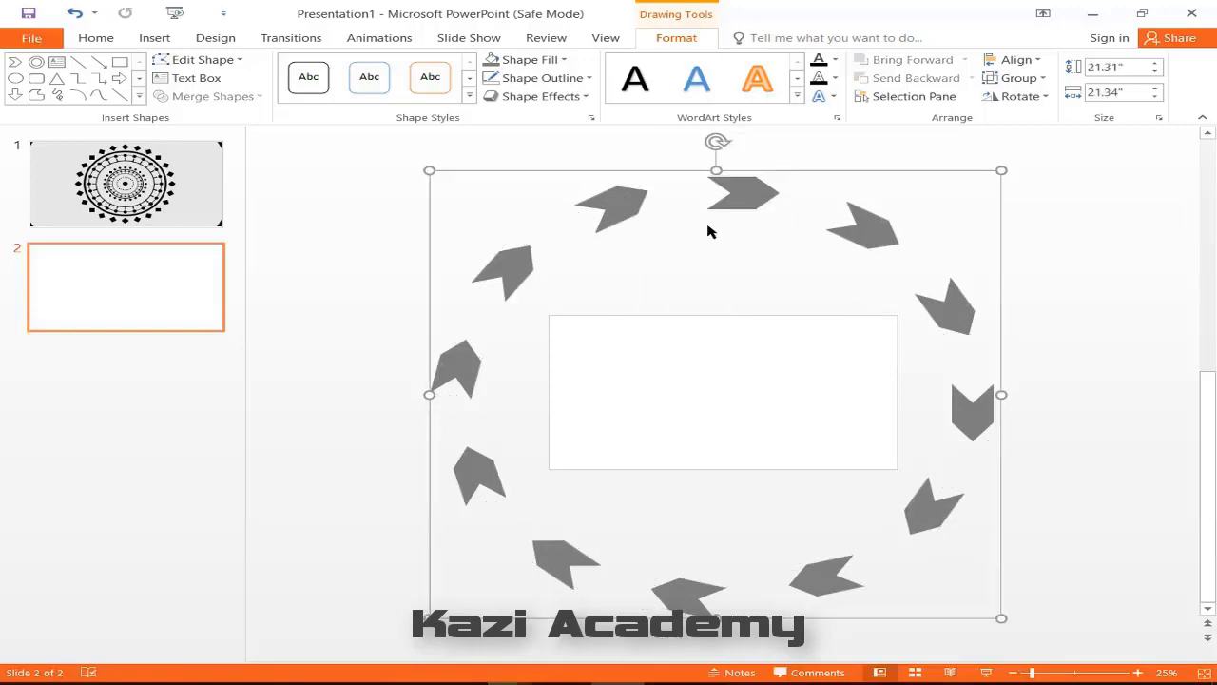
key(ctrl+x)
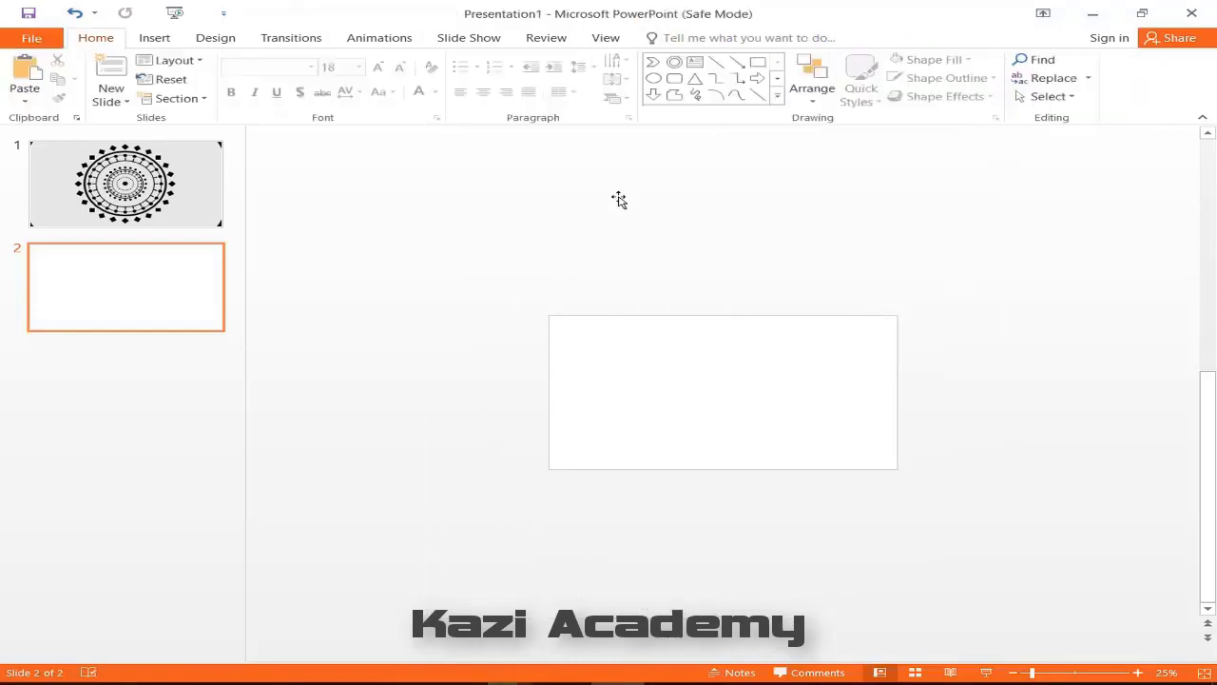
click(185, 205)
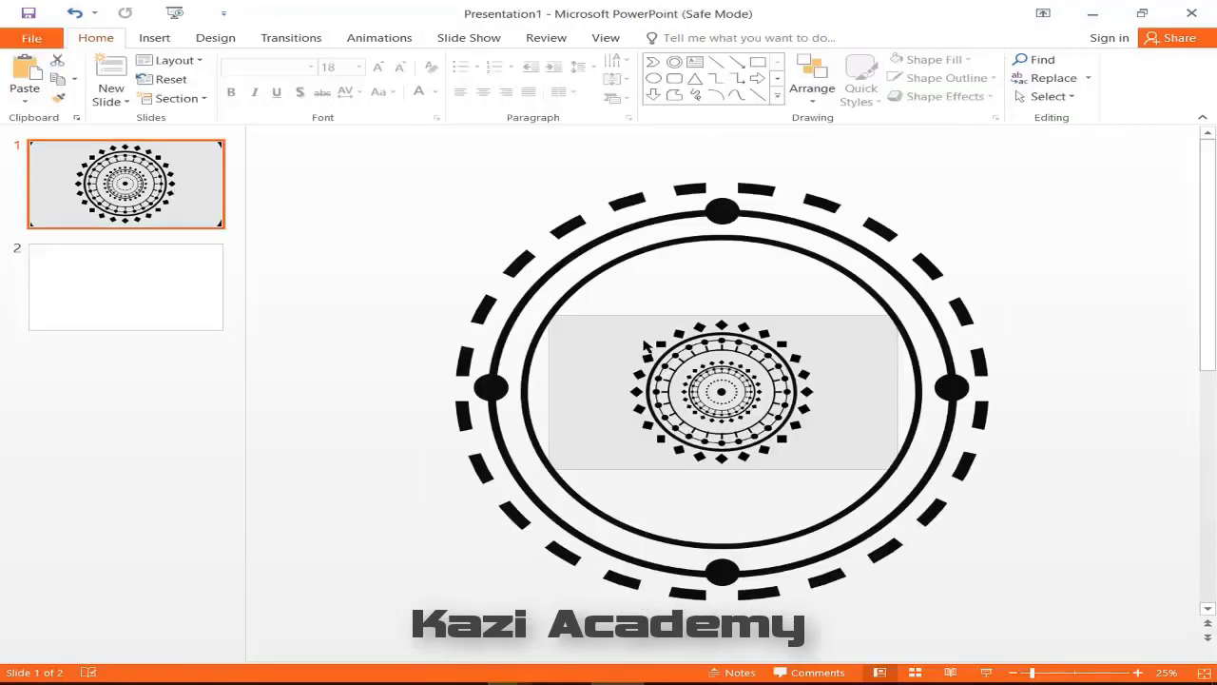
Paste the grey chevron group onto slide 1, enlarge it, and align all shapes centre and middle.
key(ctrl+v)
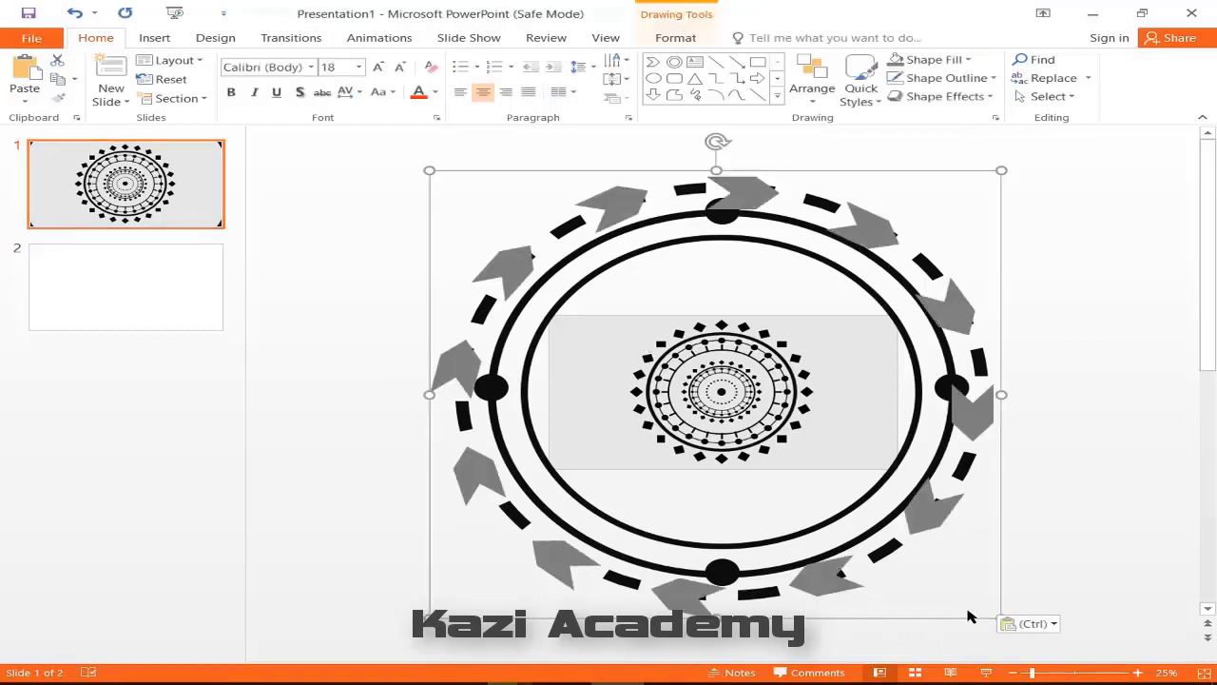
scroll(670, 378, down, 2)
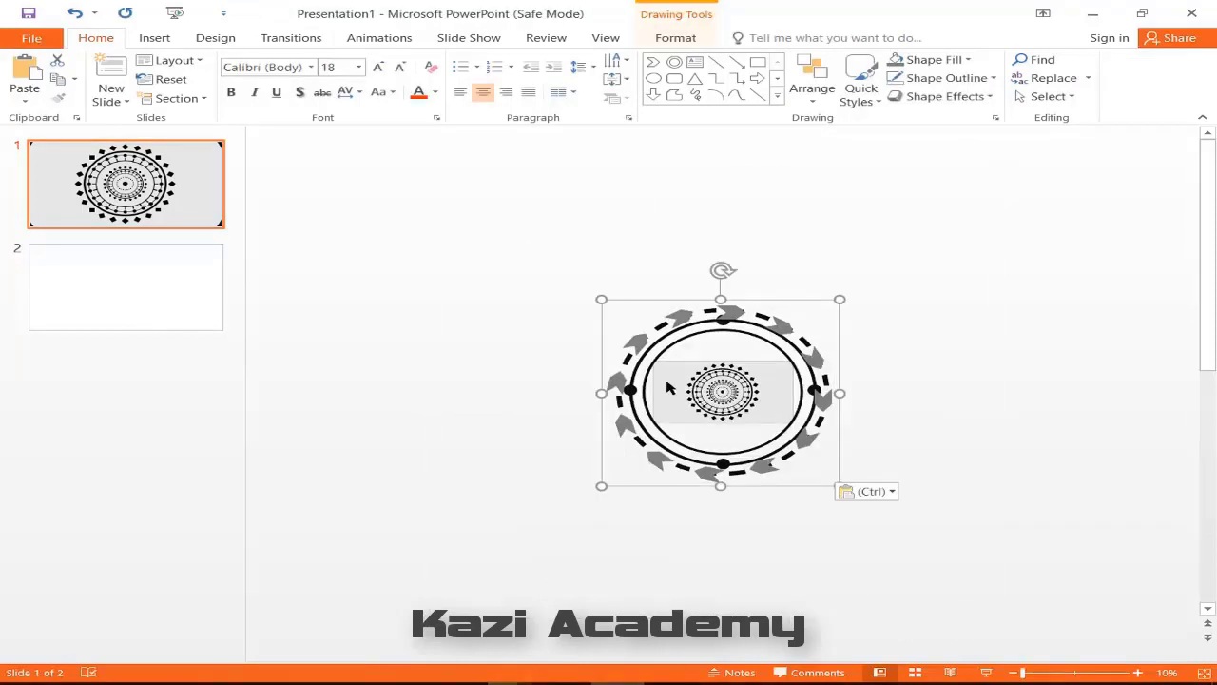
drag(600, 298, 582, 278)
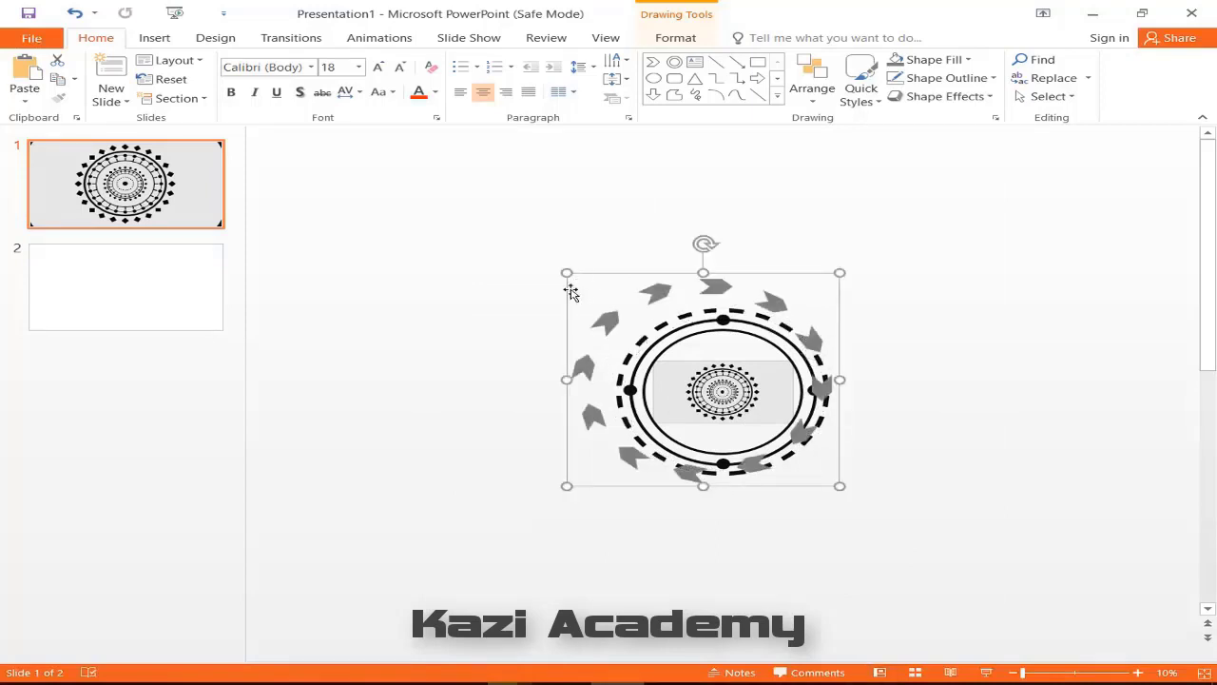
drag(423, 237, 1036, 589)
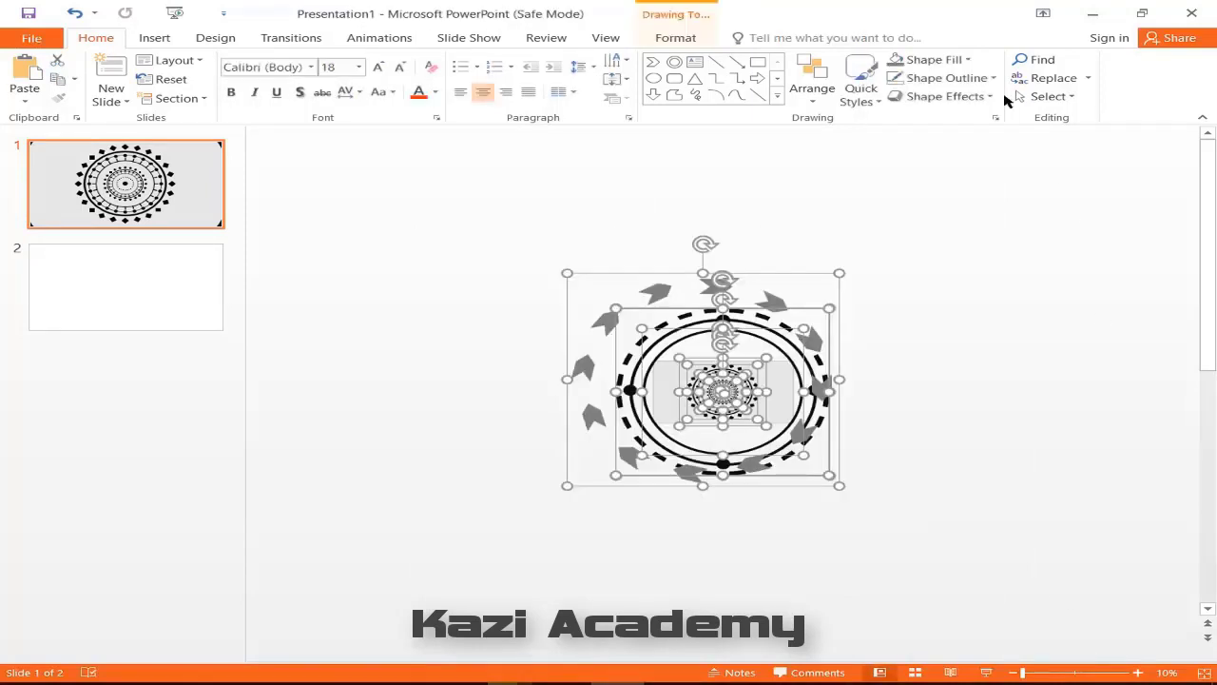
click(675, 38)
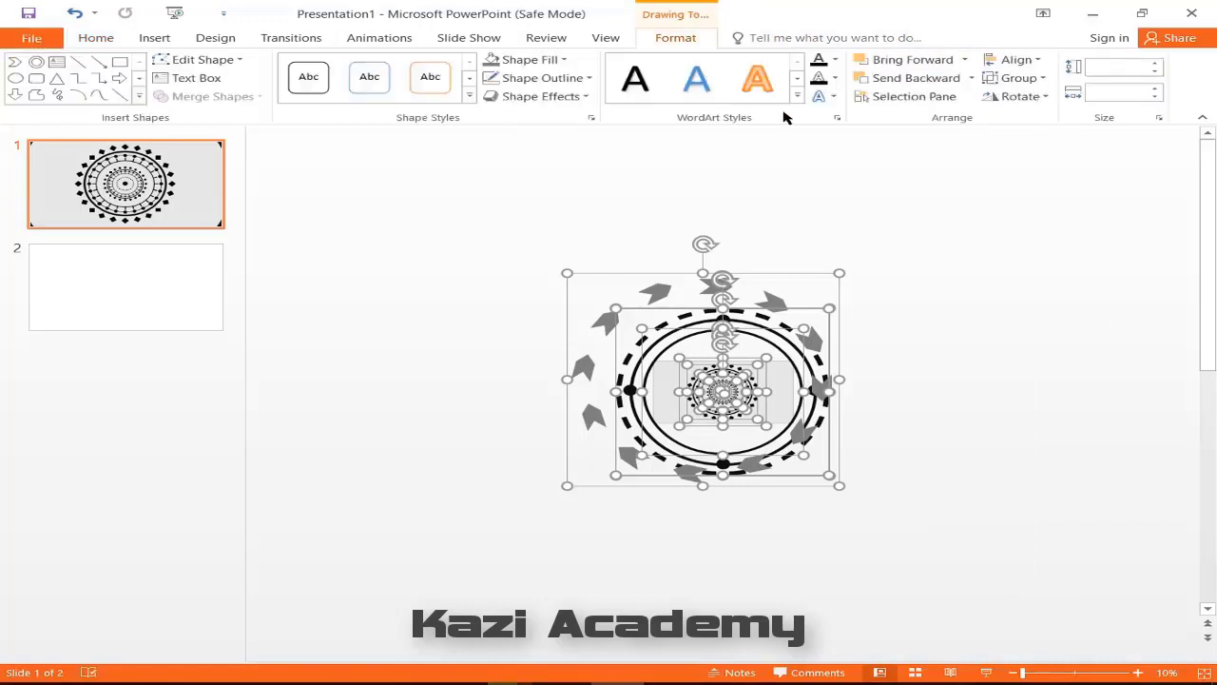
click(1017, 61)
click(1050, 101)
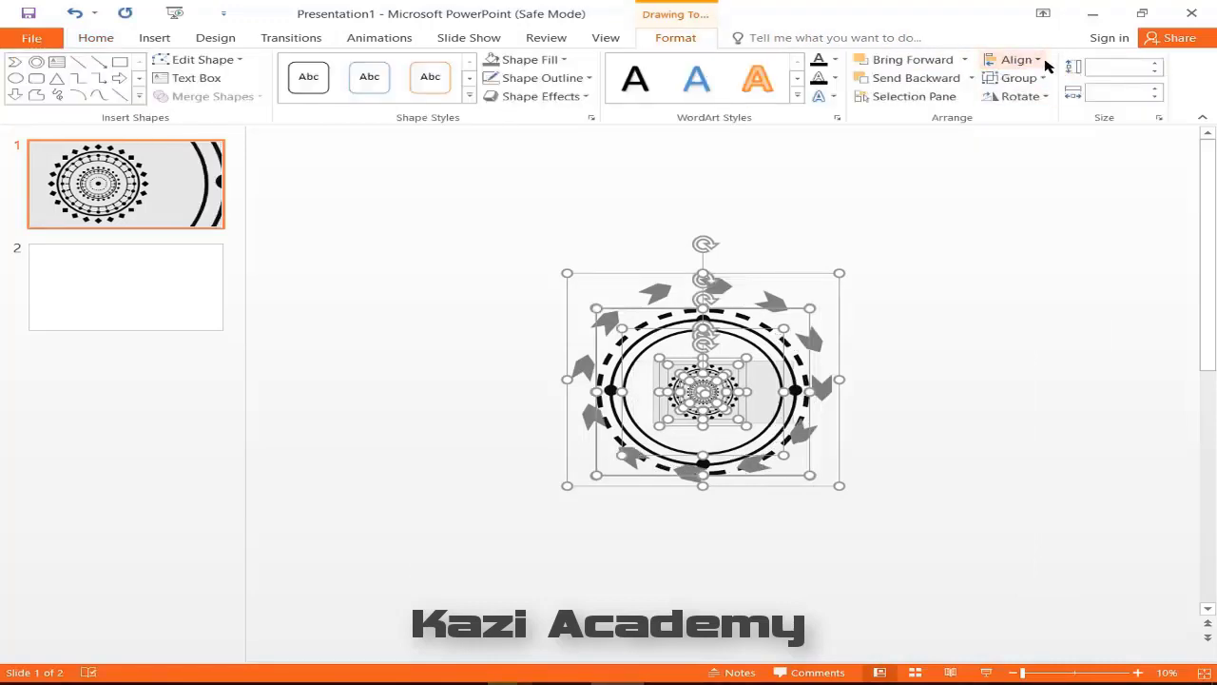
click(1035, 60)
click(1067, 166)
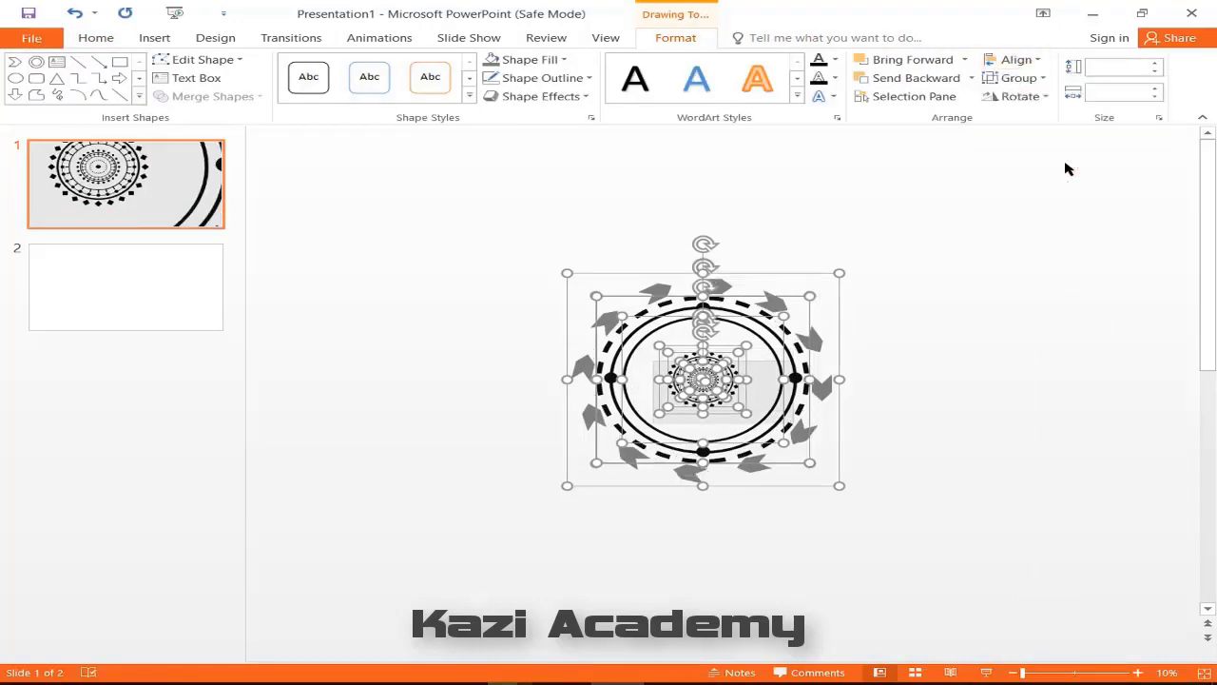
click(987, 276)
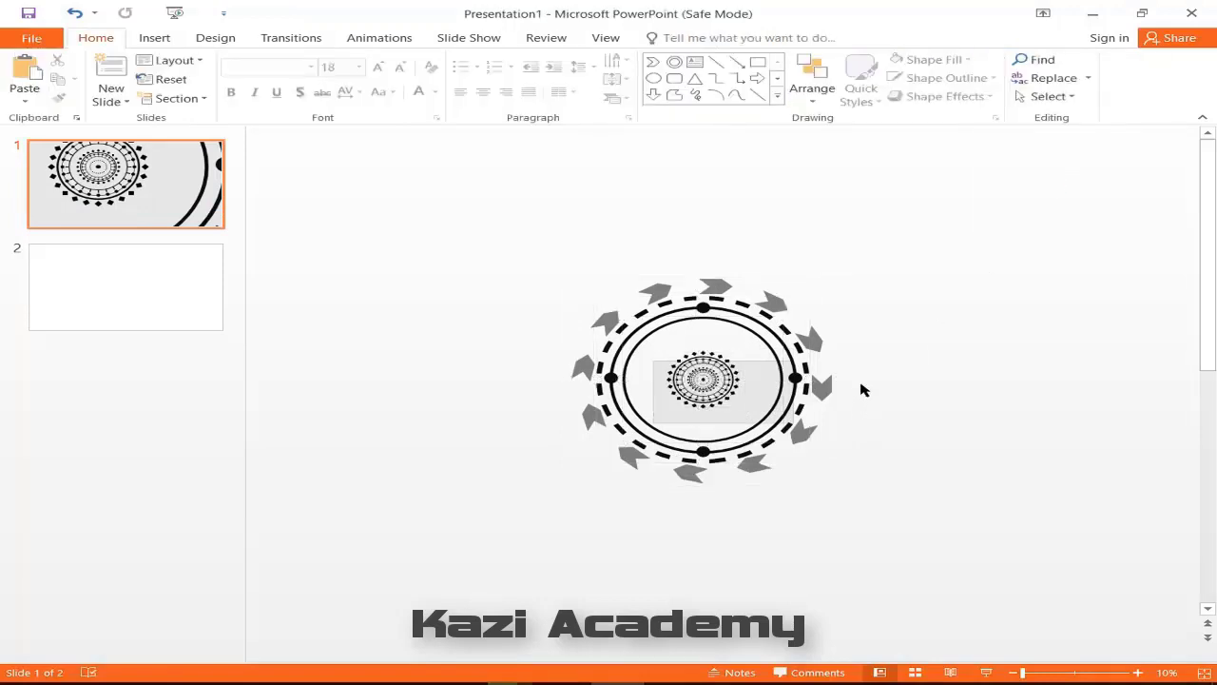
Enlarge the chevron ring further and re-centre all shapes horizontally and vertically.
click(827, 388)
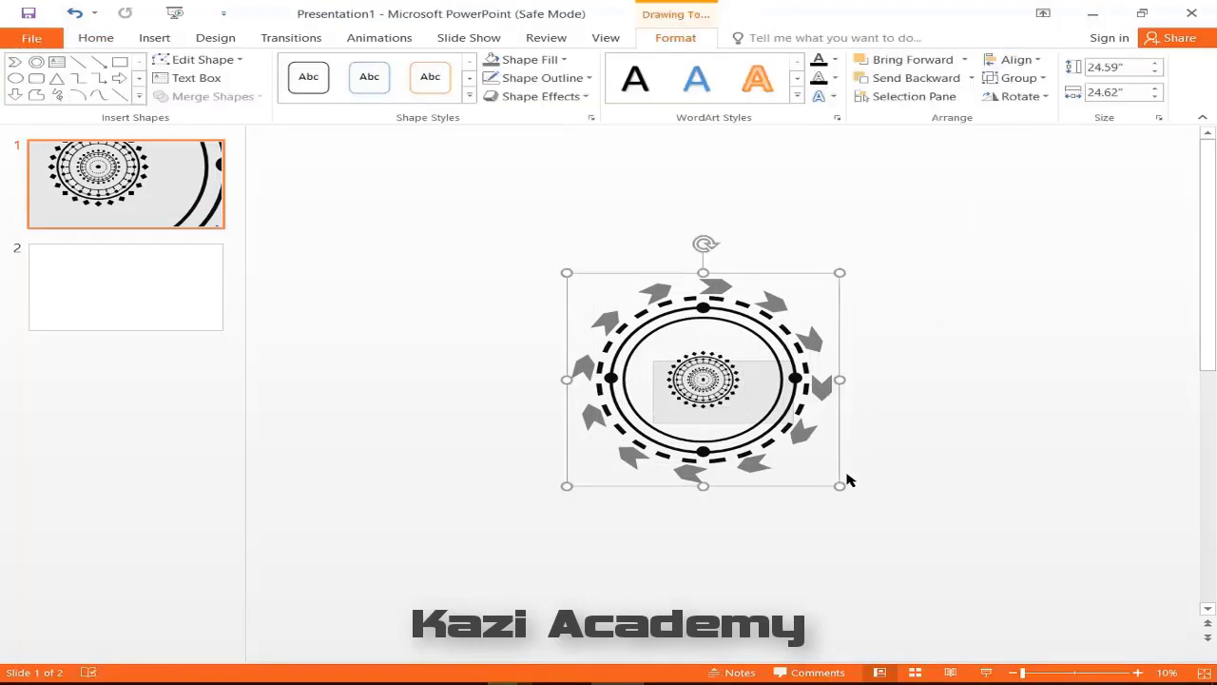
drag(841, 485, 859, 502)
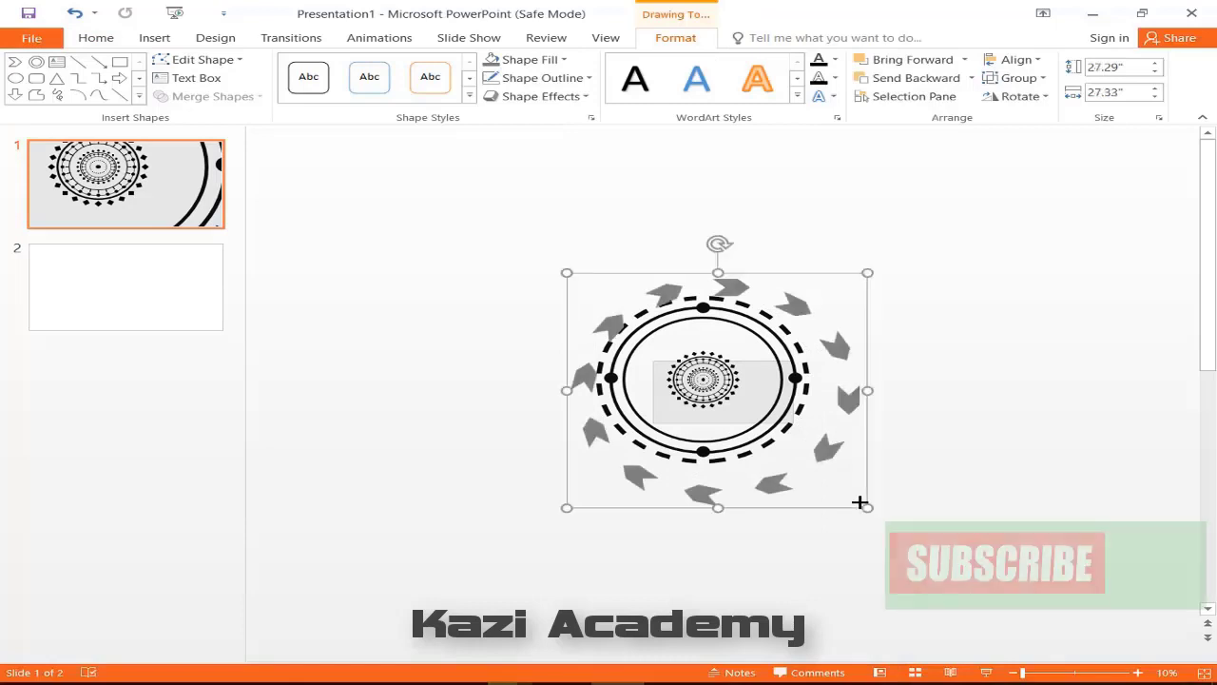
key(ctrl+a)
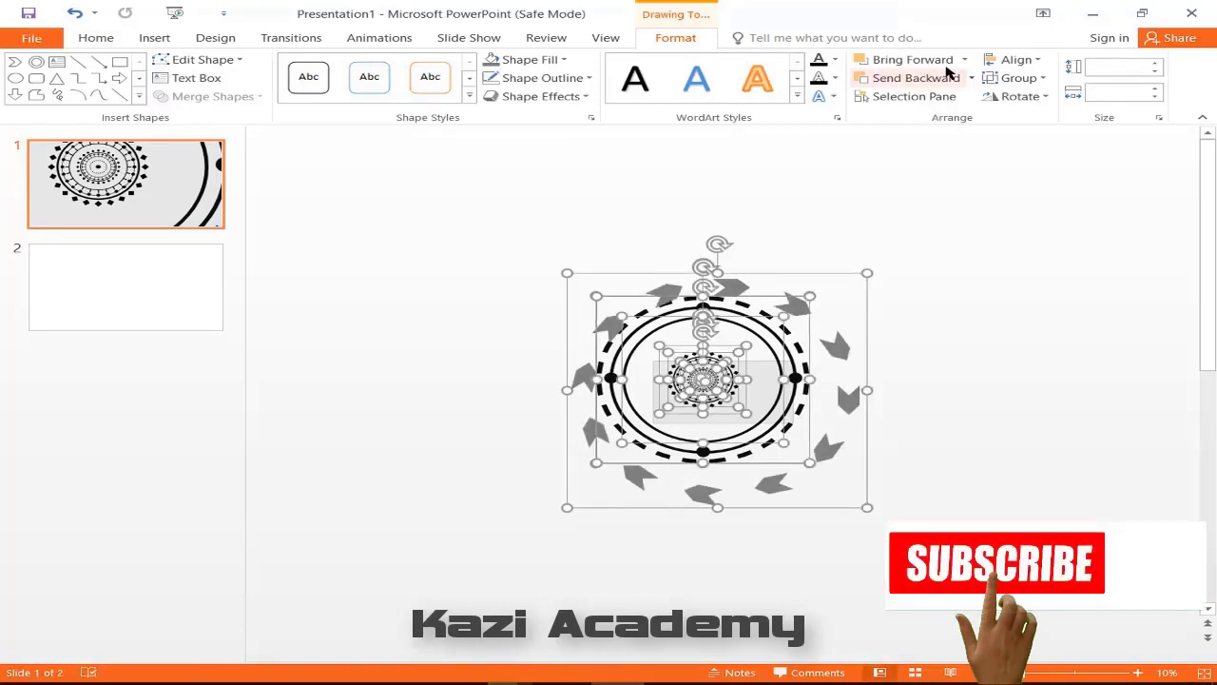
click(1017, 59)
click(1046, 101)
click(1016, 59)
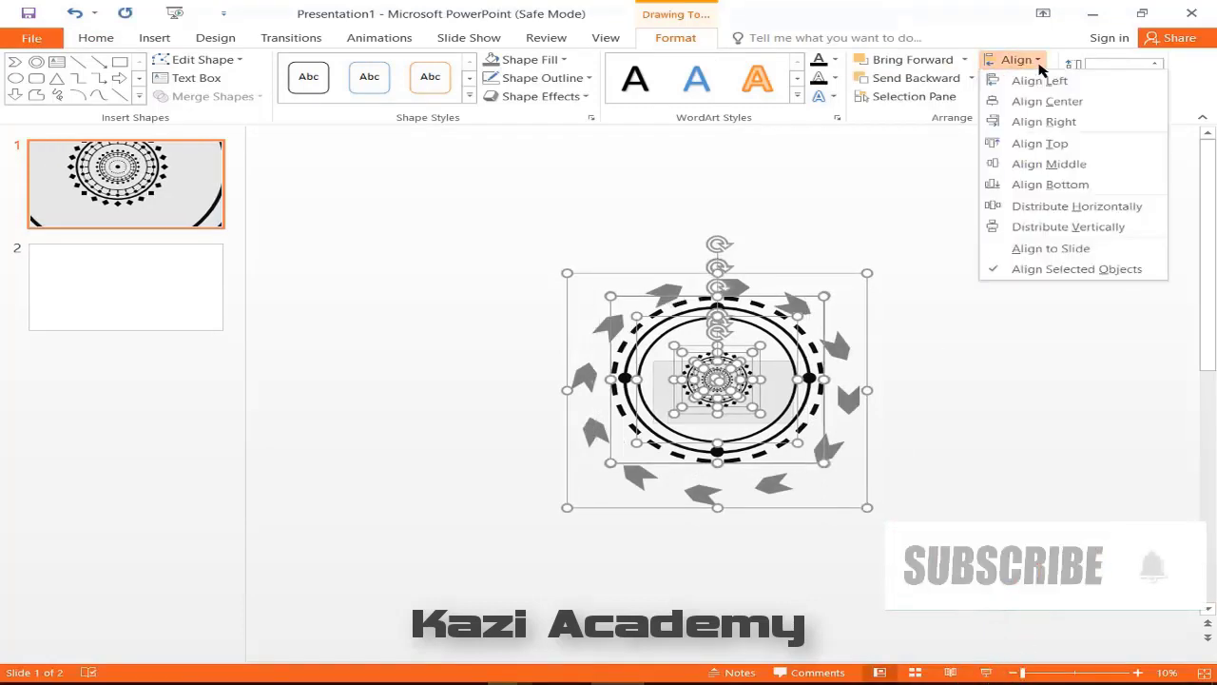
click(1057, 164)
click(1049, 258)
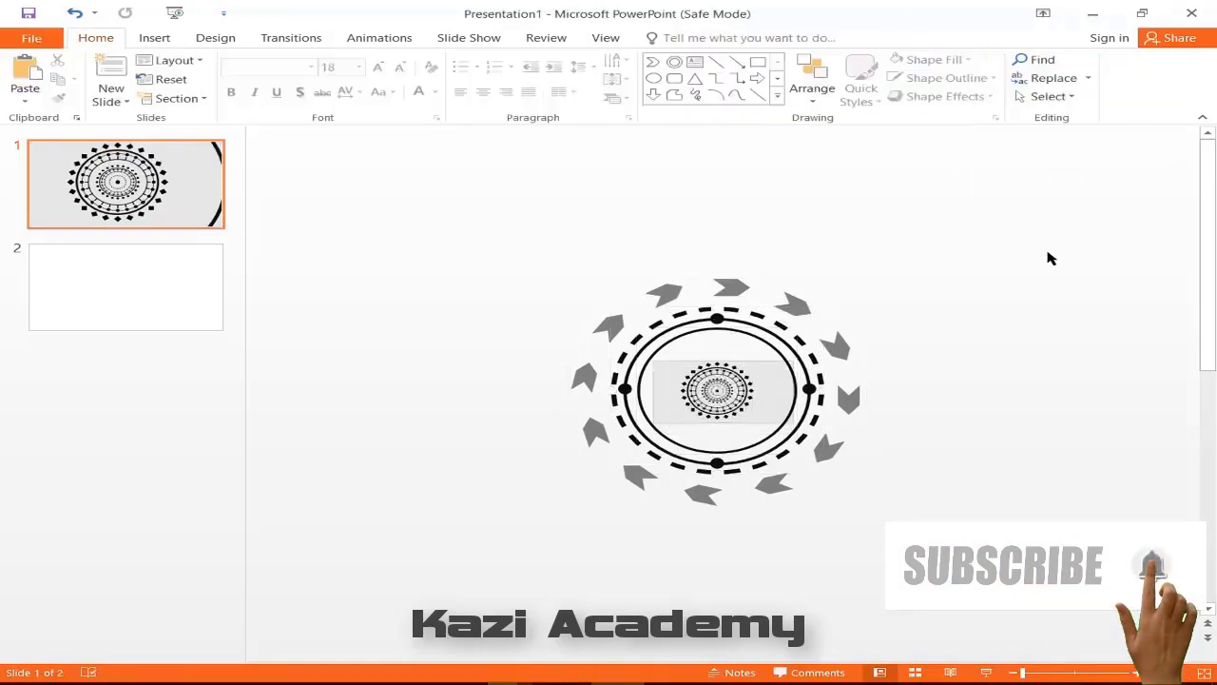
scroll(1049, 258, up, 5)
click(861, 209)
Give the selected mandala group a Spin animation lasting 40 seconds.
click(380, 37)
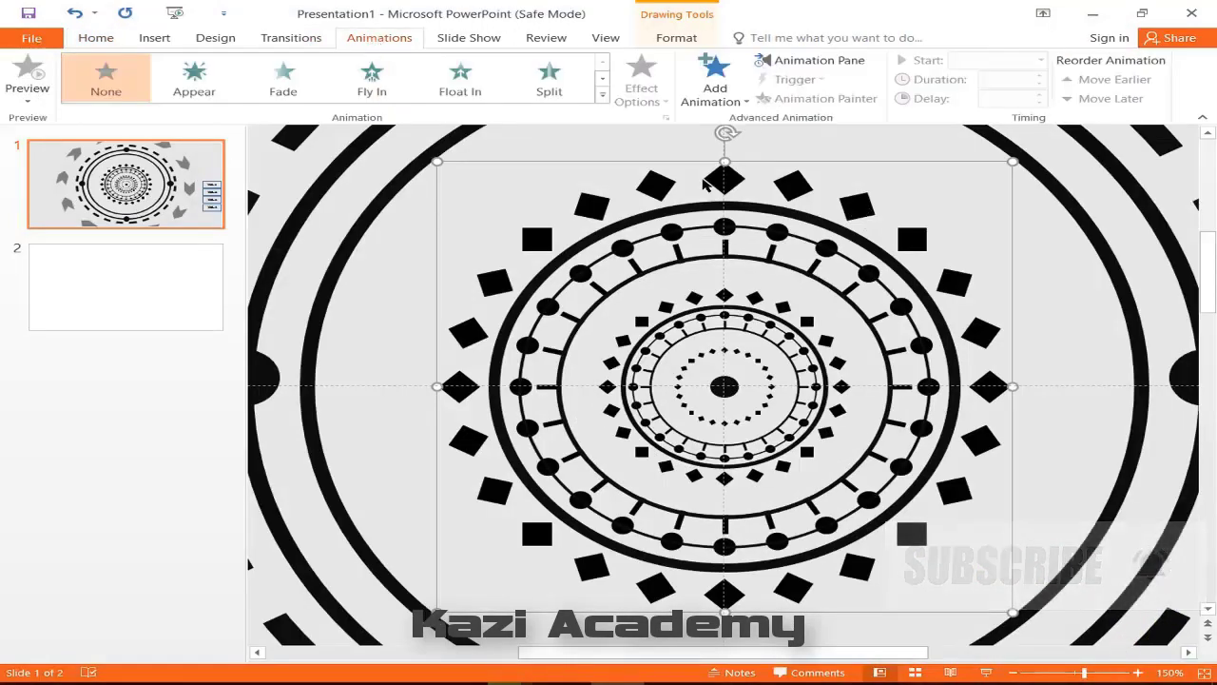
click(733, 102)
click(989, 319)
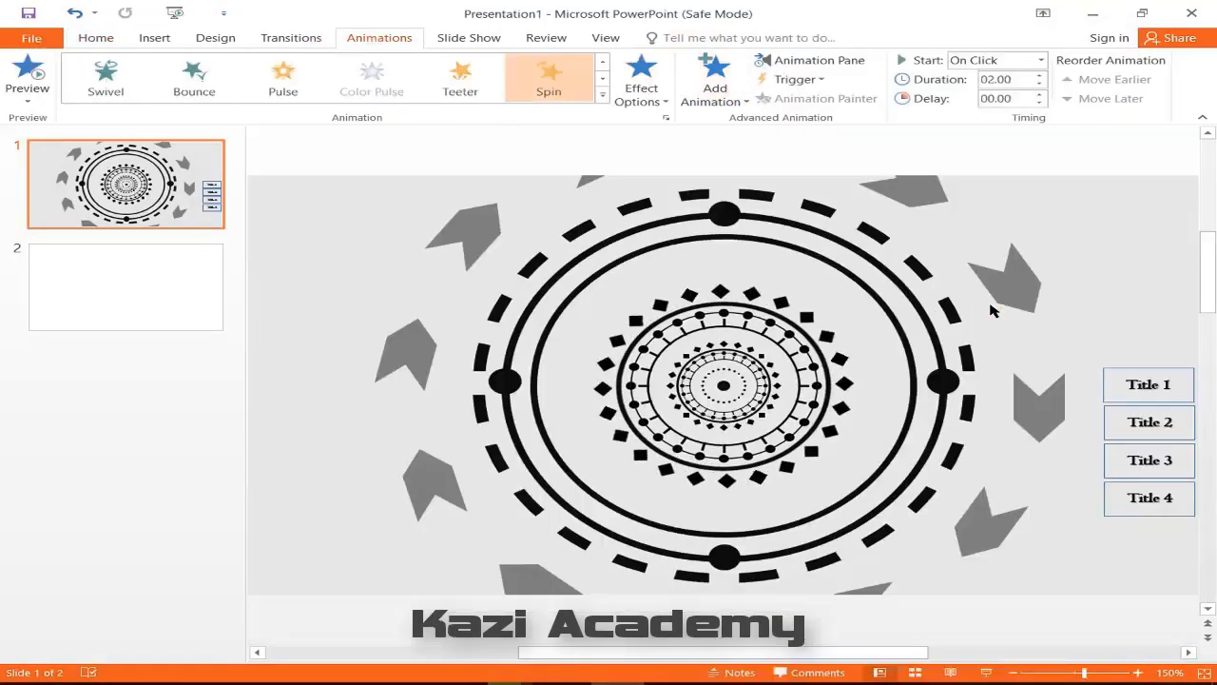
click(996, 79)
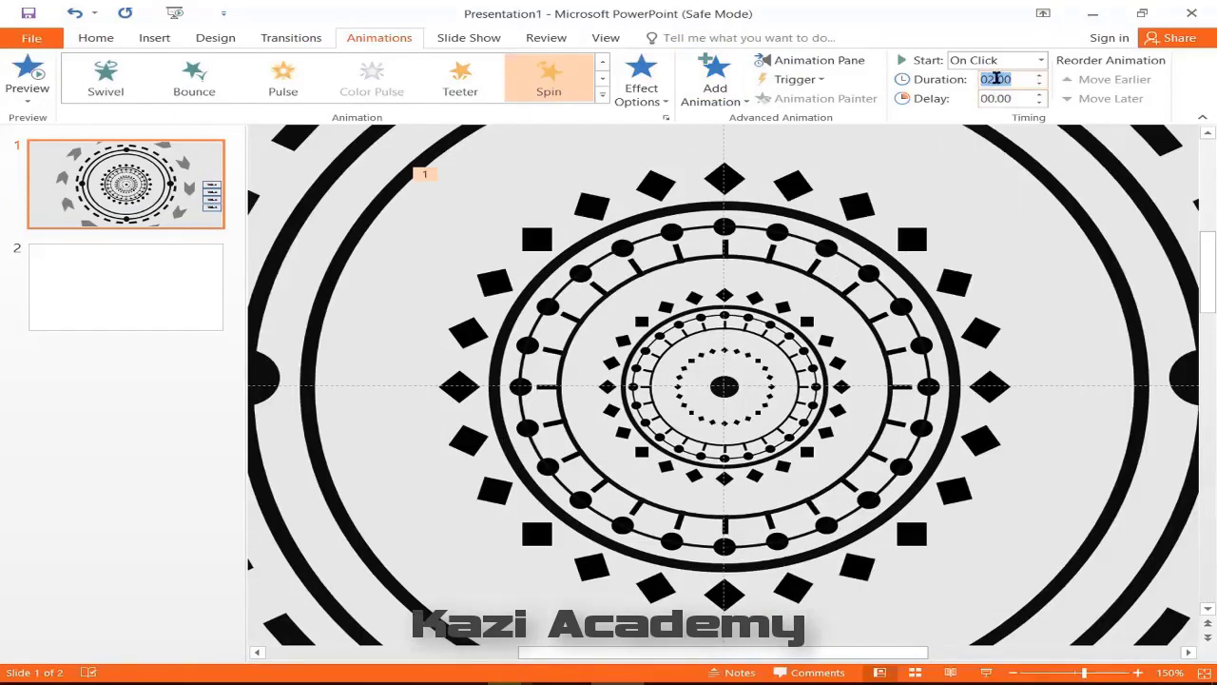
text(40)
key(Return)
Set Group 493's spin to repeat Until End of Slide.
click(824, 63)
click(1192, 200)
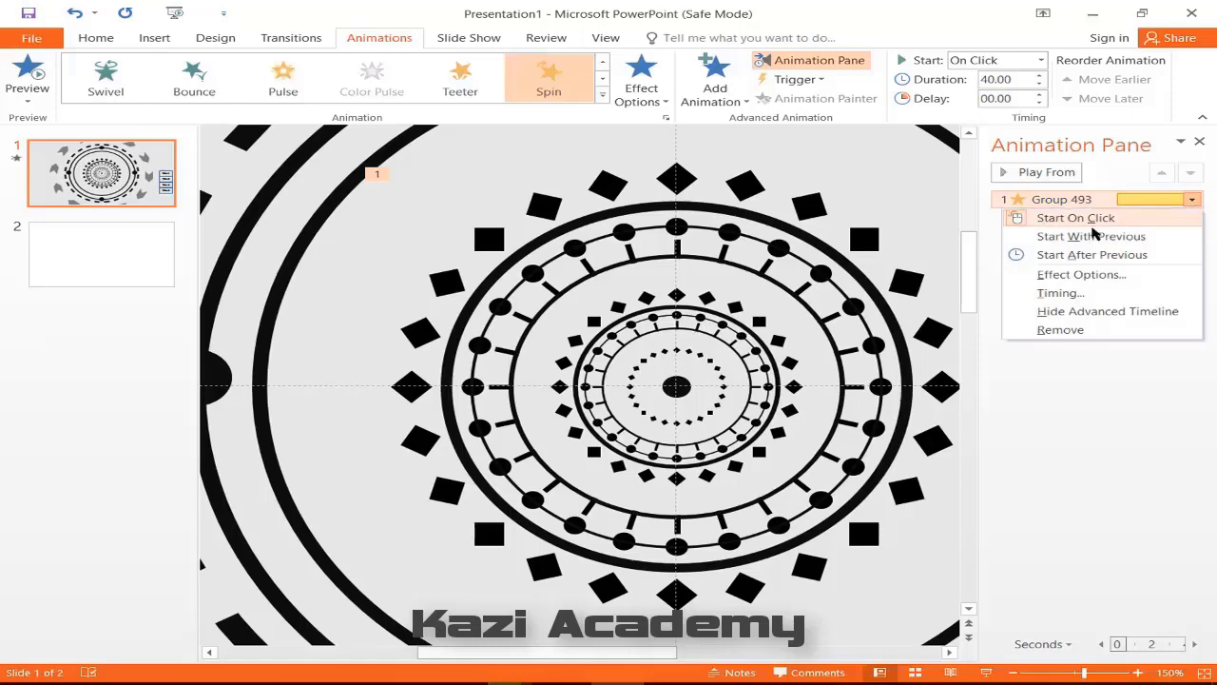
click(1082, 275)
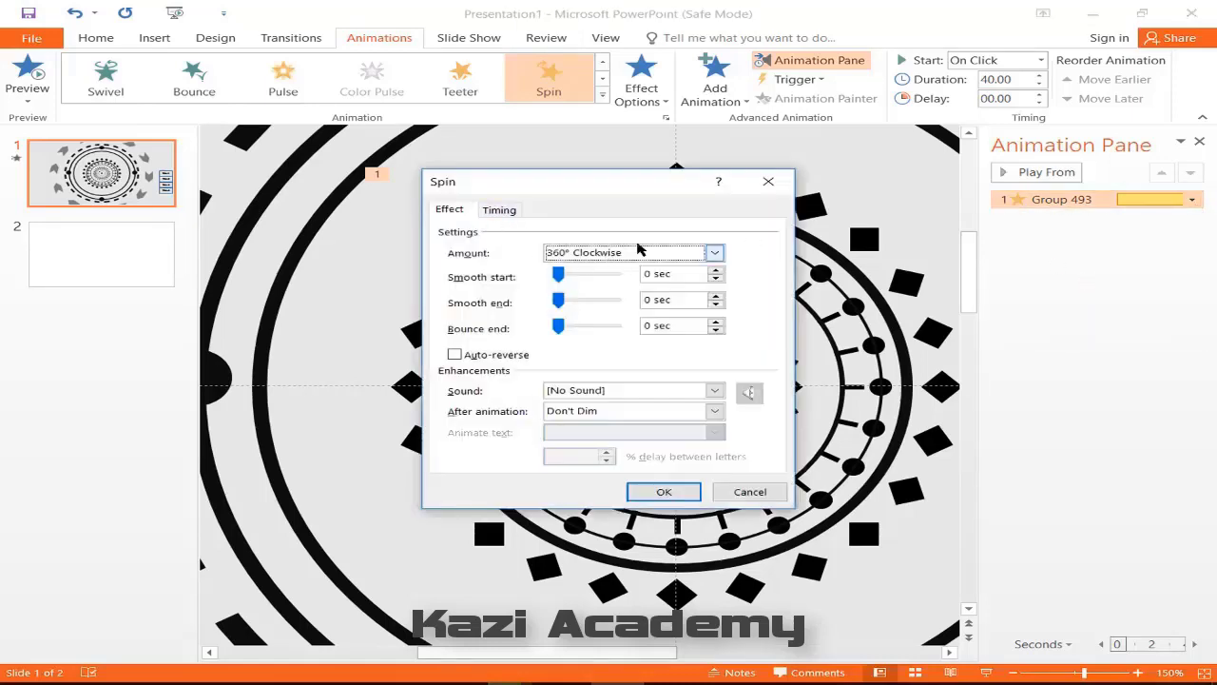
click(500, 210)
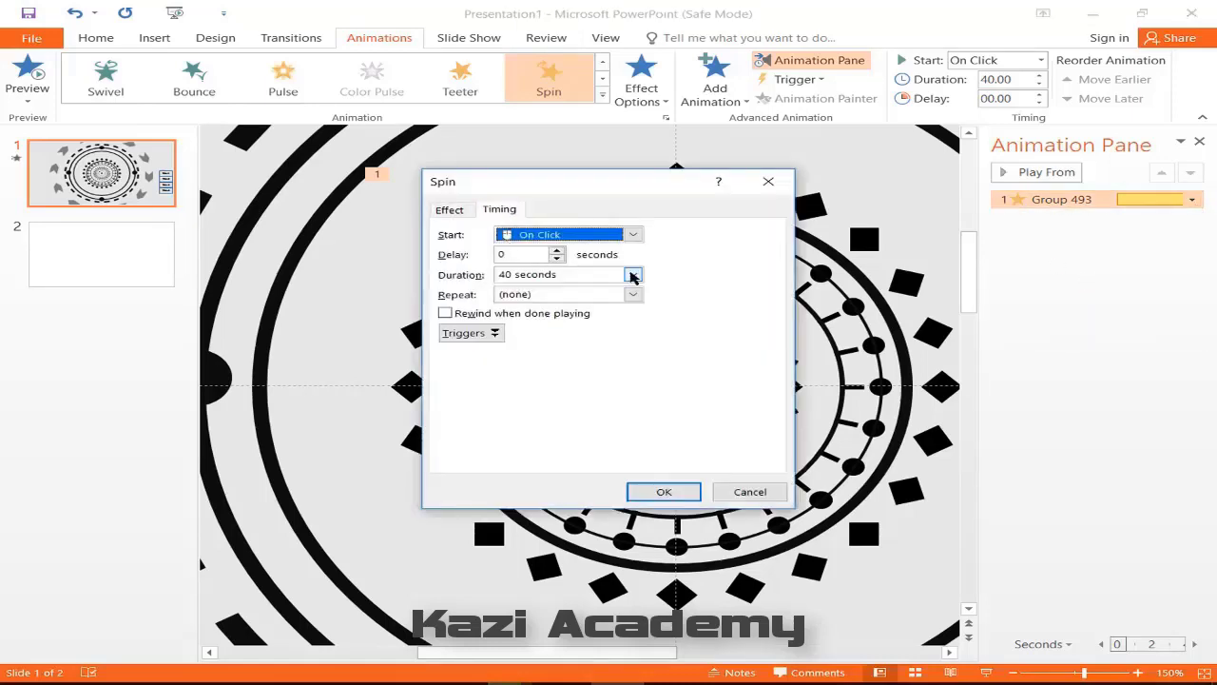
click(632, 294)
click(555, 390)
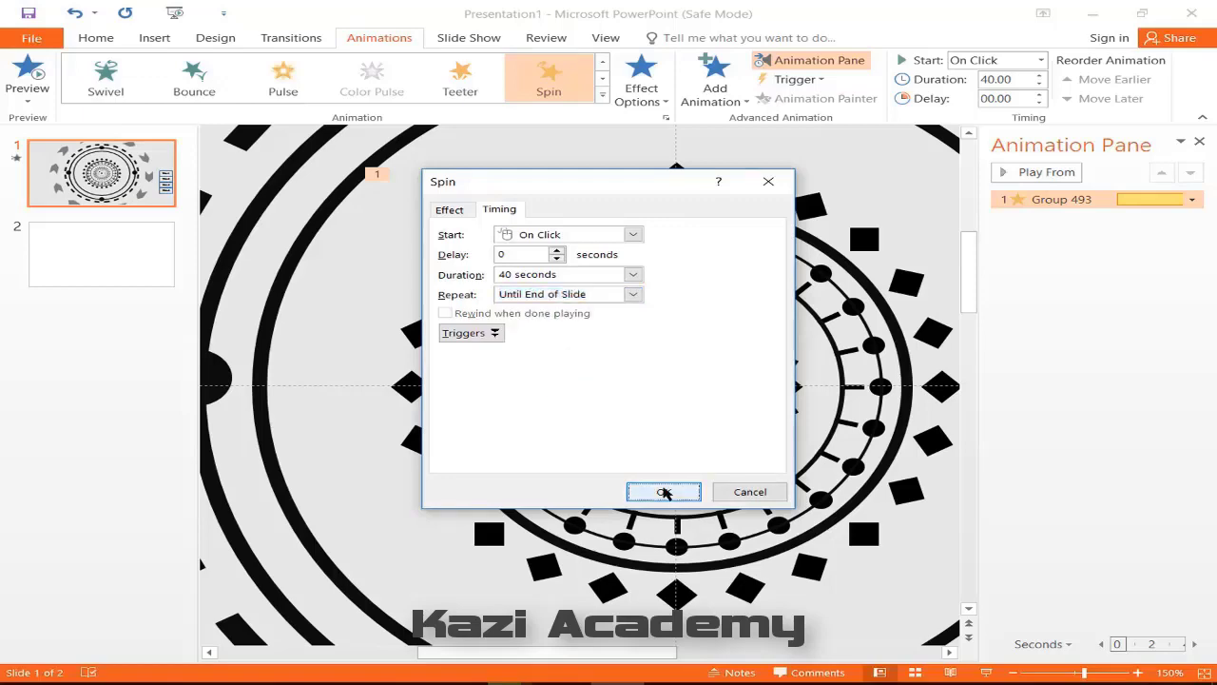
click(664, 491)
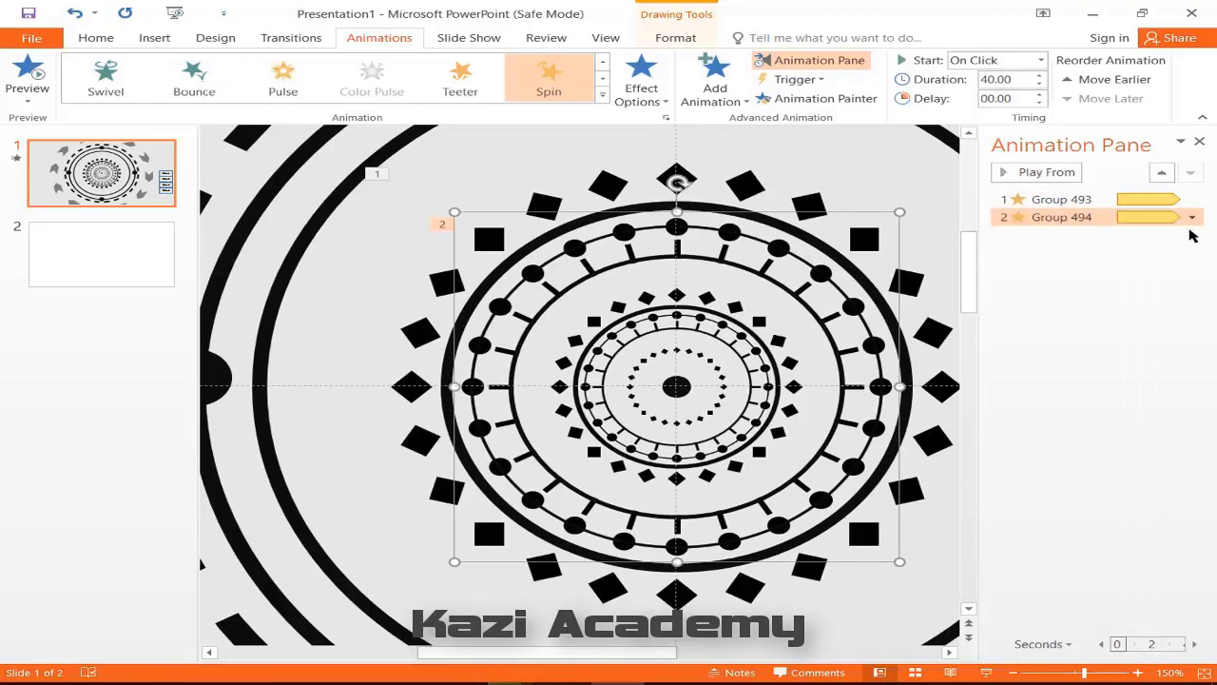
Change Group 494's spin amount to Counterclockwise.
click(1192, 217)
click(1046, 293)
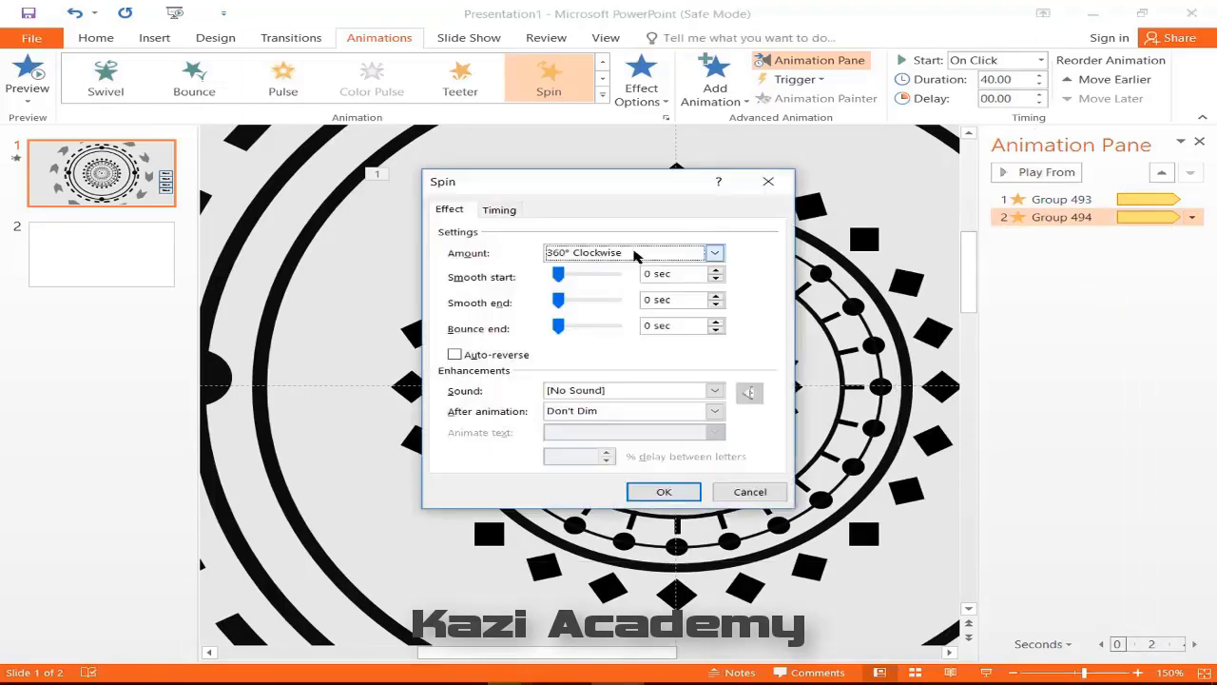
click(714, 254)
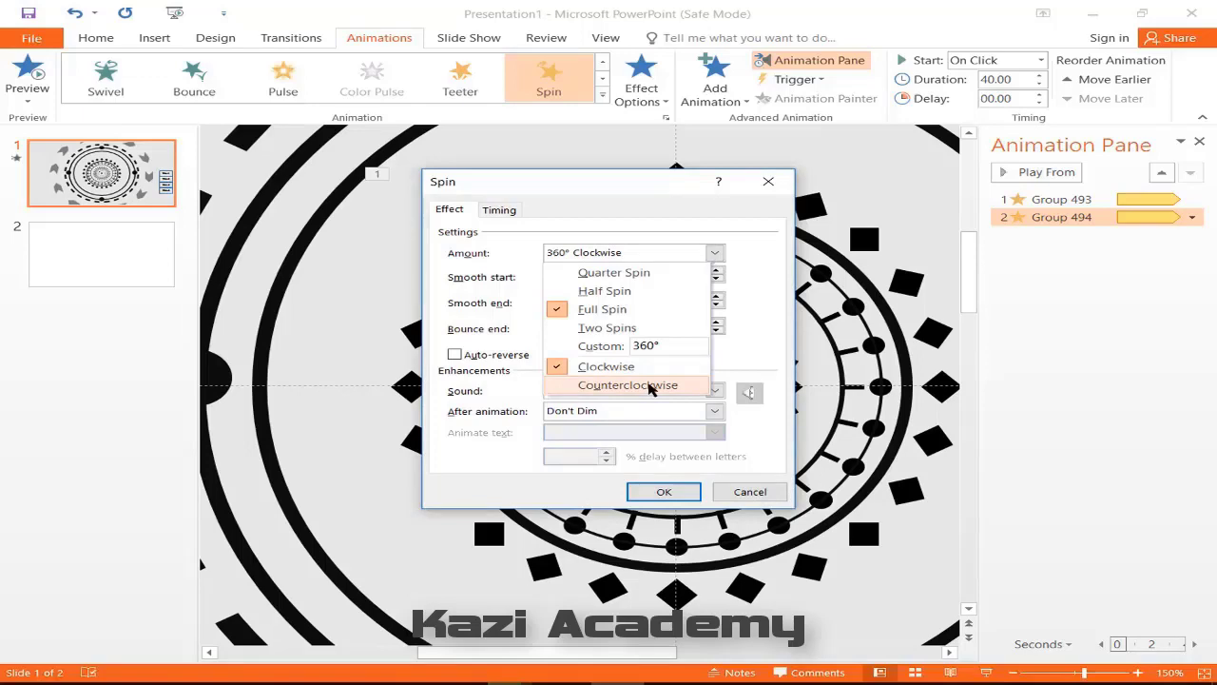
click(653, 385)
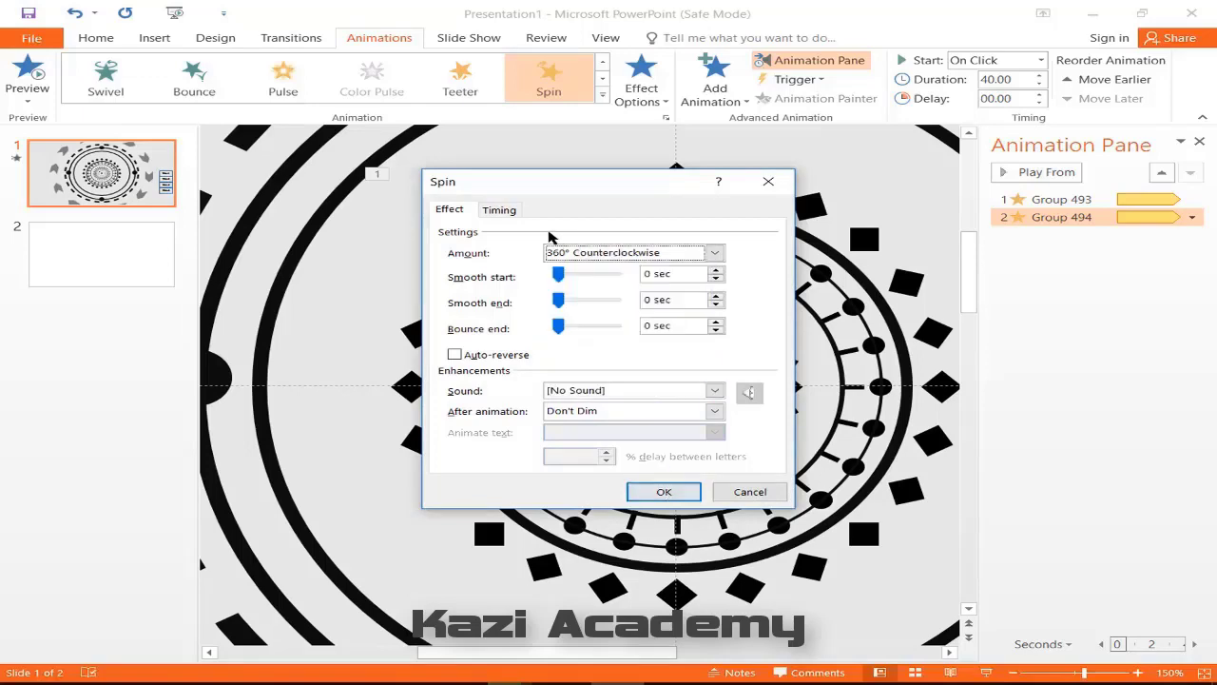
click(504, 211)
click(665, 492)
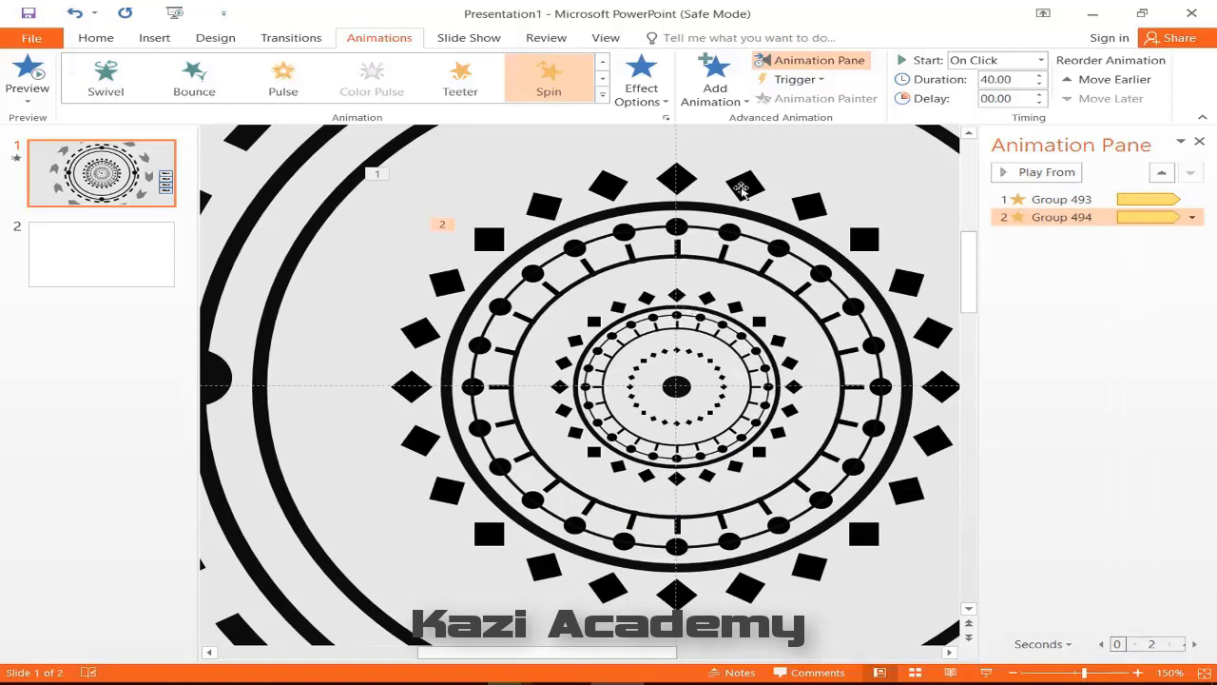
Copy Group 493's clockwise spin onto the inner ring group with Animation Painter.
click(738, 193)
click(816, 98)
click(684, 298)
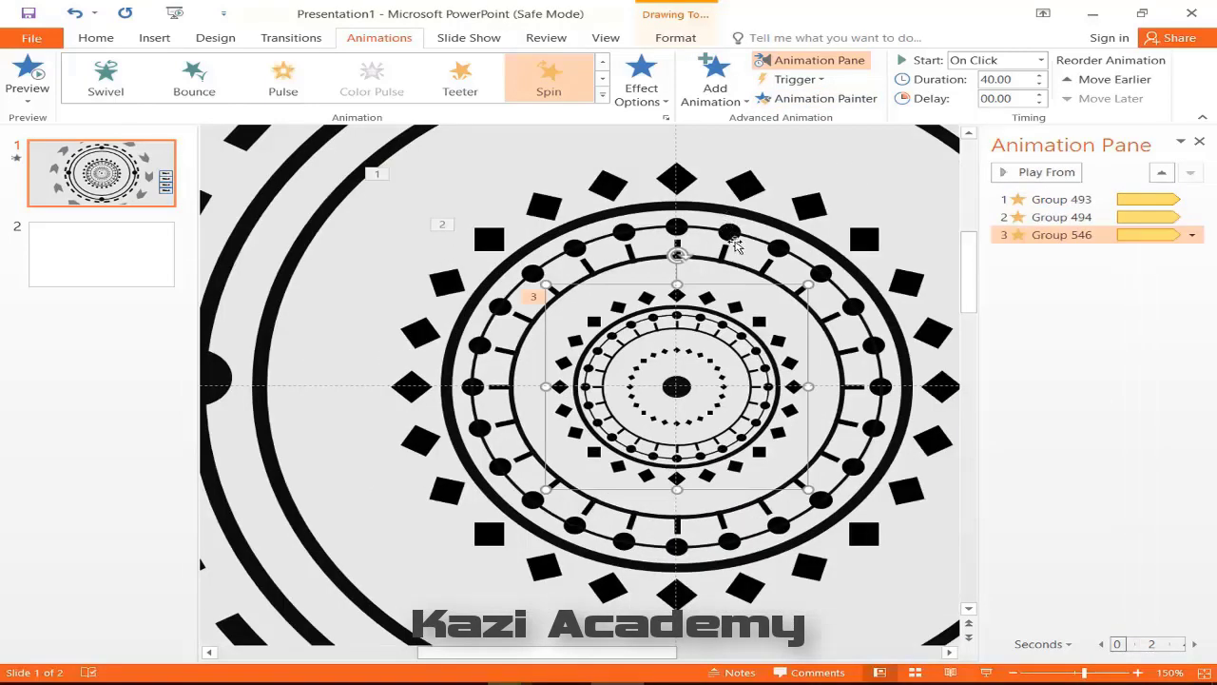
Paint the counterclockwise spin onto the next inner ring and the clockwise spin onto the inner dotted ring.
click(726, 220)
click(834, 101)
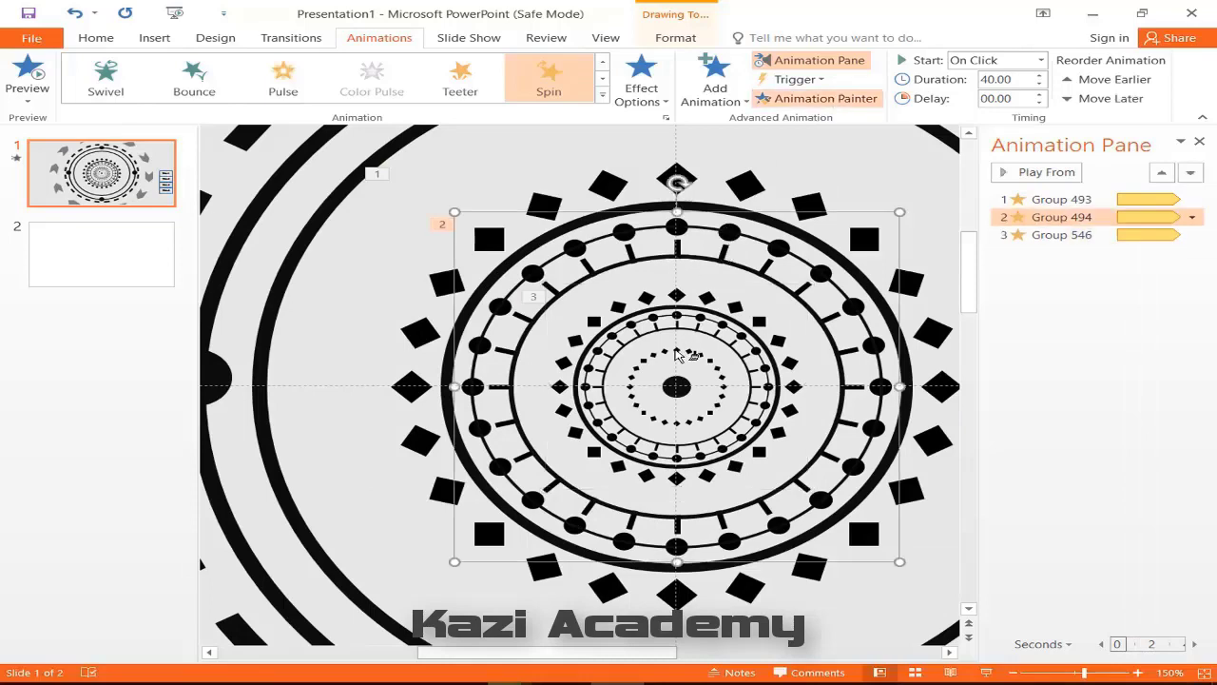
click(629, 325)
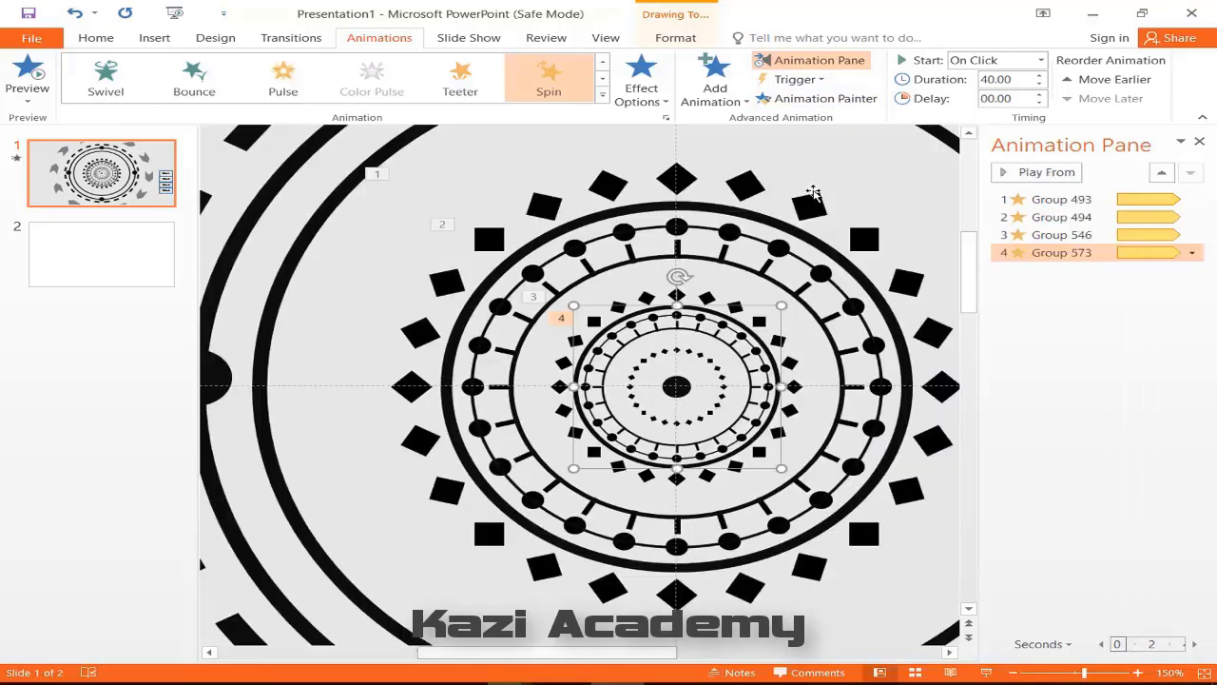
click(750, 183)
click(825, 98)
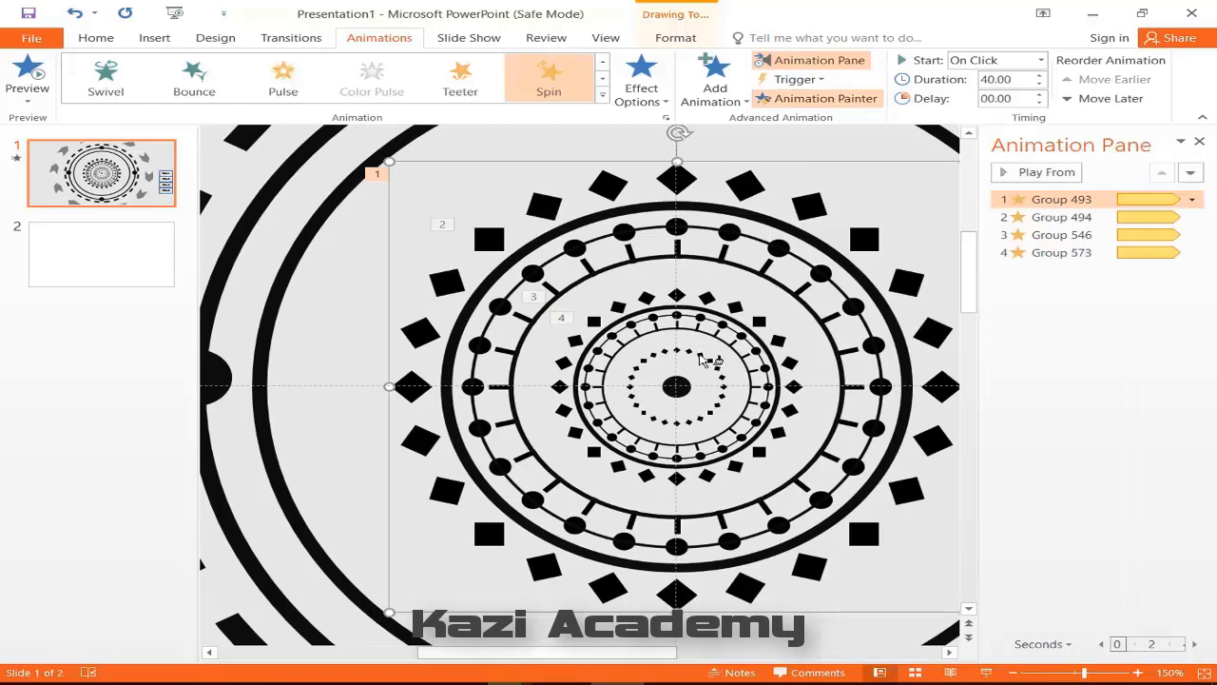
click(701, 357)
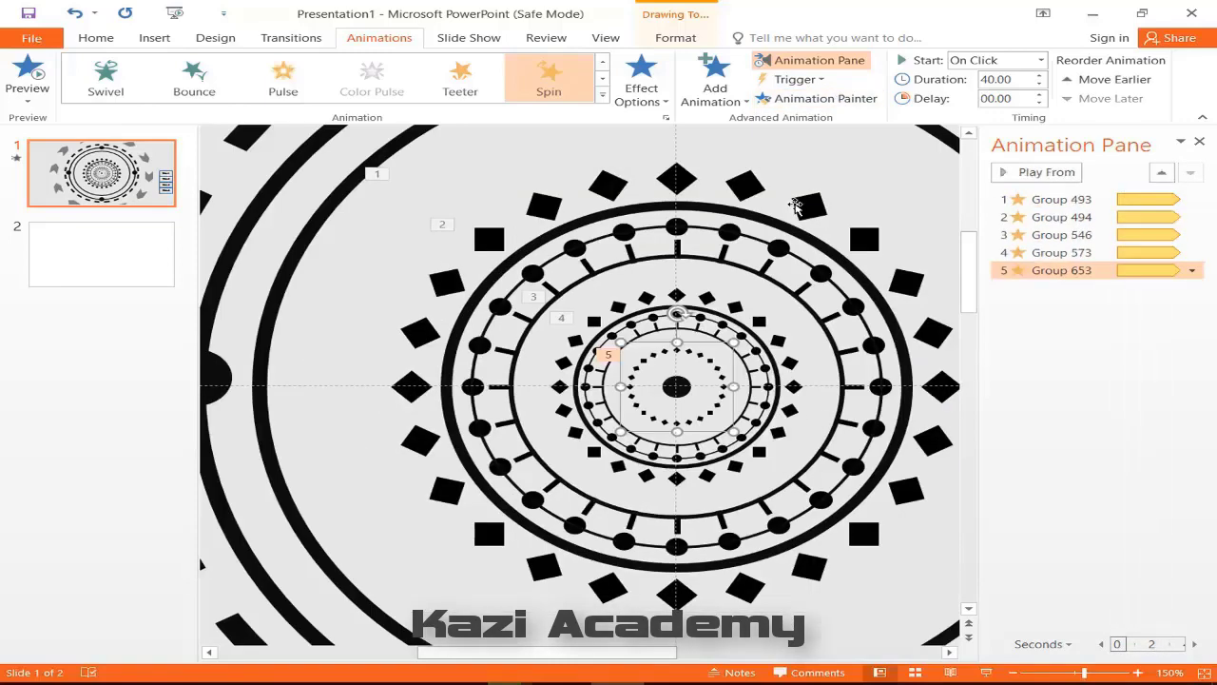
Paint alternating spins onto the large outer ring and the remaining outer shapes.
ctrl+scroll(769, 257, down, 5)
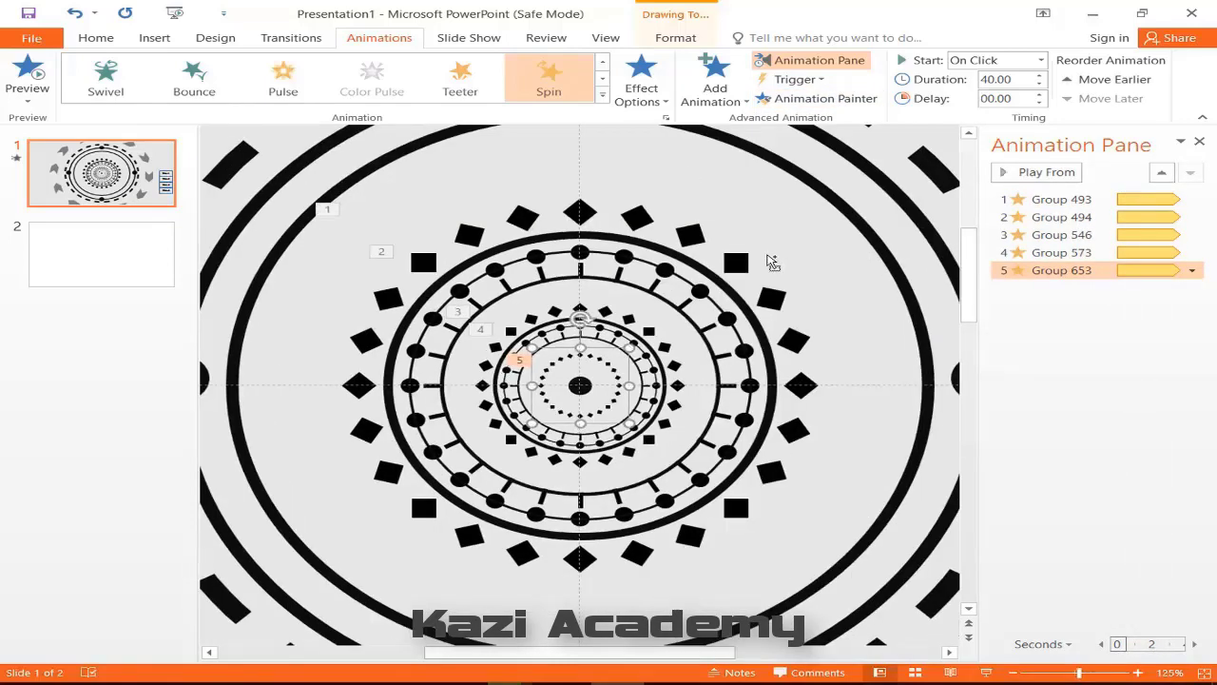
click(723, 269)
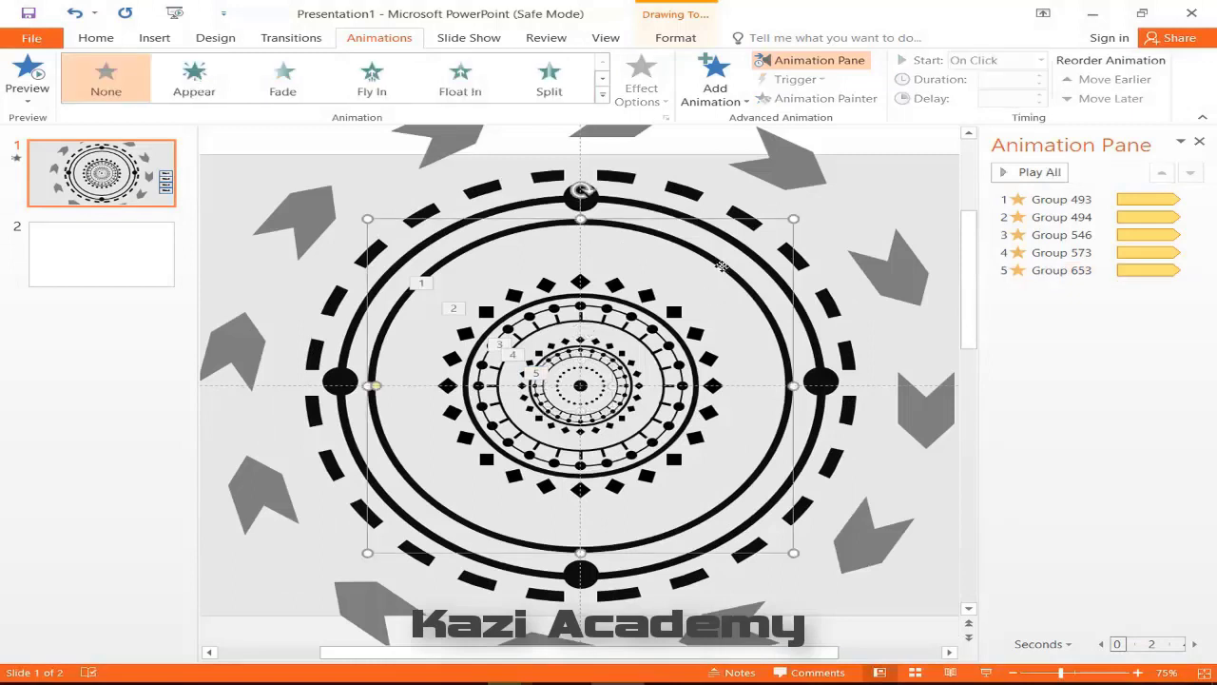
click(643, 326)
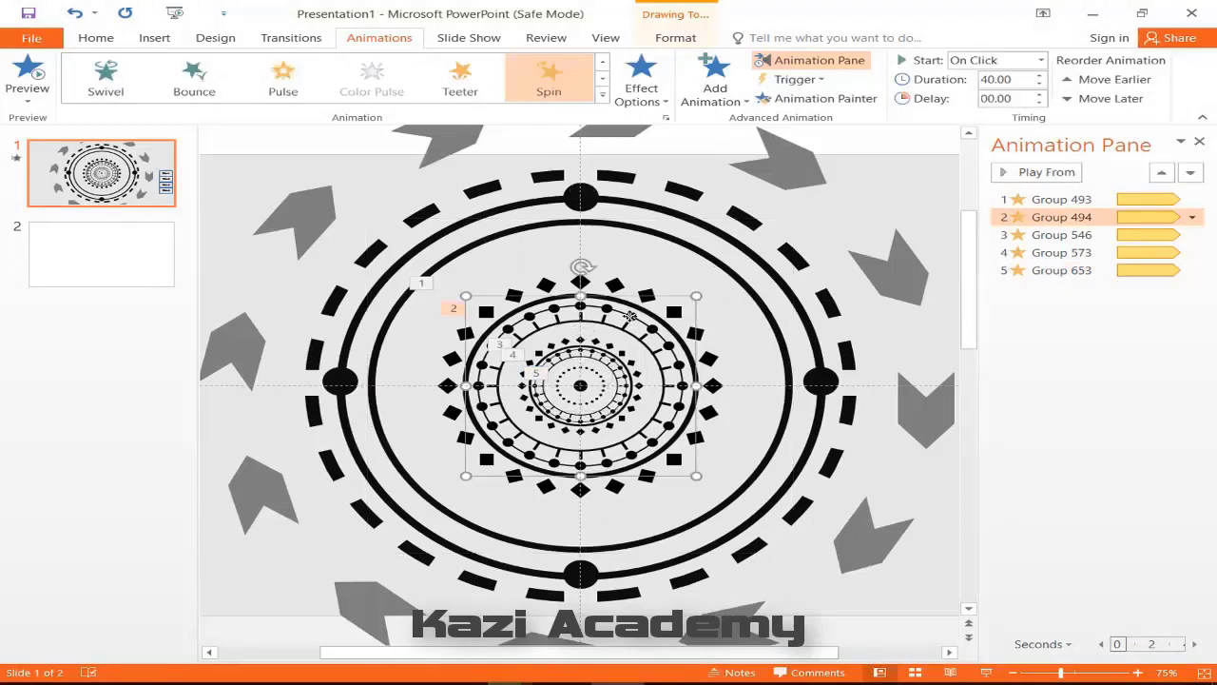
click(815, 98)
click(723, 269)
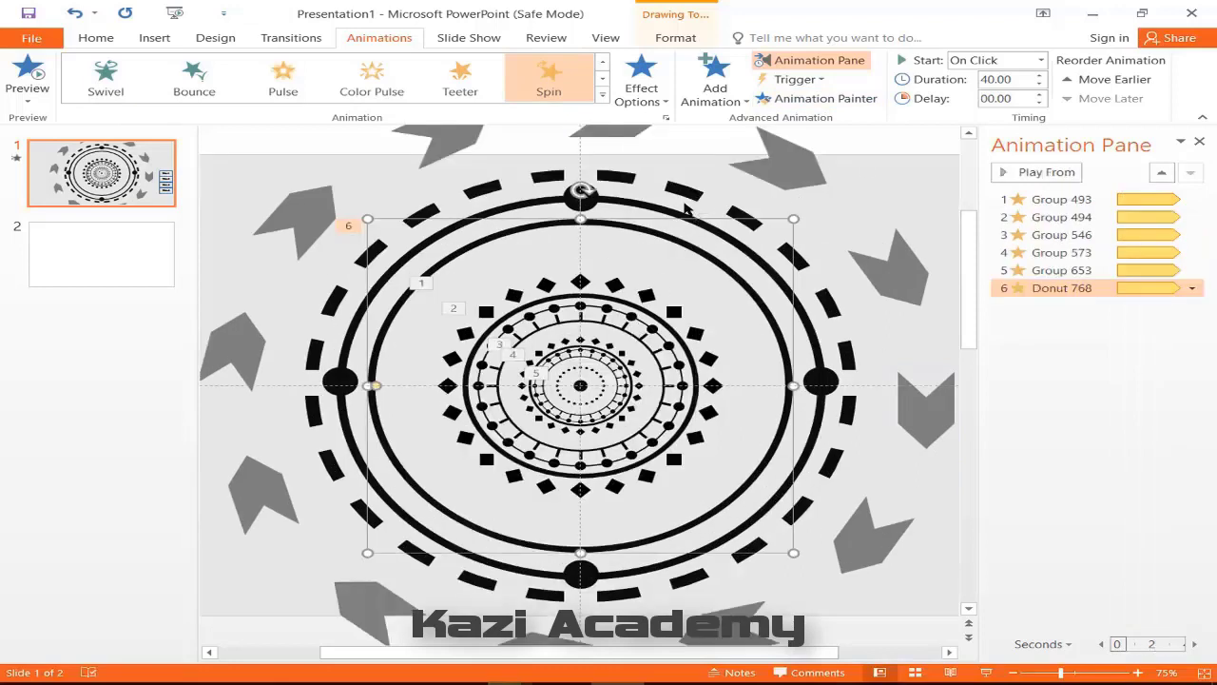
click(651, 206)
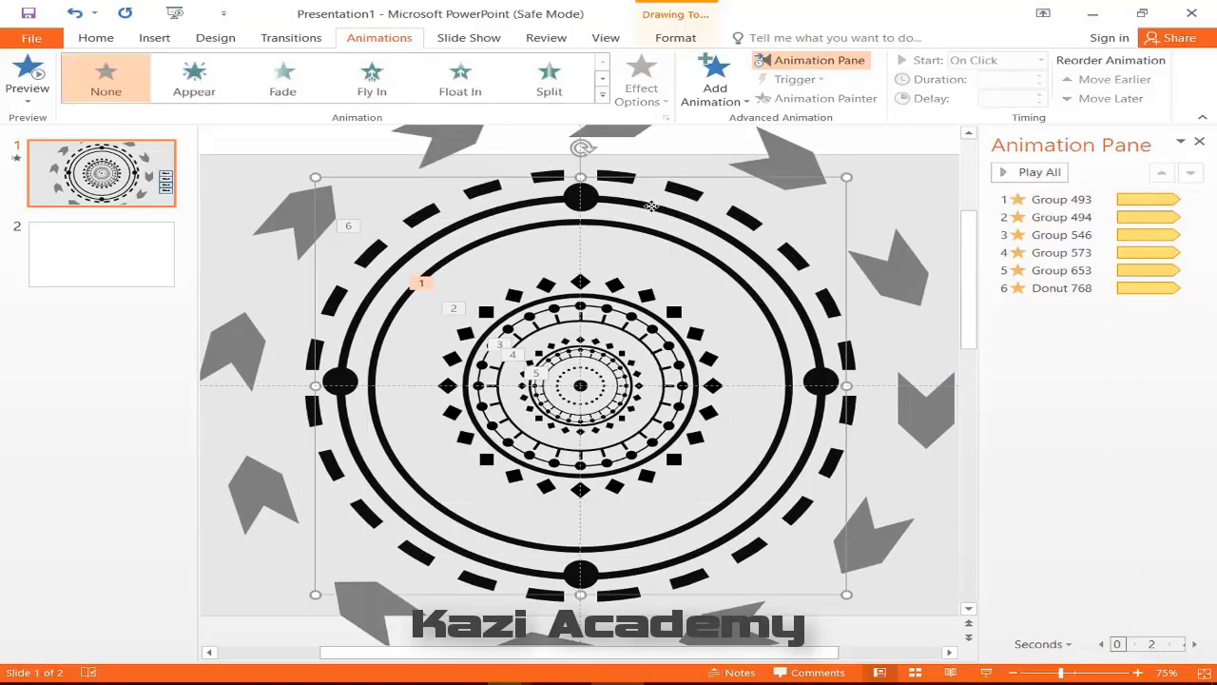
click(677, 288)
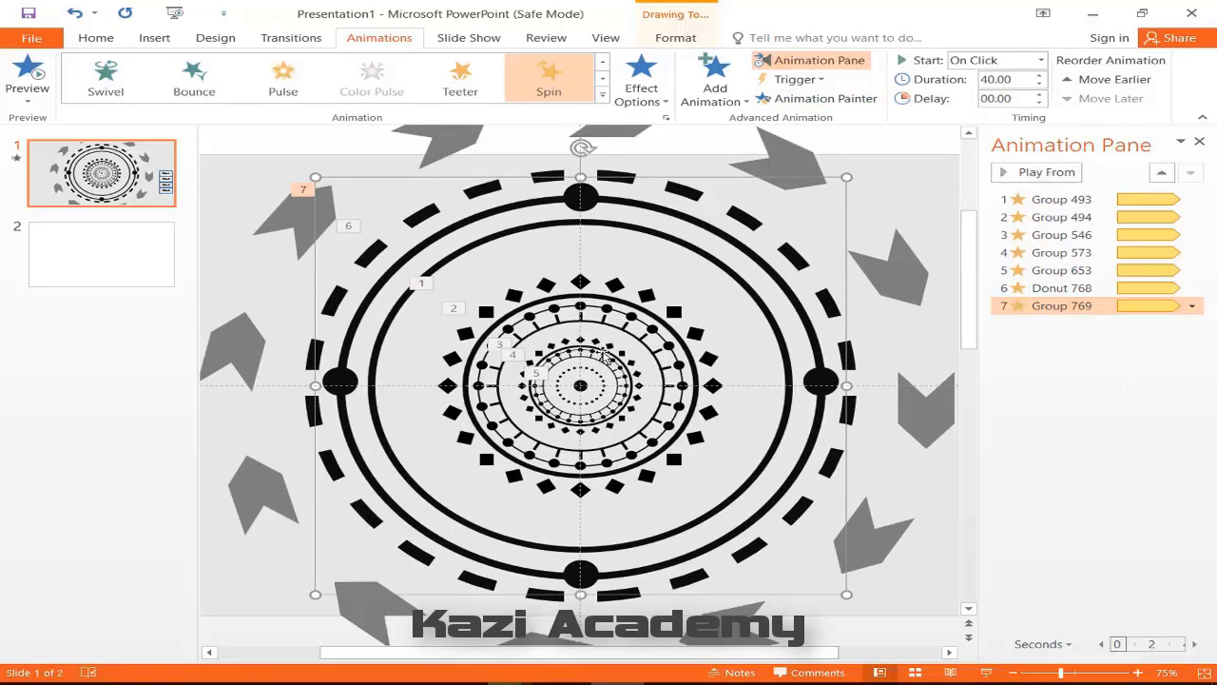
click(606, 308)
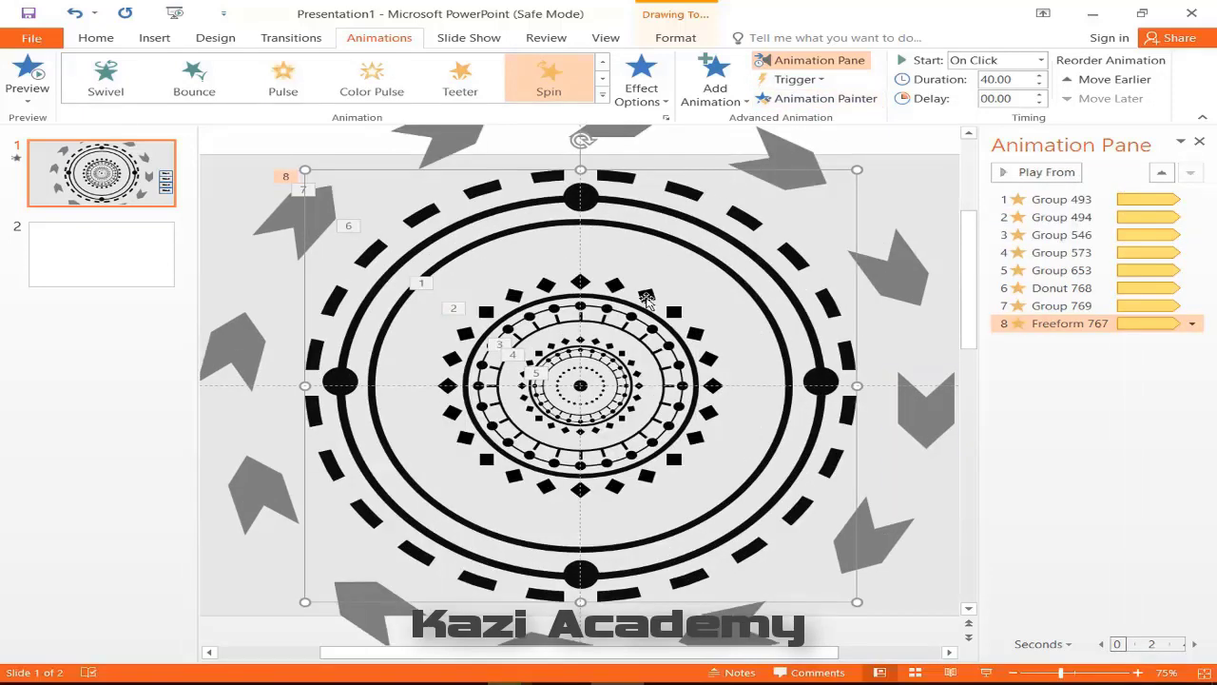
click(645, 299)
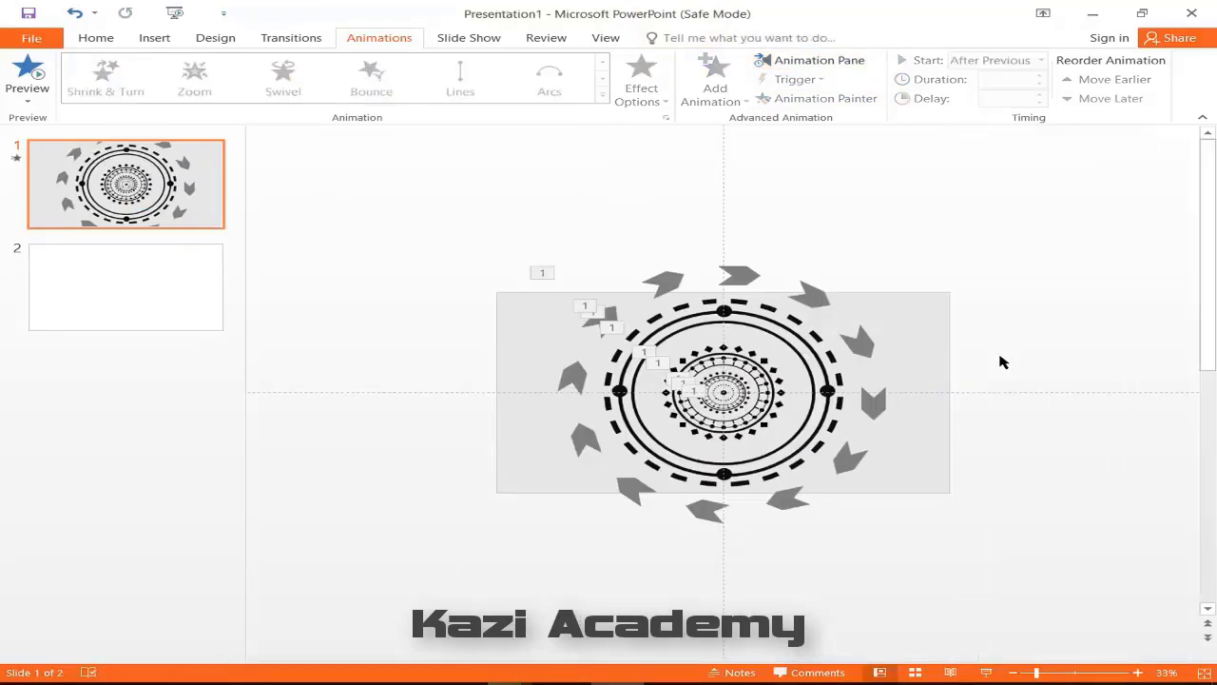
Draw a rectangle to the right of the slide with no fill and black text.
click(154, 38)
click(300, 76)
click(398, 138)
drag(940, 266, 1138, 310)
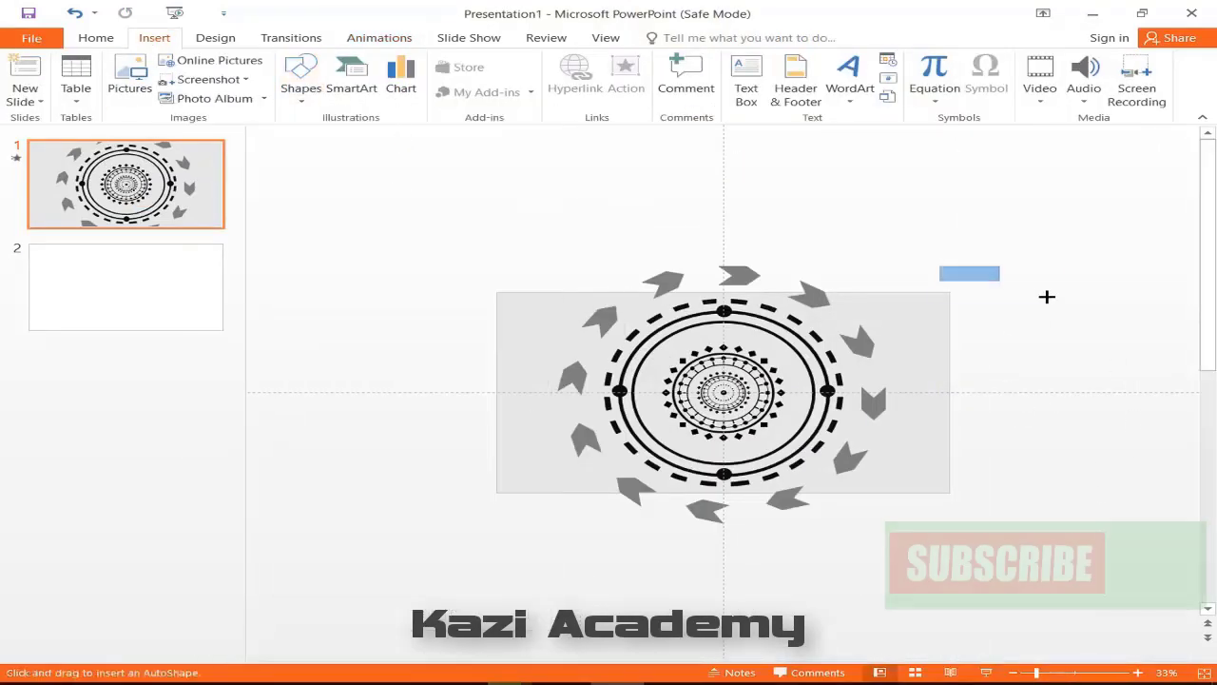
right_click(1024, 285)
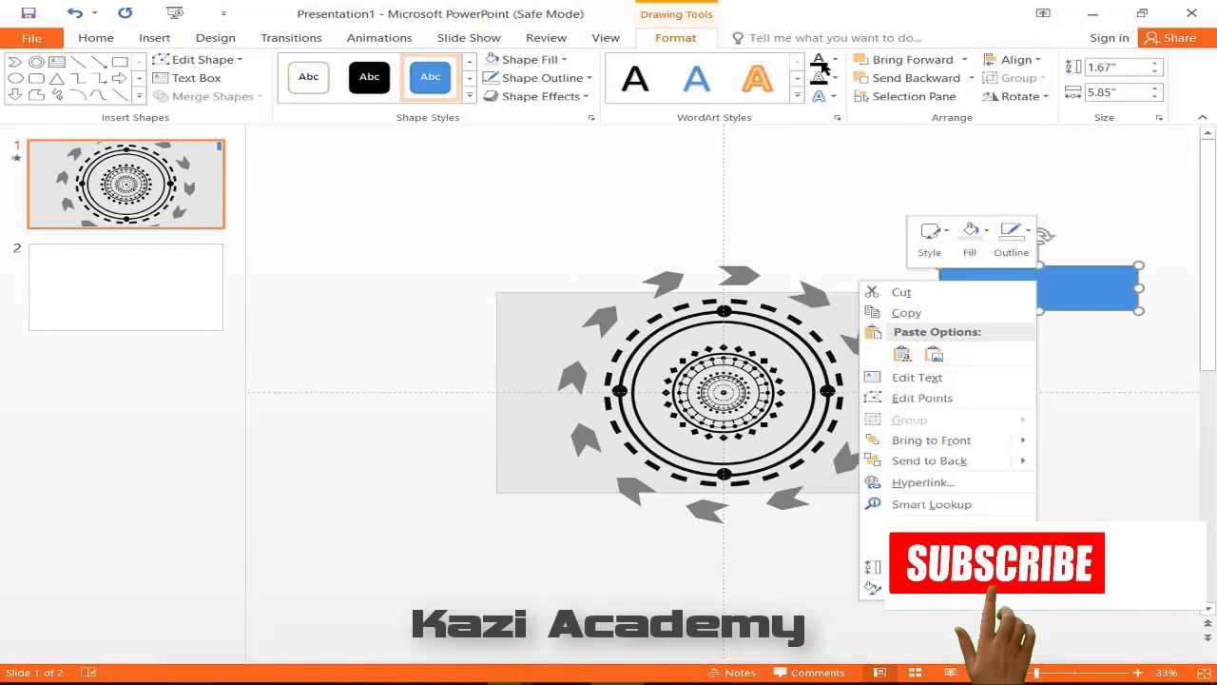
click(563, 59)
click(534, 206)
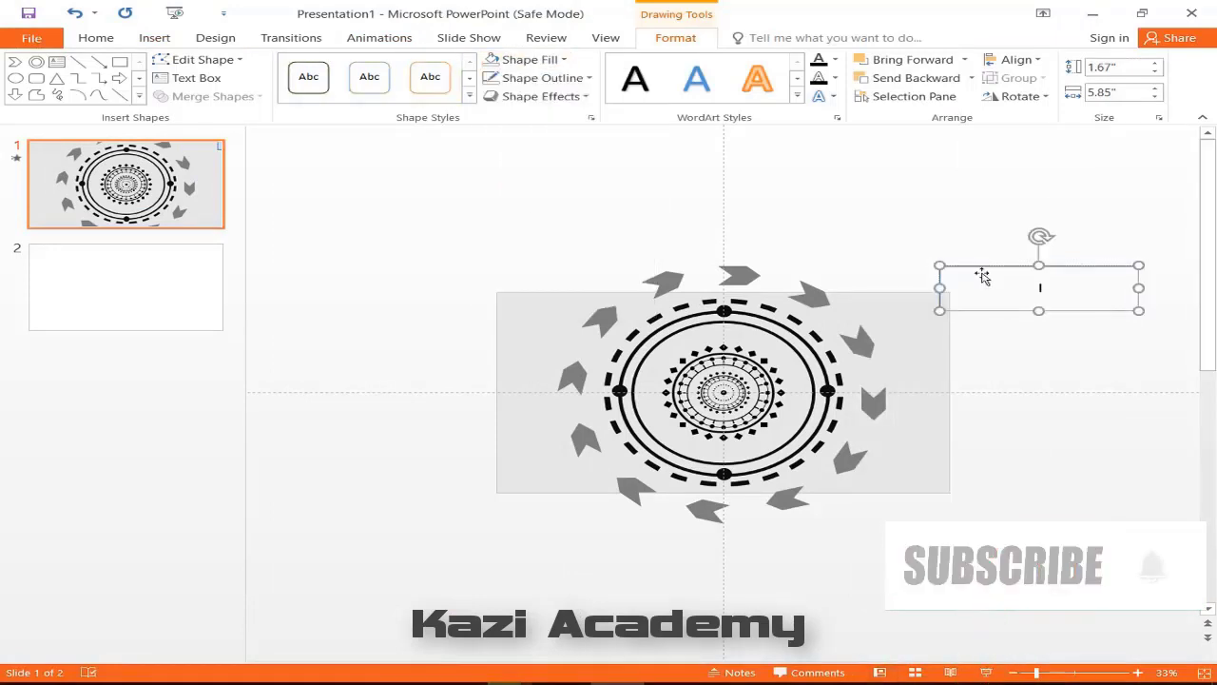
click(833, 61)
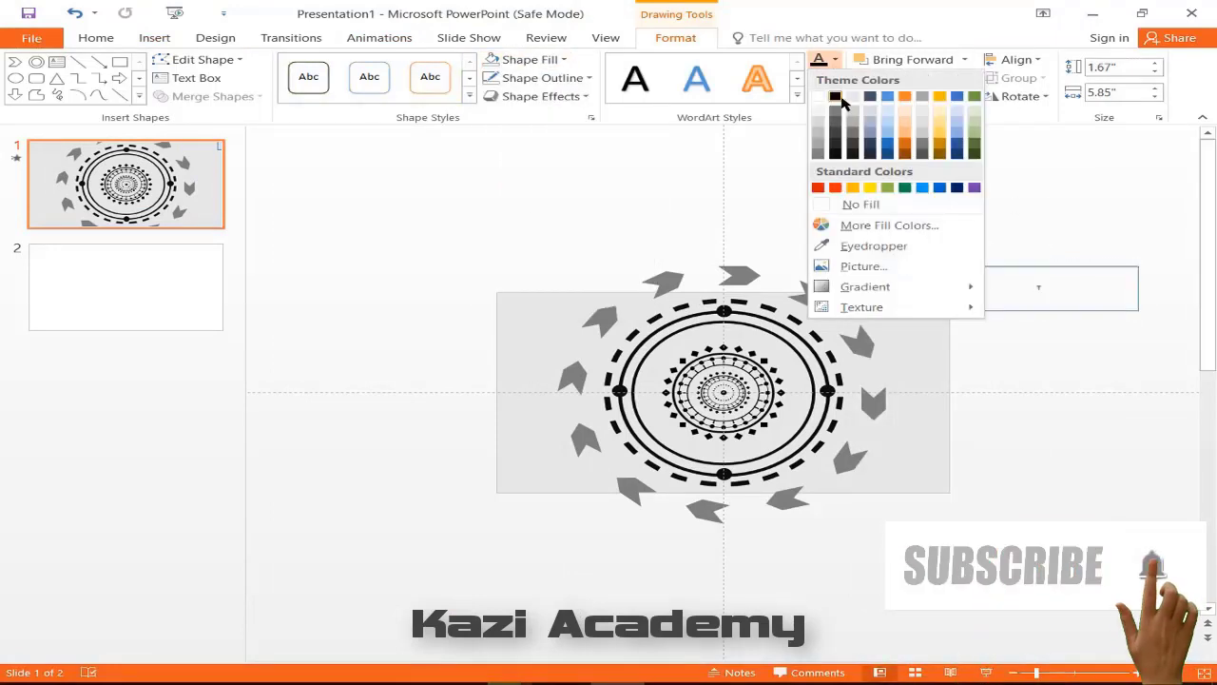
click(1050, 305)
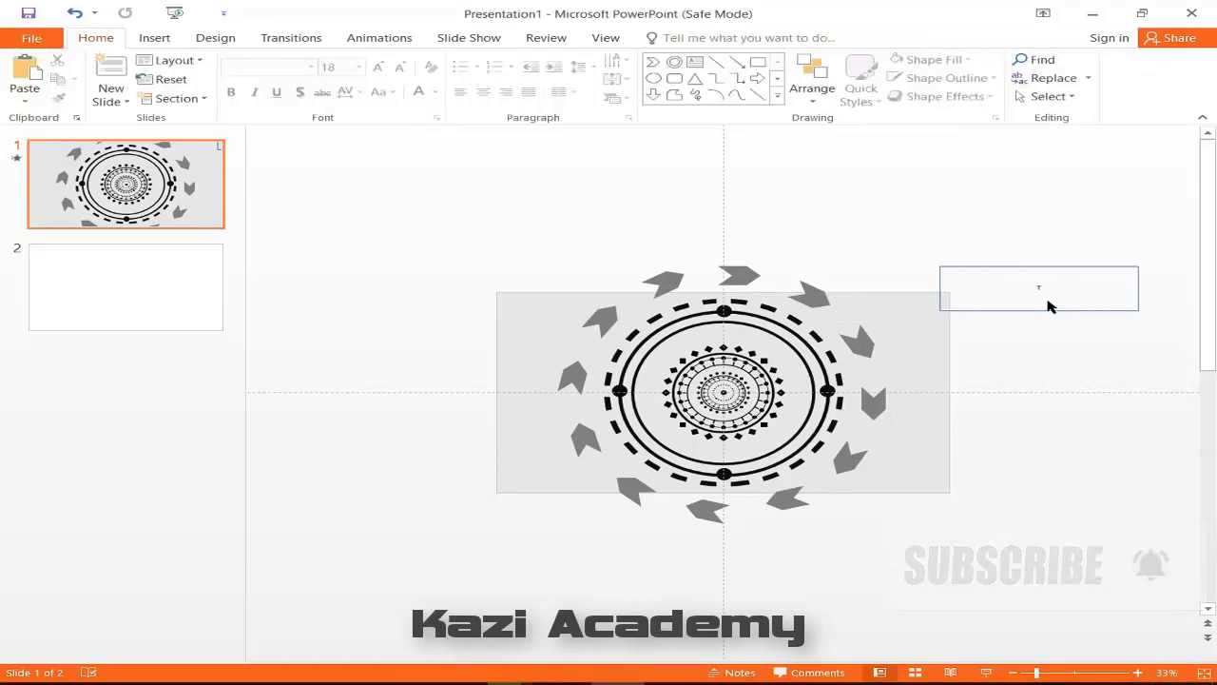
Reposition the text box beside the mandala.
scroll(1040, 286, up, 4)
drag(926, 656, 1128, 657)
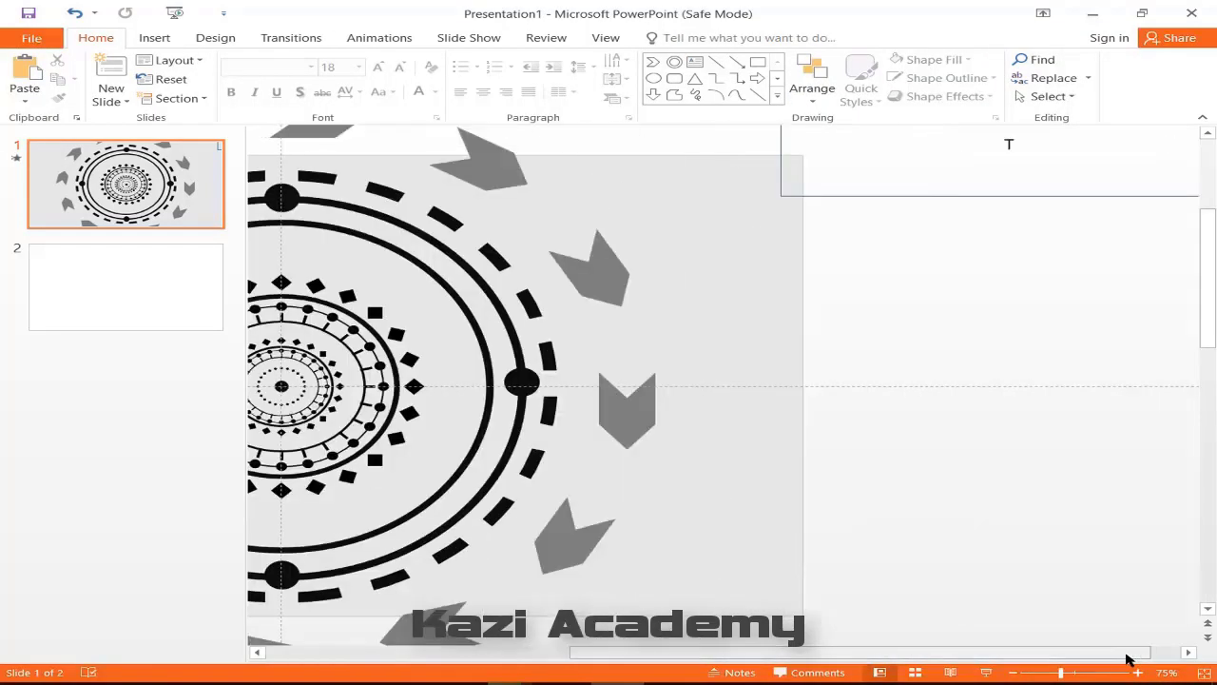
drag(986, 194, 1010, 410)
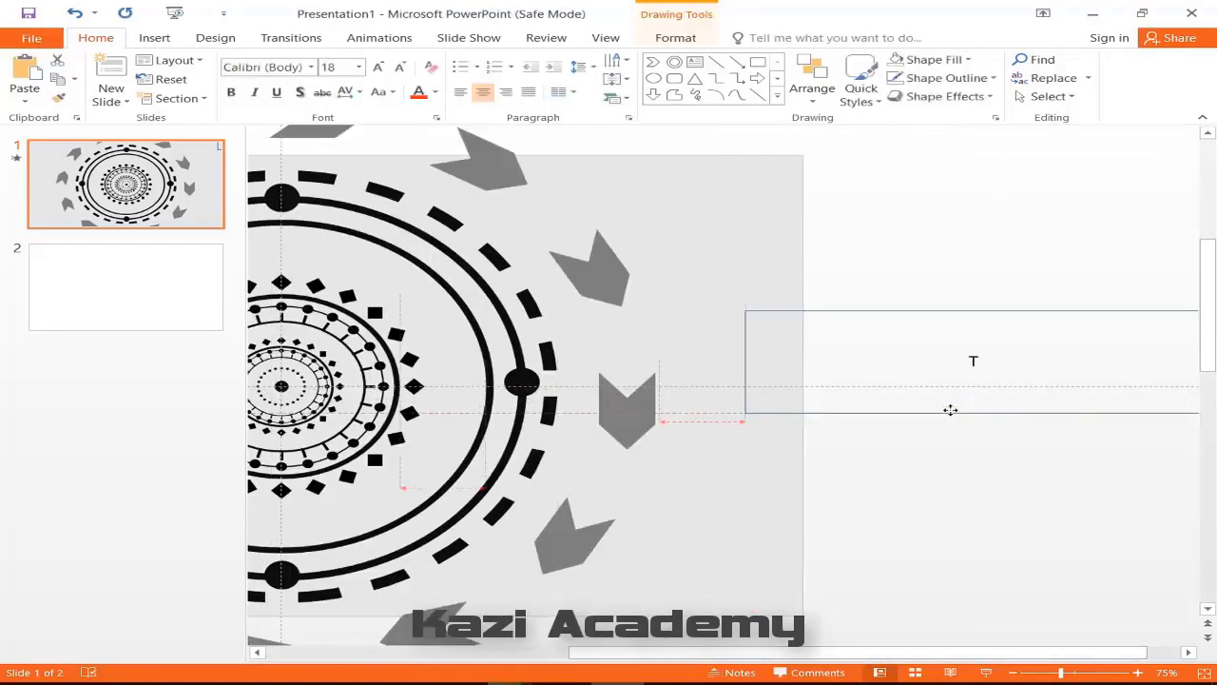
click(1042, 364)
Set the Title 1 font to Vipnagorgialla with loose character spacing.
click(1033, 360)
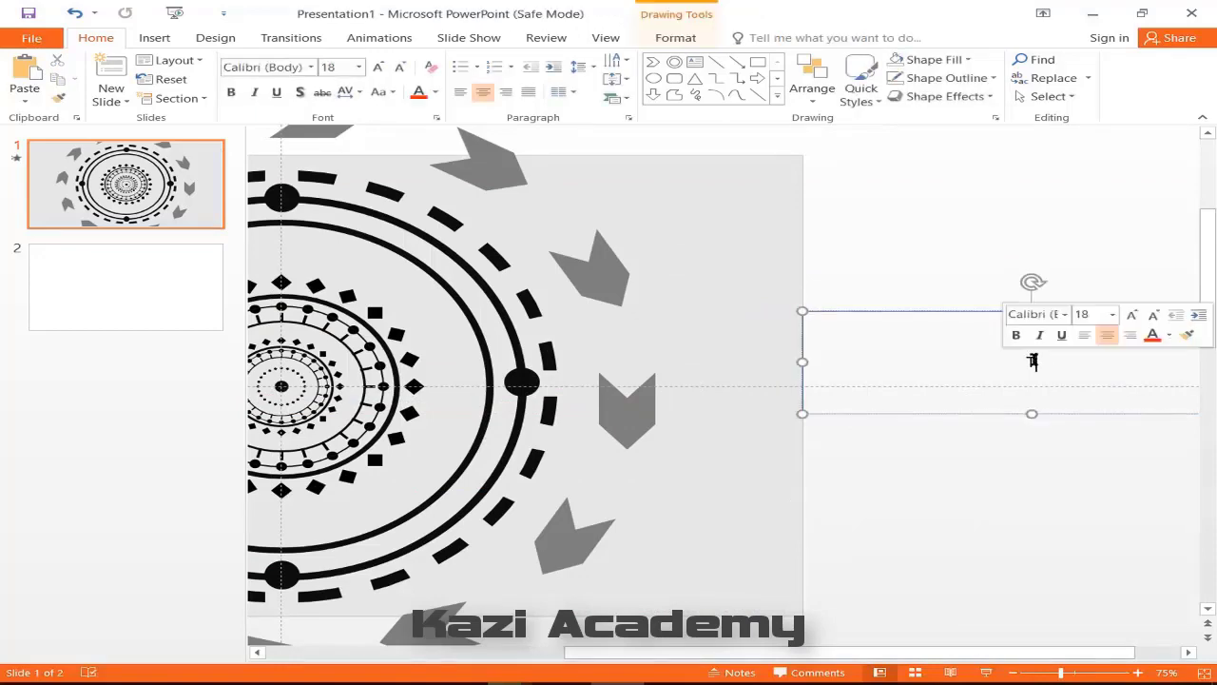
click(310, 67)
click(287, 344)
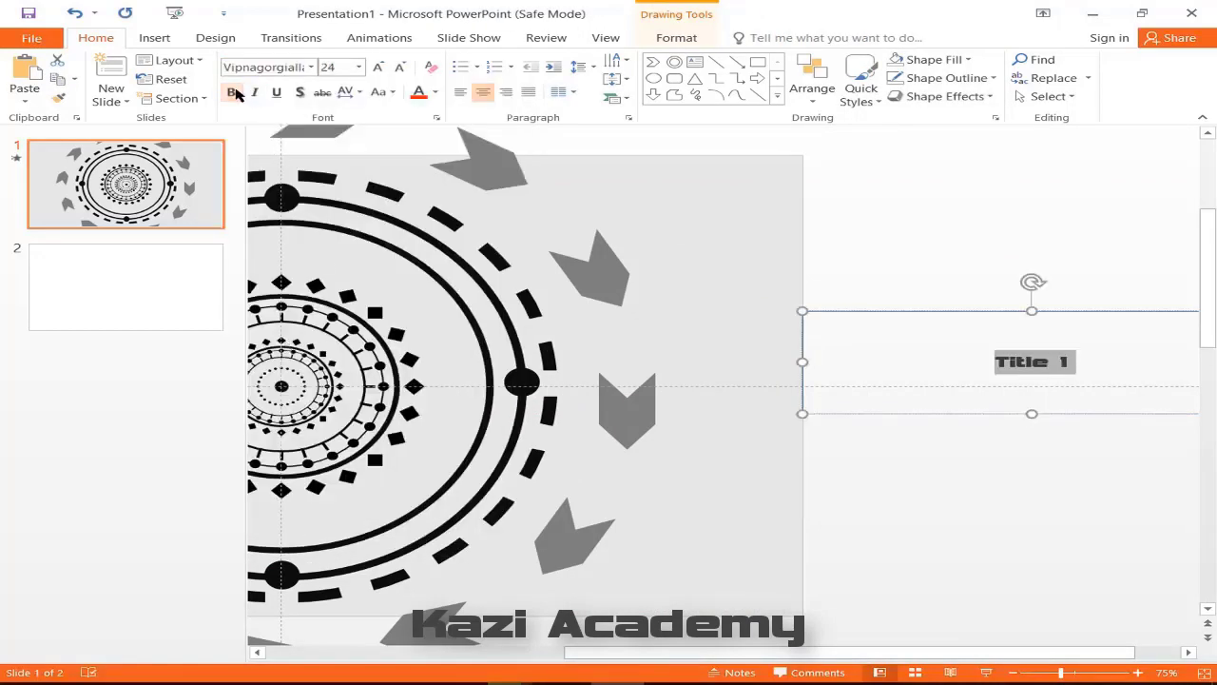
click(348, 91)
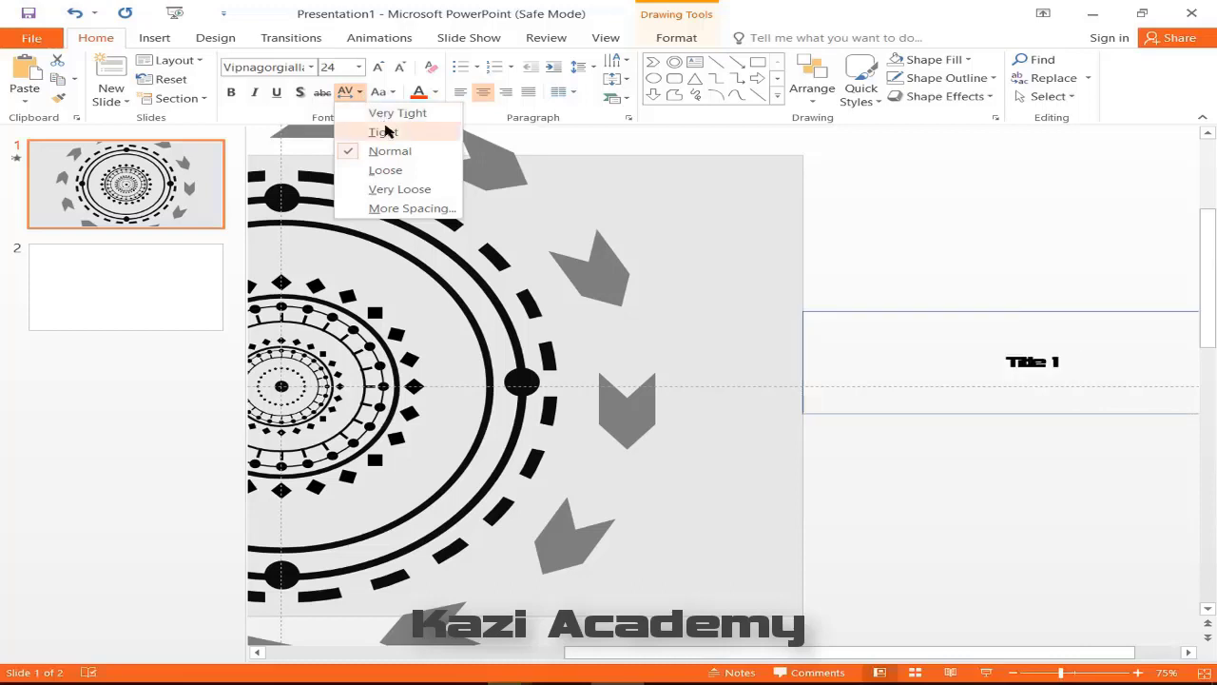
click(390, 172)
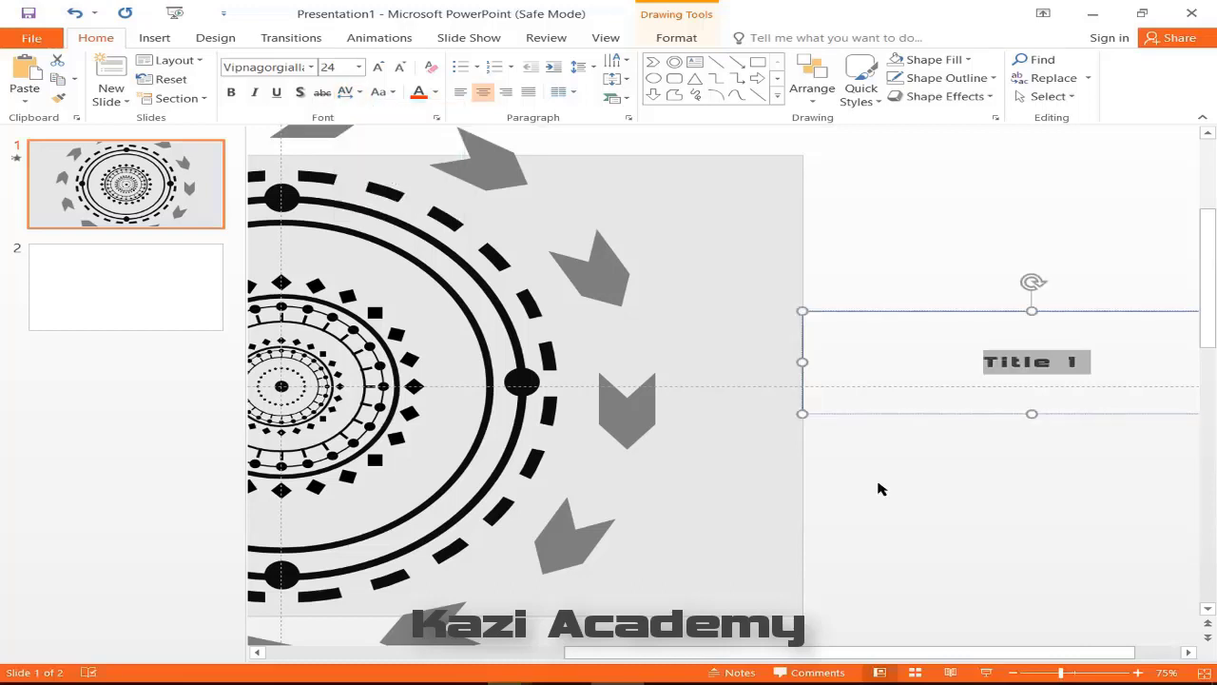
click(1007, 440)
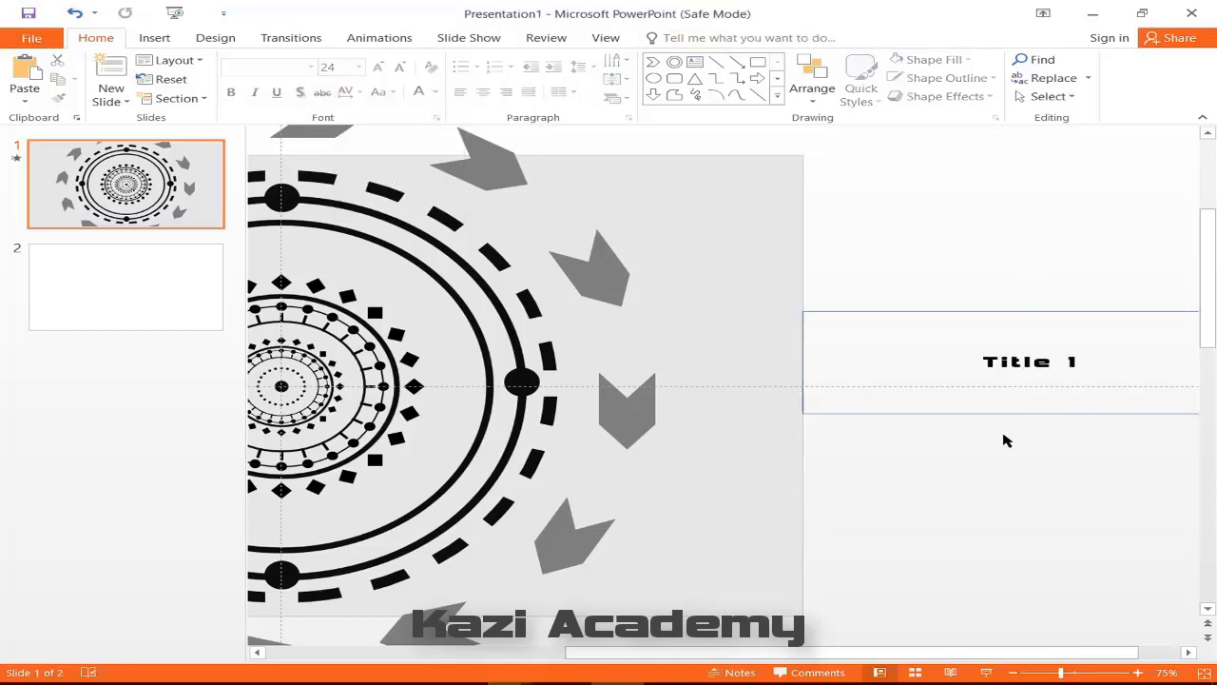
Shrink Title 1 and move it to the right edge at mid-height, undoing an accidental copy.
click(1008, 316)
ctrl+scroll(968, 333, down, 2)
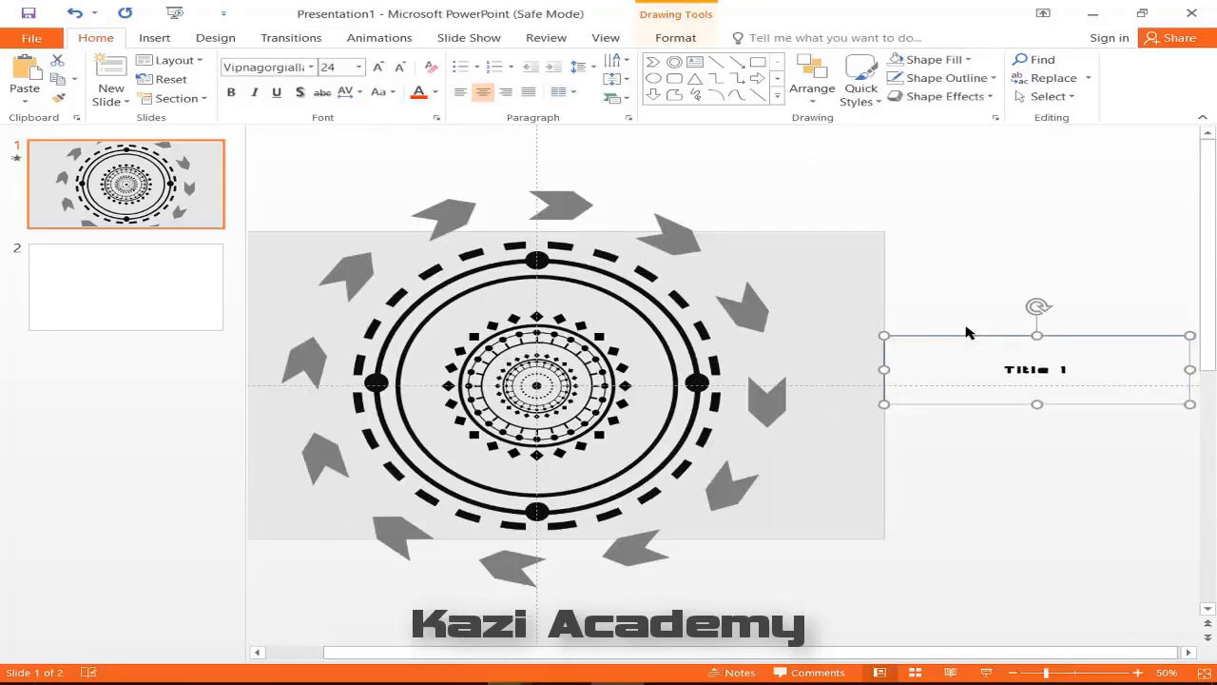
drag(1188, 406, 913, 351)
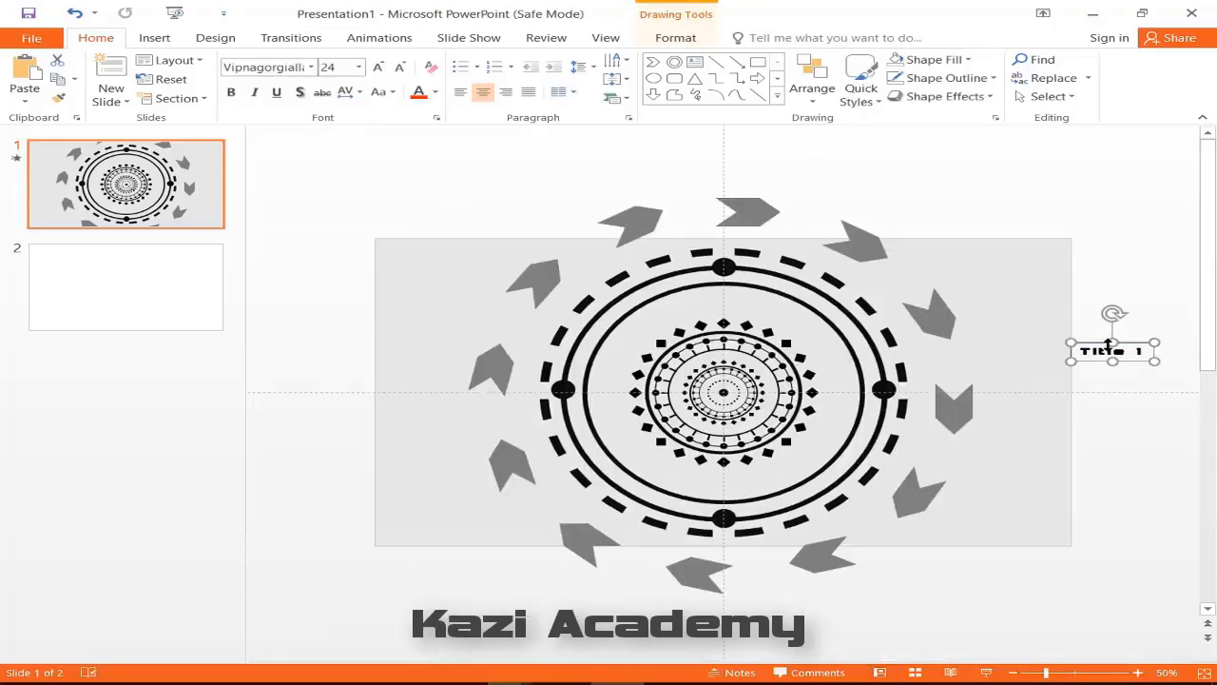
drag(1095, 343, 1094, 381)
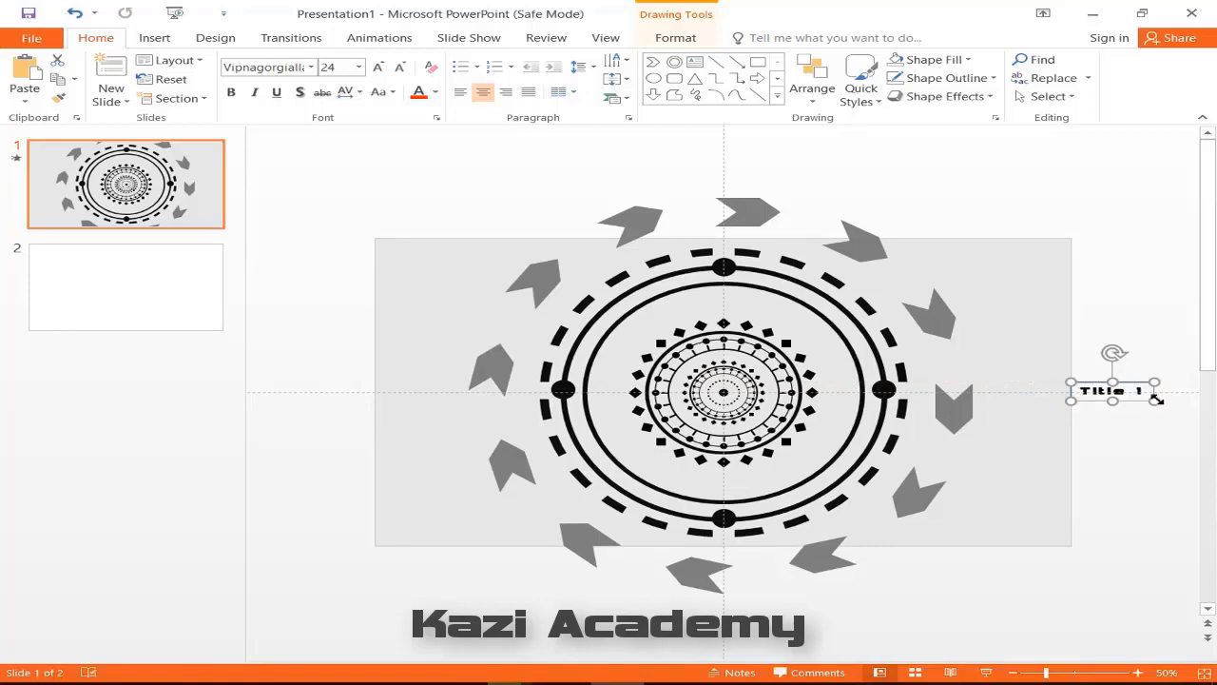
ctrl+drag(1125, 385, 1131, 420)
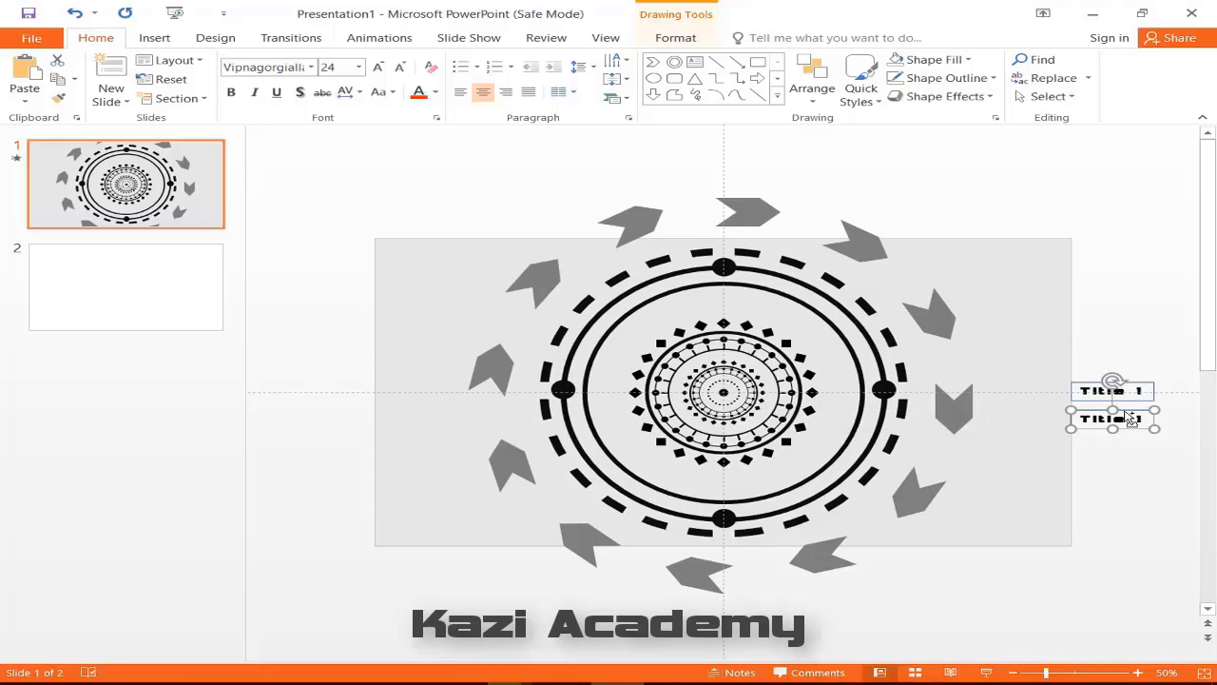
key(ctrl+z)
click(1091, 331)
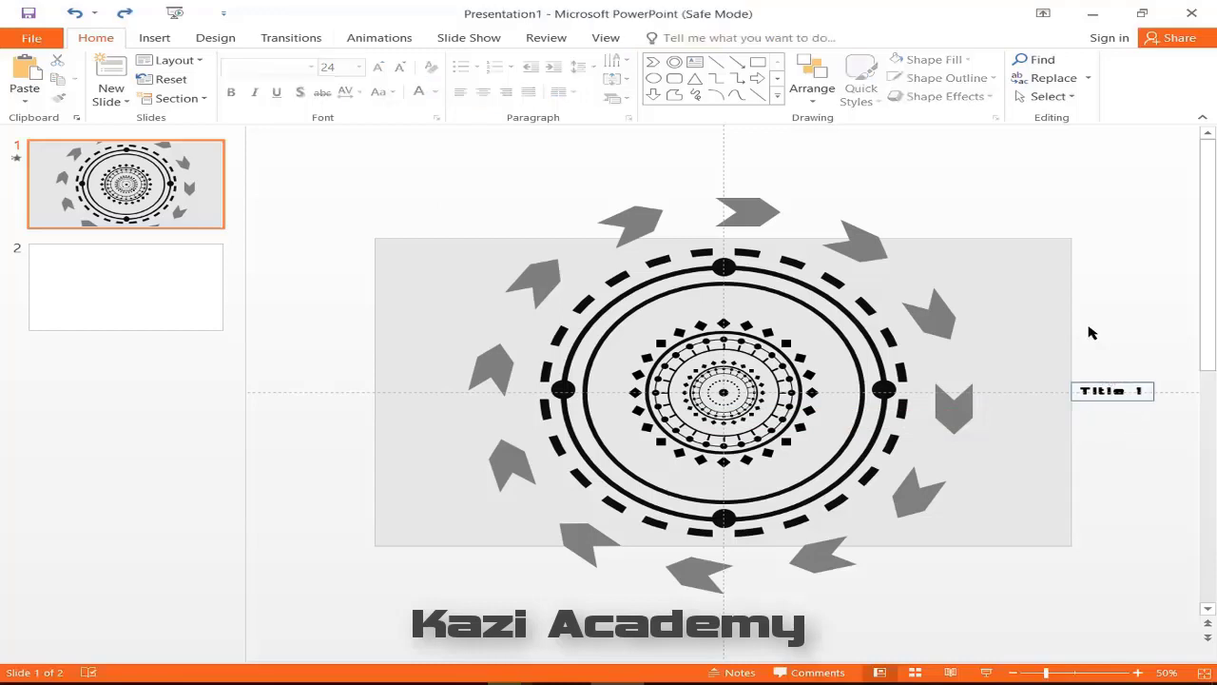
Draw a rectangle on the mandala's right side and narrow it slightly.
click(760, 60)
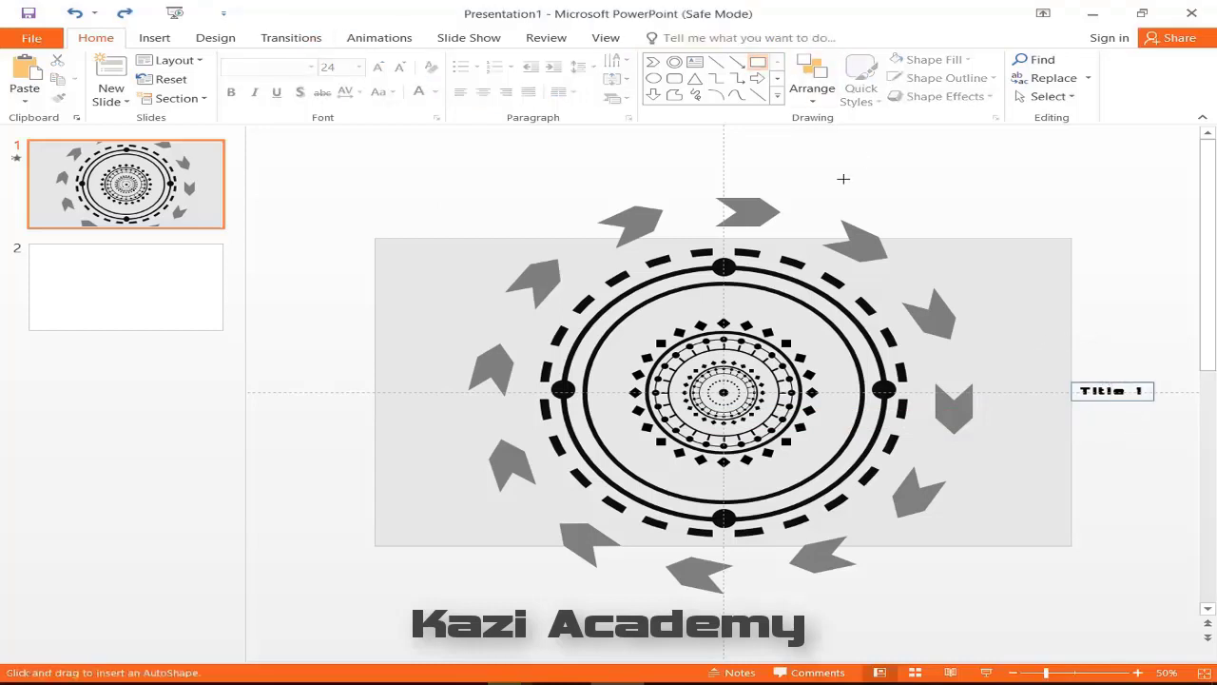
drag(830, 139, 1153, 217)
mouse_move(1059, 141)
mouse_down()
mouse_move(1060, 341)
mouse_move(1094, 353)
mouse_up()
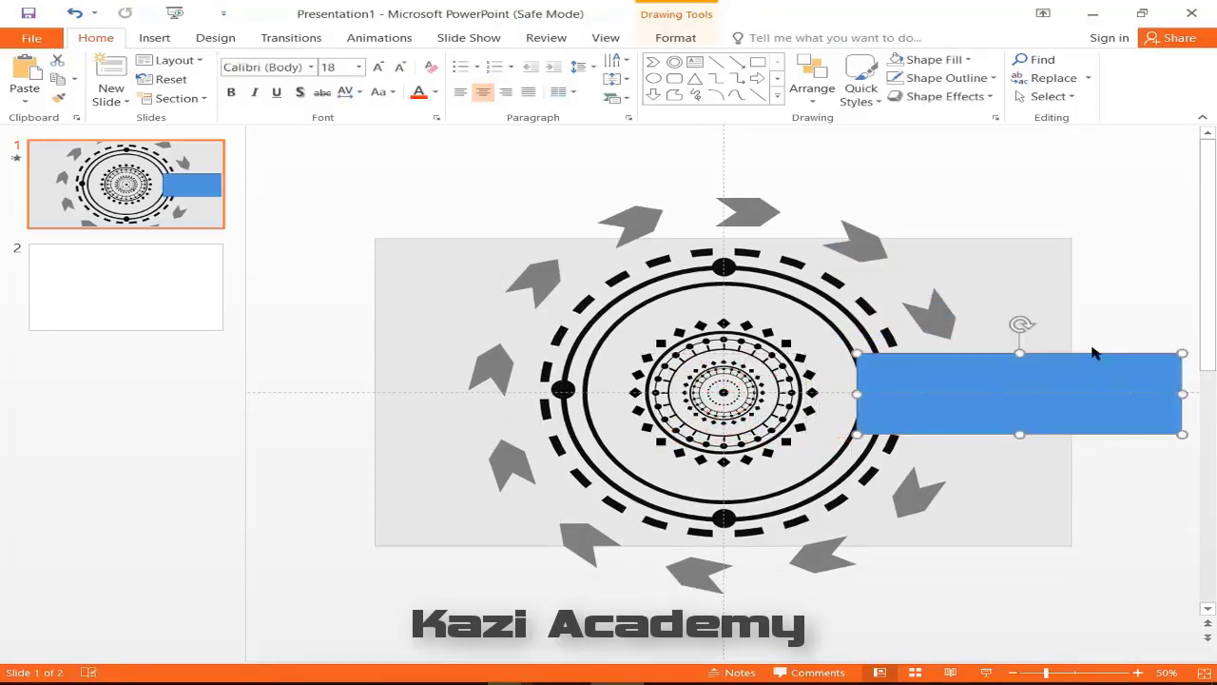
drag(1183, 394, 1153, 394)
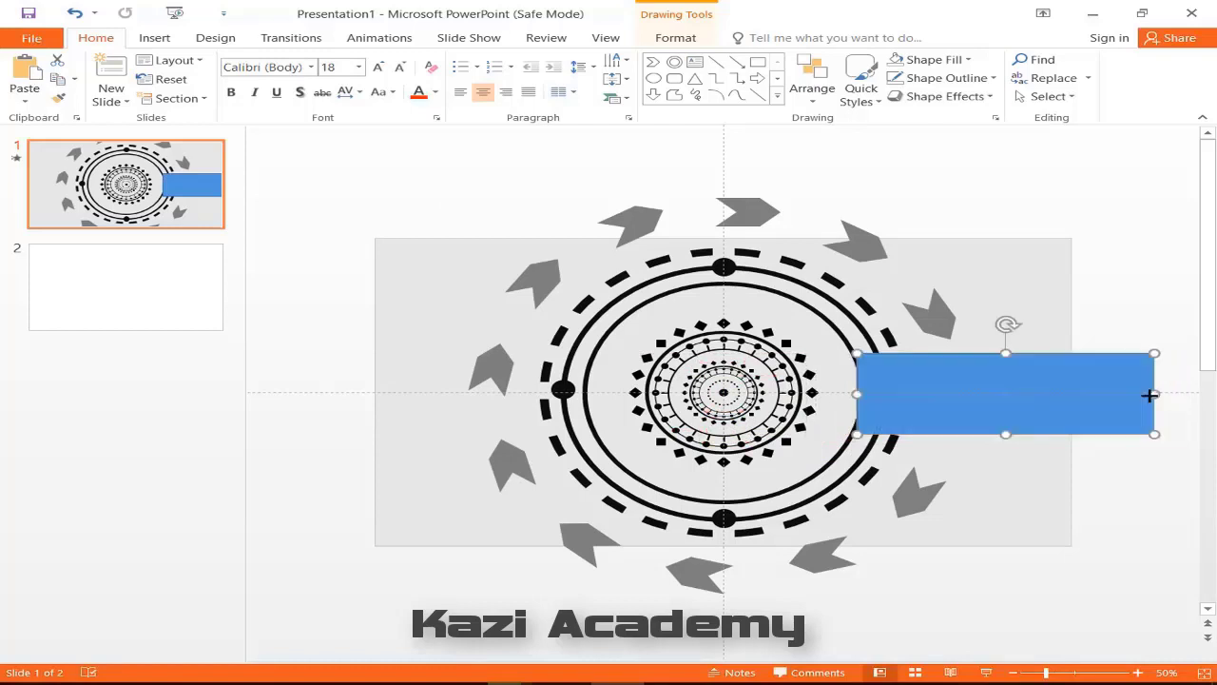
Give the bar a light grey fill and no outline, and send it to the back.
click(932, 59)
click(929, 112)
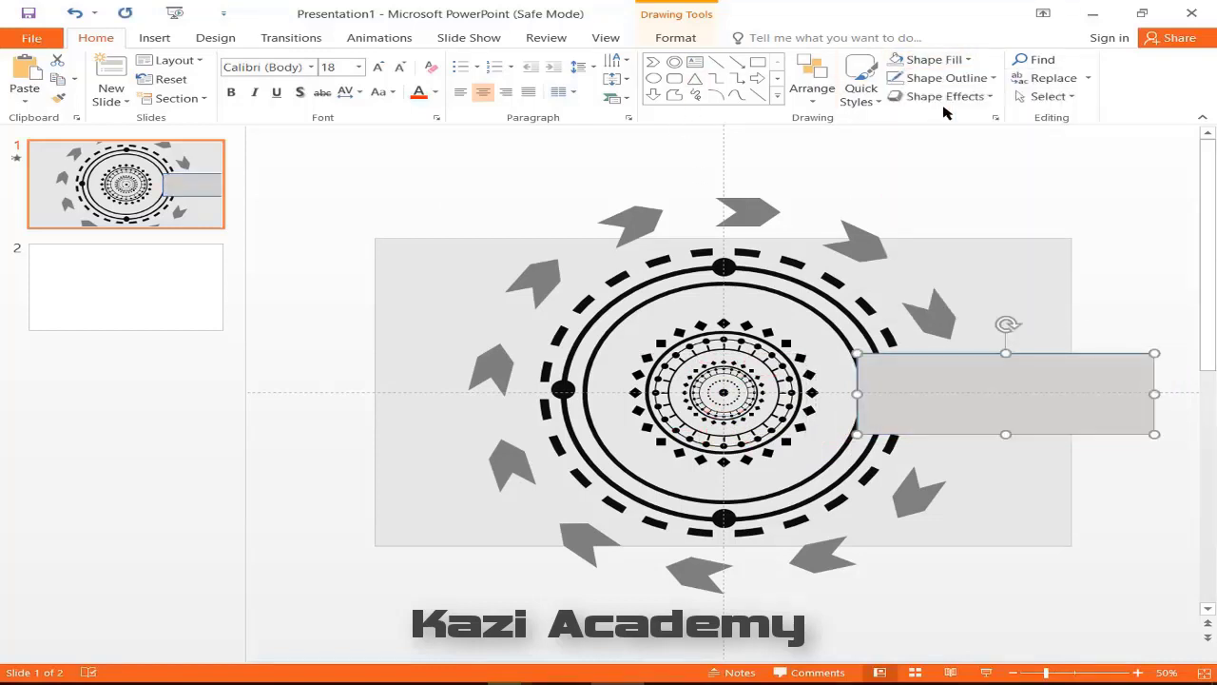
click(972, 80)
click(927, 223)
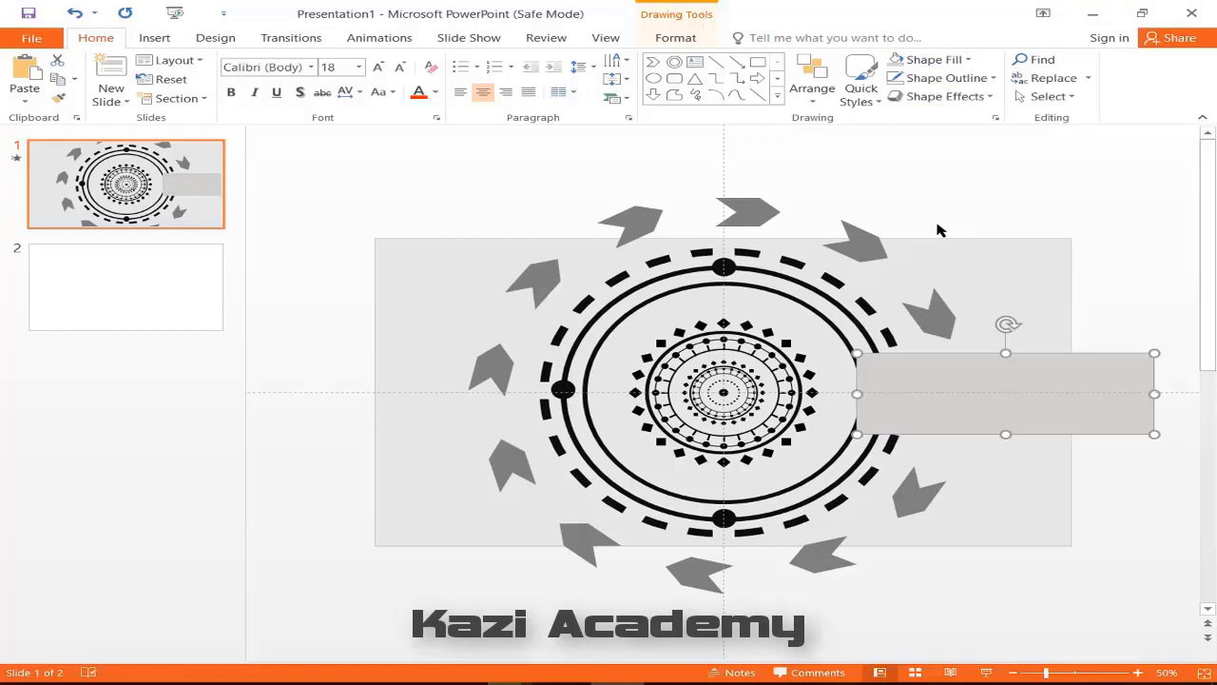
click(970, 60)
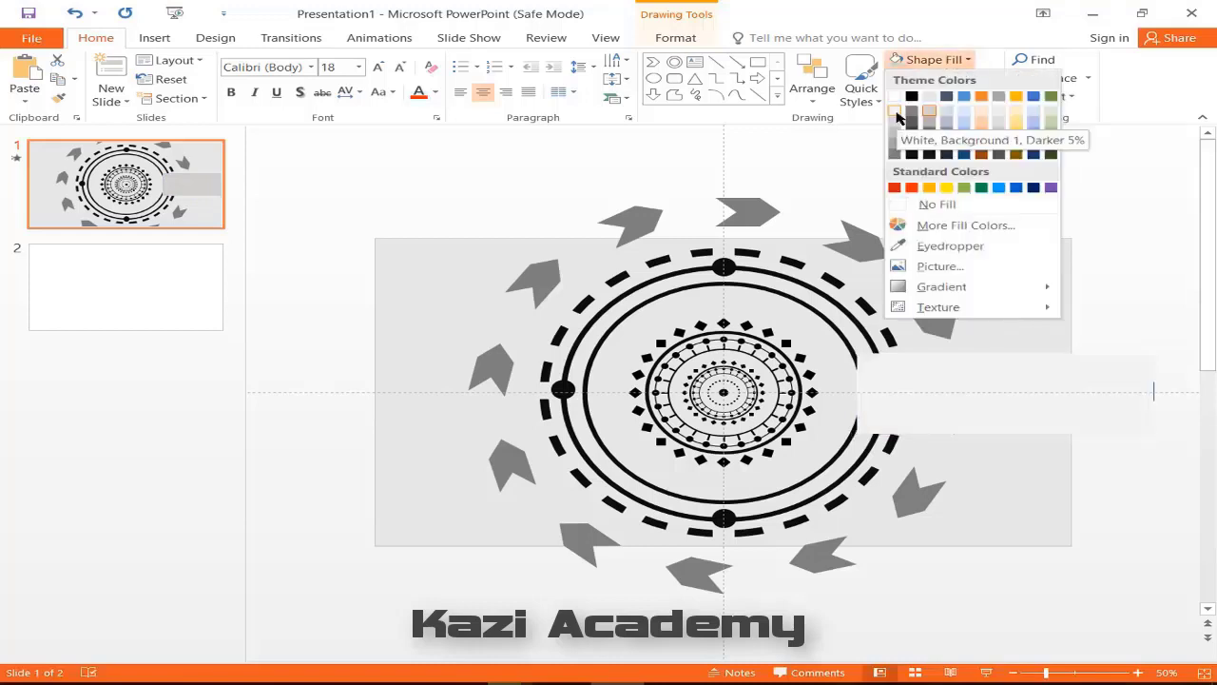
click(929, 124)
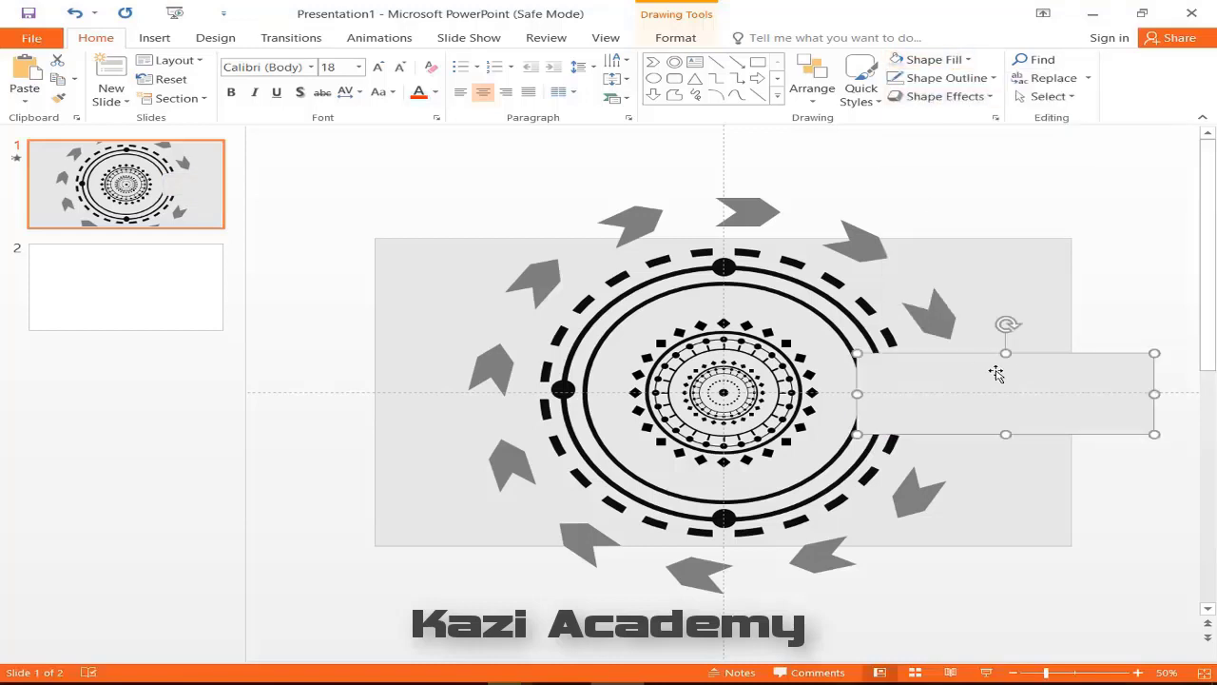
right_click(995, 373)
click(1071, 237)
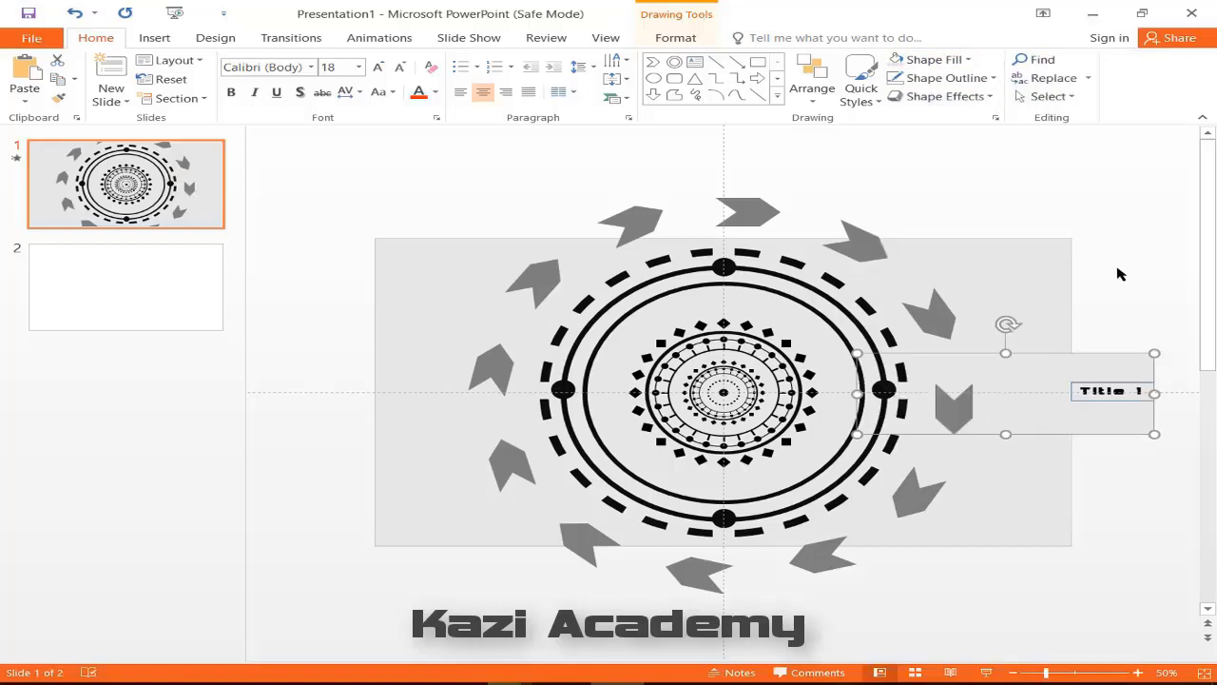
Nudge the Title 1 label slightly down.
click(1146, 391)
scroll(1140, 386, up, 5)
scroll(1140, 386, up, 5)
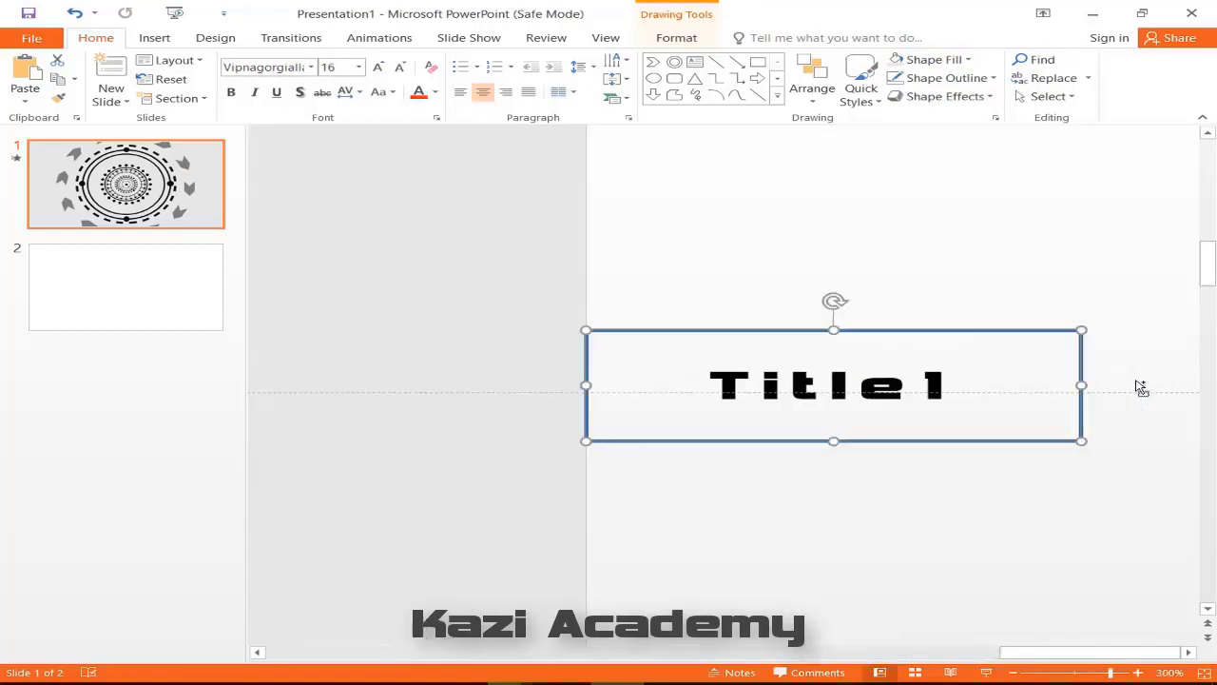
key(Down)
key(Down)
key(Down)
key(Down)
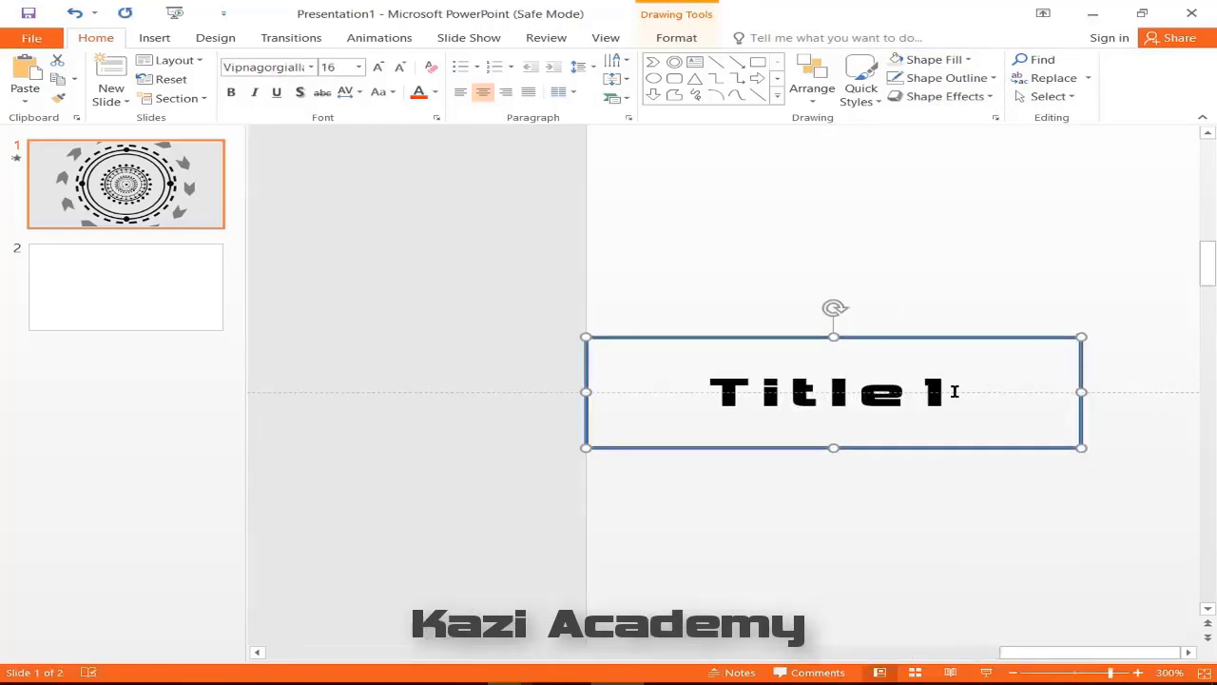
Set Title 1's Lines motion path direction to Left.
scroll(954, 358, down, 5)
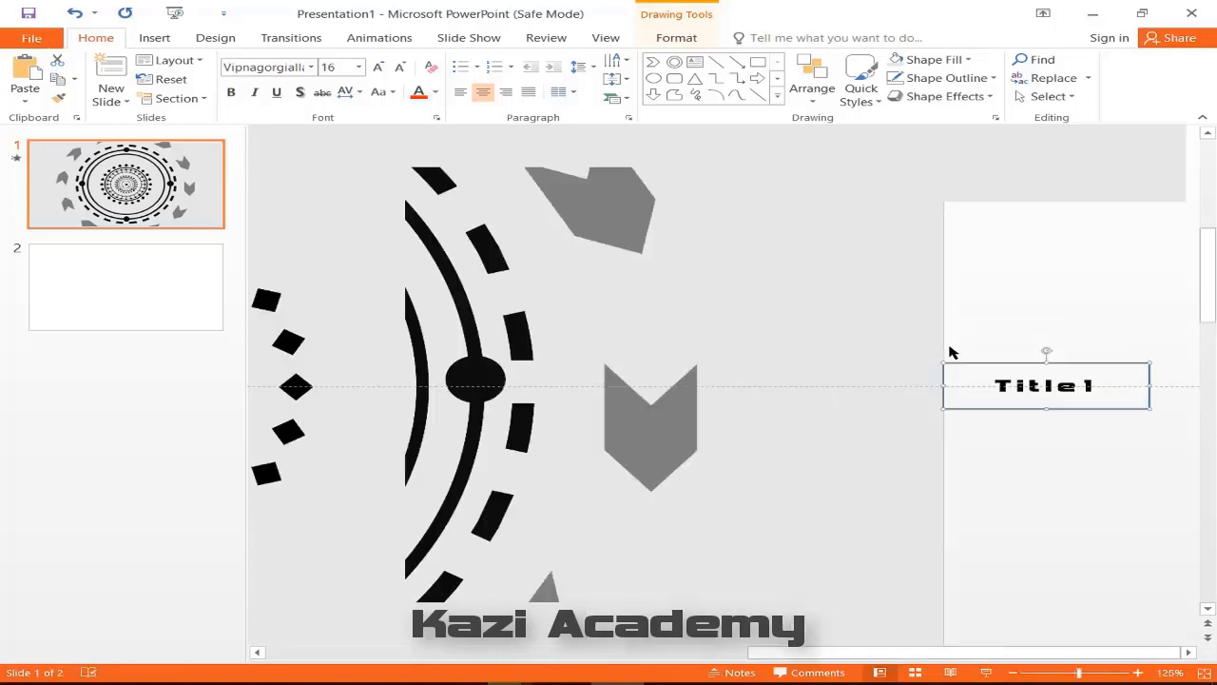
click(379, 37)
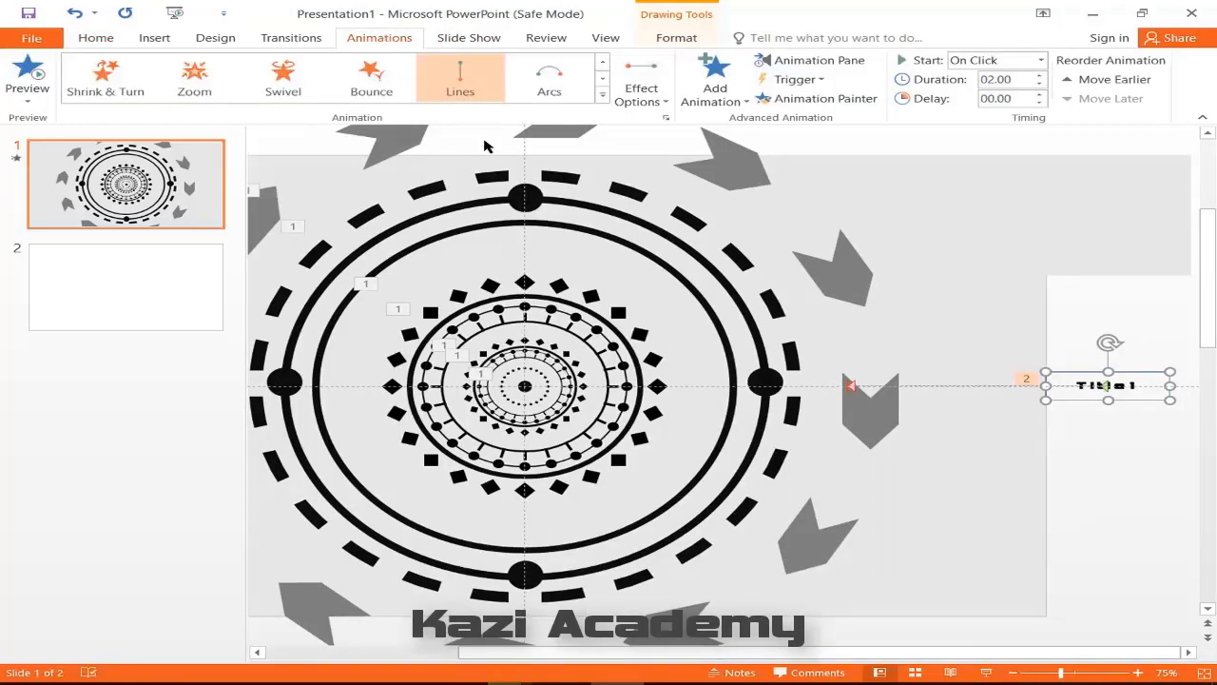
click(647, 98)
click(996, 140)
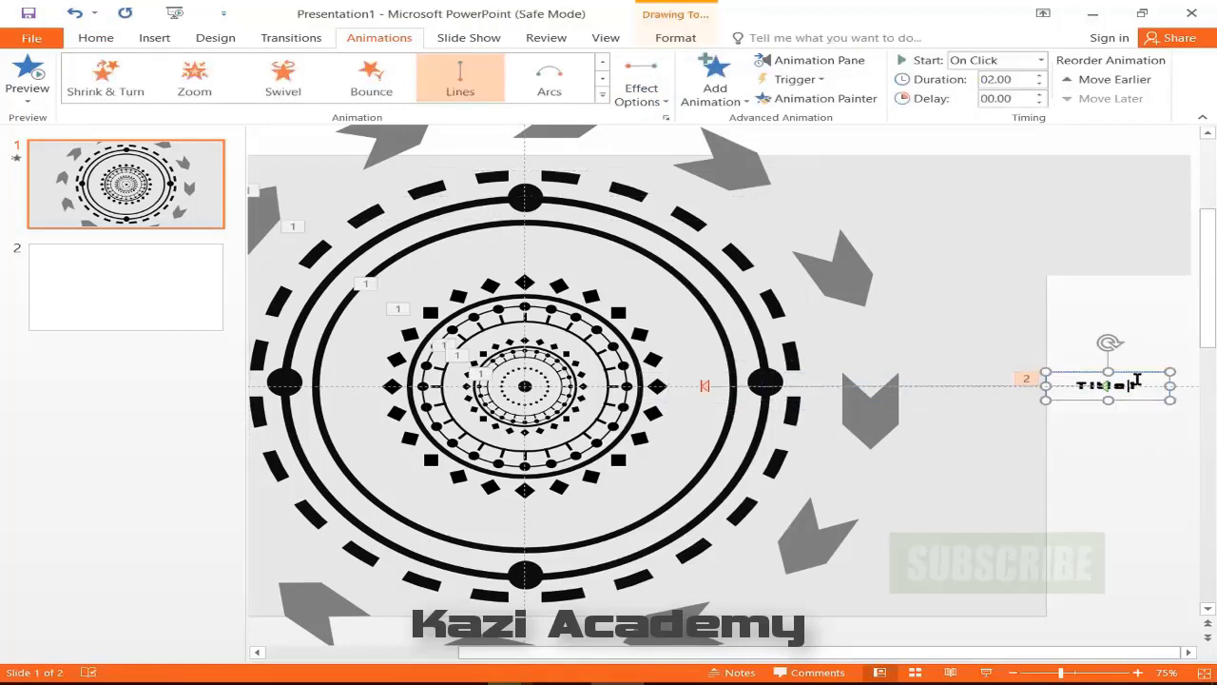
Duplicate Title 1, change the copy's text to Title2, and nudge it left.
key(ctrl+d)
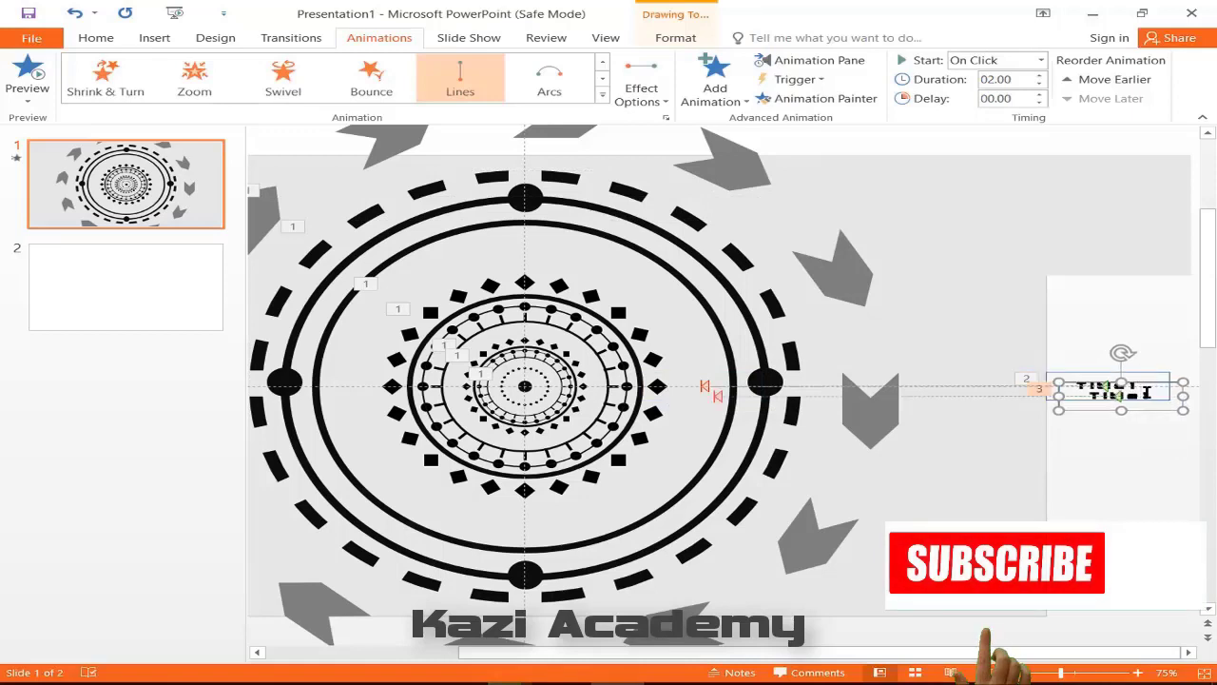
key(BackSpace)
text(2)
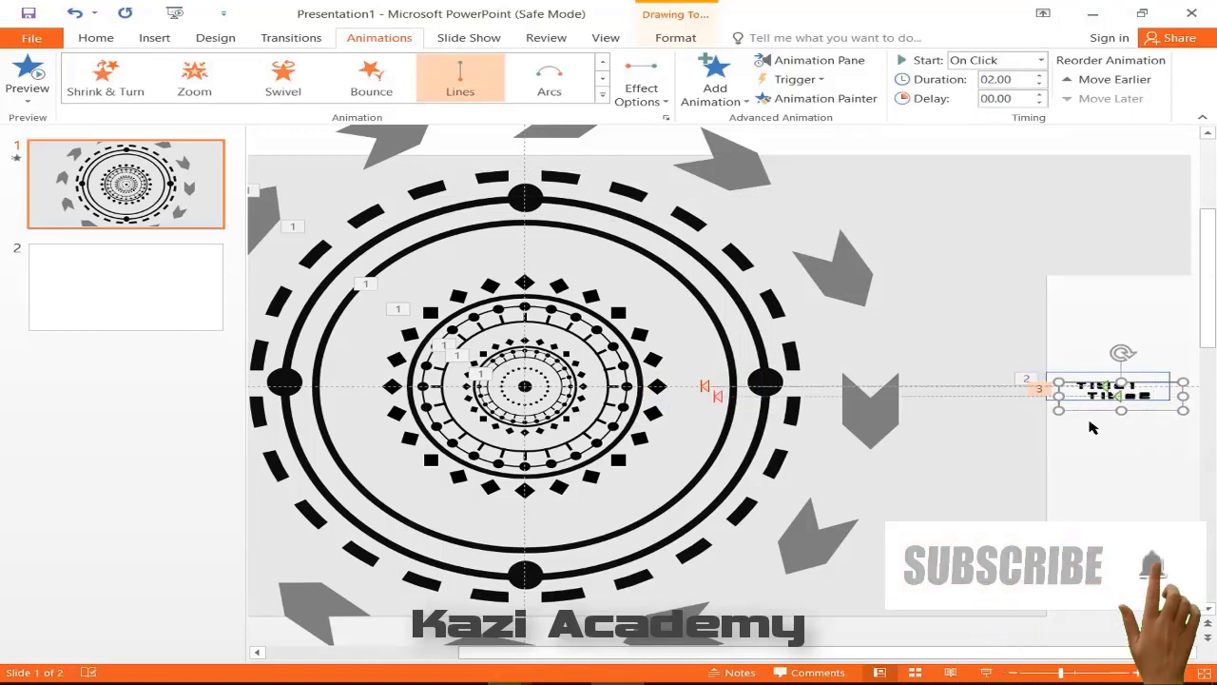
key(Left)
key(Left)
key(Left)
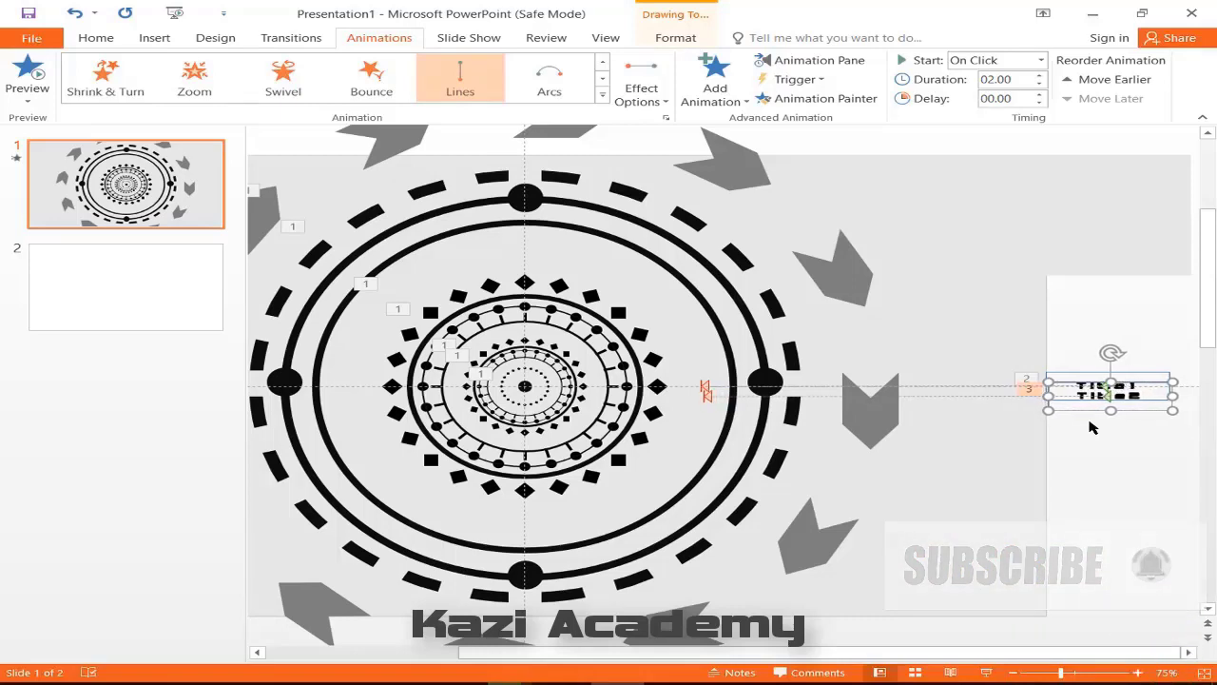
Remove Title 1's outline and duplicate the Title2 box.
click(1093, 374)
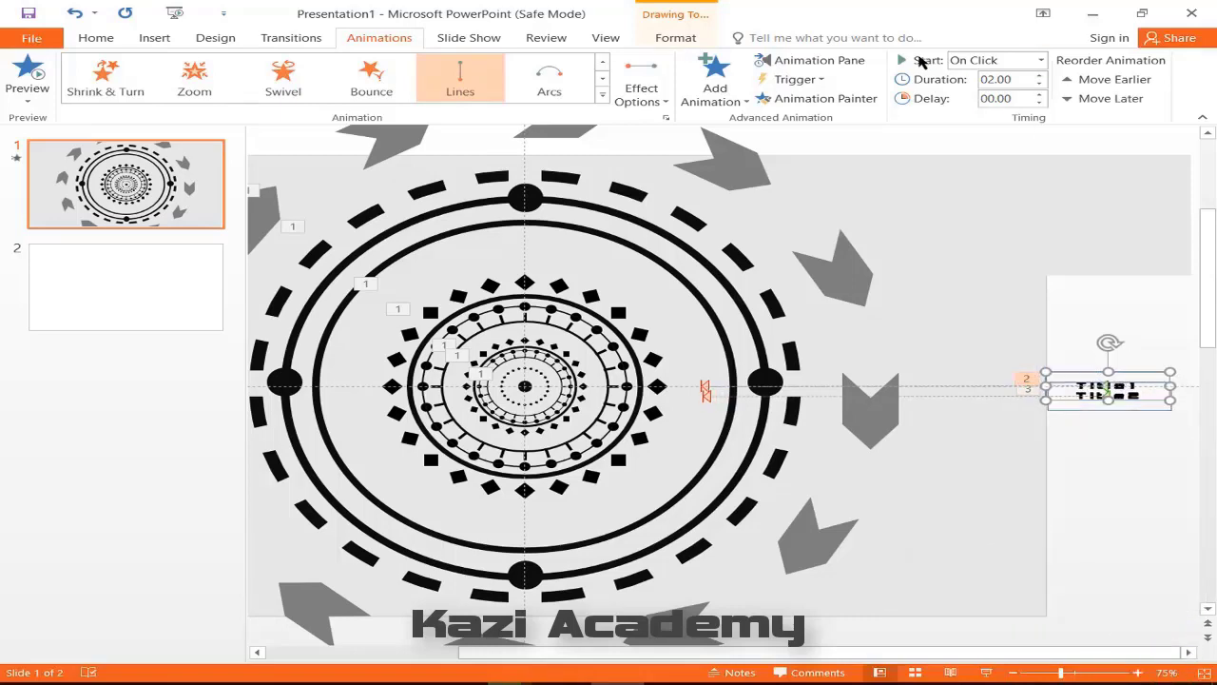
click(677, 38)
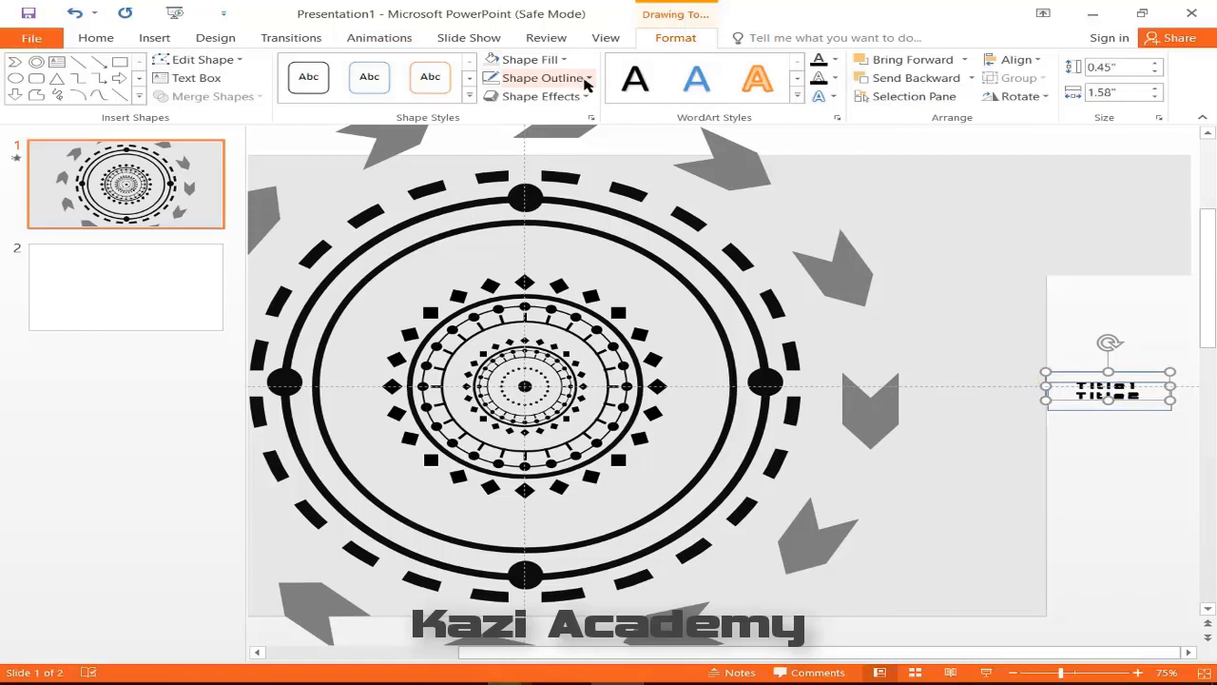
click(587, 78)
click(532, 225)
click(1093, 410)
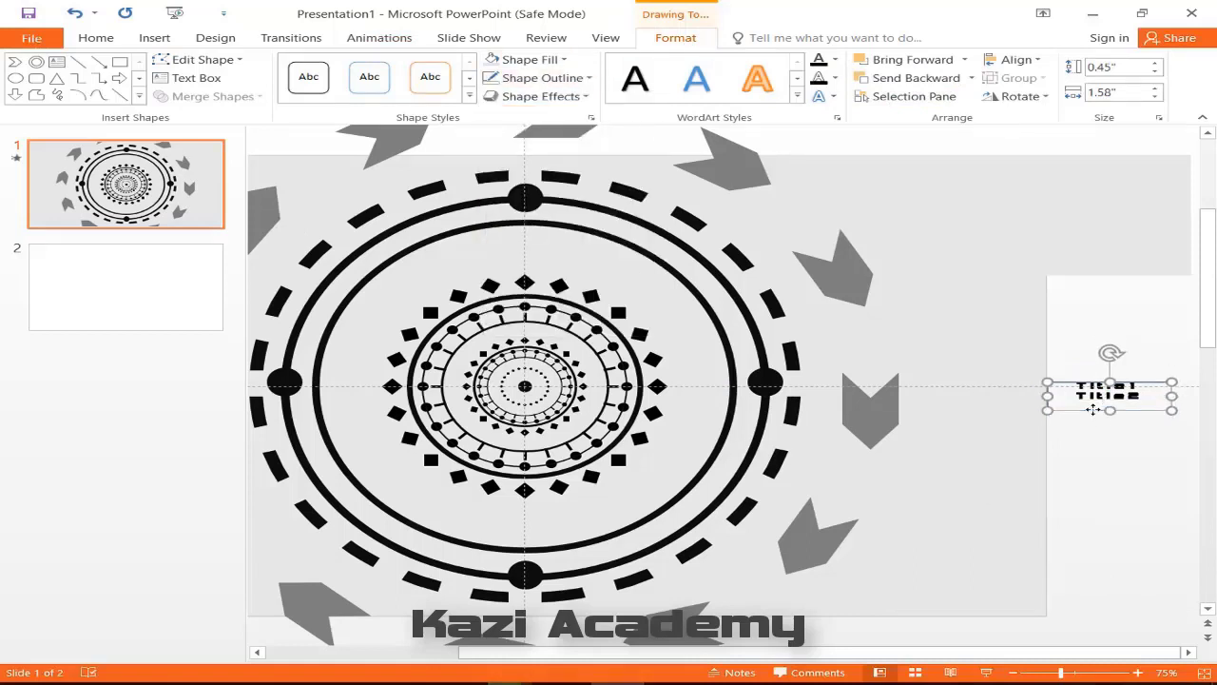
key(ctrl+d)
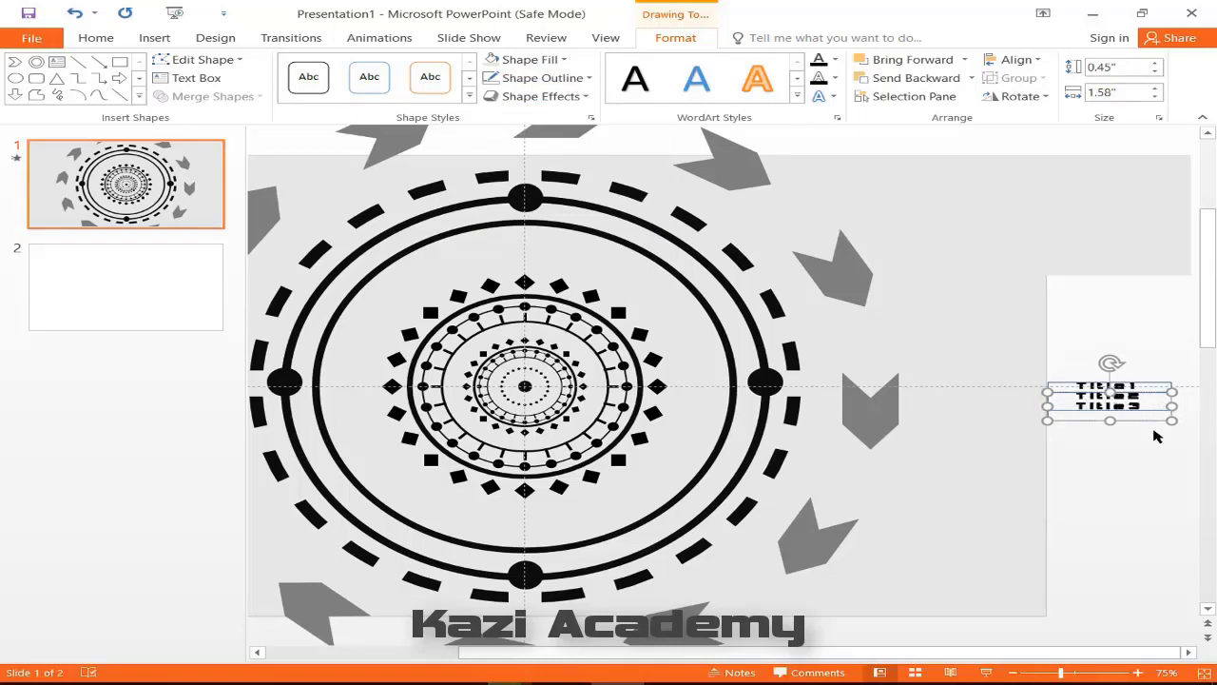
Remove the top title box's outline and move Title2 up onto Title 1.
click(1151, 444)
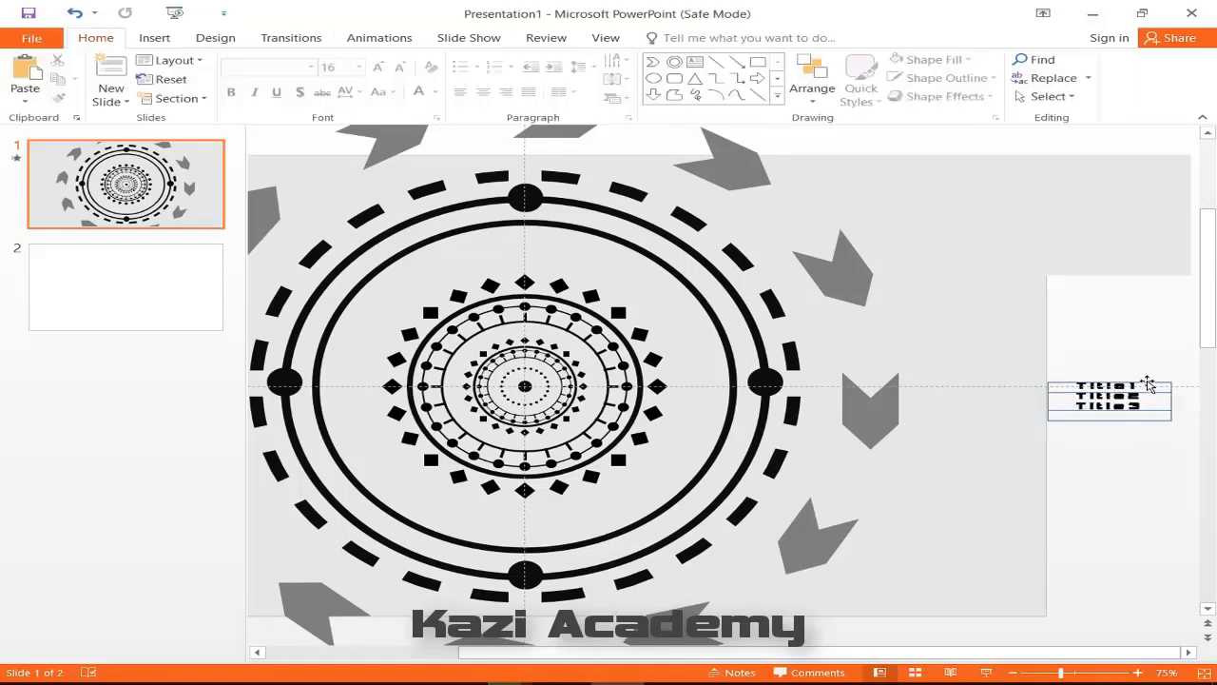
click(1149, 383)
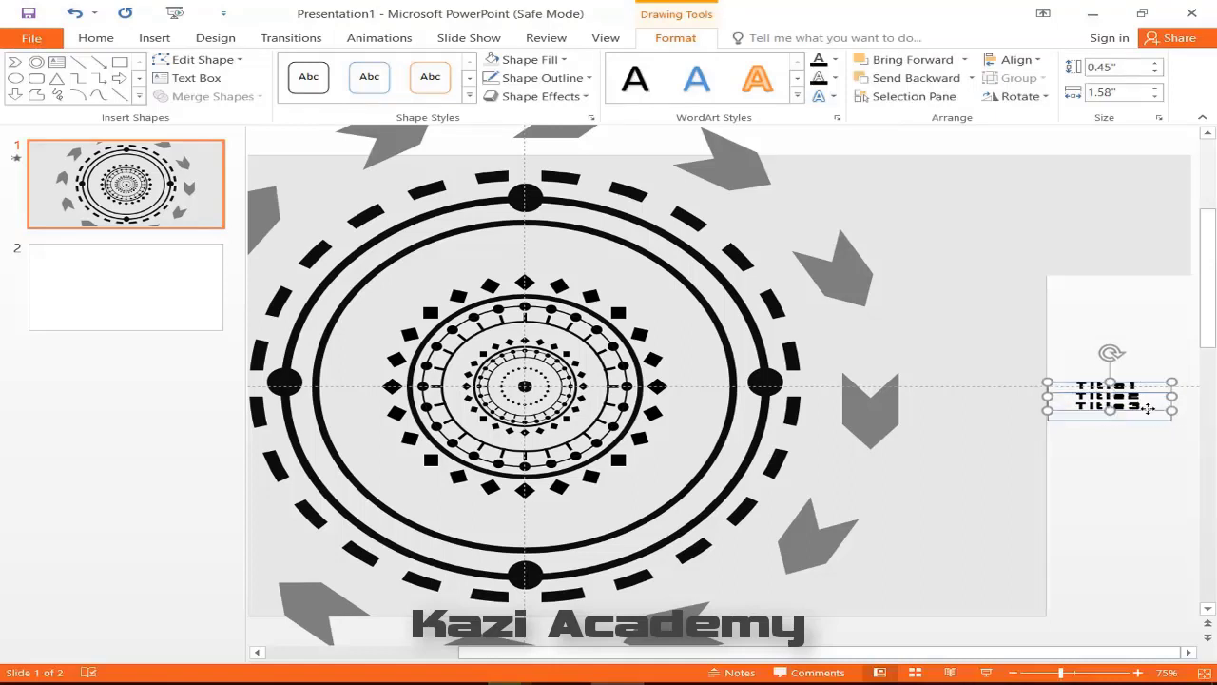
click(577, 78)
click(528, 222)
click(1124, 419)
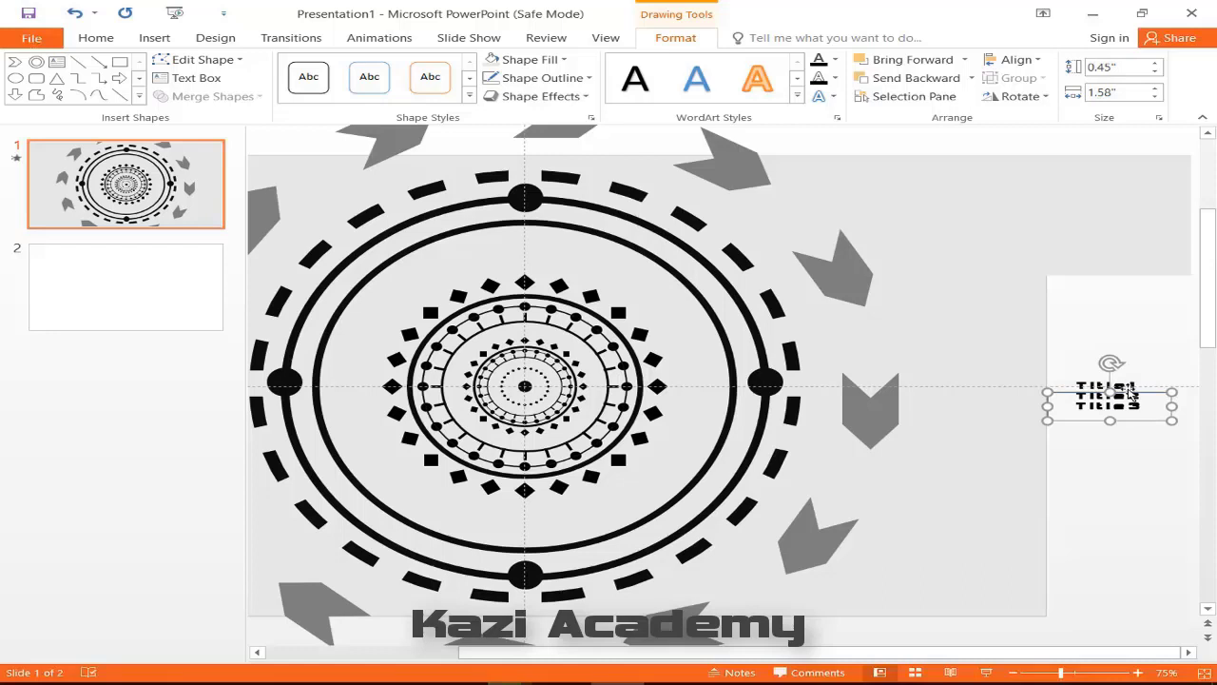
click(1131, 394)
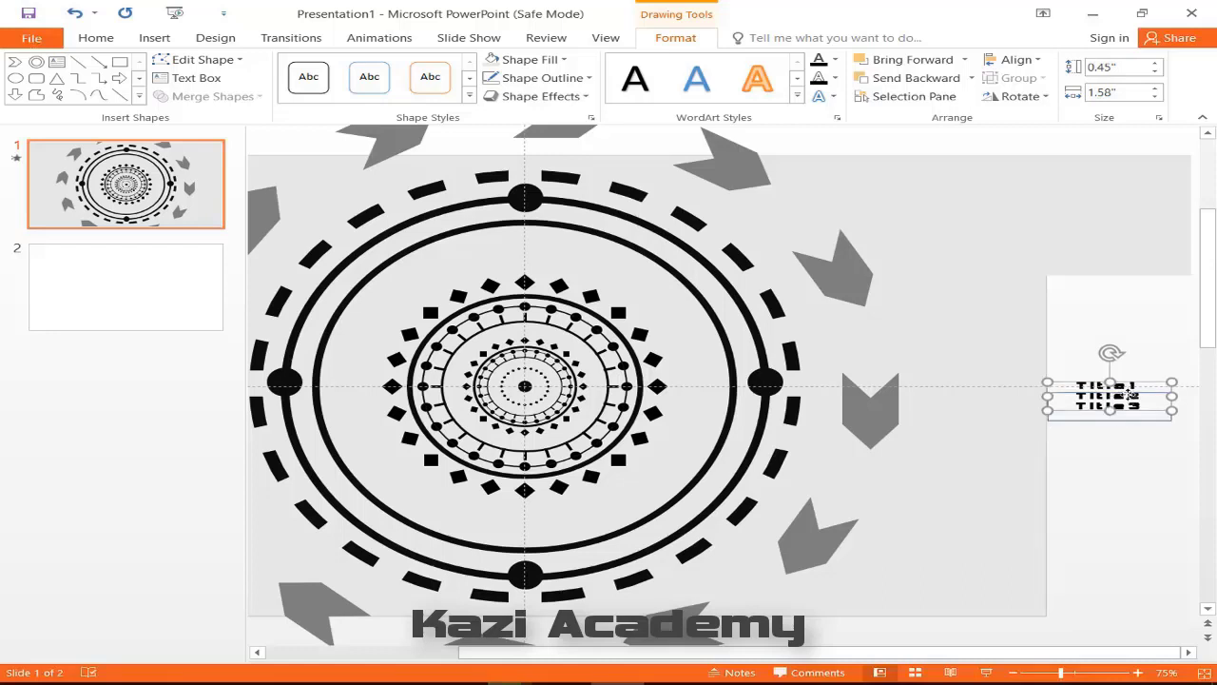
key(Up)
key(Up)
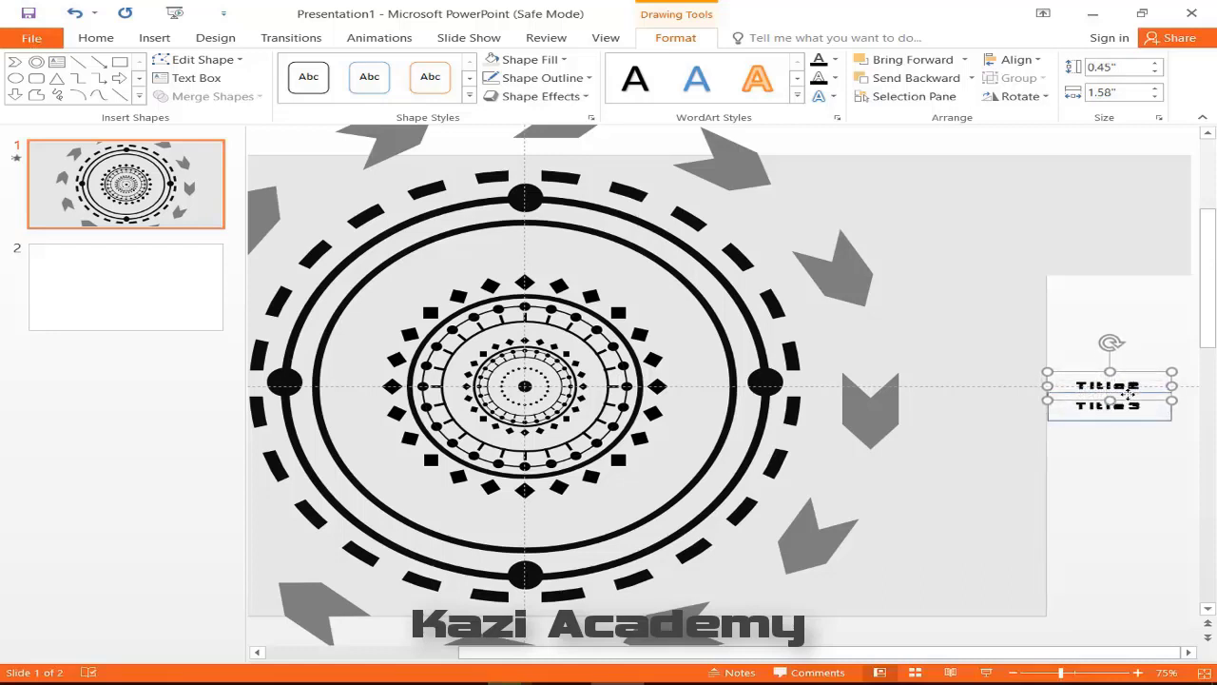
Duplicate Title3, remove its outline, and nudge it up.
click(1125, 414)
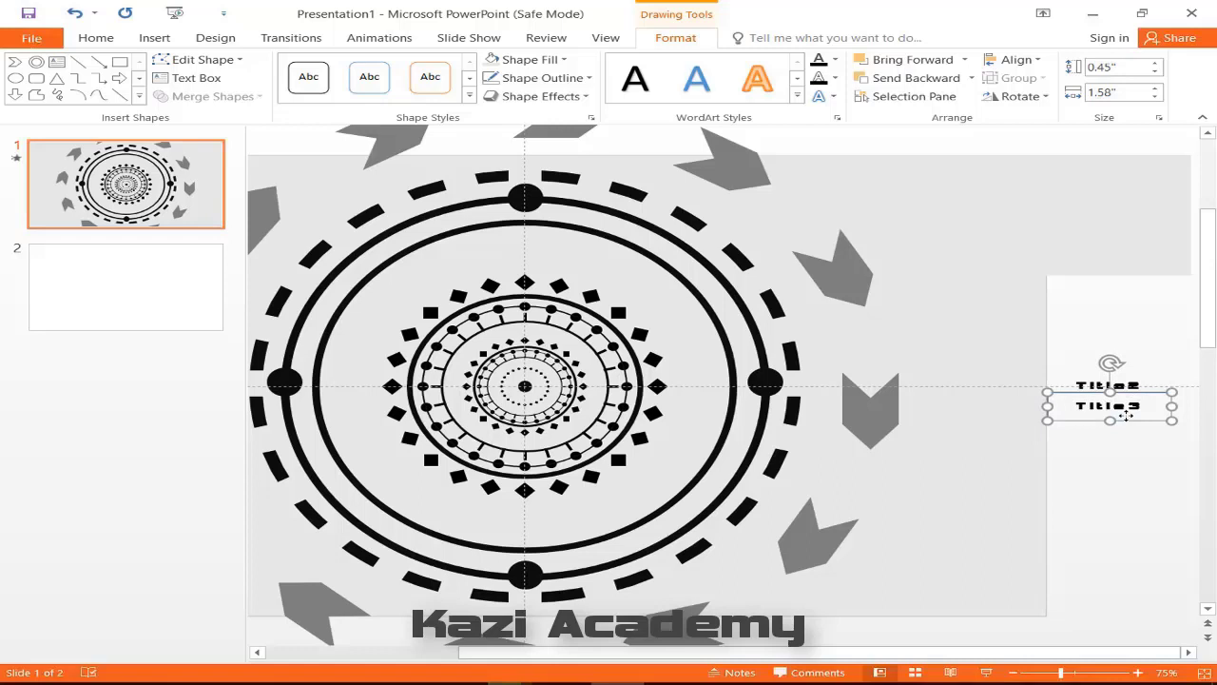
key(ctrl+d)
click(1092, 397)
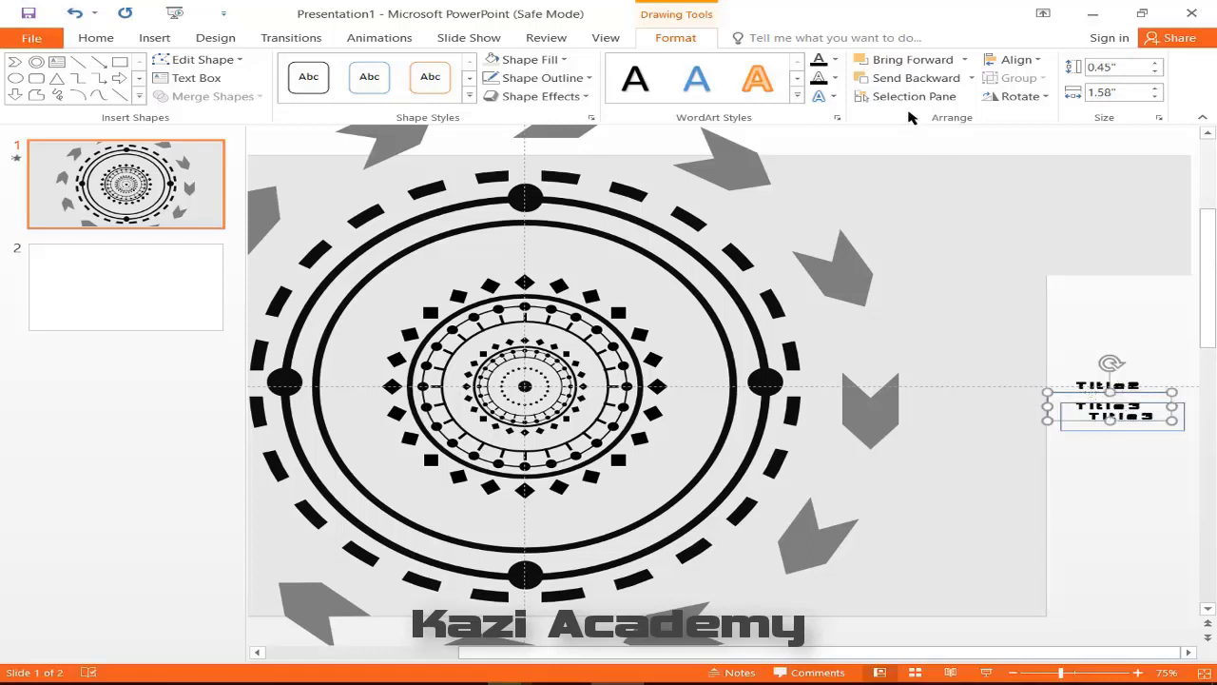
click(568, 78)
click(516, 221)
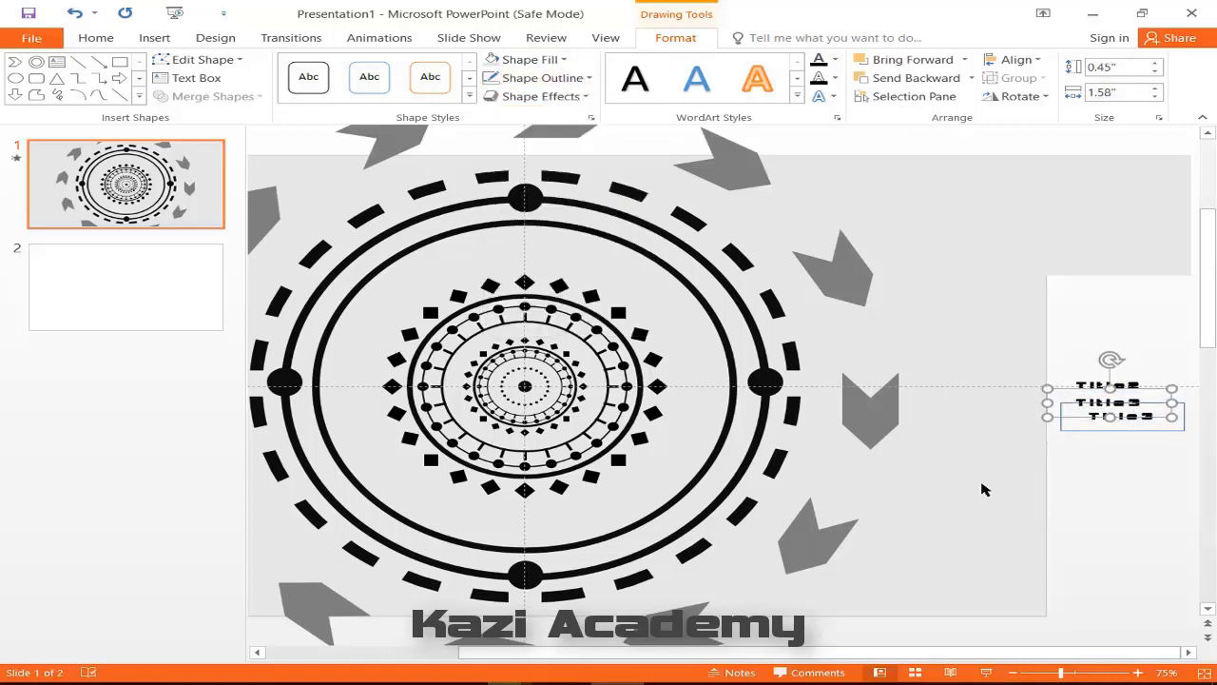
key(Up)
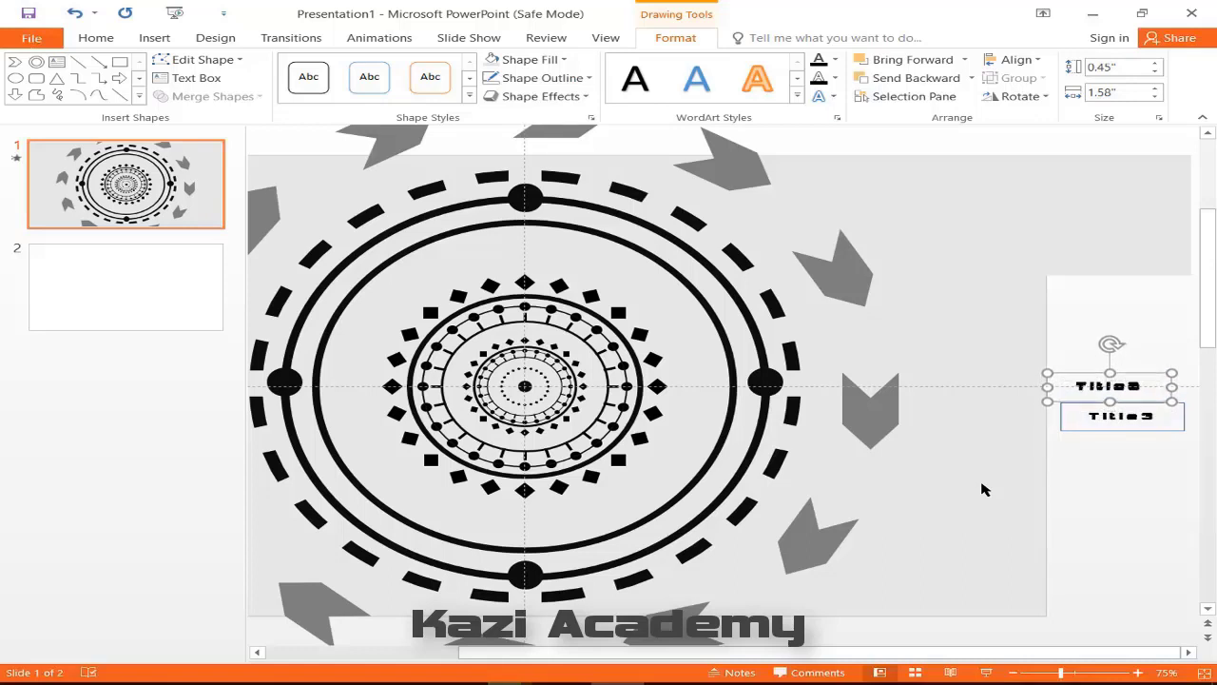
Remove the Title4 box's outline, stack it onto the boxes above, and clear the last outline.
click(1128, 430)
text(4)
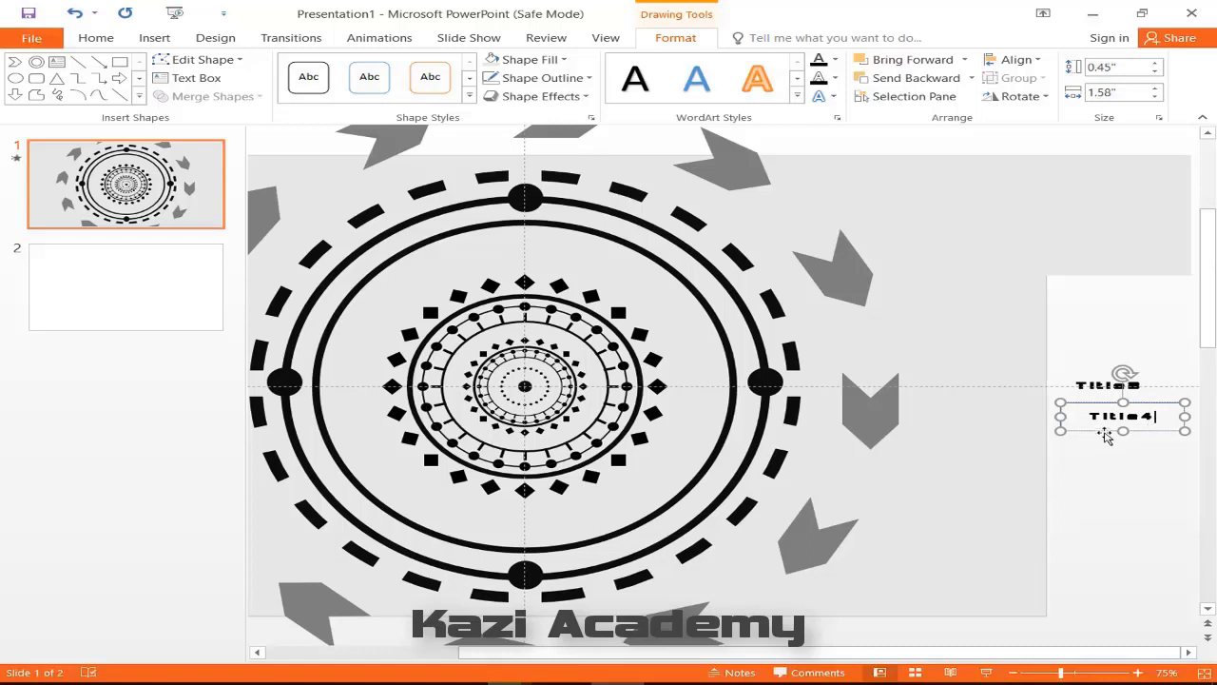
click(574, 78)
click(562, 225)
click(564, 83)
click(516, 207)
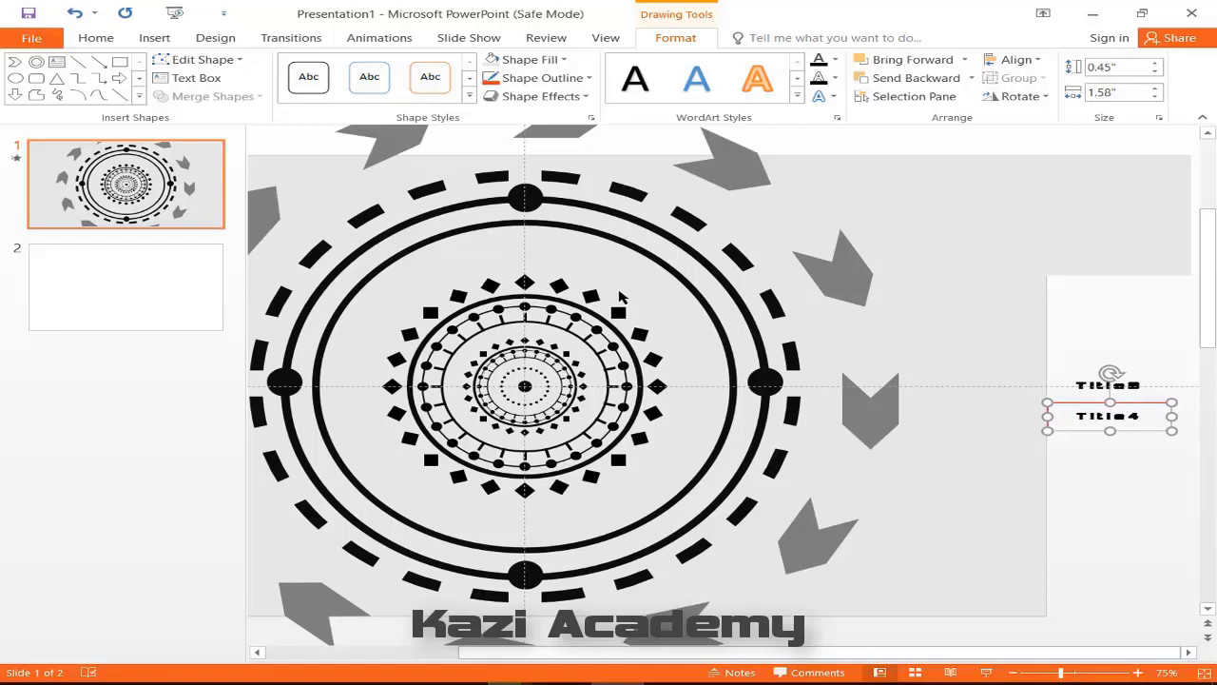
key(Up)
key(Up)
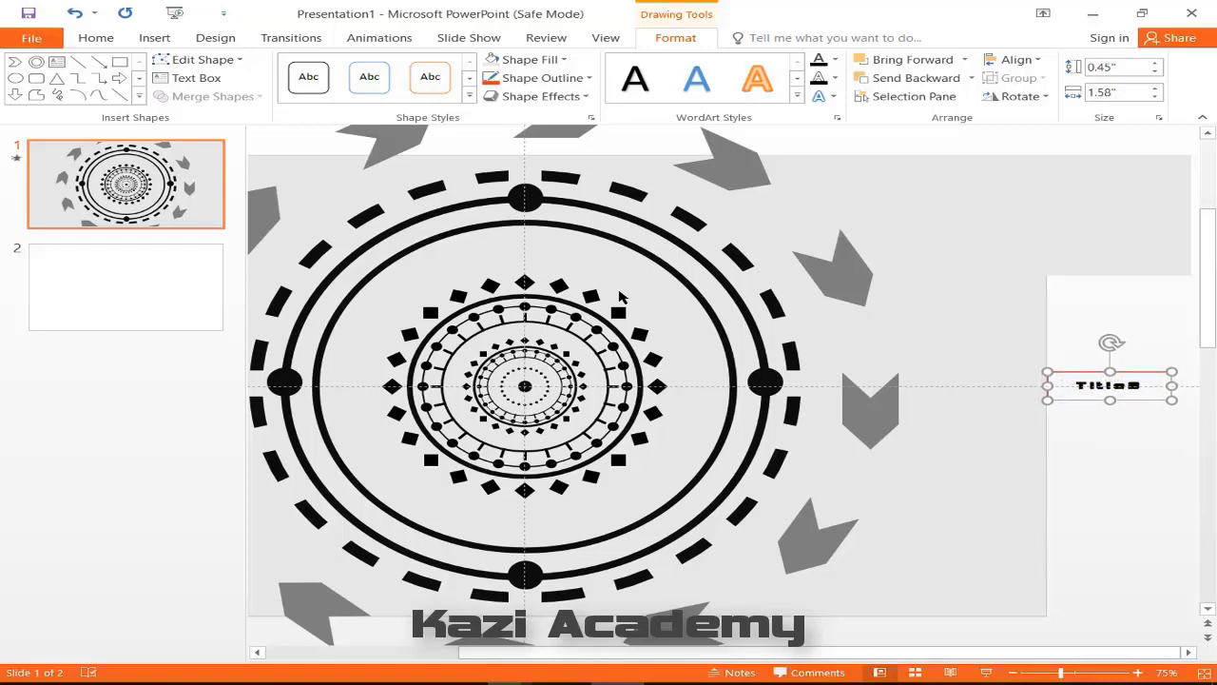
click(557, 78)
click(545, 229)
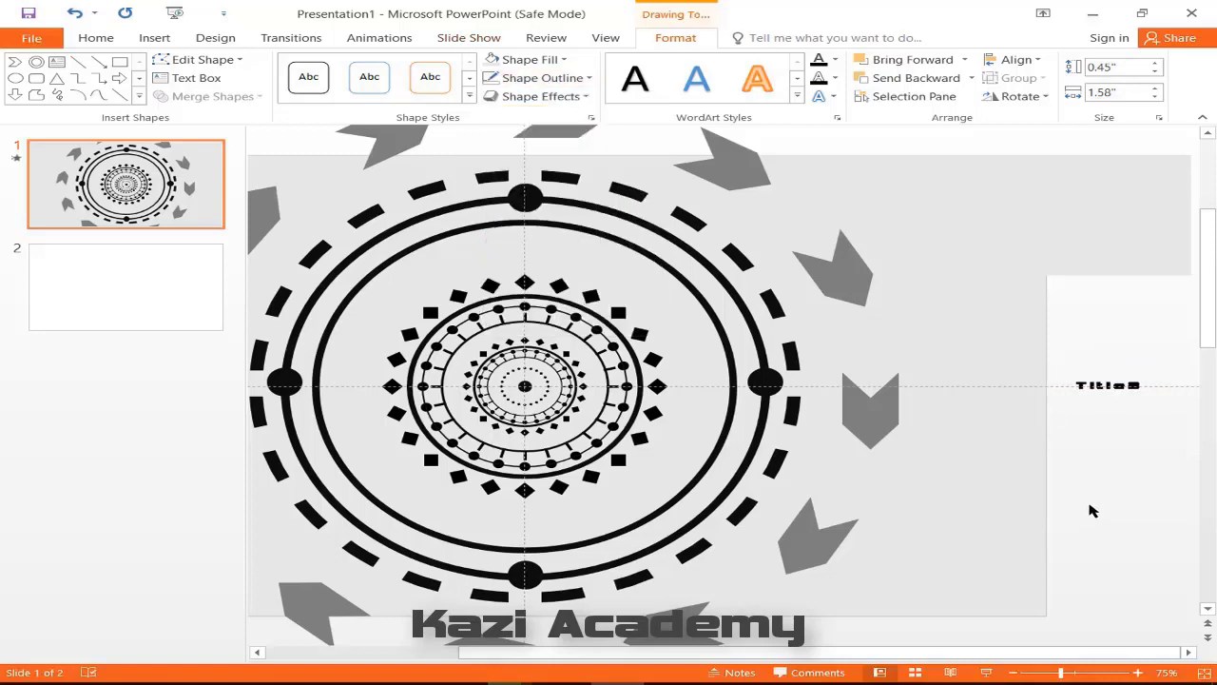
click(1092, 507)
key(Tab)
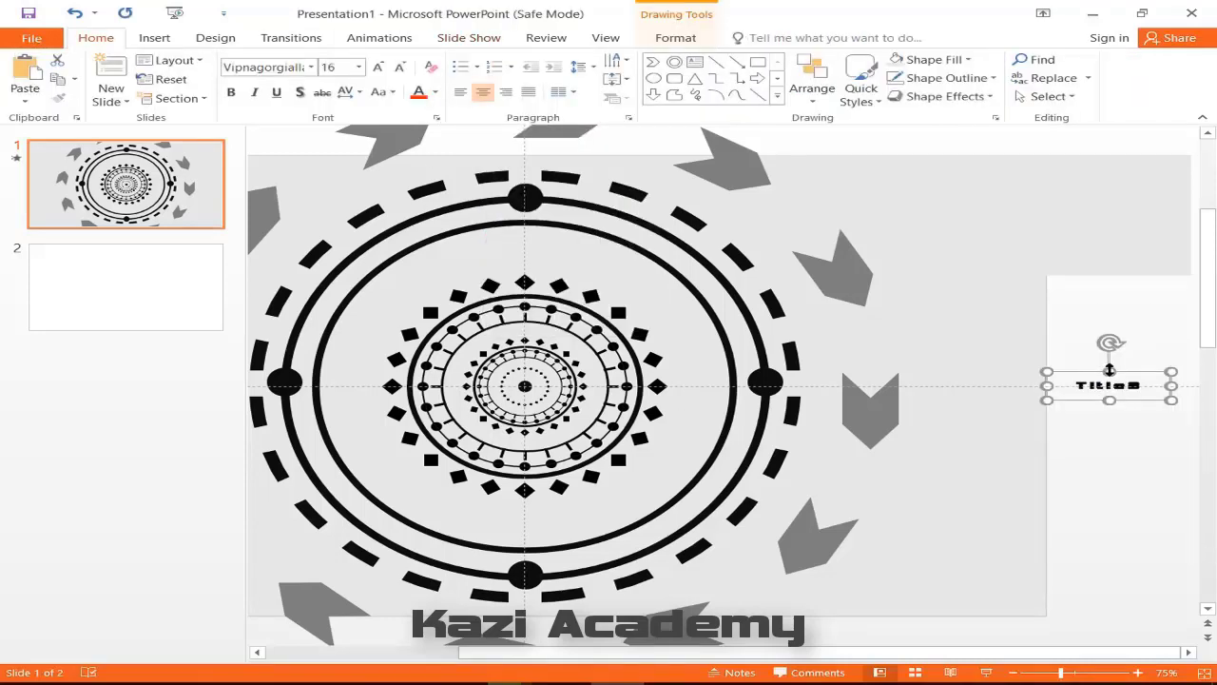
Send the title box to the back and draw a grey rectangle trimmed to a thin bar.
right_click(1109, 370)
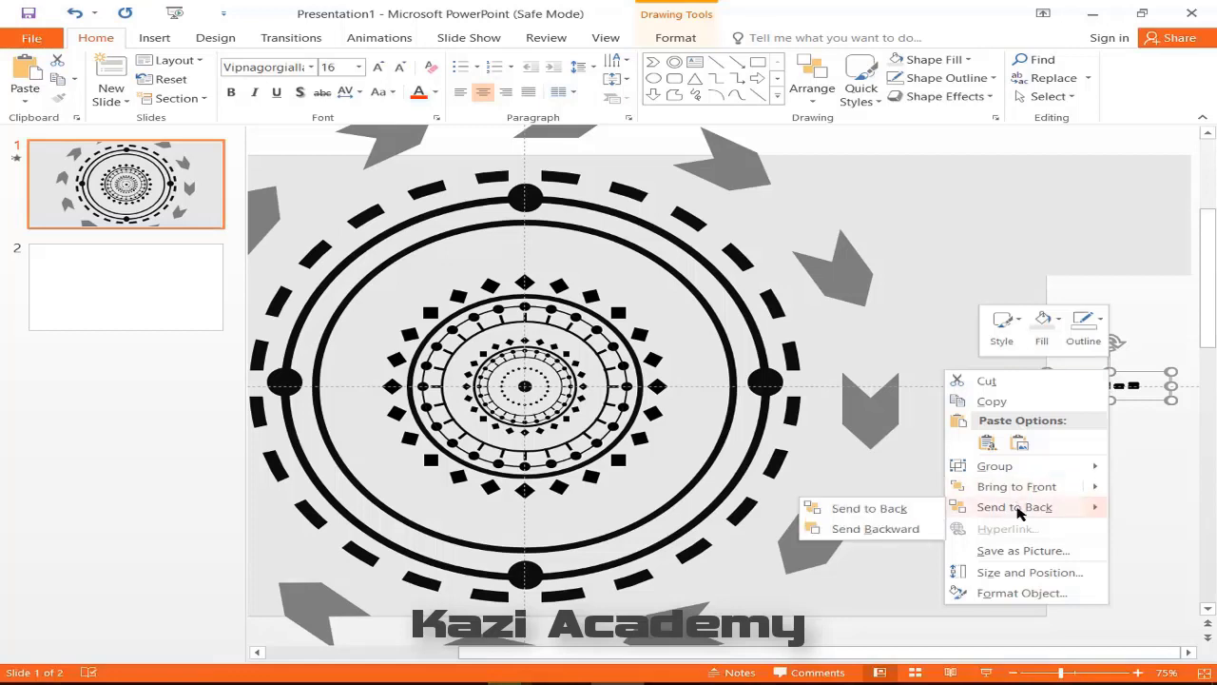
click(1008, 506)
drag(1078, 237, 1087, 384)
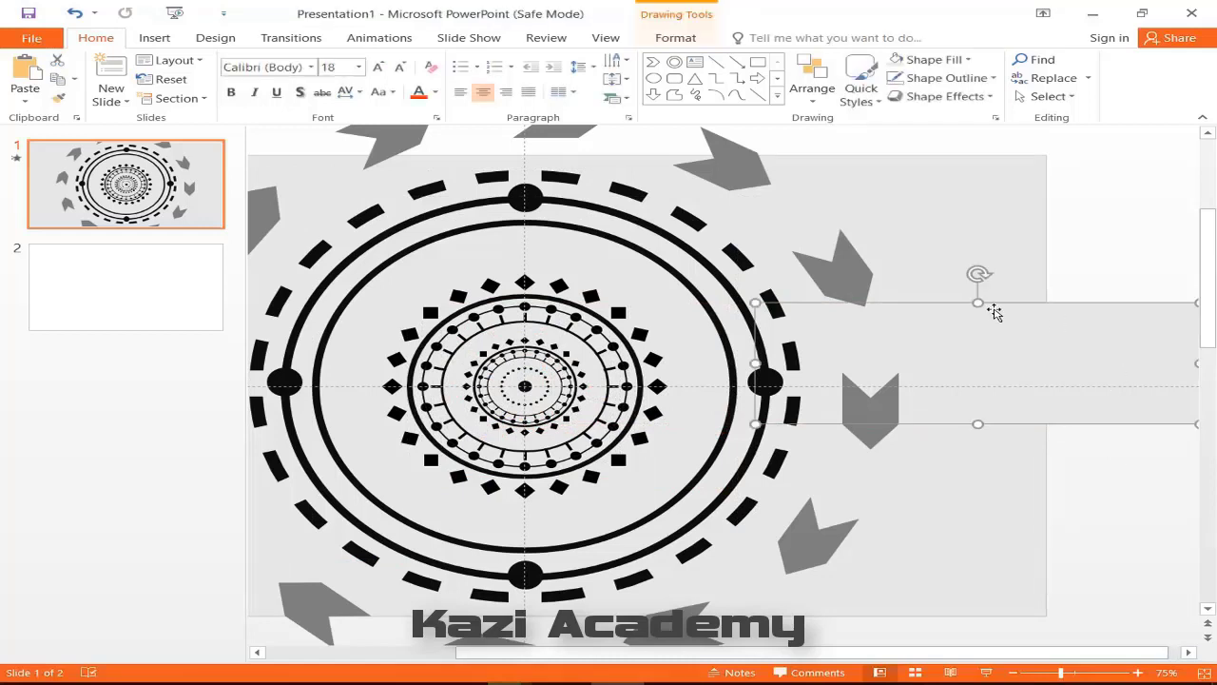
drag(981, 303, 982, 370)
drag(981, 424, 981, 402)
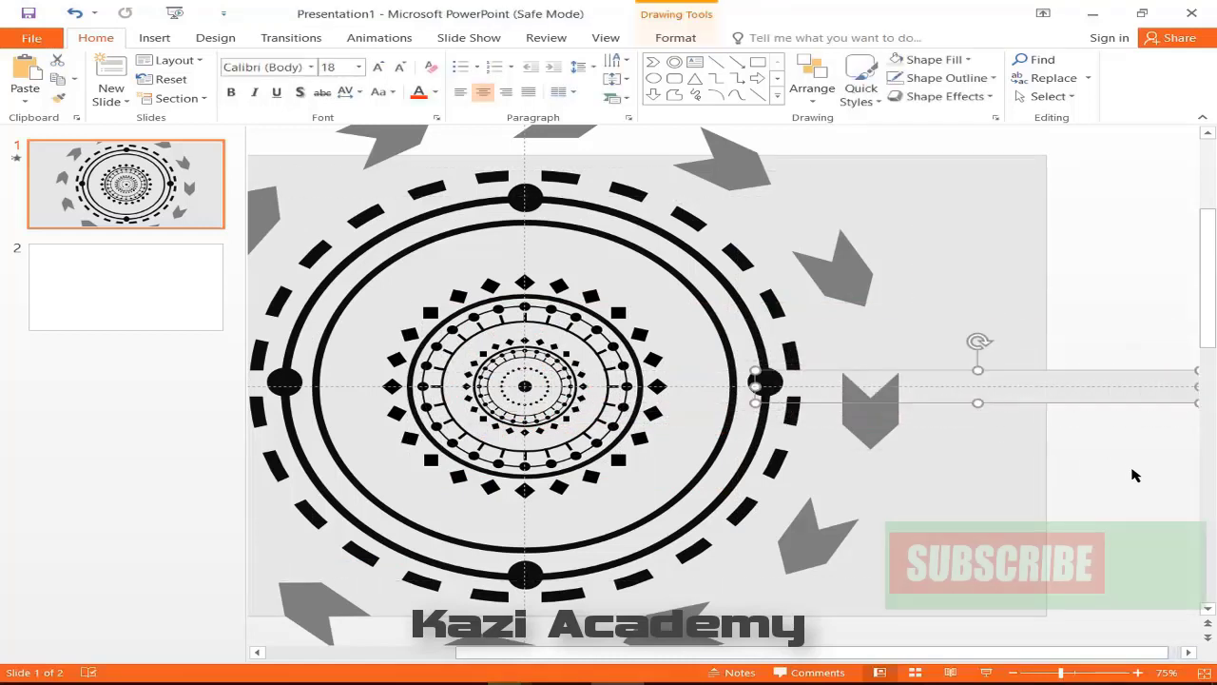
key(ctrl+z)
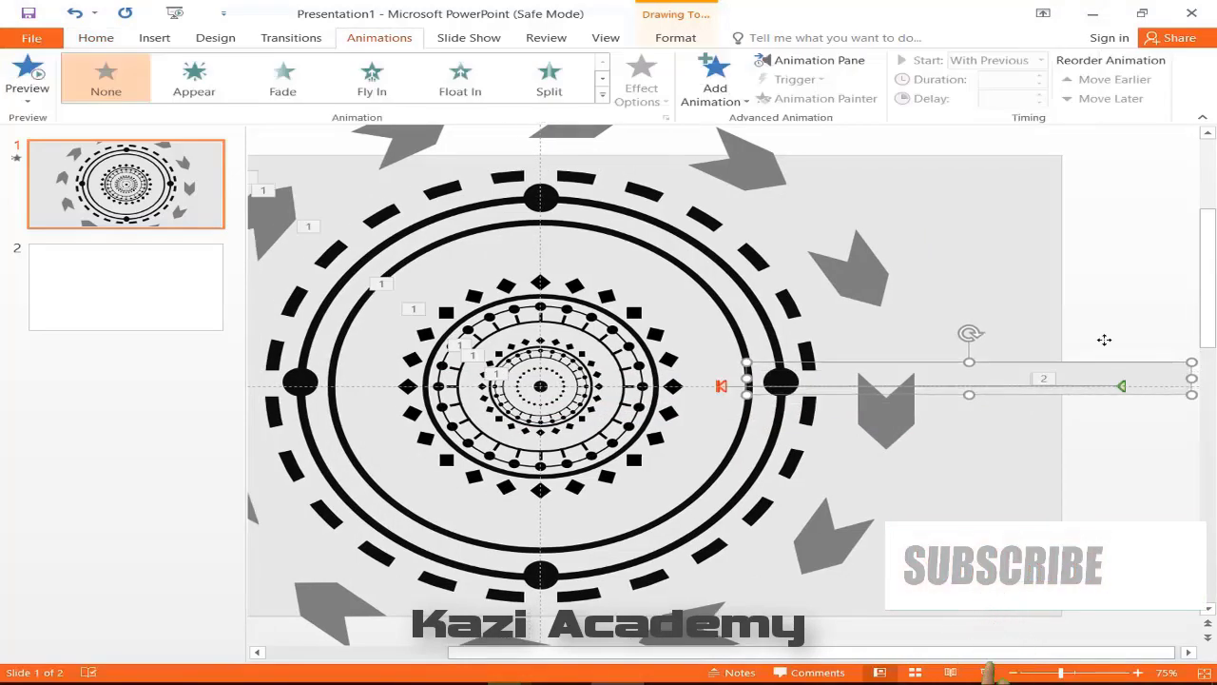
Position the thin bar just above the title text.
key(ctrl+Down)
key(ctrl+Down)
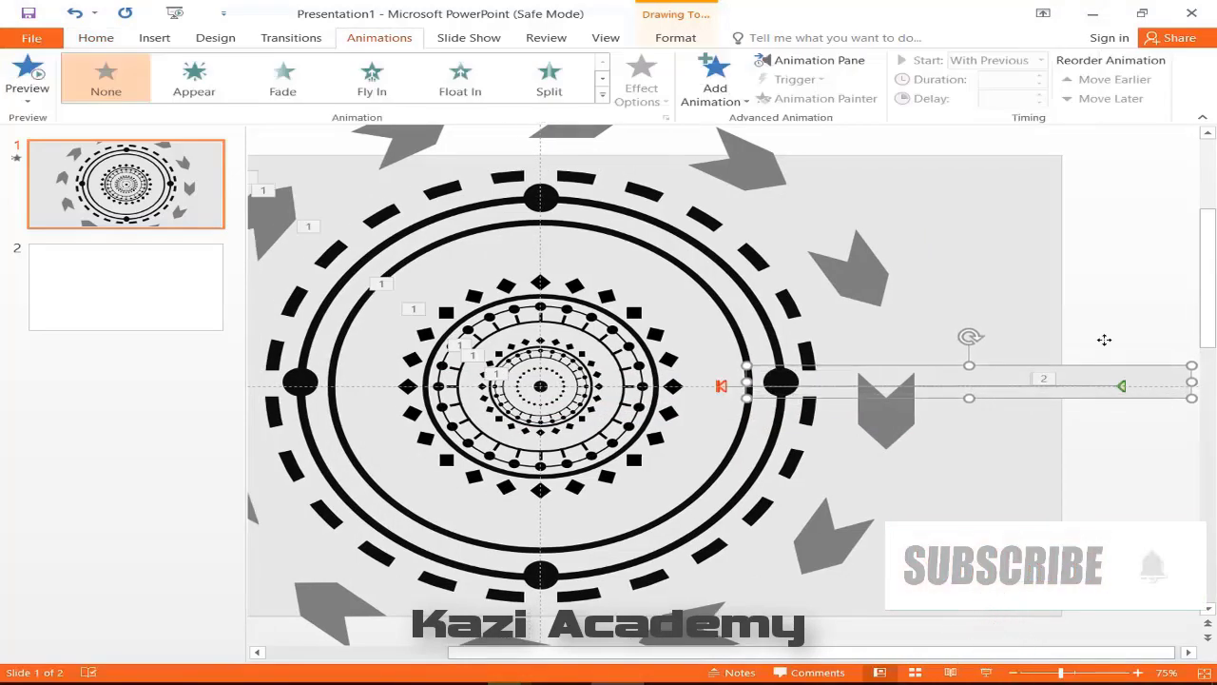
key(ctrl+Down)
key(ctrl+Down)
key(ctrl+Down)
key(ctrl+Down)
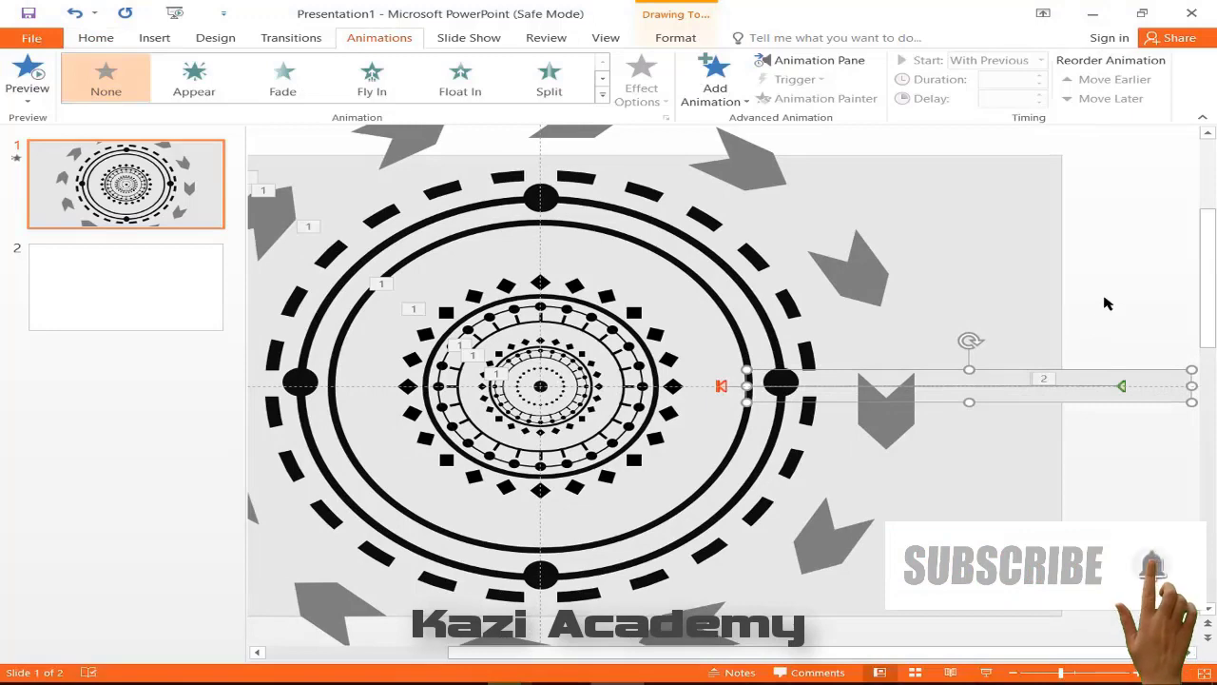
key(ctrl+Up)
key(ctrl+Up)
key(ctrl+Up)
key(ctrl+Up)
key(ctrl+Up)
key(ctrl+Up)
drag(1179, 392, 1178, 361)
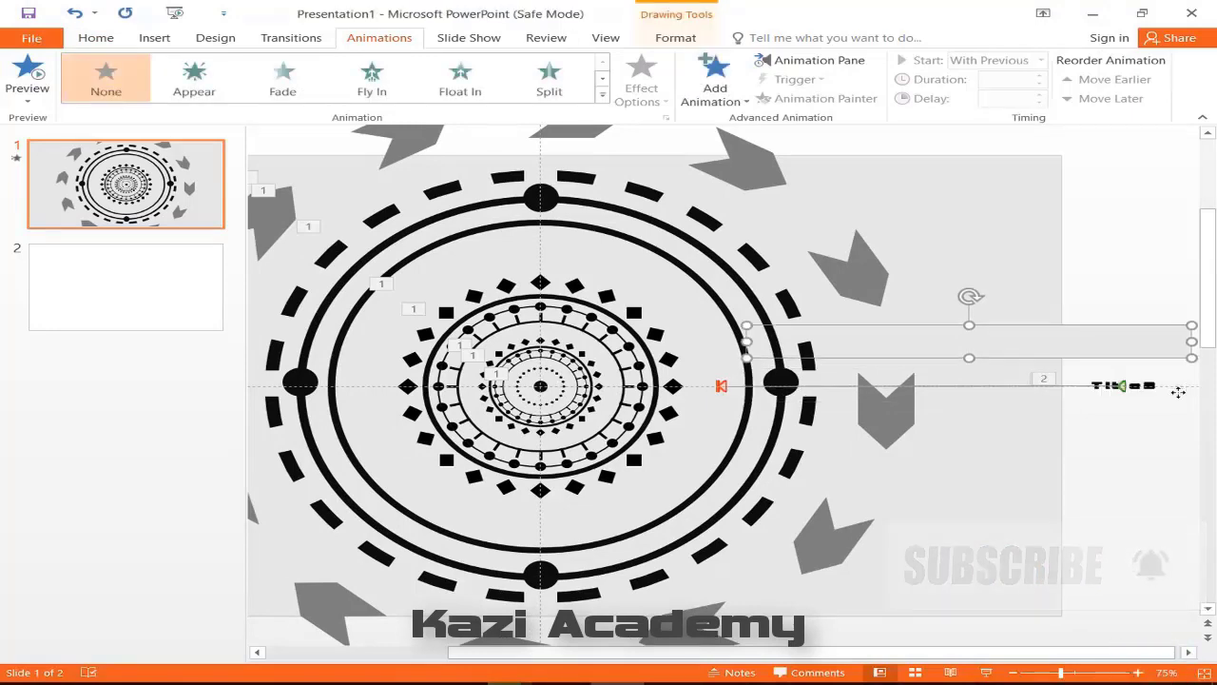
Review and confirm the first title animation's Effect Options timing settings.
click(1137, 383)
click(799, 61)
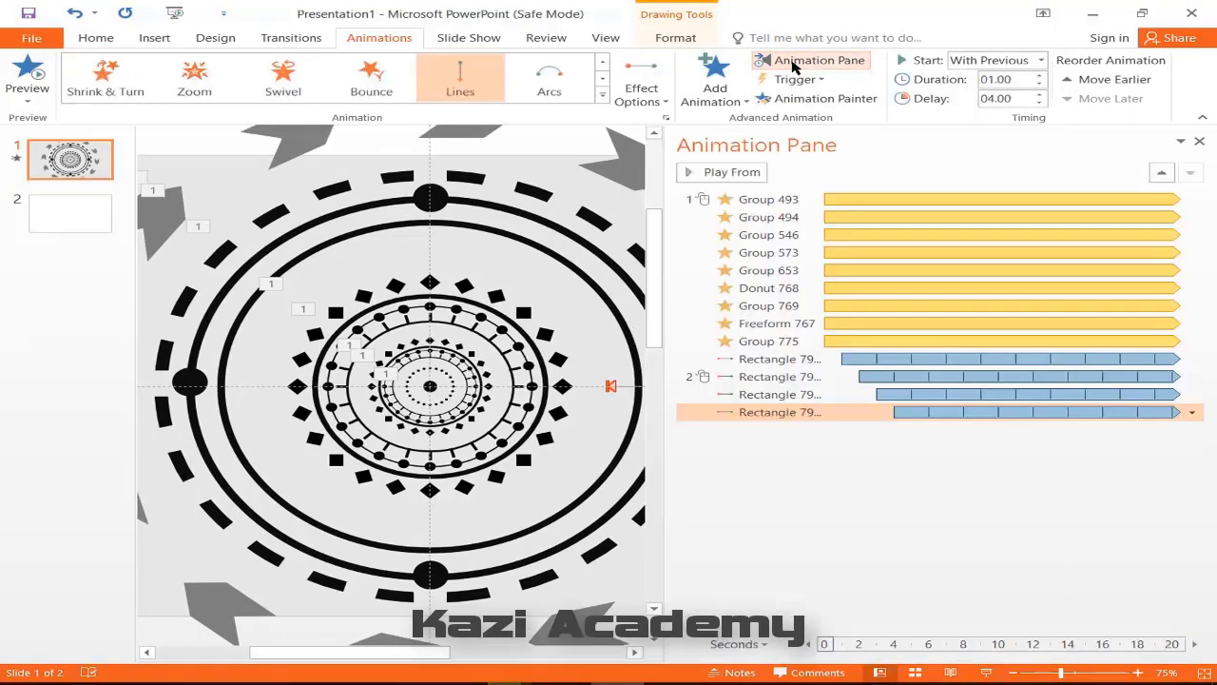
click(1094, 358)
click(1192, 358)
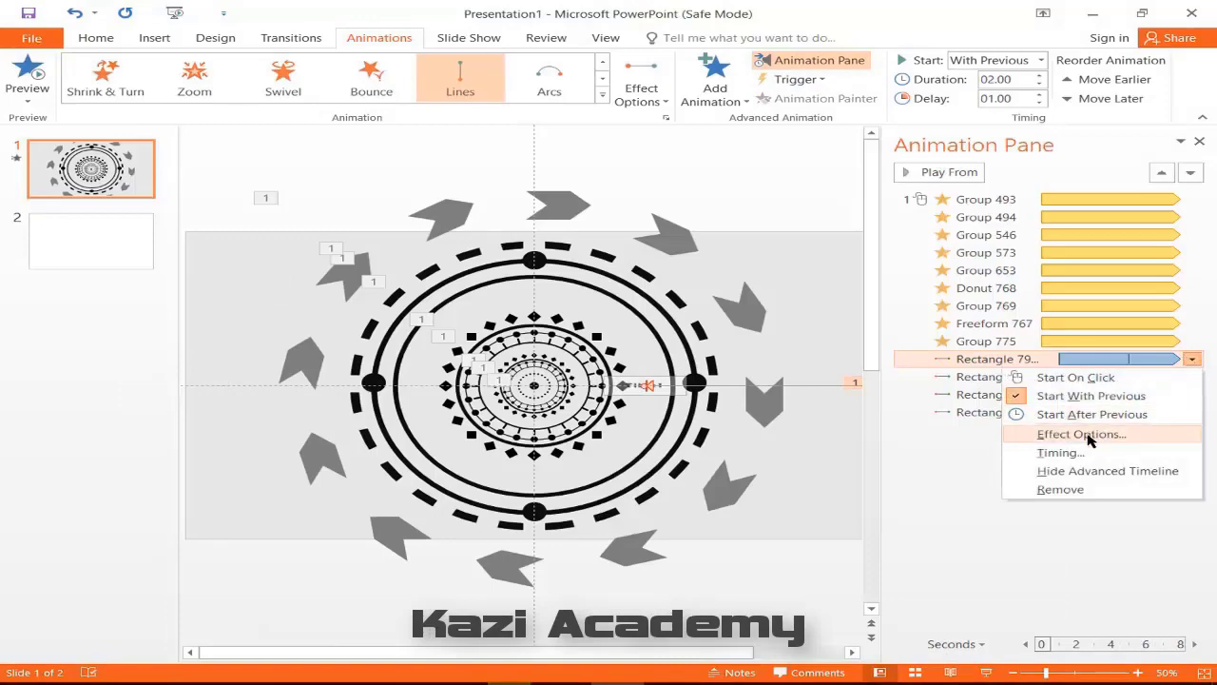
click(1085, 435)
click(862, 147)
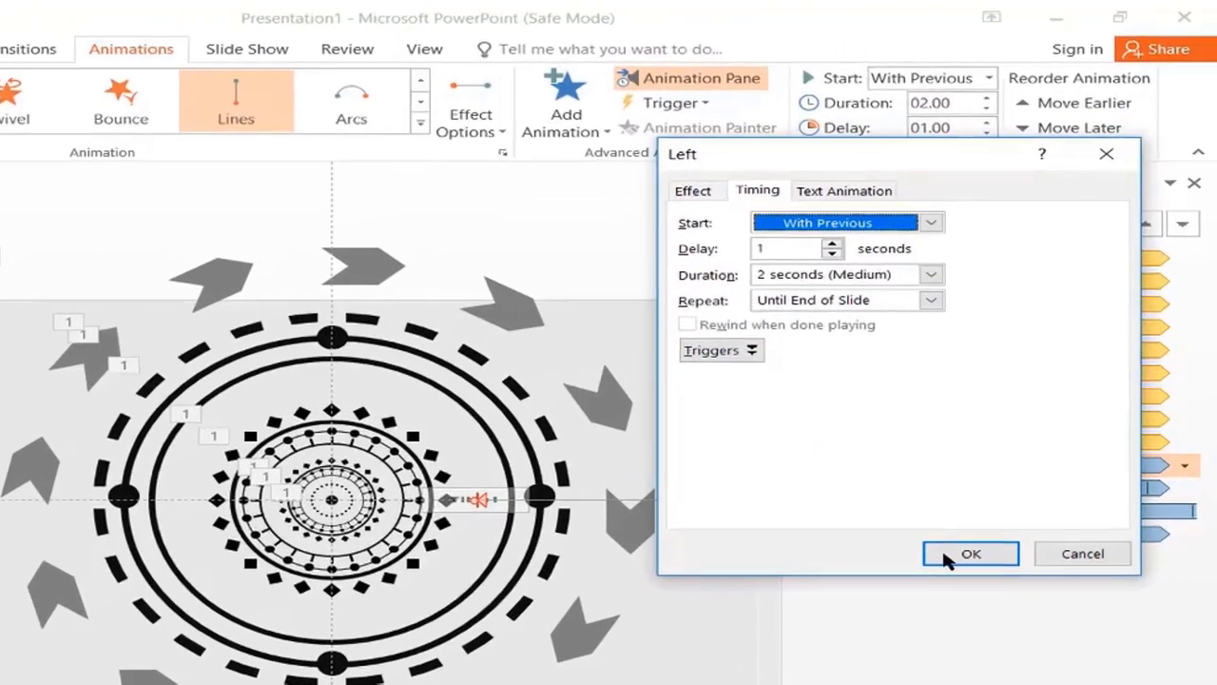
click(1026, 432)
Adjust the second animation's smooth end and repeat it until end of slide.
click(961, 571)
click(1184, 500)
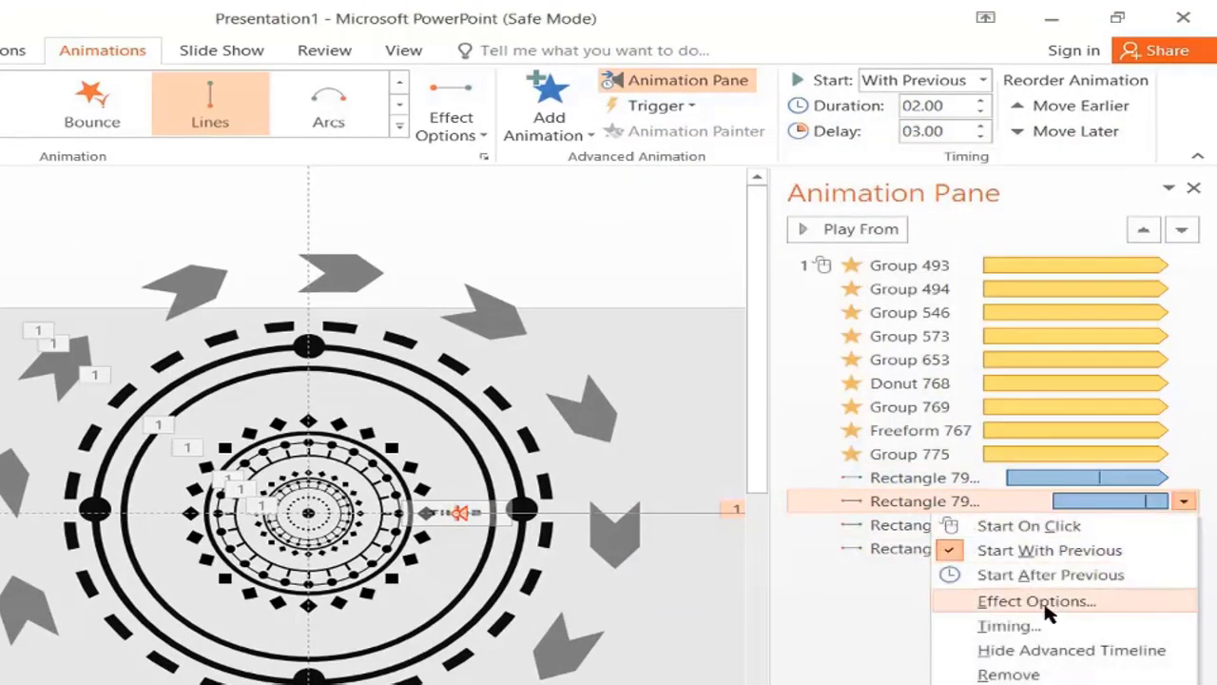
click(1044, 601)
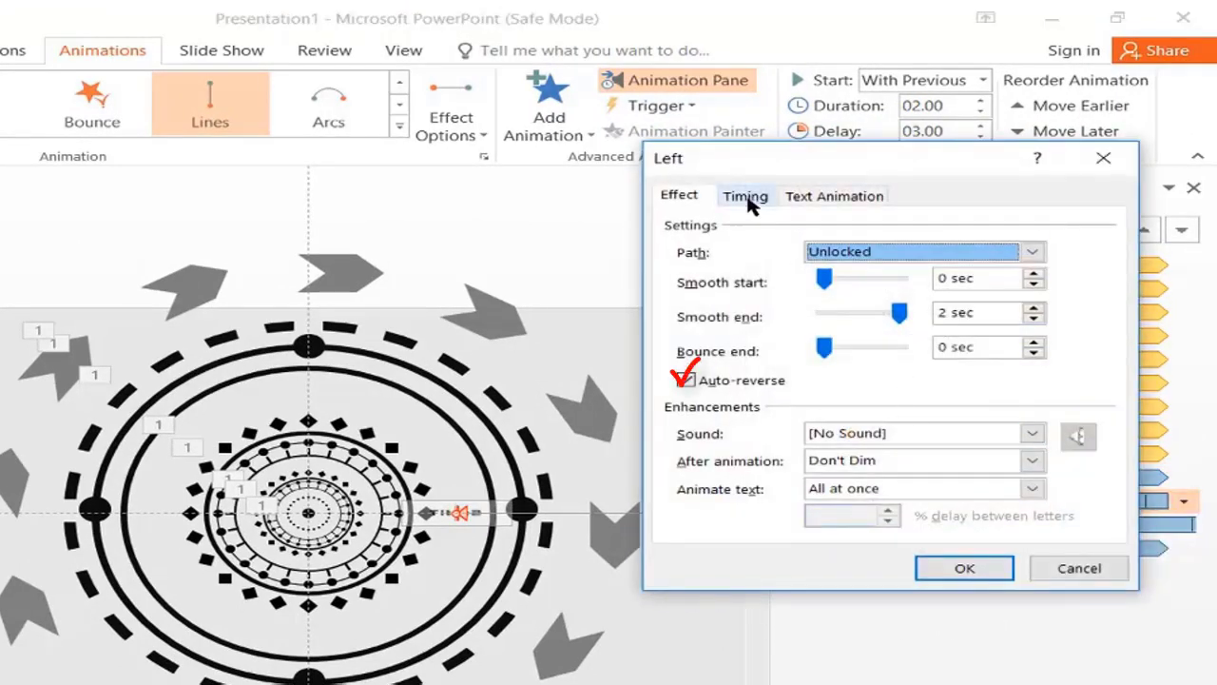
drag(901, 314, 849, 317)
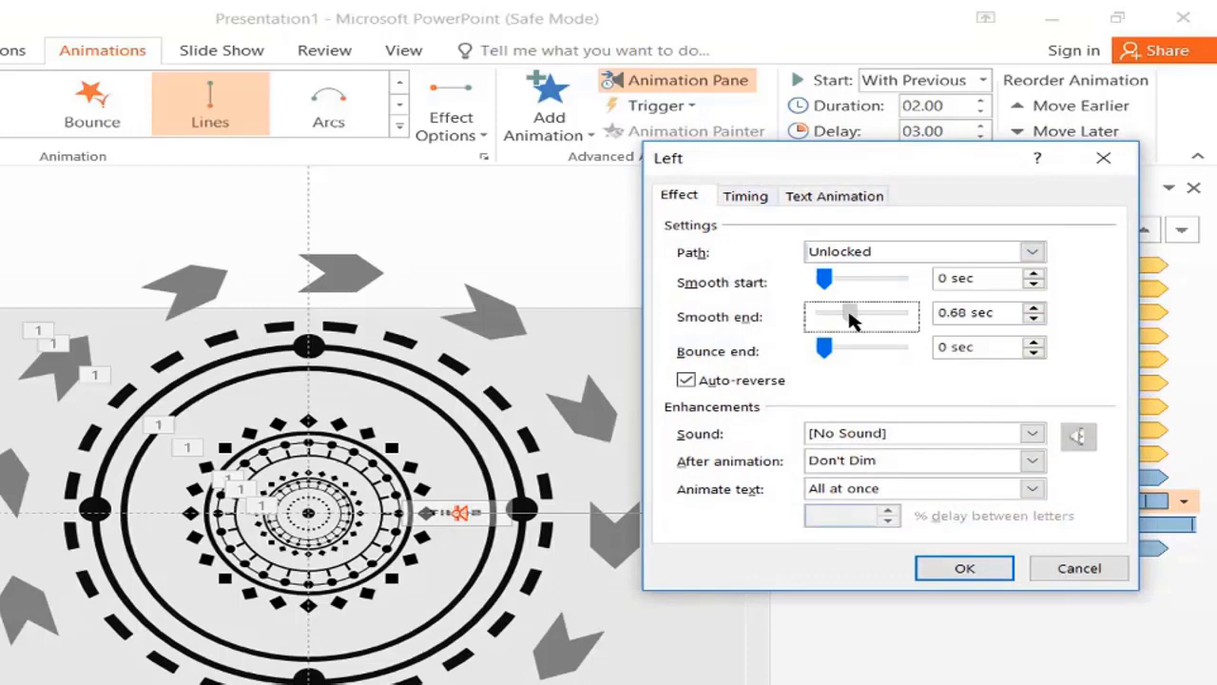
click(741, 197)
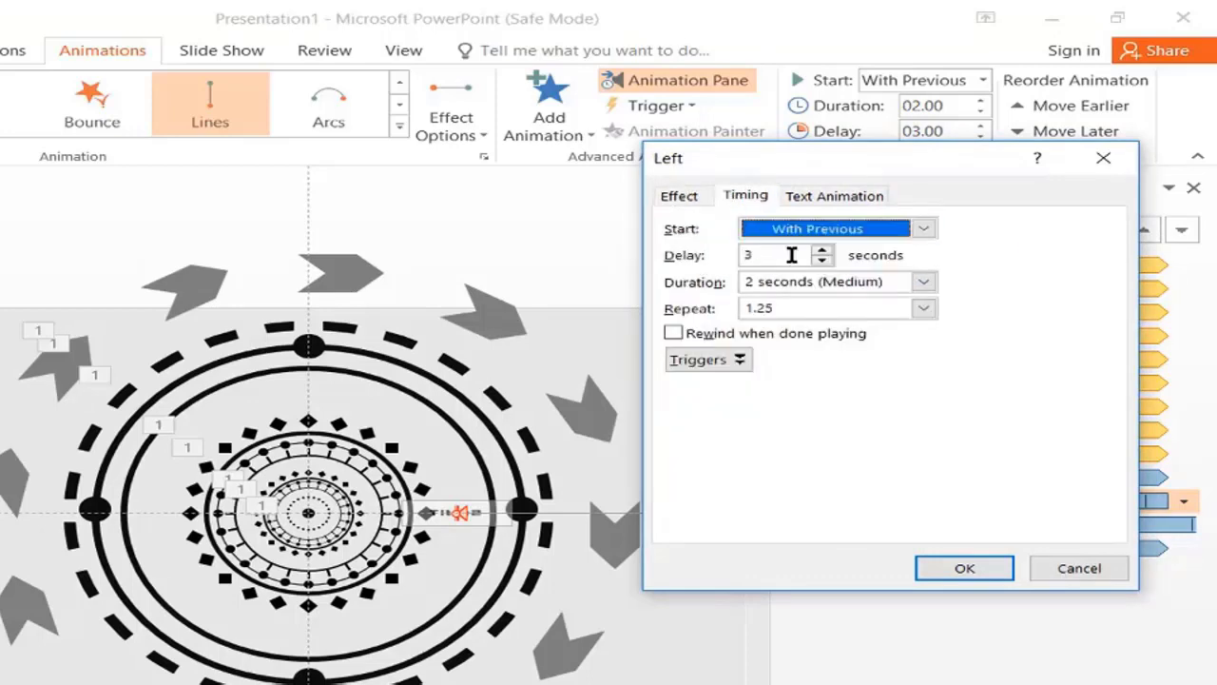
click(923, 309)
click(849, 443)
click(962, 569)
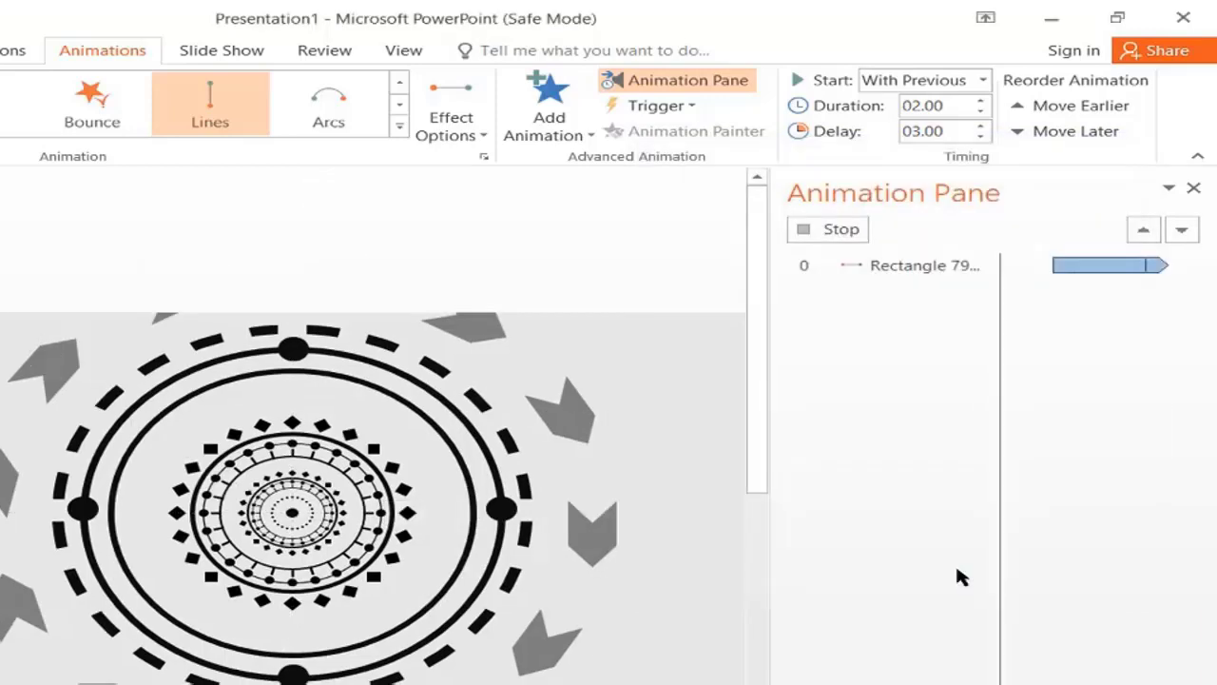
Set the third title animation to repeat until end of slide.
click(1184, 525)
click(1186, 526)
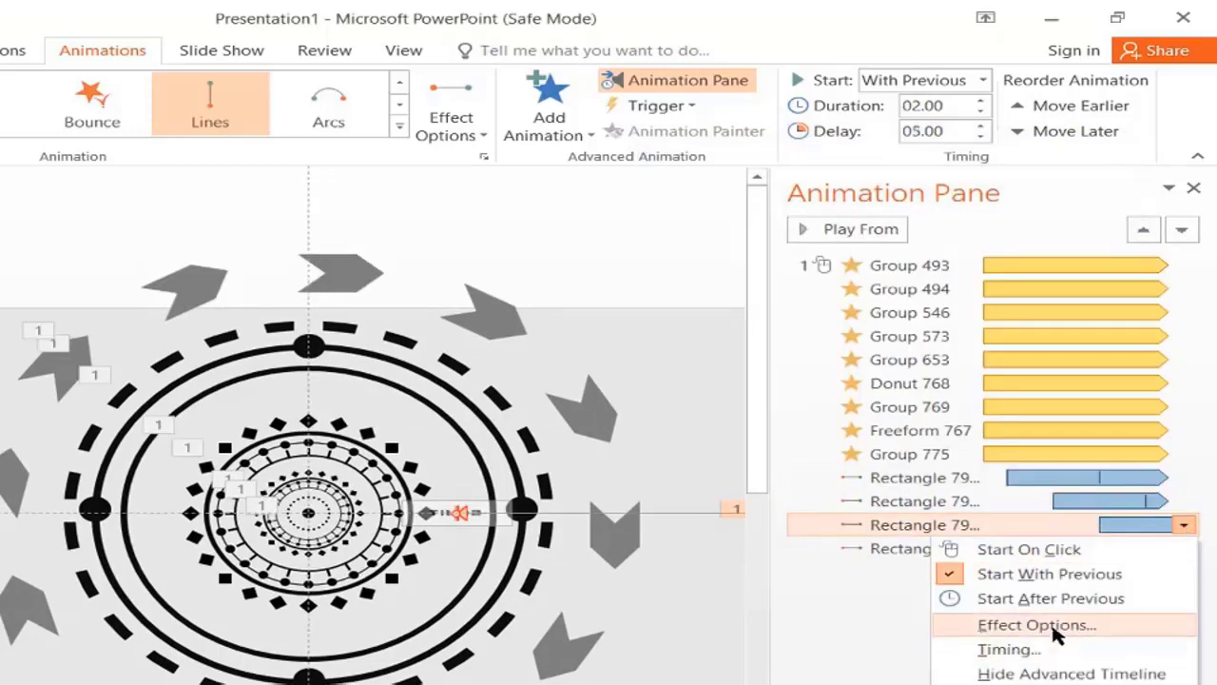
click(985, 626)
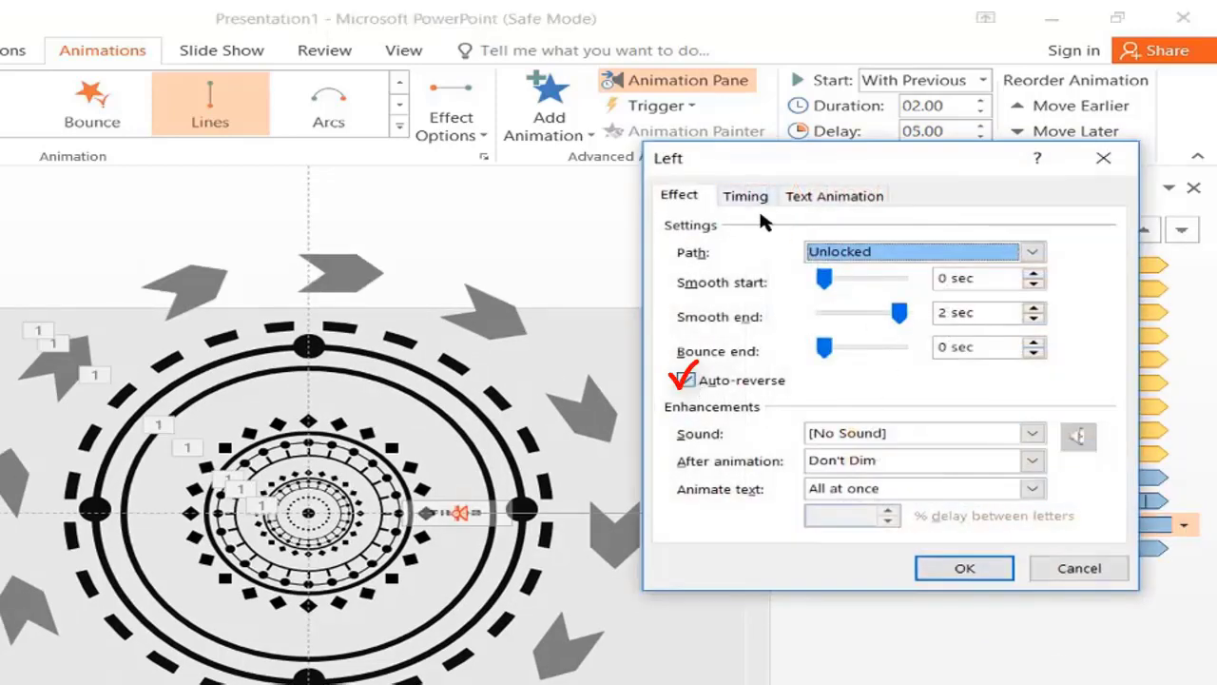
click(751, 199)
click(923, 310)
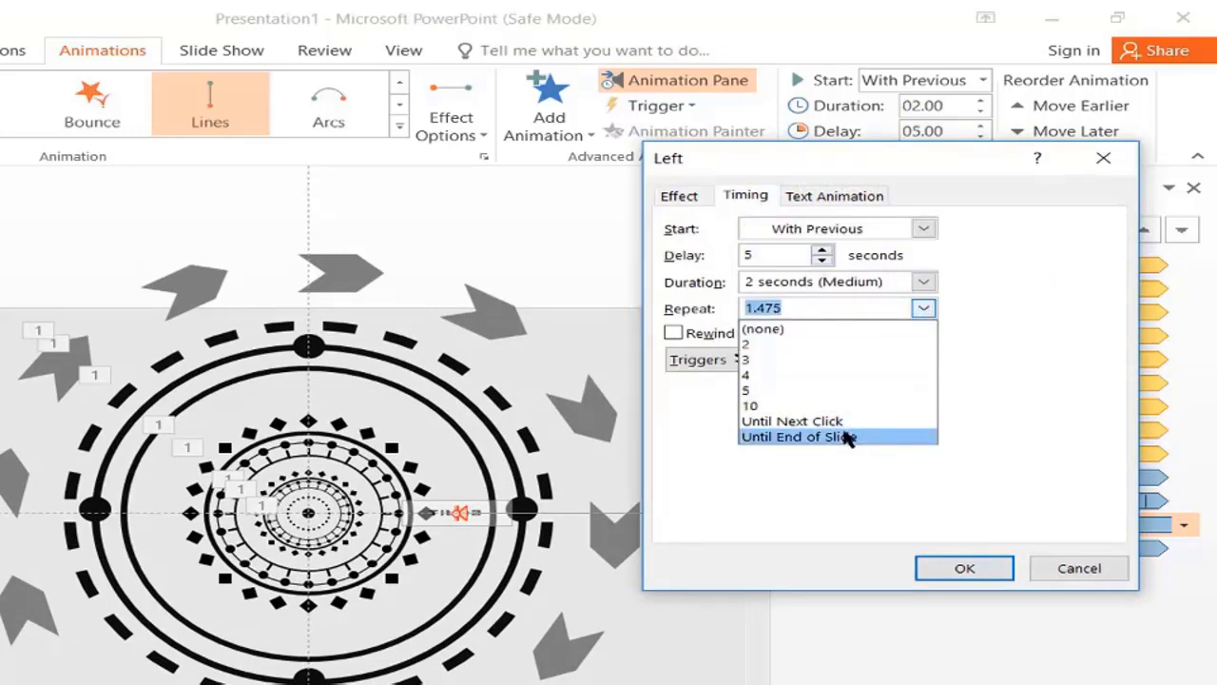
click(847, 437)
click(959, 569)
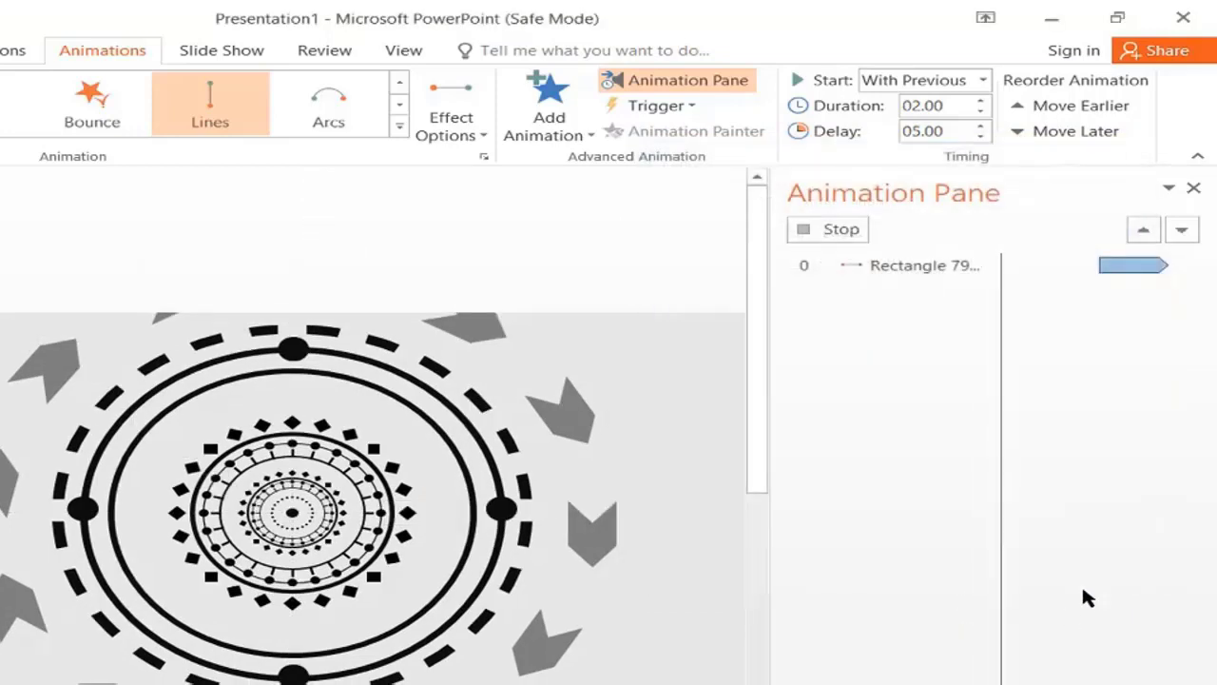
Set the last animation to repeat until end of slide and start the slide show.
click(1159, 549)
click(1184, 549)
click(1000, 652)
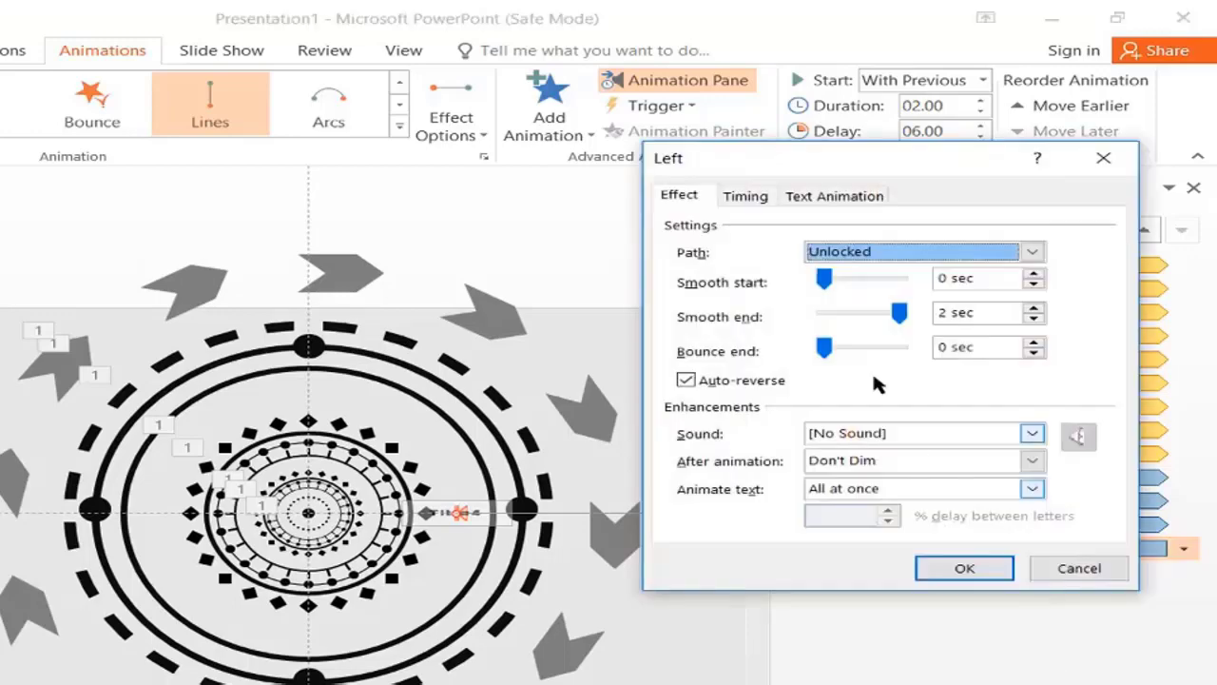
click(758, 206)
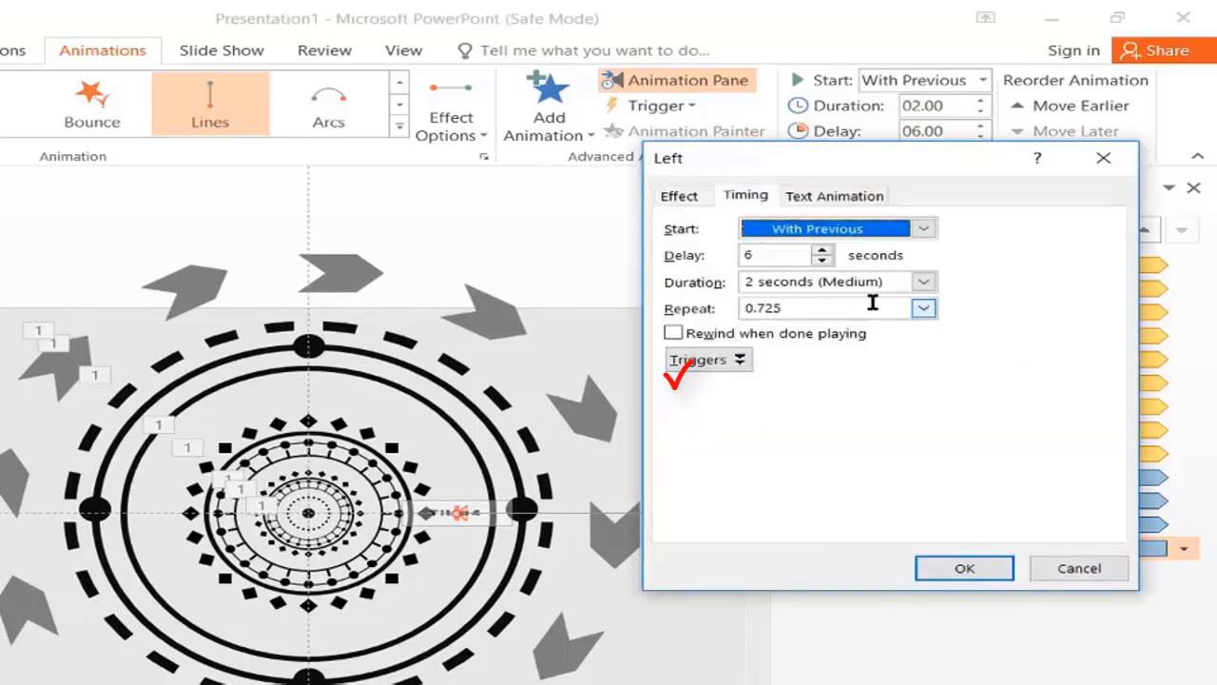
click(923, 308)
click(816, 435)
click(959, 569)
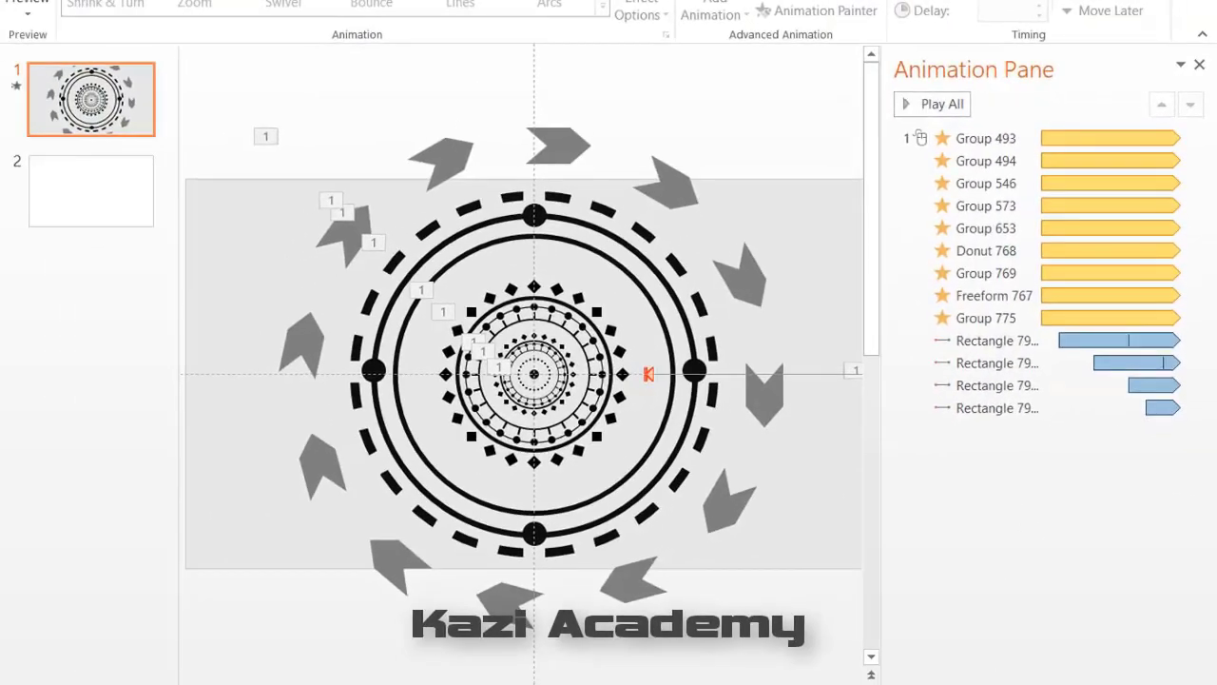
key(F5)
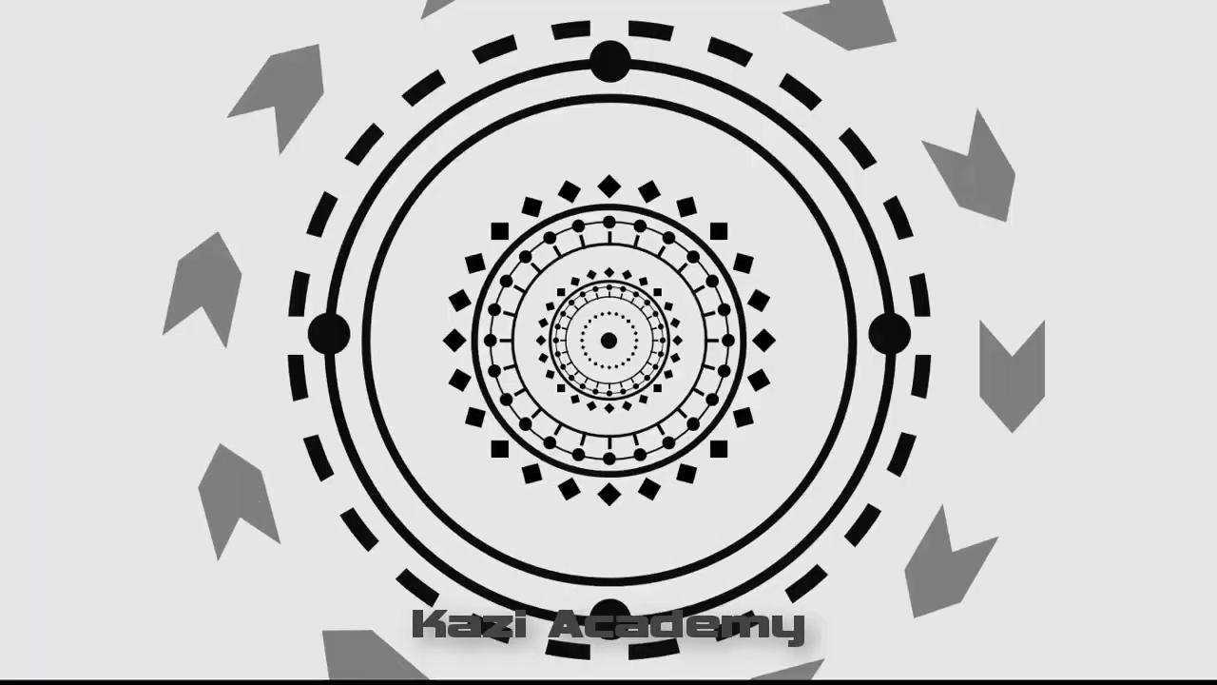